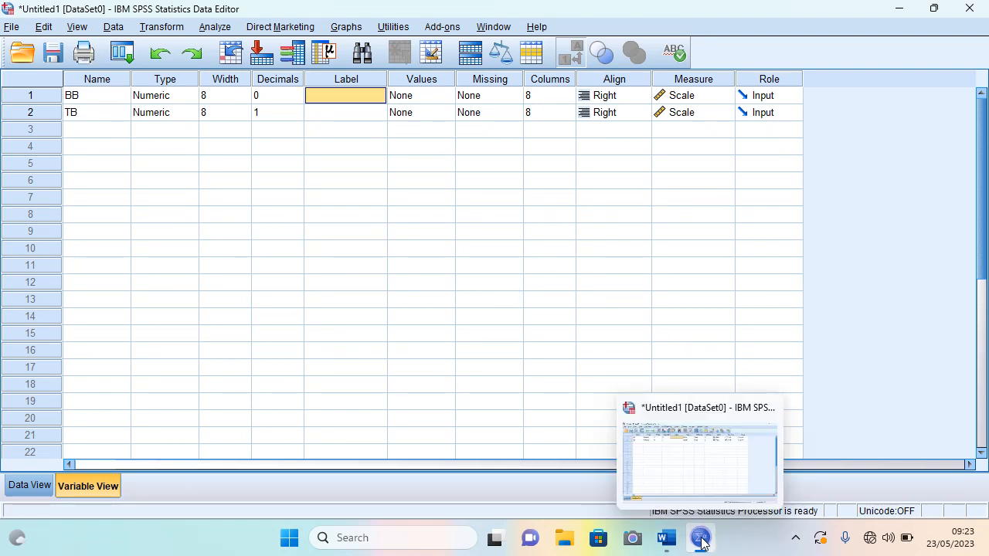
Switch to the Definisi Operasional document in Word and review its variable definitions down to STATUS GIZI ORANG DEWASA.
click(669, 541)
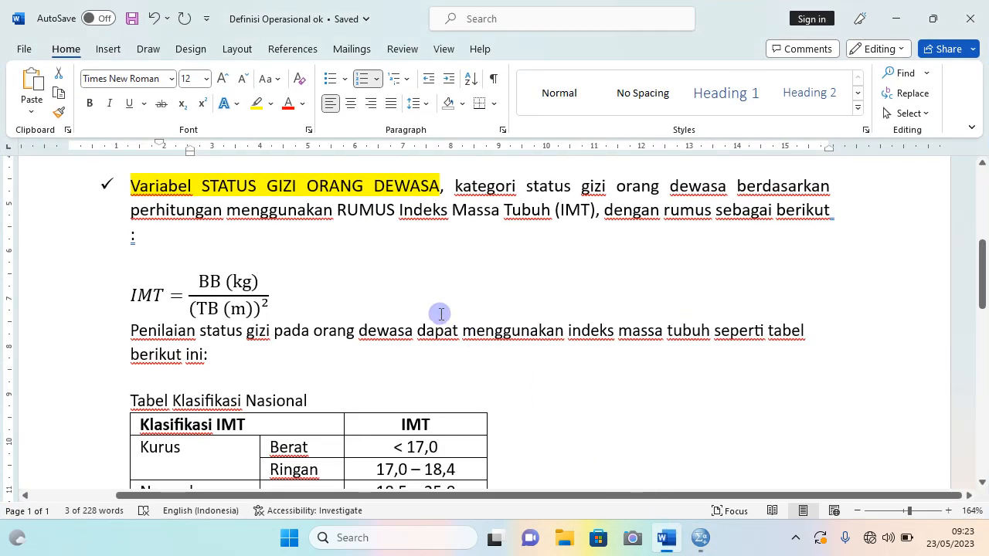
scroll(433, 308, up, 3)
scroll(402, 302, up, 2)
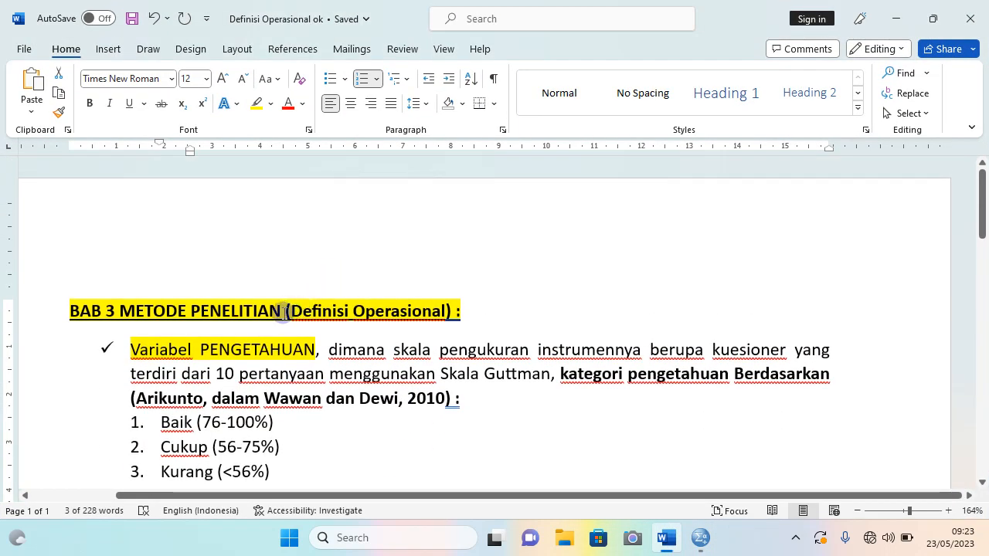
drag(286, 312, 456, 312)
scroll(397, 322, down, 6)
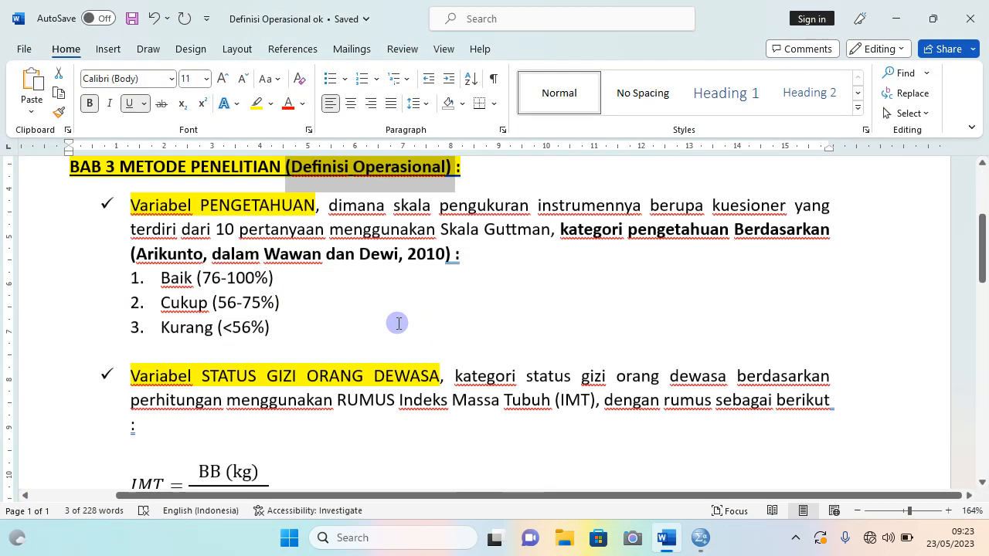
scroll(291, 319, up, 3)
drag(131, 279, 407, 279)
scroll(402, 280, down, 2)
scroll(402, 280, up, 1)
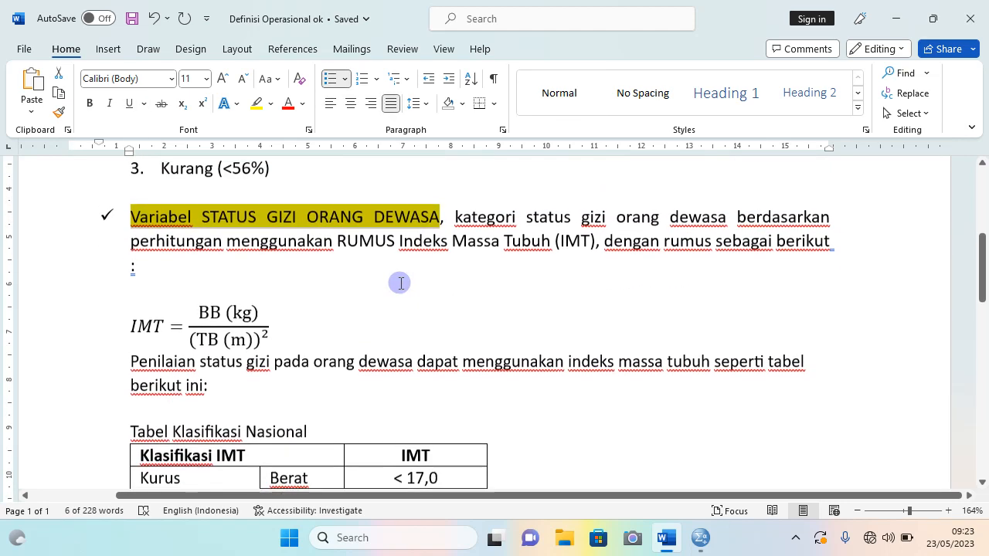
scroll(399, 282, down, 1)
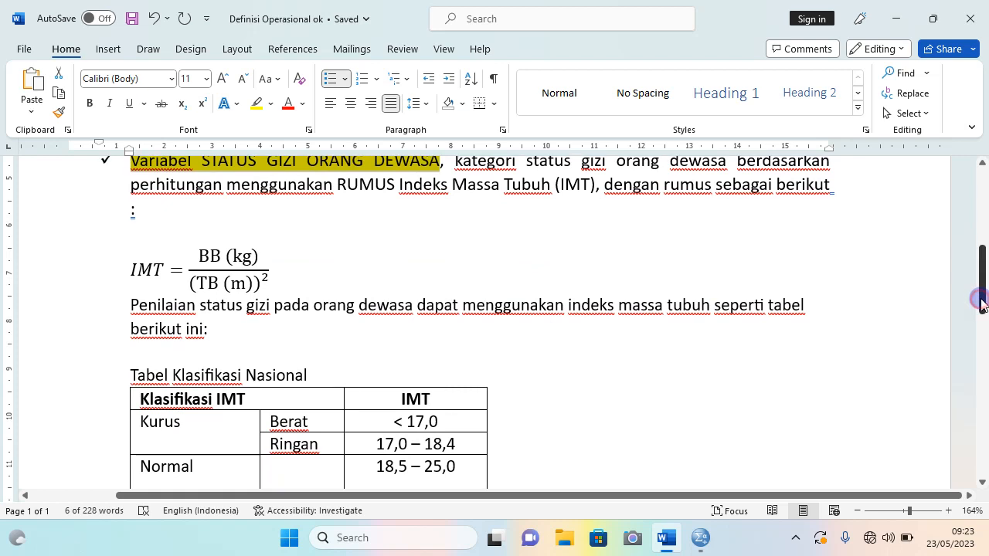
drag(979, 302, 982, 298)
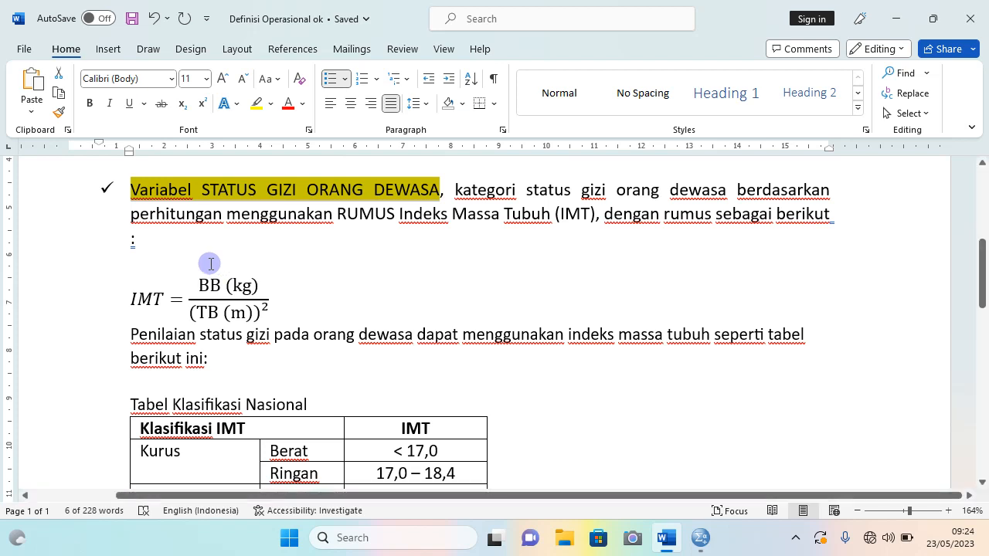
Examine the IMT formula, the Tabel Klasifikasi Nasional and the coding list for the STATUS GIZI variable.
click(204, 285)
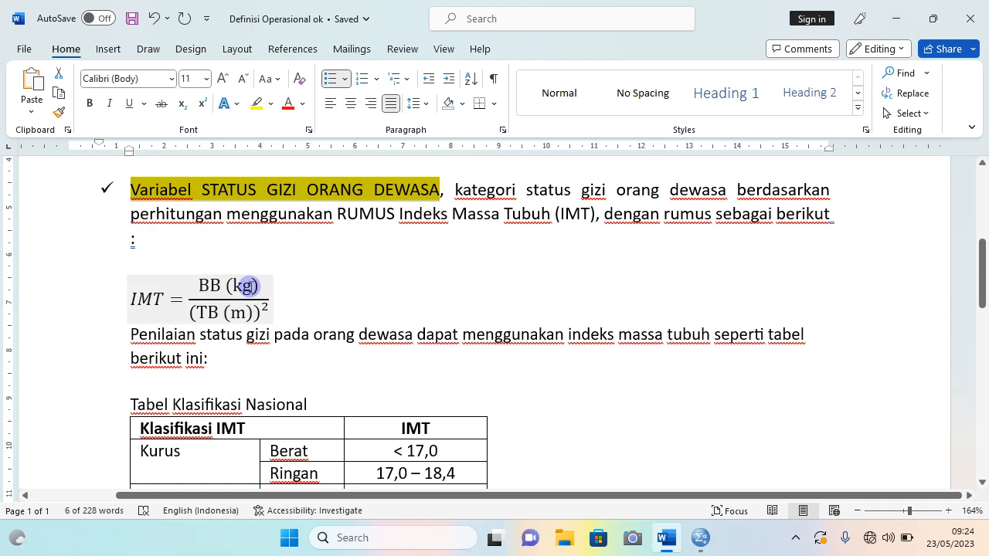
scroll(250, 289, down, 1)
scroll(254, 285, down, 1)
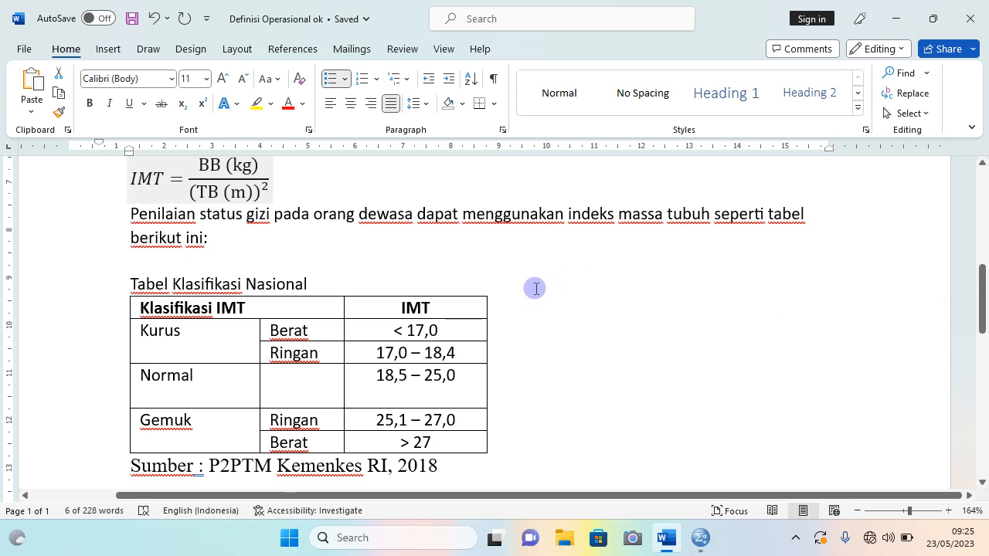
scroll(501, 292, down, 3)
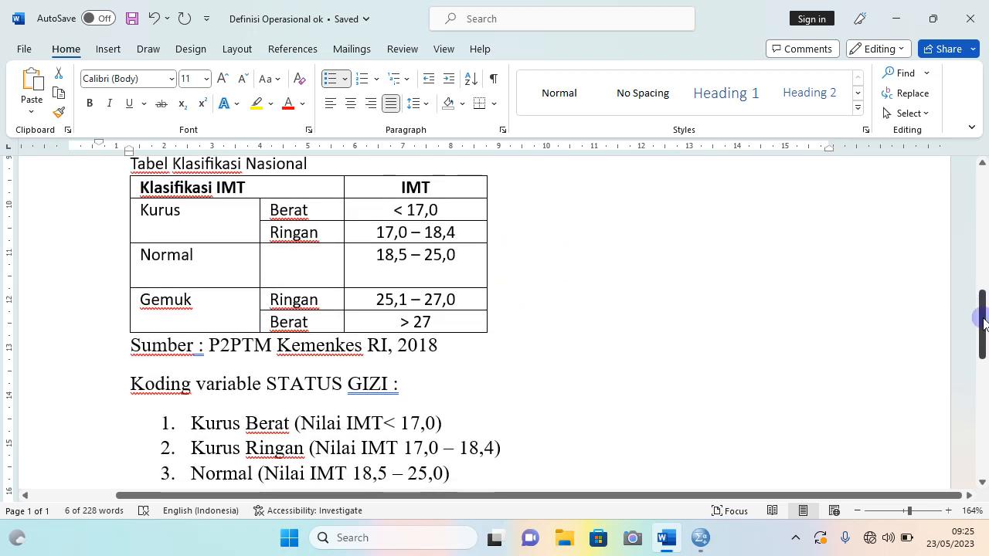
scroll(981, 303, up, 2)
drag(981, 307, 983, 319)
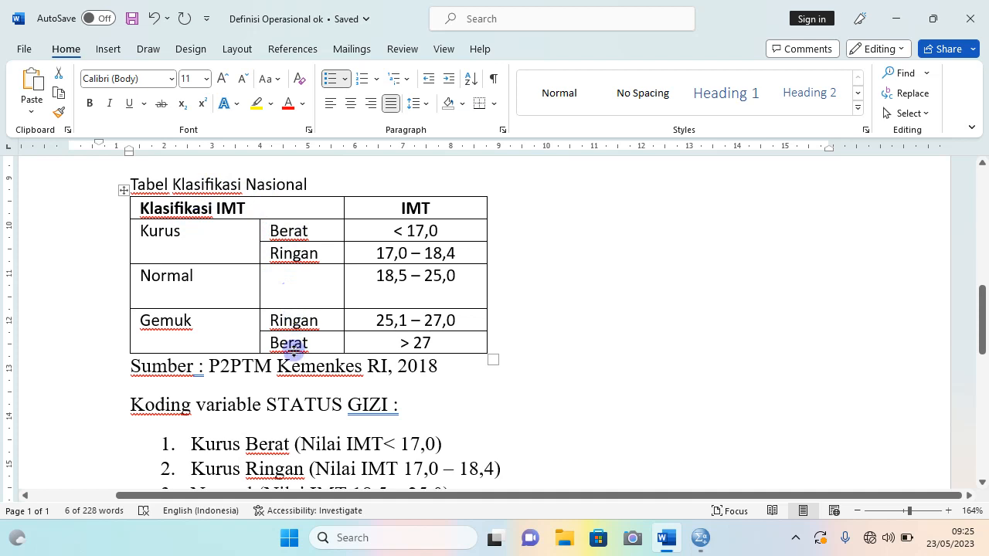
scroll(287, 261, down, 3)
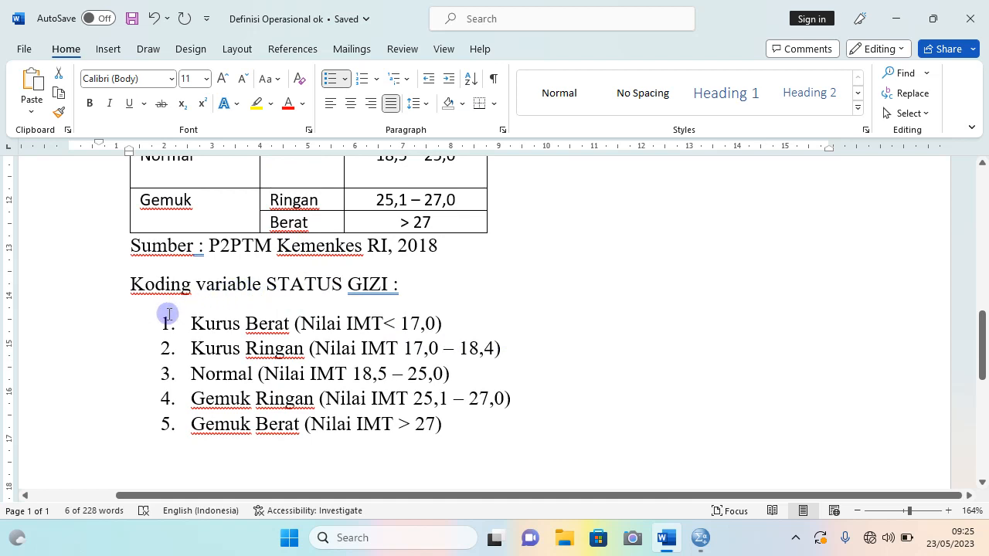
scroll(168, 313, down, 2)
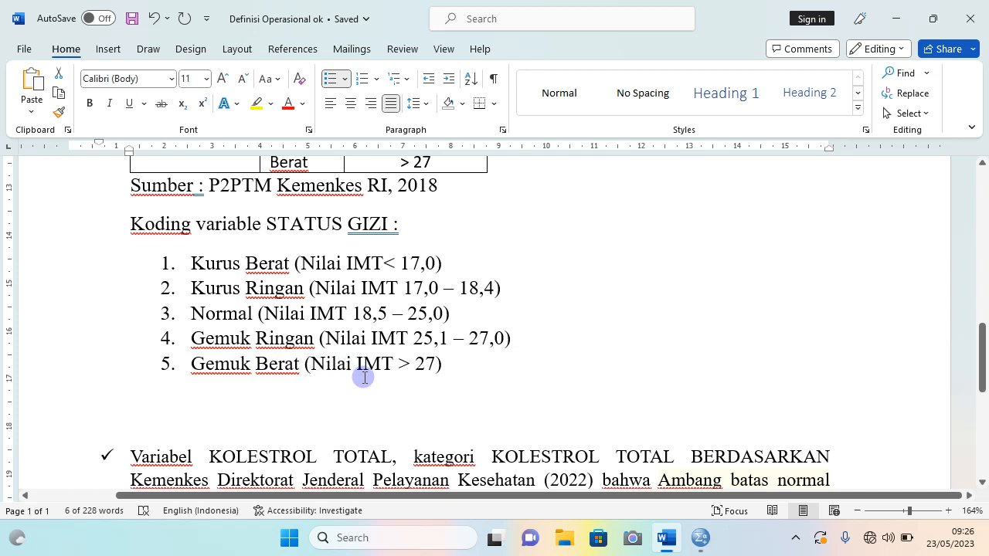
Compare the IMT classification table and STATUS GIZI coding list again with the formula's BB and TB inputs.
scroll(424, 367, up, 1)
scroll(423, 363, up, 2)
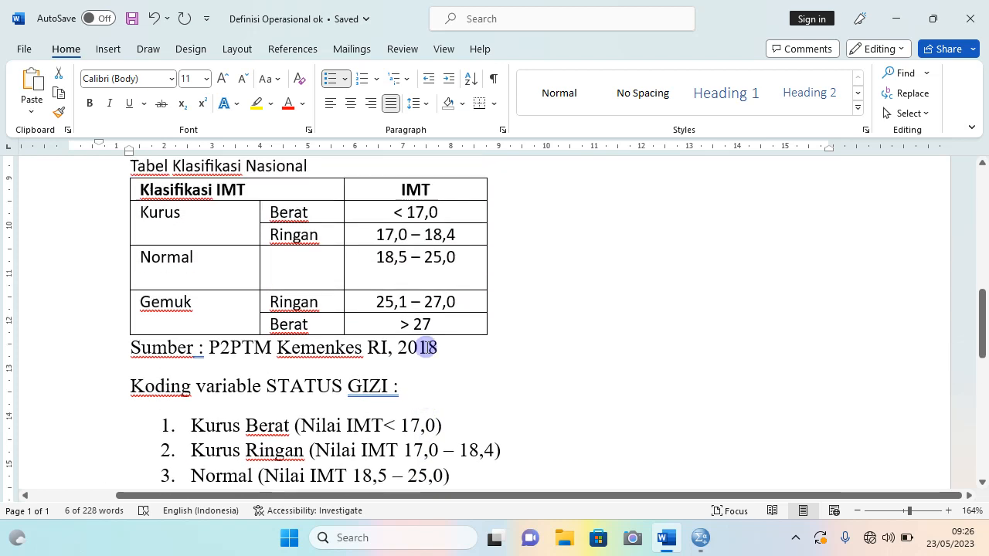
scroll(348, 316, up, 3)
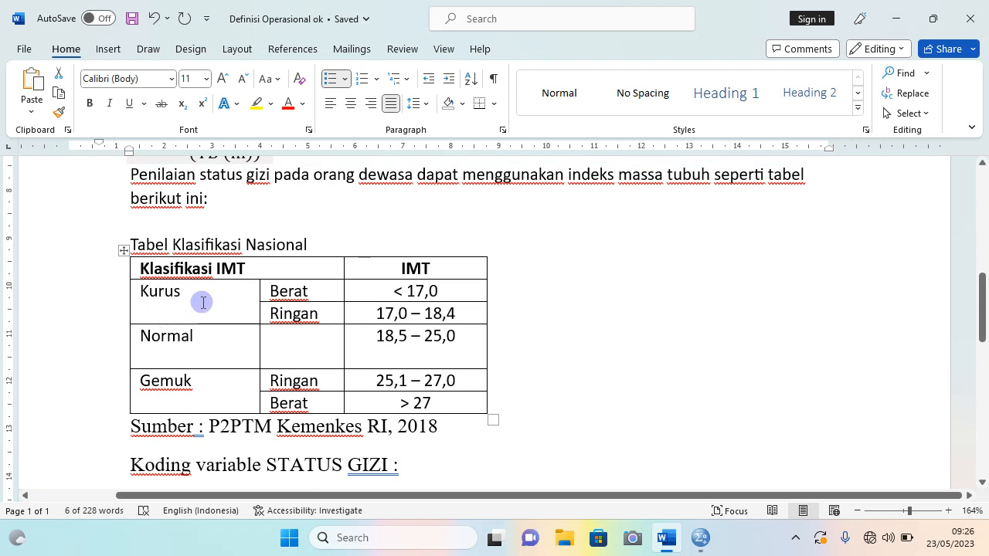
drag(982, 313, 982, 284)
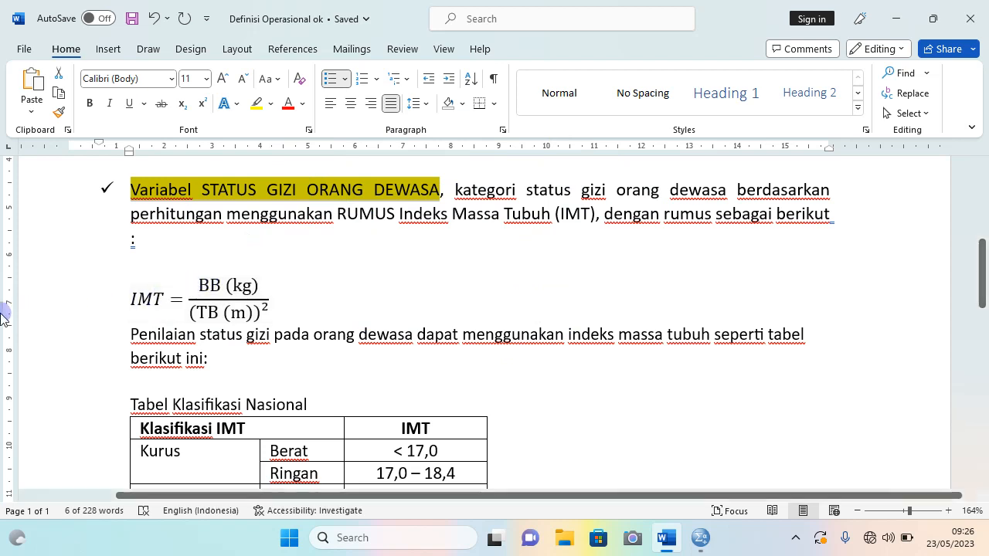
click(132, 190)
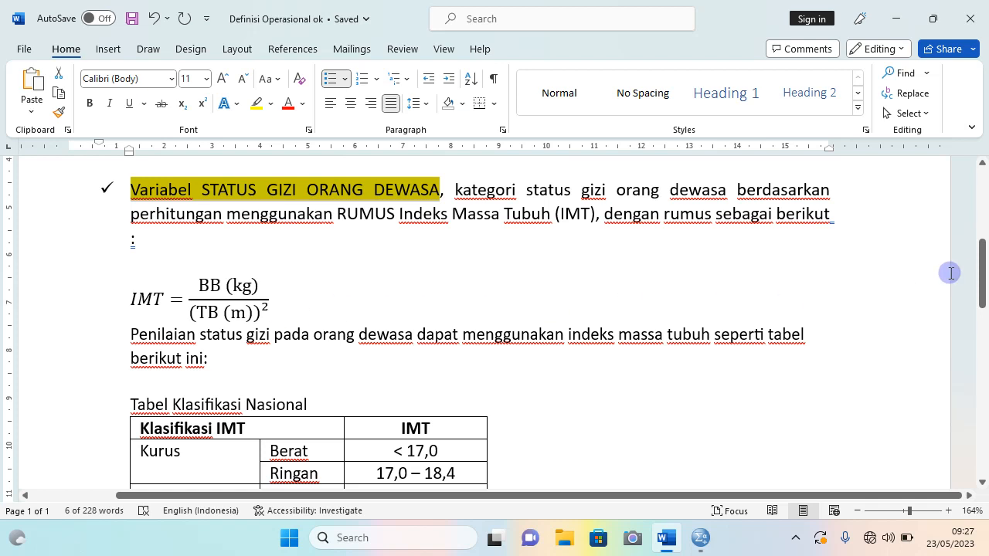
drag(985, 270, 985, 316)
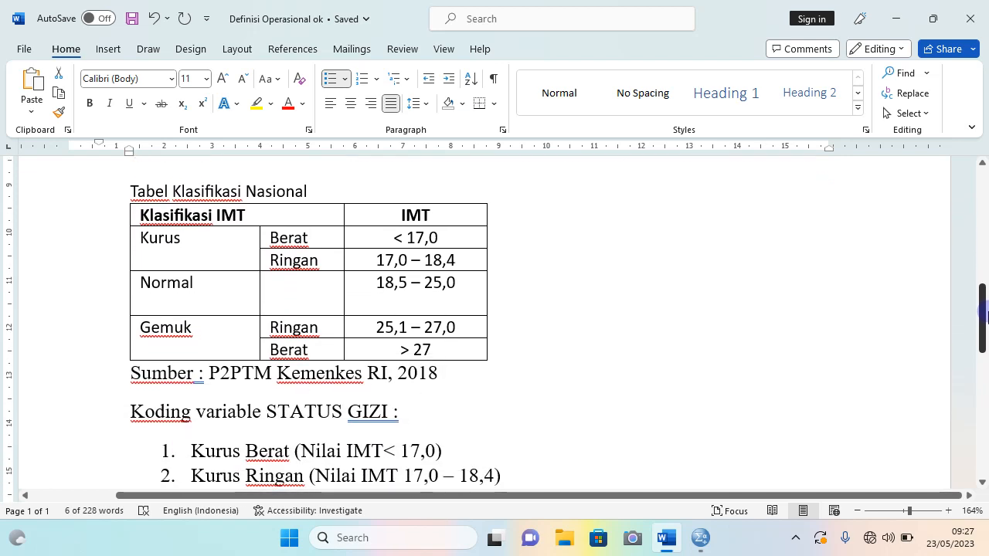
scroll(593, 321, down, 3)
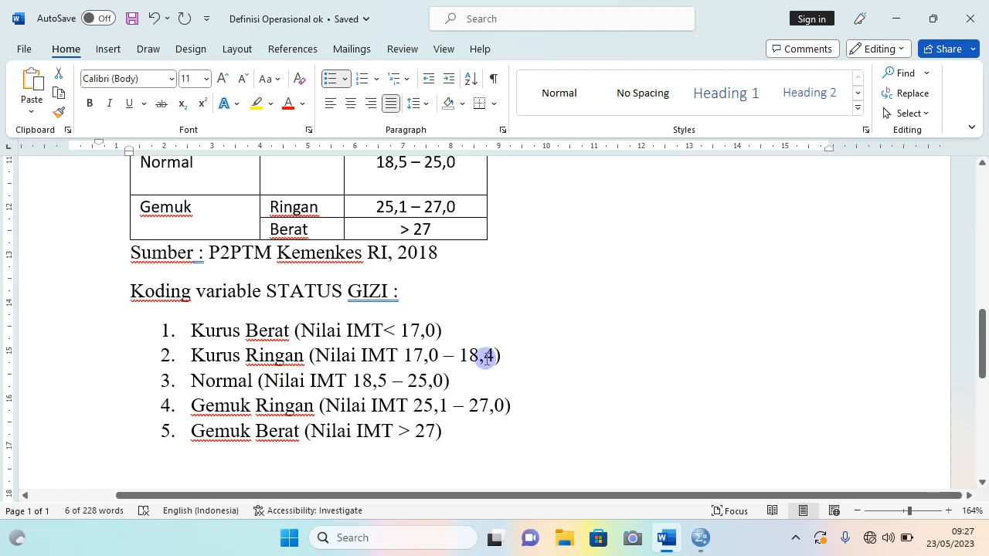
scroll(485, 358, up, 5)
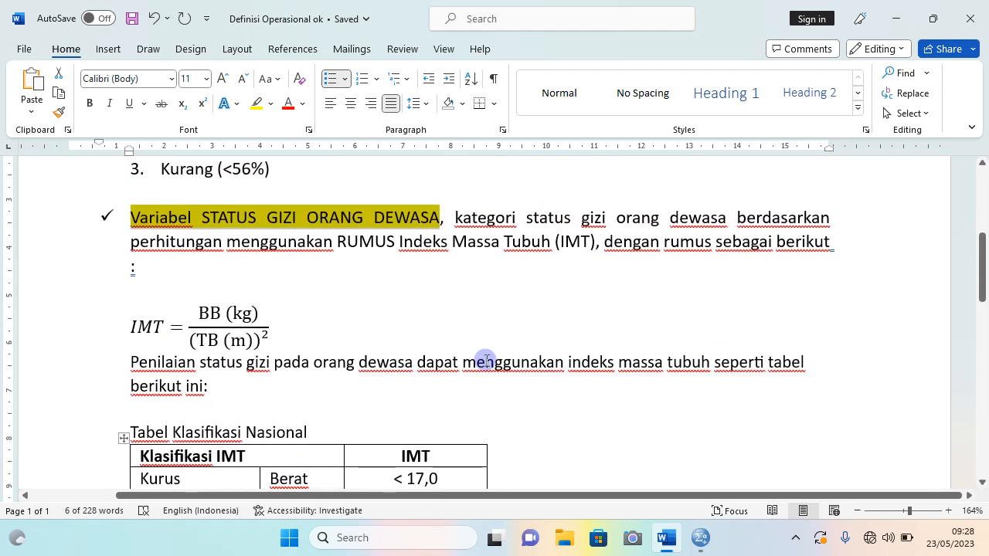
scroll(485, 359, up, 1)
scroll(485, 358, down, 2)
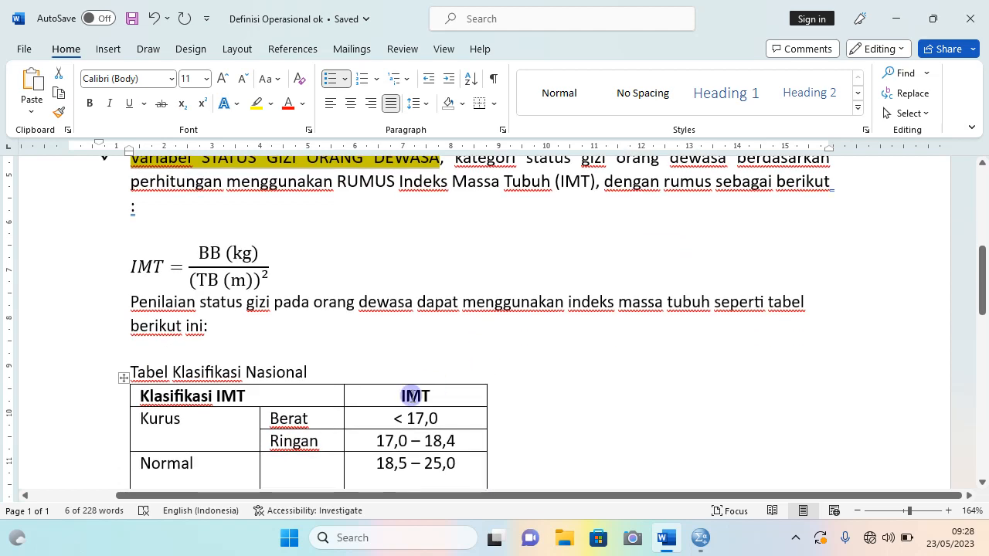
mouse_move(978, 286)
mouse_down()
mouse_move(986, 210)
mouse_move(987, 290)
mouse_up()
click(394, 375)
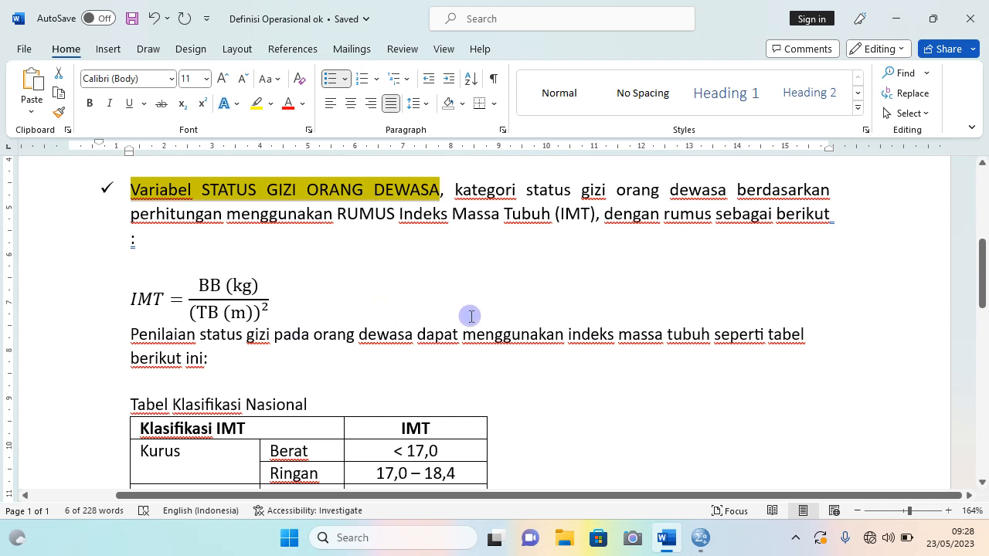
Switch to the SPSS Data Editor and enter BB as the name of the first variable.
click(701, 539)
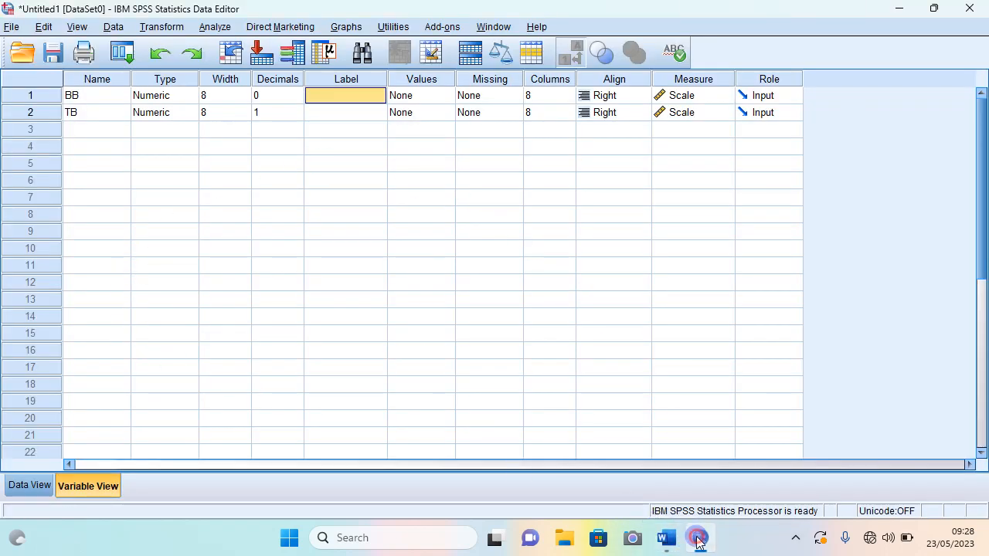
click(697, 539)
click(698, 539)
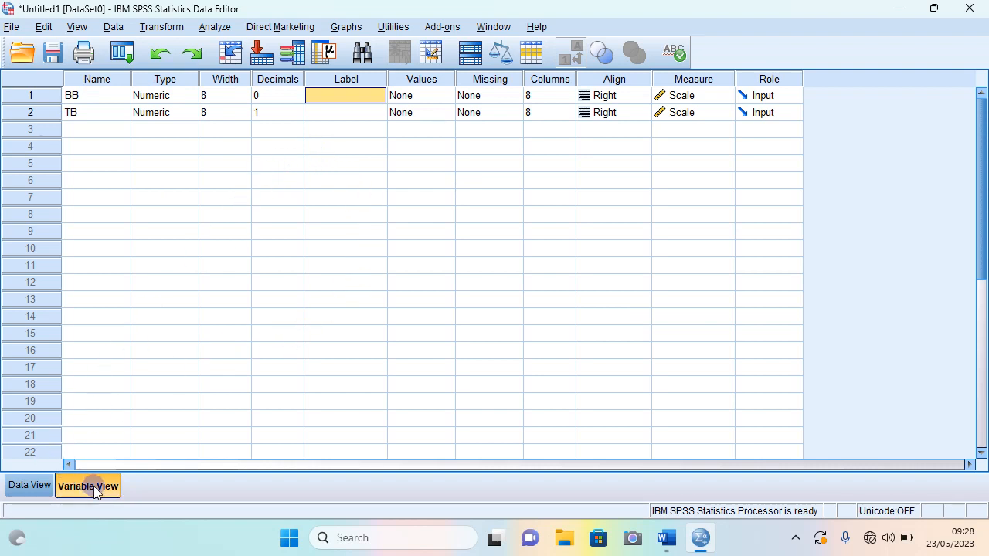
click(97, 98)
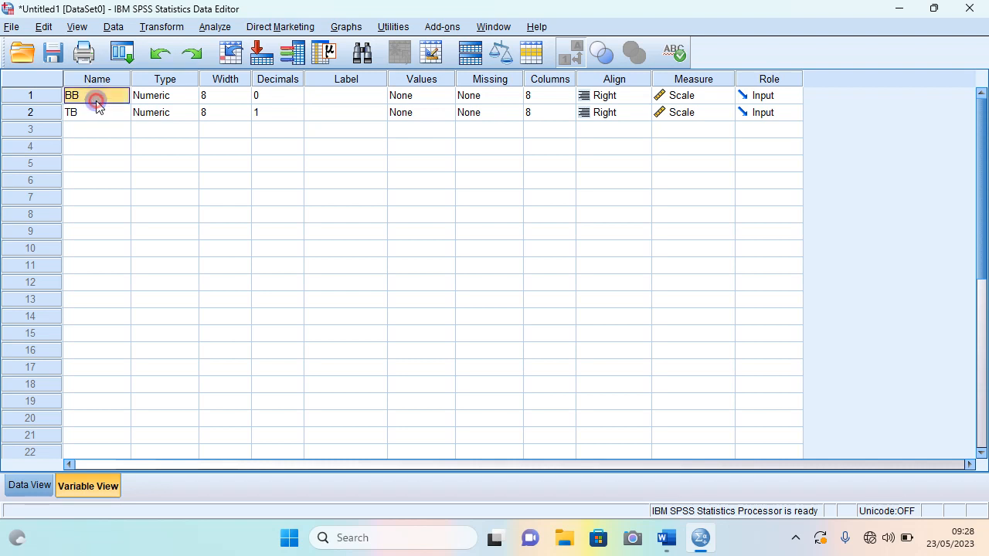
click(94, 115)
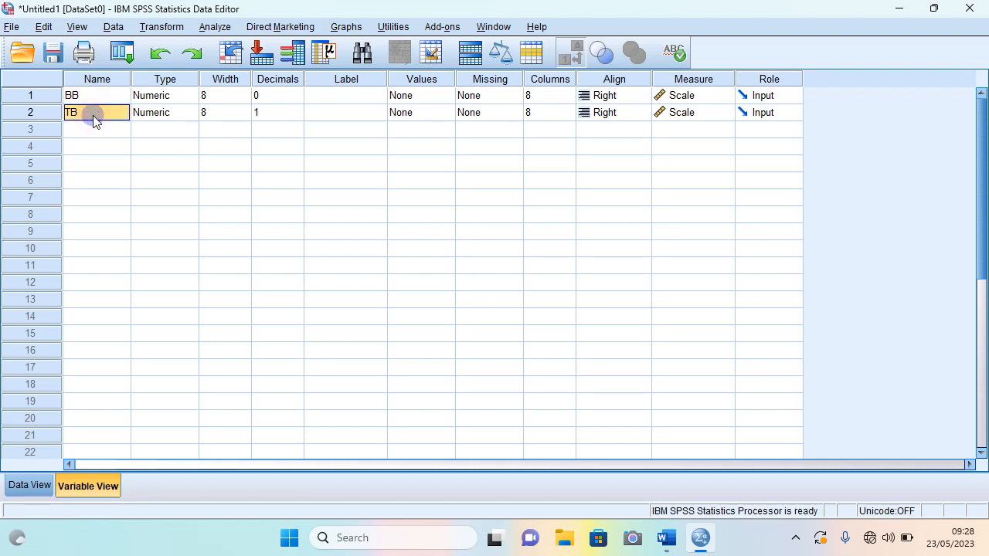
click(94, 100)
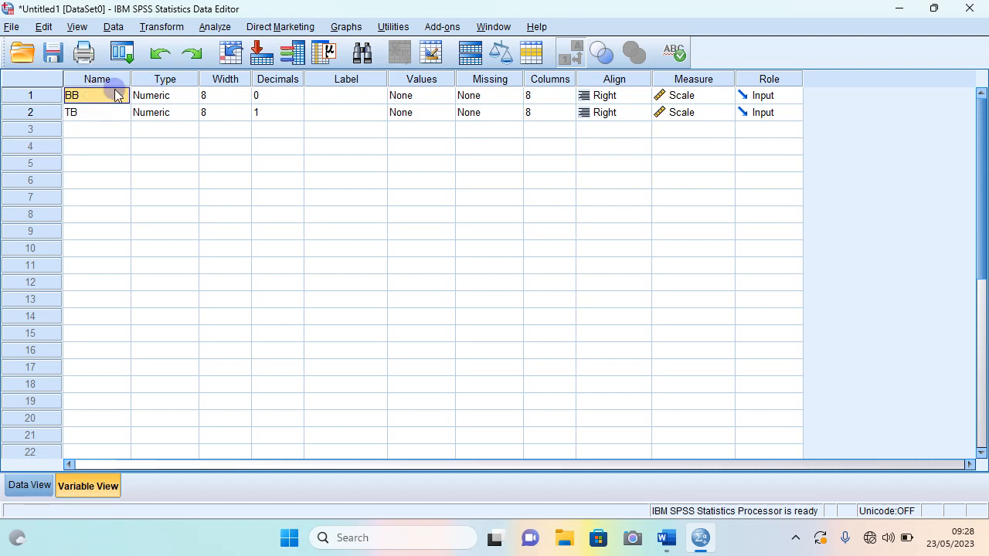
double_click(88, 95)
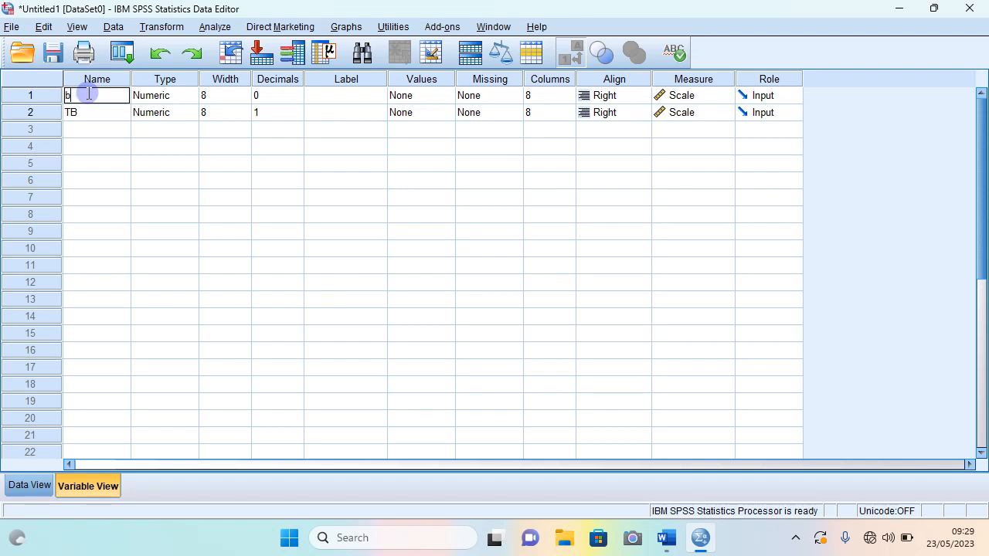
key(BackSpace)
key(Caps_Lock)
text(BB)
click(337, 95)
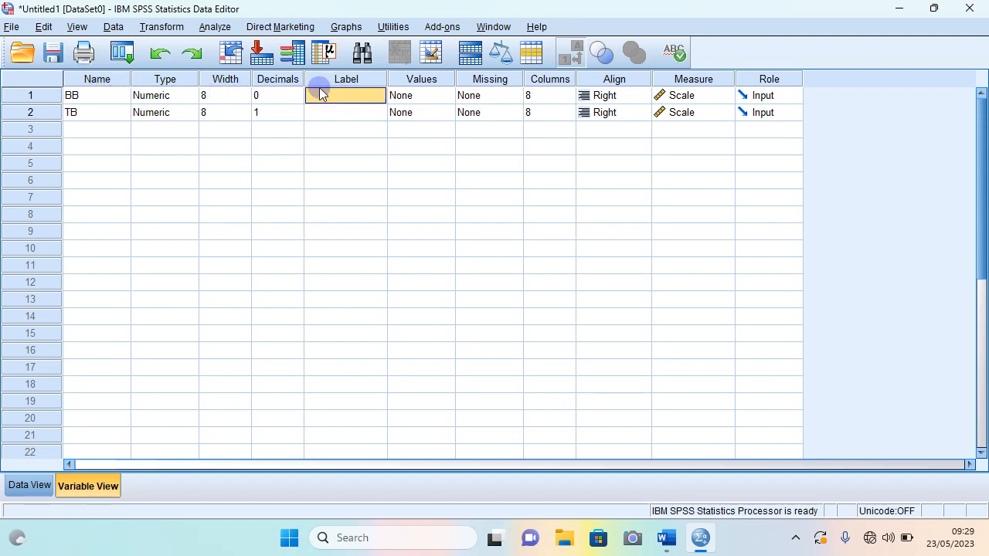
Label the BB variable as Berat Badan.
click(82, 96)
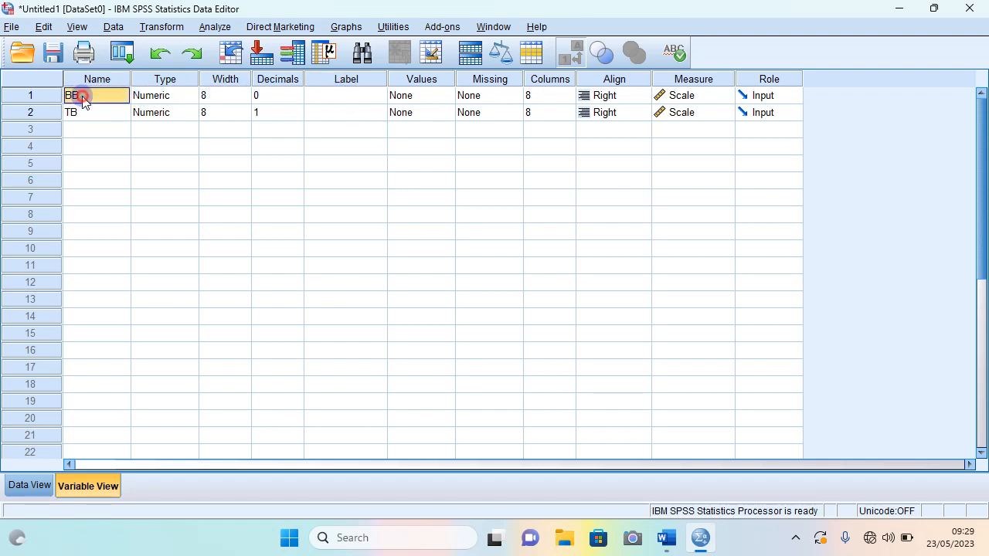
click(320, 94)
text(B)
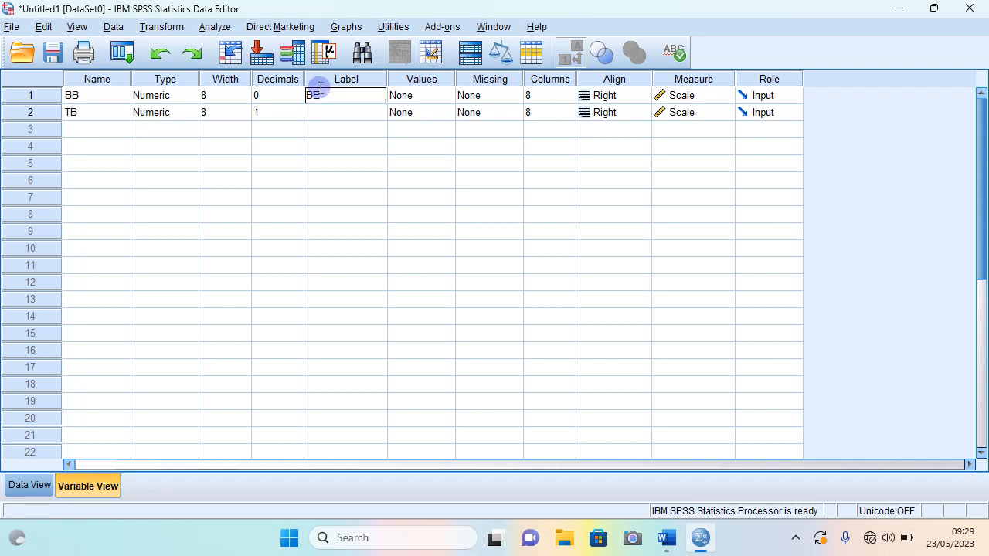
text(erat)
key(Caps_Lock)
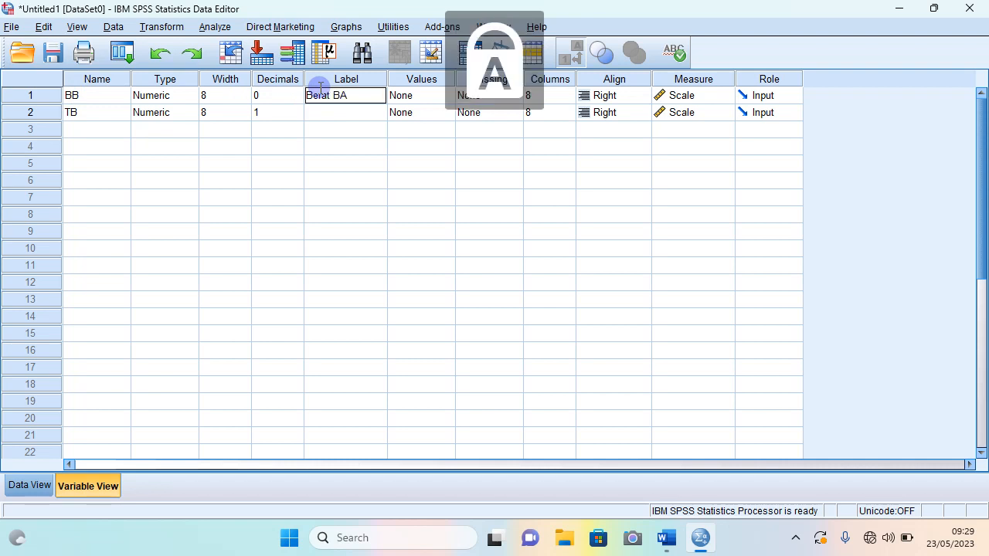
text(B)
key(Caps_Lock)
text(adan)
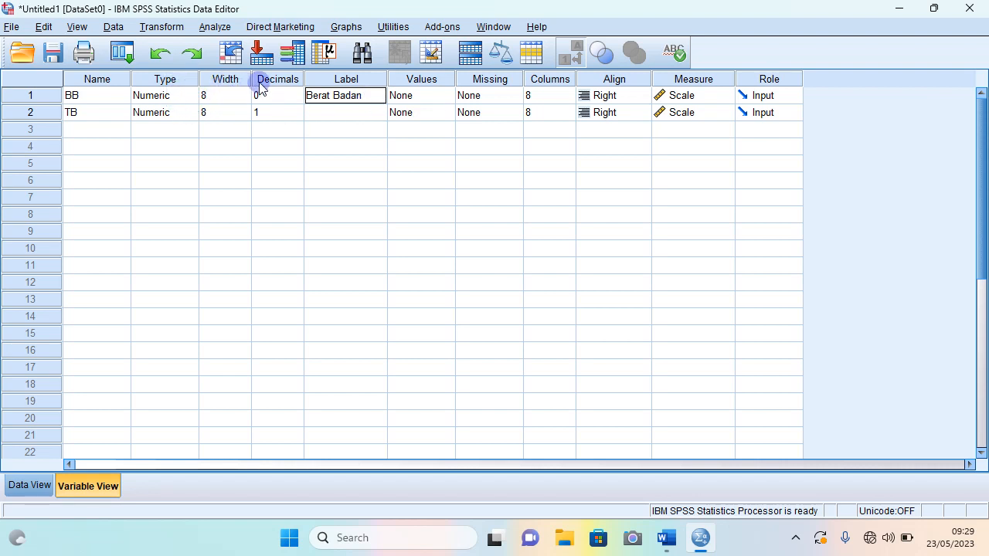
Check the number of decimals set for the BB variable.
click(299, 102)
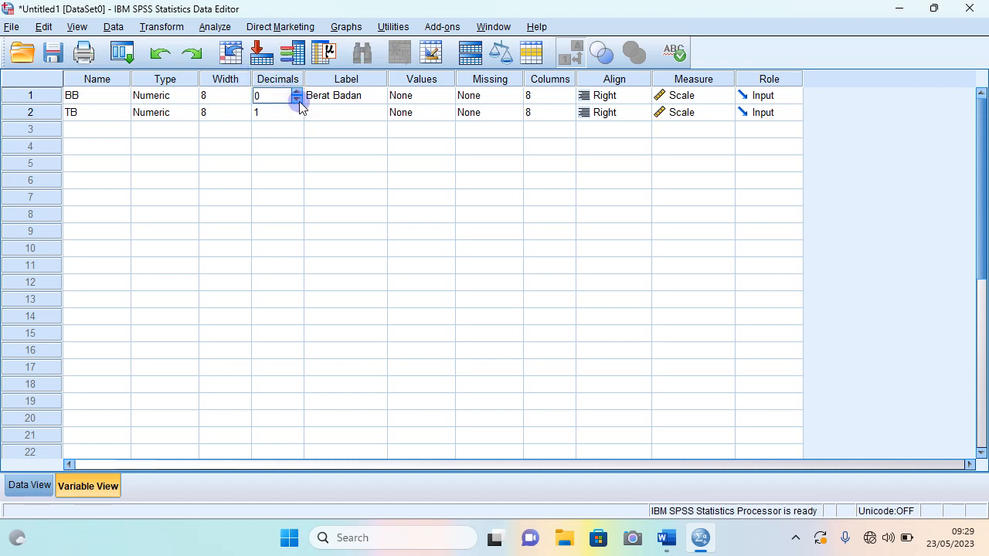
click(116, 102)
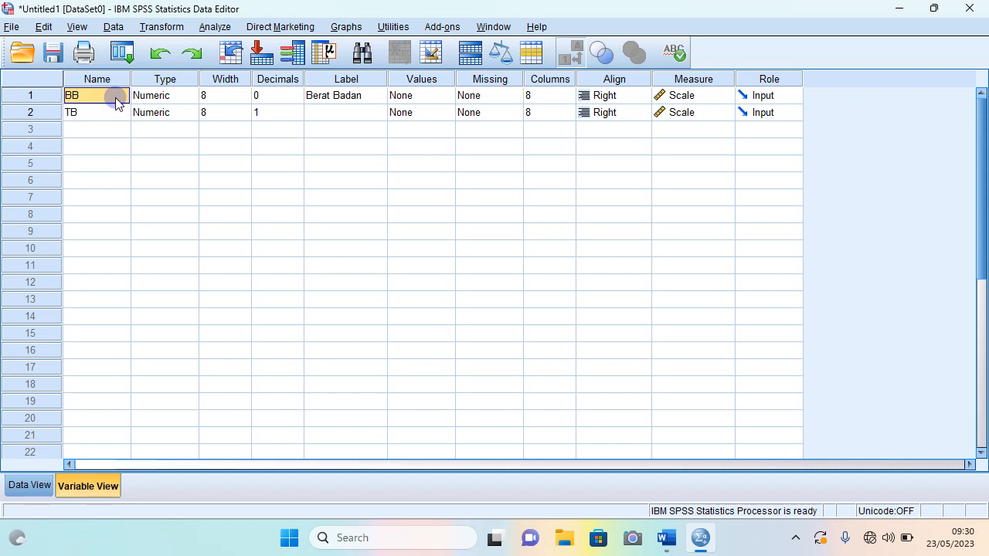
click(298, 102)
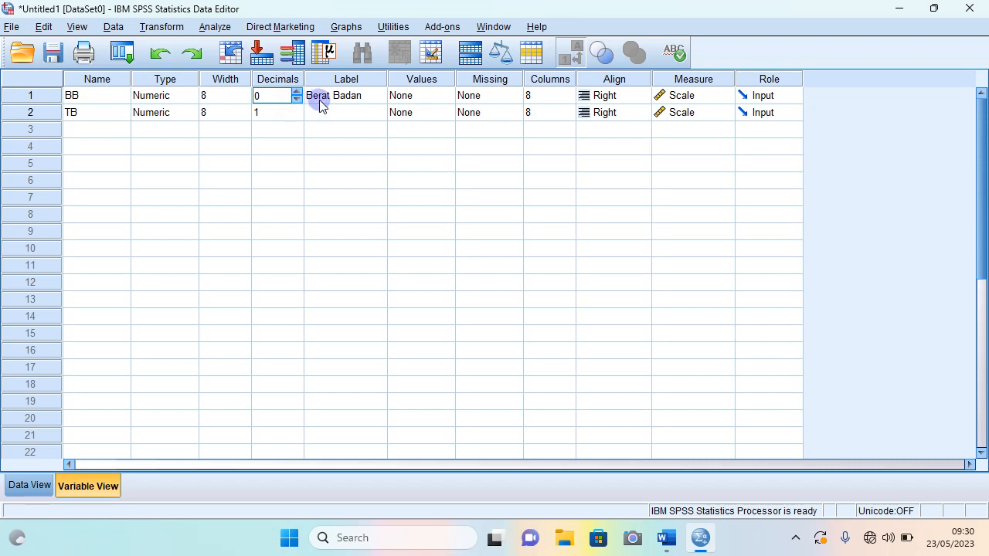
Check the BB variable's value labels without defining any, and set its measurement level to Scale.
double_click(446, 97)
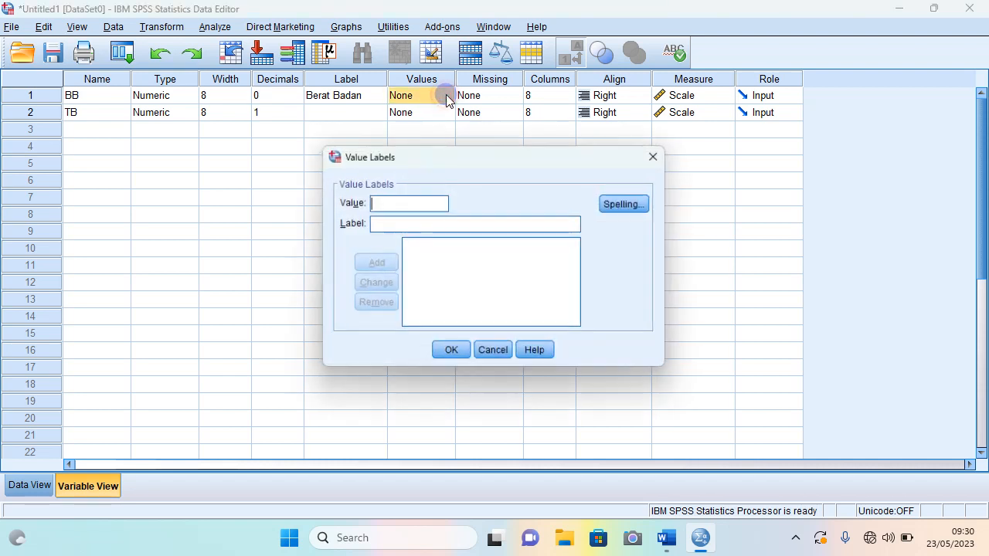
click(497, 353)
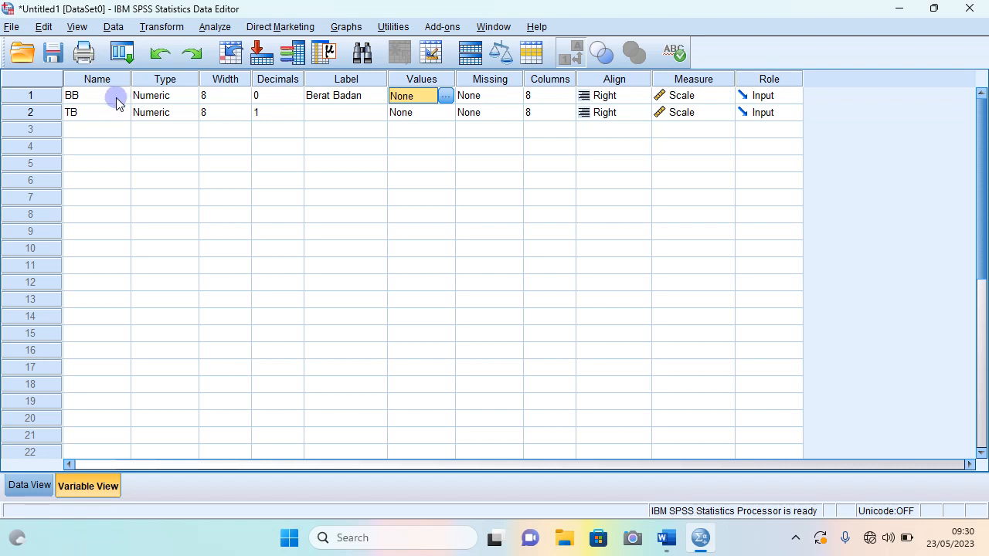
click(699, 101)
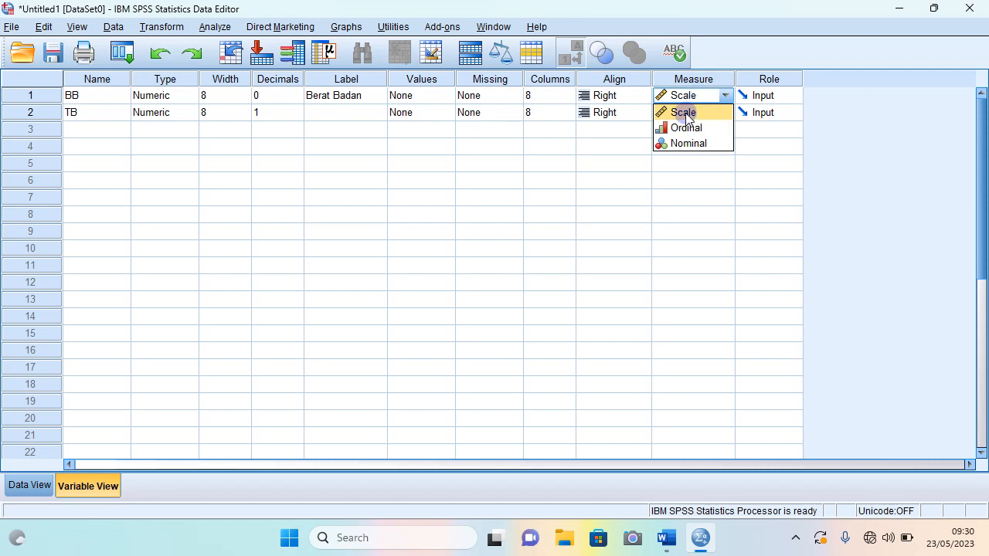
click(685, 114)
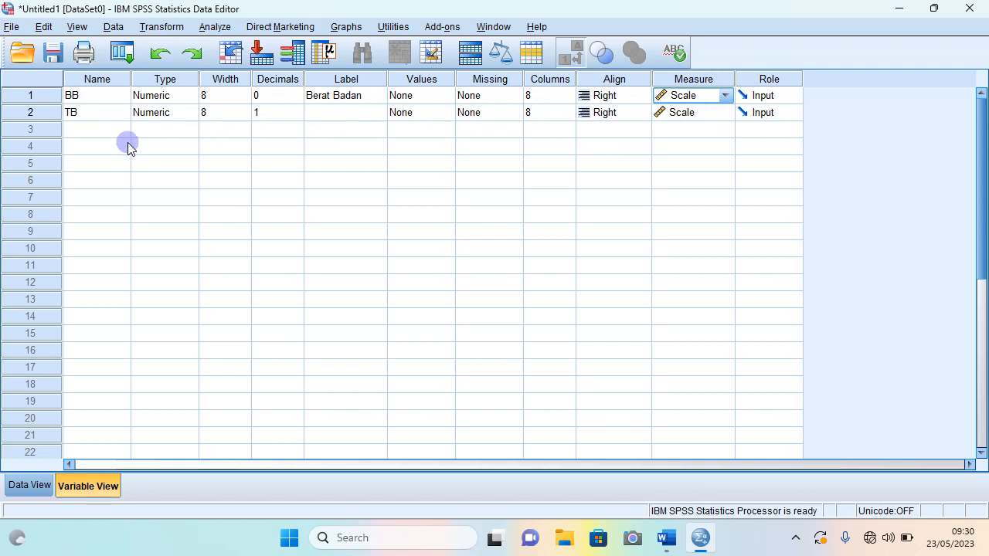
Label the TB variable as Tinggi Badan.
click(84, 114)
click(85, 113)
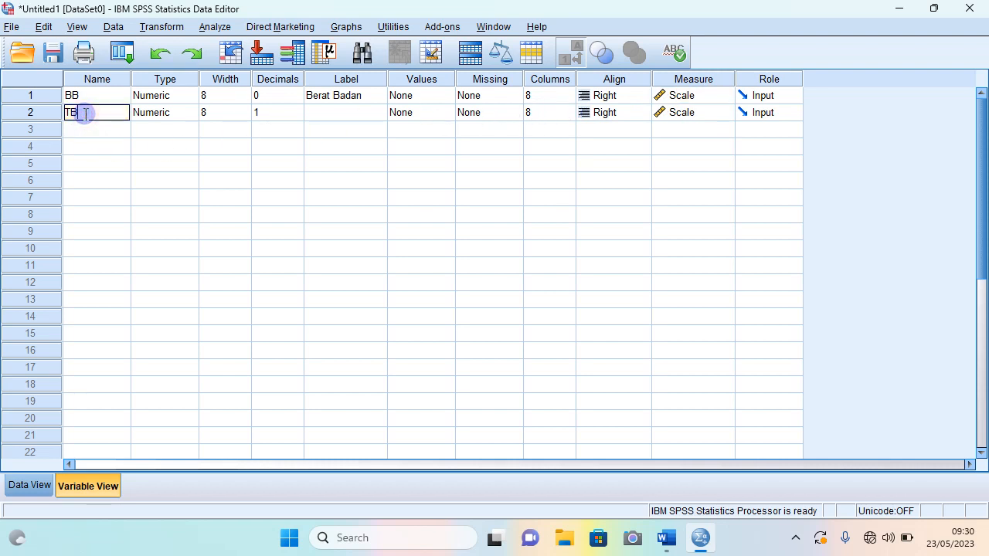
click(343, 116)
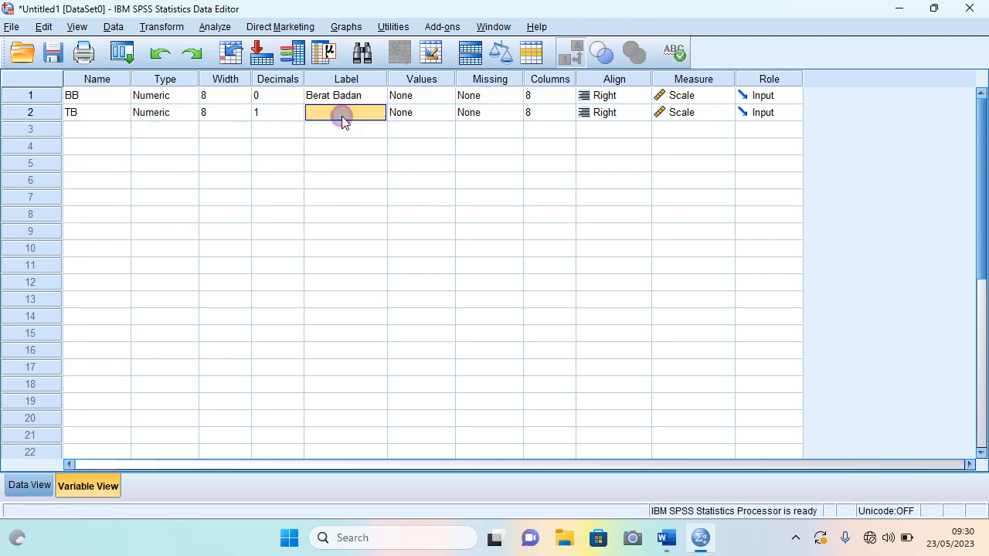
click(343, 116)
key(Caps_Lock)
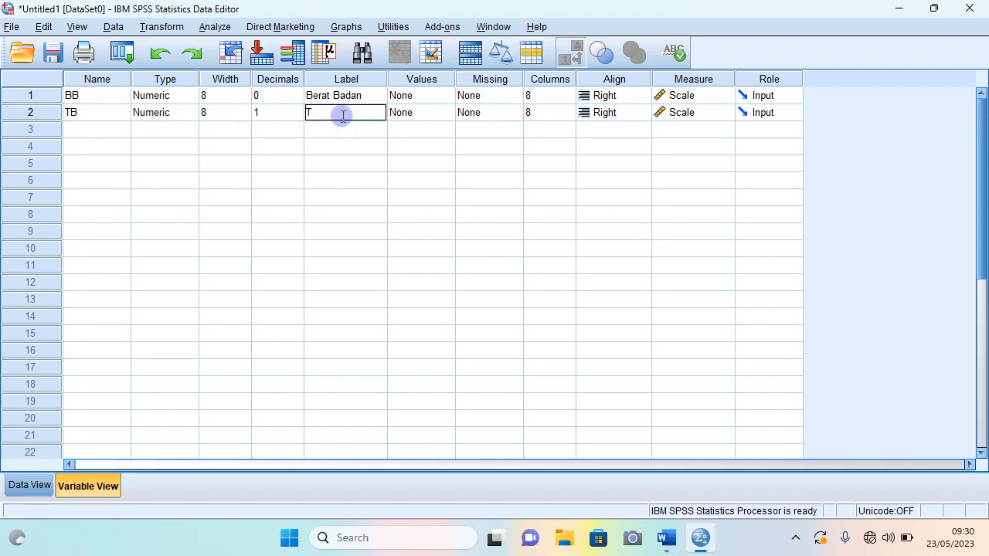
key(Caps_Lock)
text(Tinggi)
key(Caps_Lock)
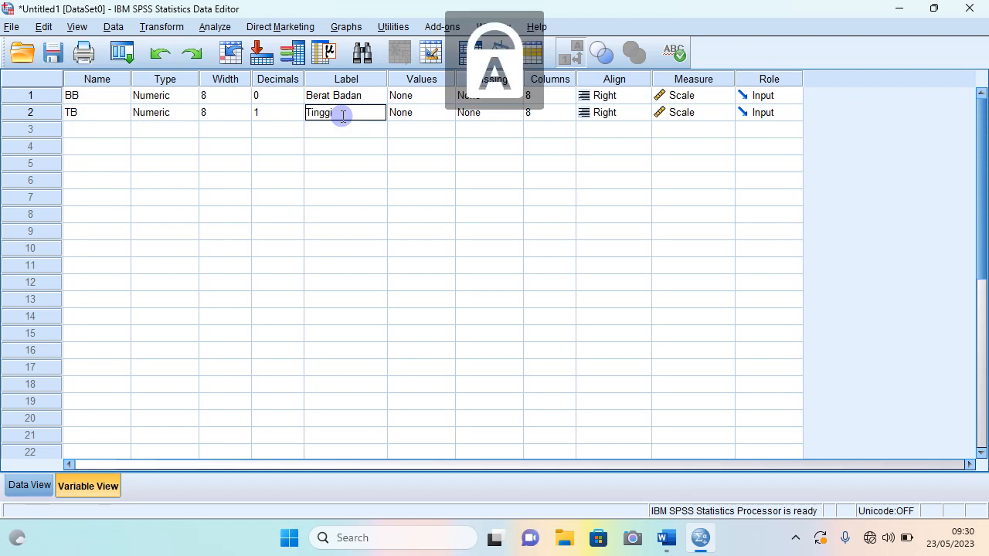
text(B)
key(Caps_Lock)
text(ada)
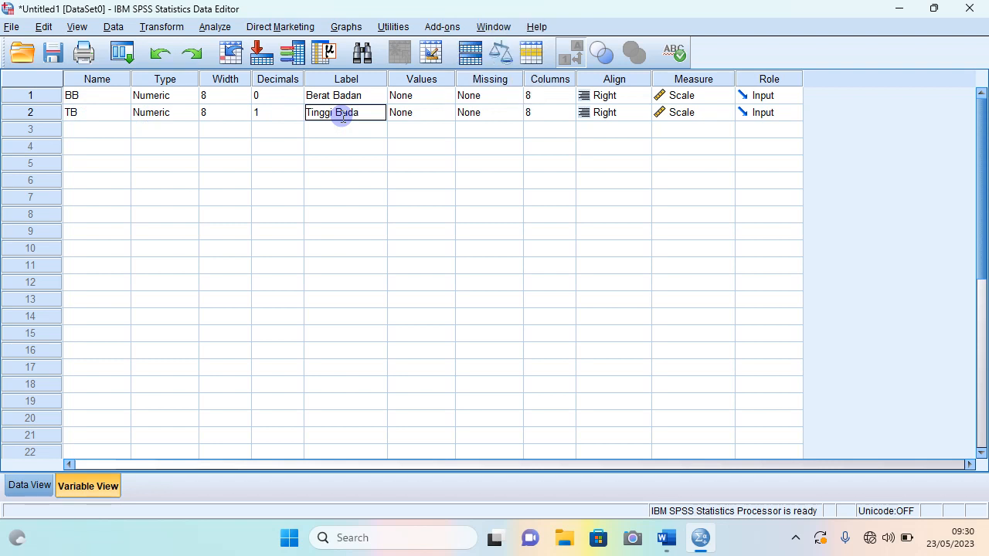
text(n)
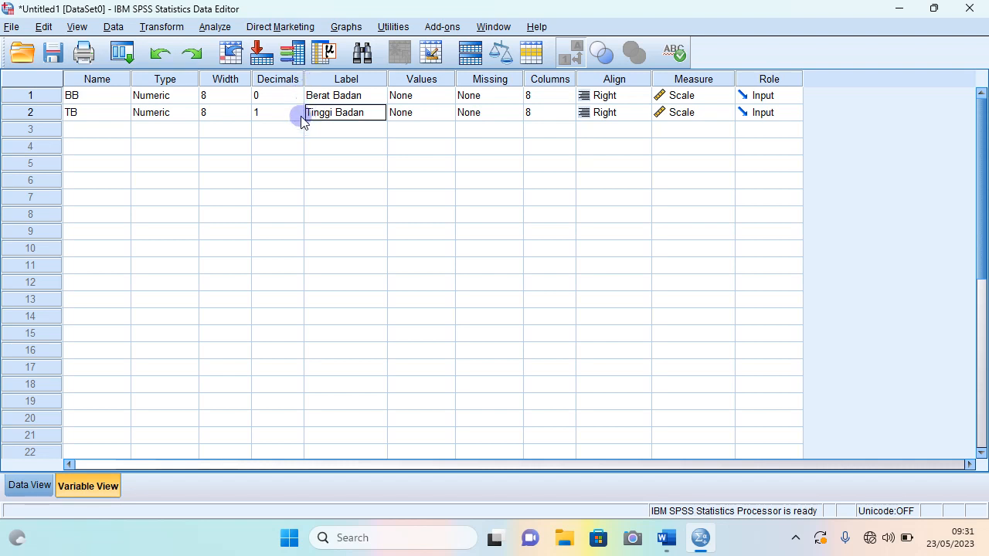
Set the number of decimals for the TB variable to 1.
click(298, 118)
click(296, 115)
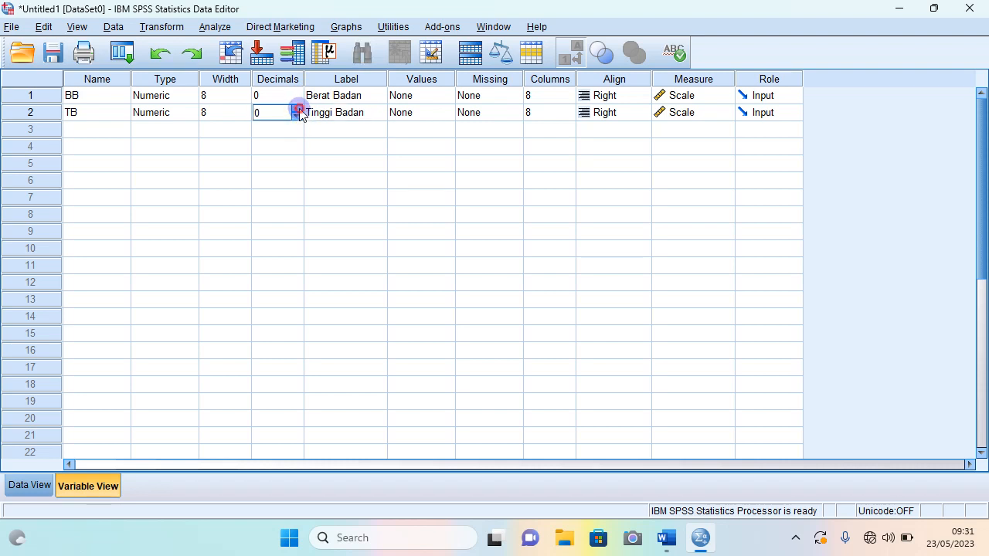
click(296, 109)
click(263, 114)
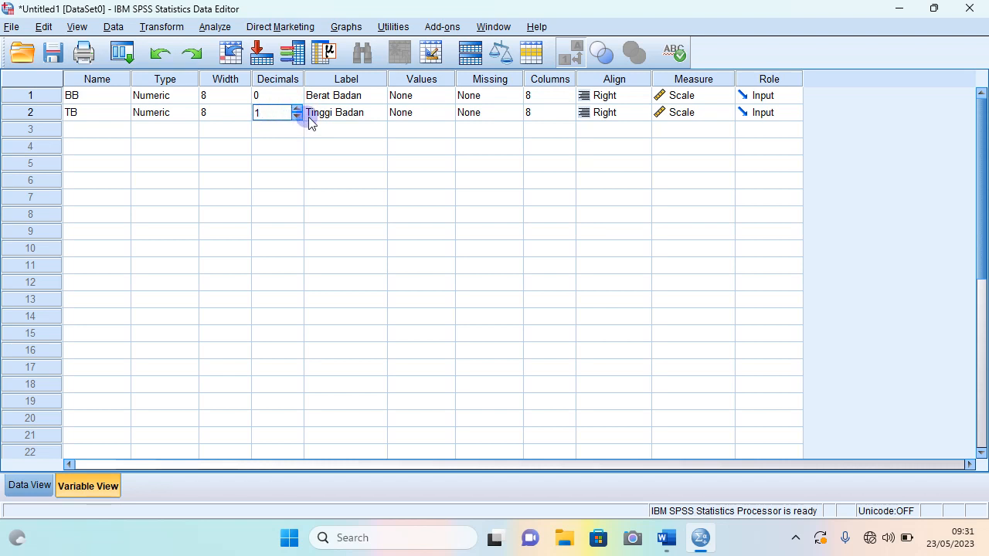
Check the TB variable's value labels without defining any, and set its measurement level to Scale.
click(435, 114)
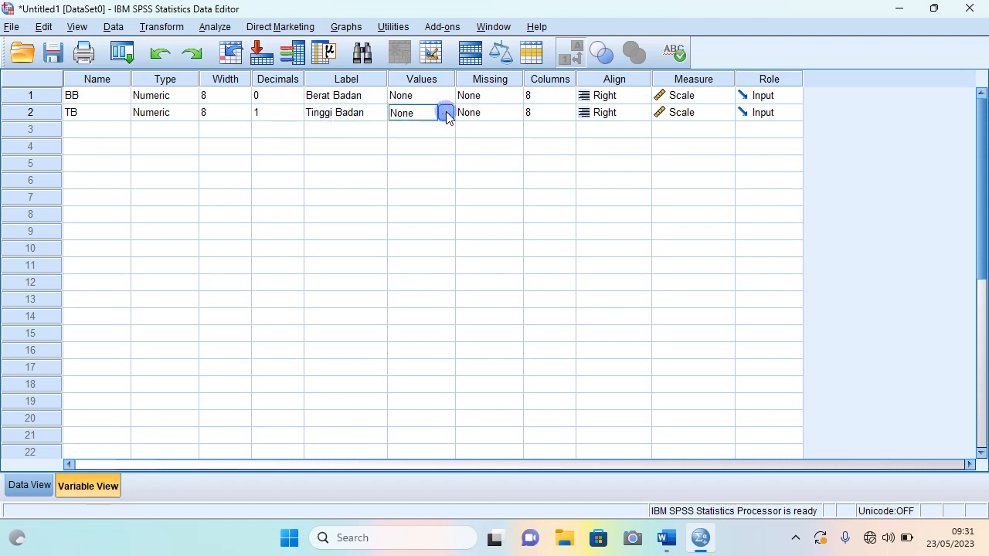
click(441, 113)
click(501, 354)
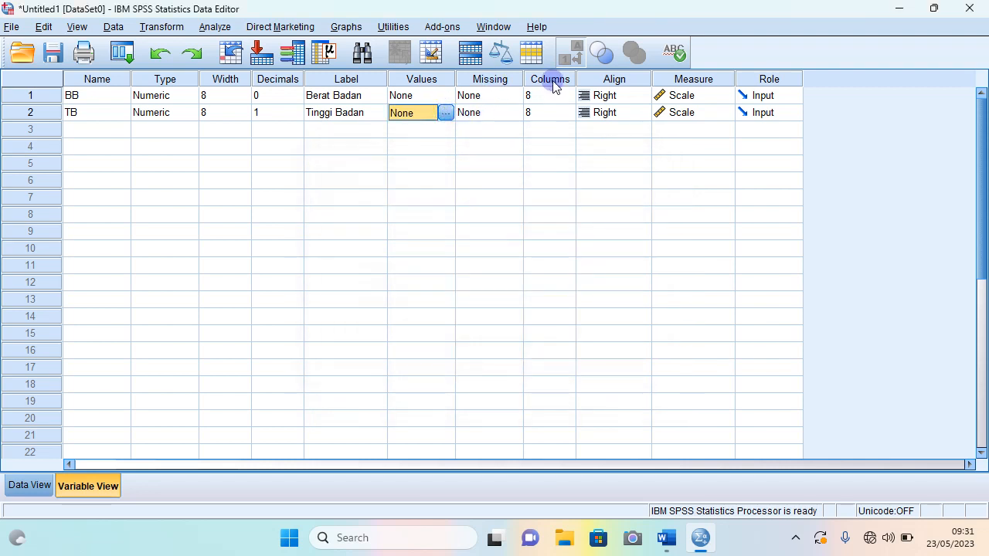
click(699, 115)
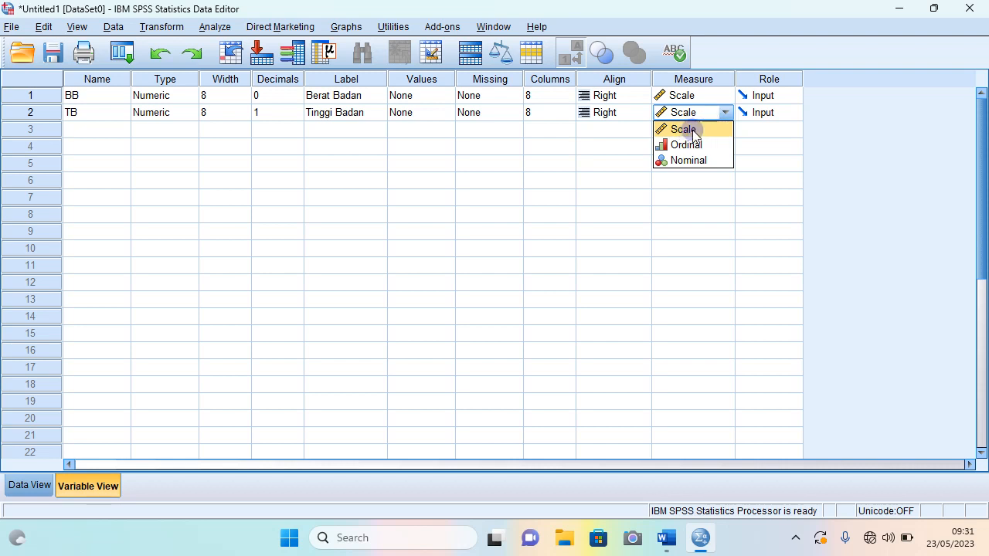
click(687, 132)
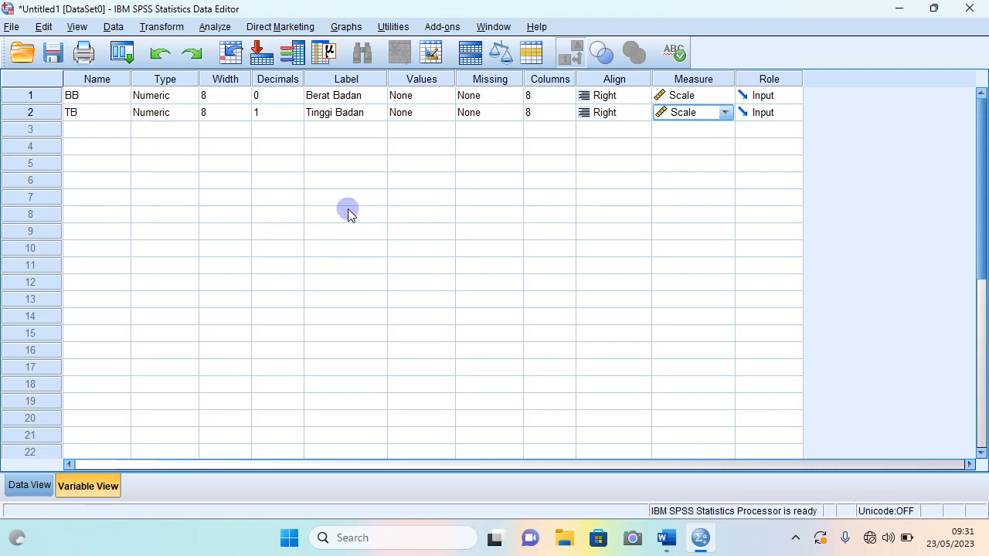
Show the case data and examine the BB and TB columns.
click(30, 484)
scroll(152, 289, up, 10)
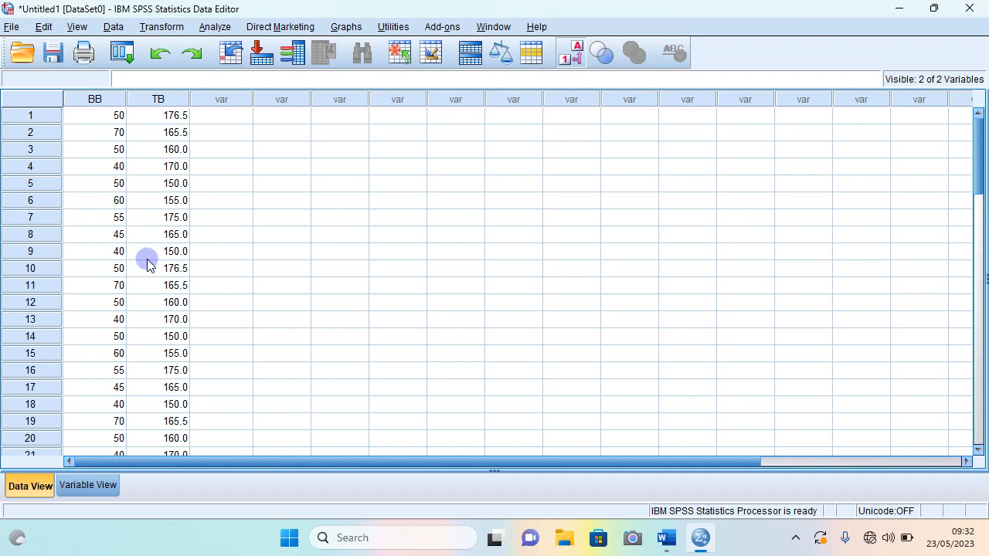
click(91, 100)
click(159, 100)
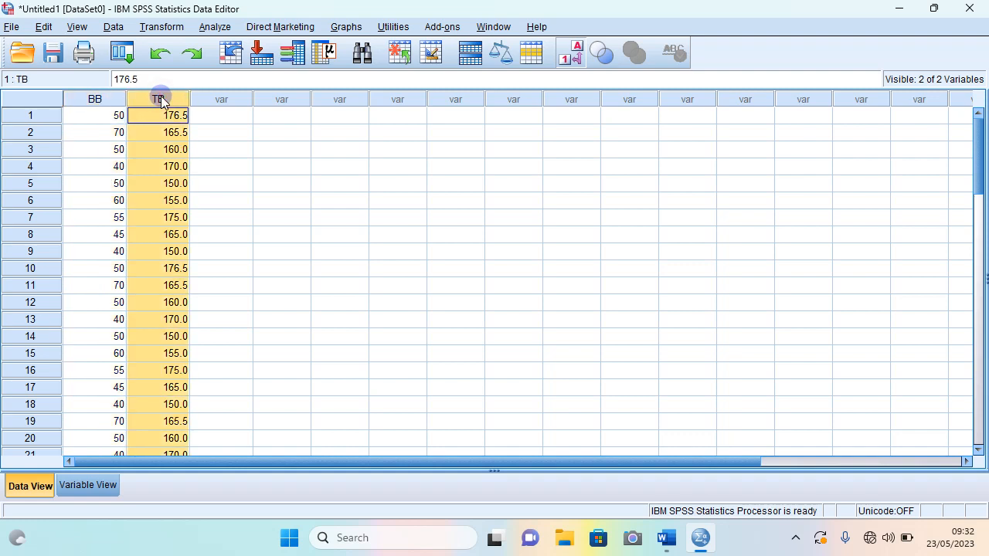
click(97, 100)
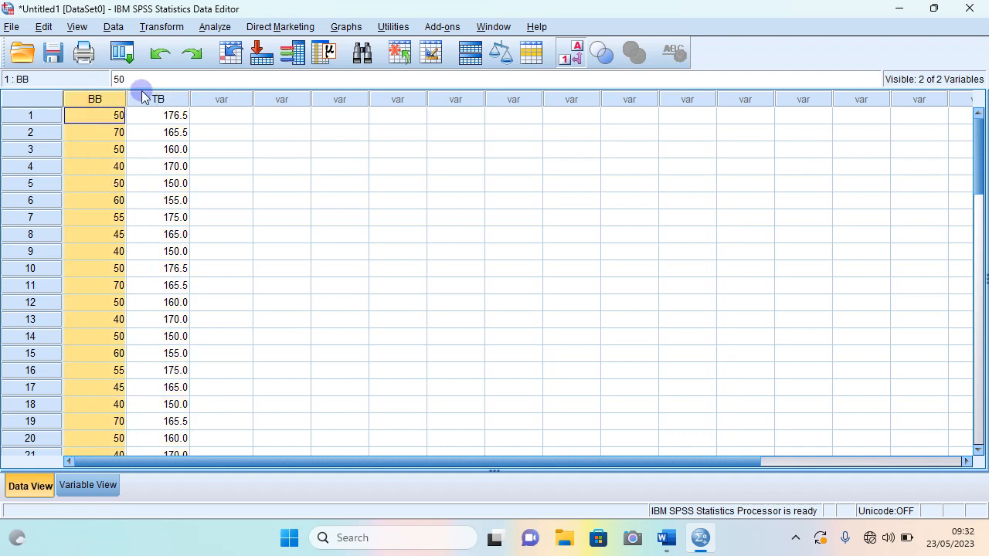
click(146, 99)
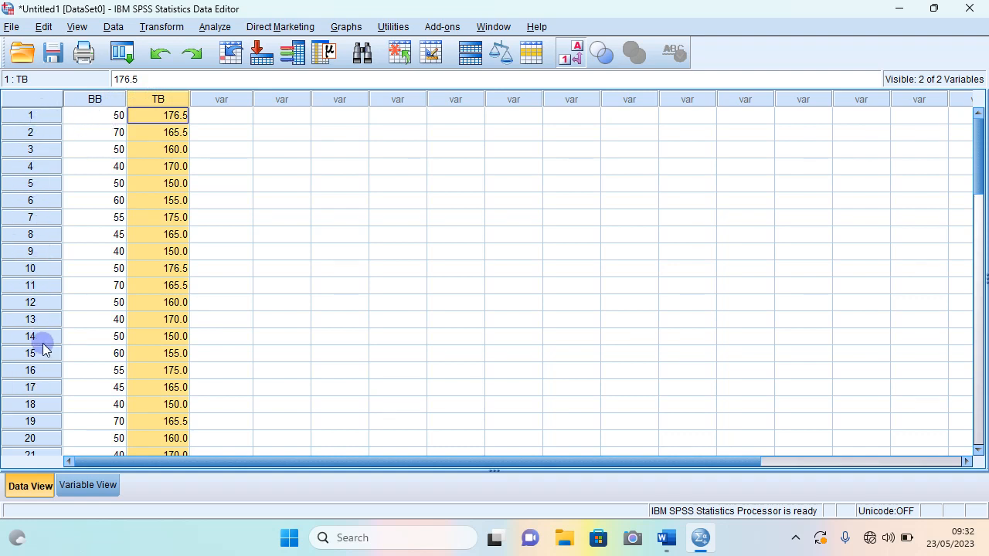
Review the entered cases from the first to the last row, and examine the first case's BB and TB values.
click(35, 114)
click(37, 133)
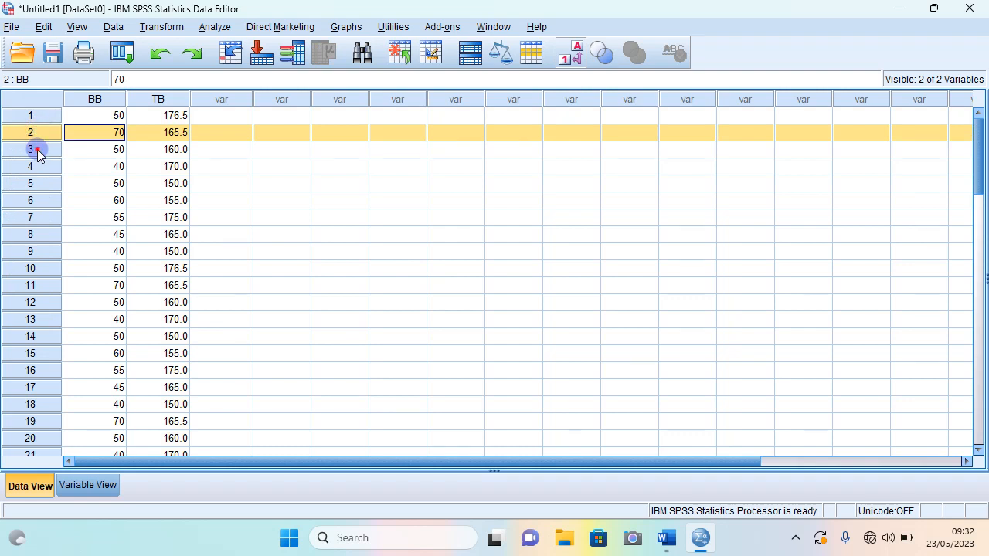
click(33, 148)
click(33, 166)
scroll(26, 288, down, 10)
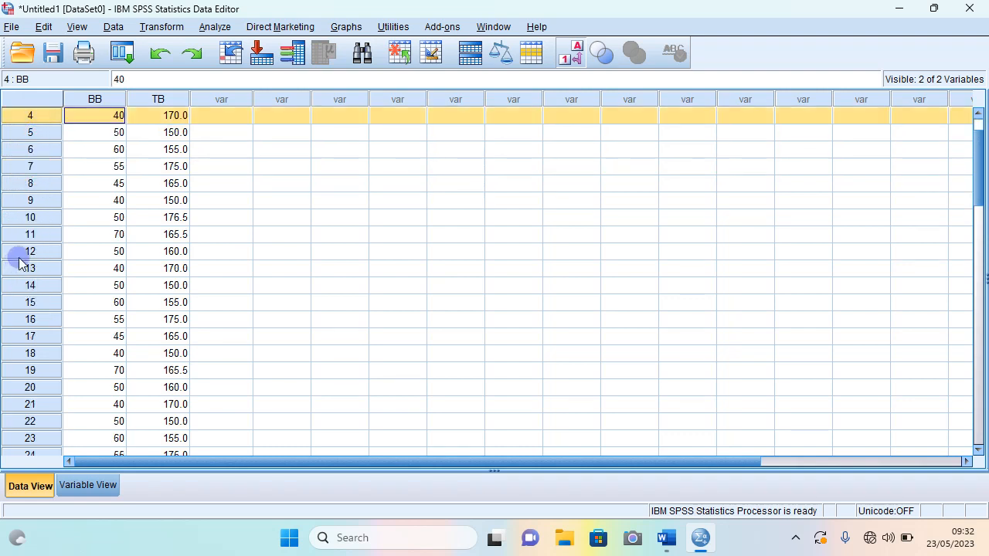
scroll(21, 263, down, 2)
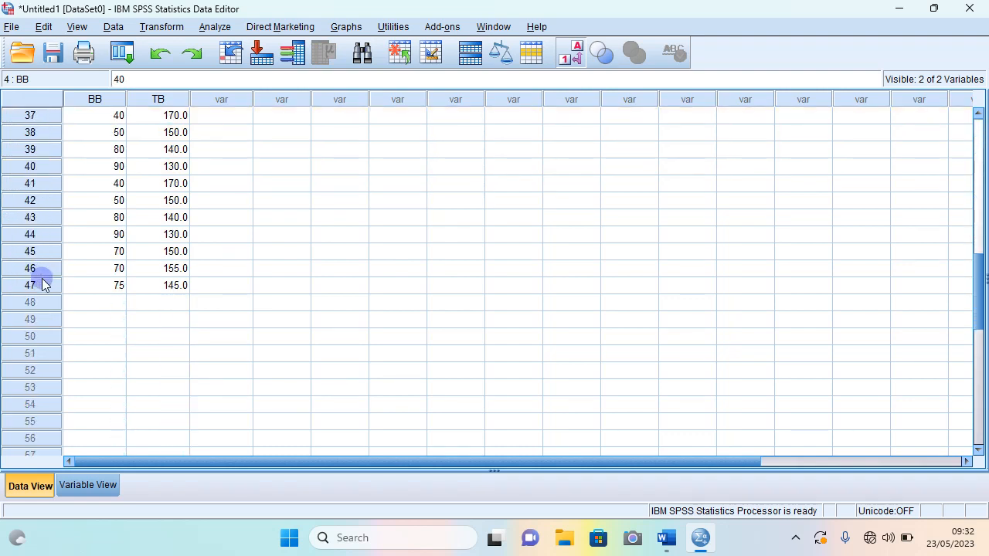
click(31, 285)
scroll(40, 246, up, 12)
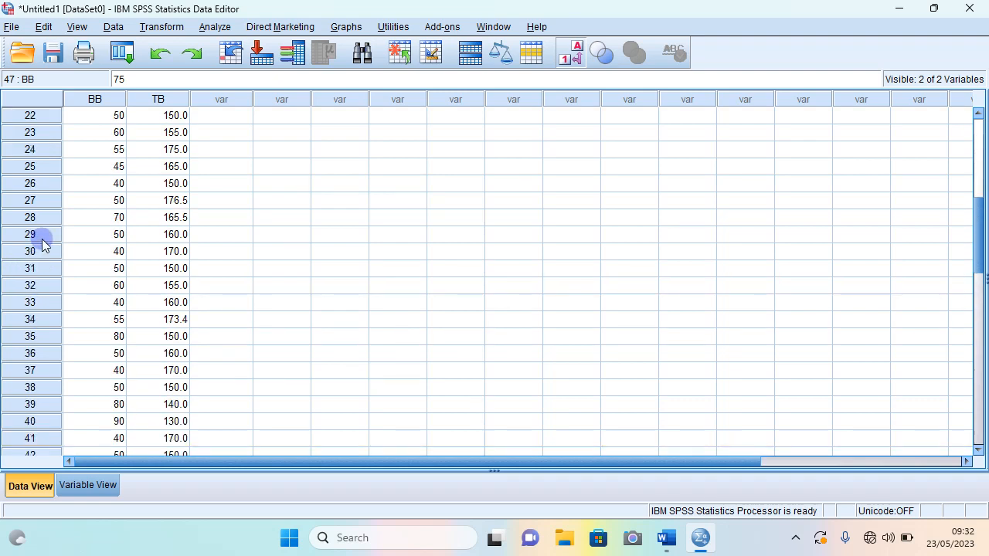
click(35, 117)
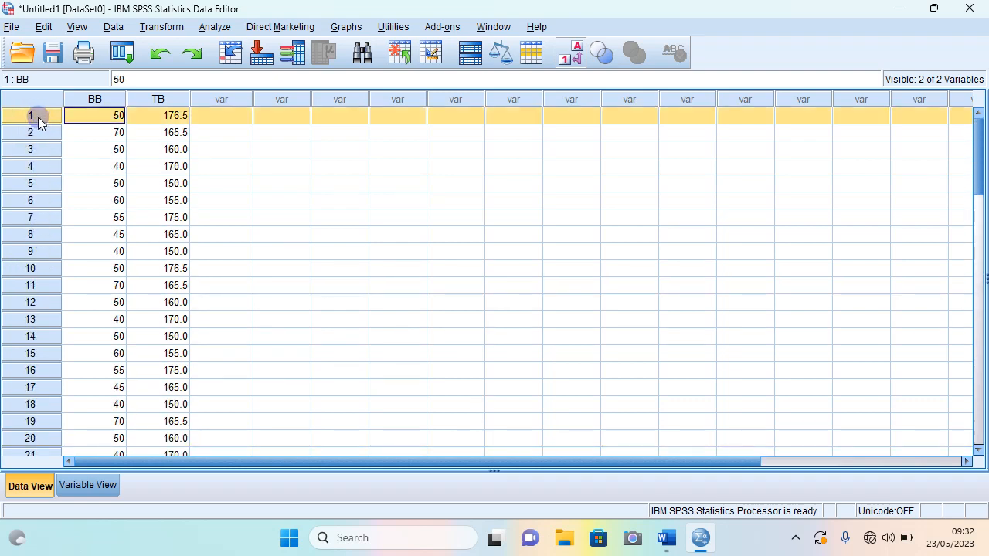
click(108, 121)
click(156, 118)
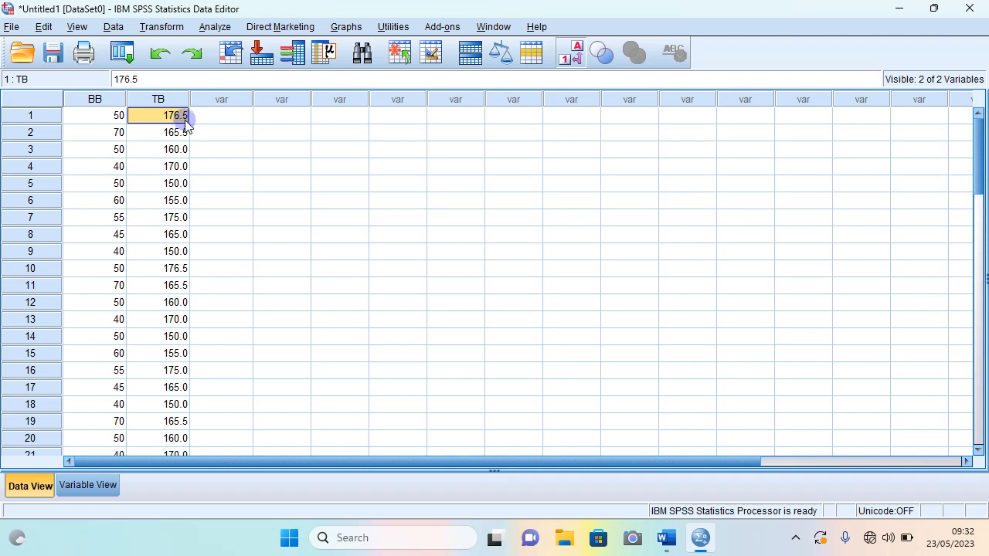
Try replacing the decimal separator in the first case's TB value.
click(184, 119)
double_click(185, 119)
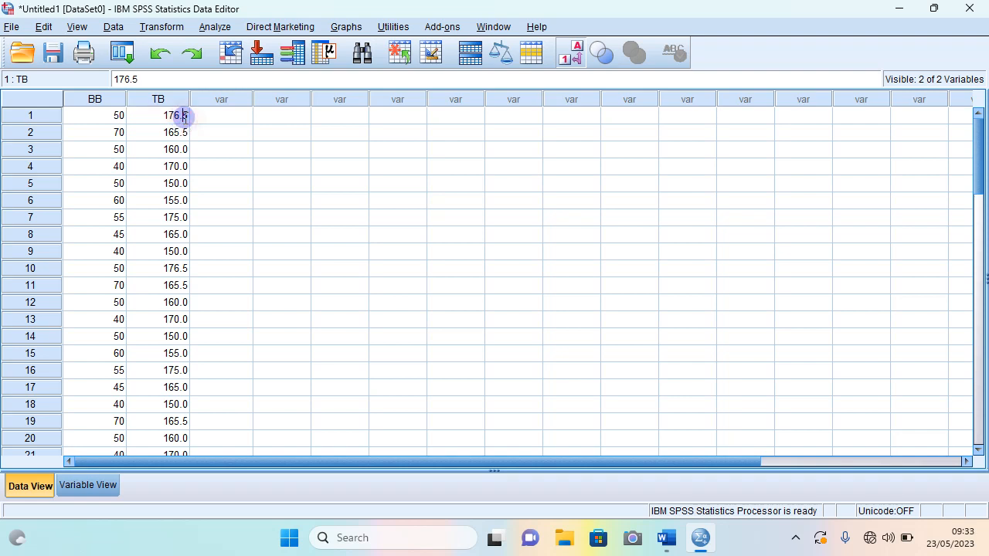
key(BackSpace)
text(.)
key(Return)
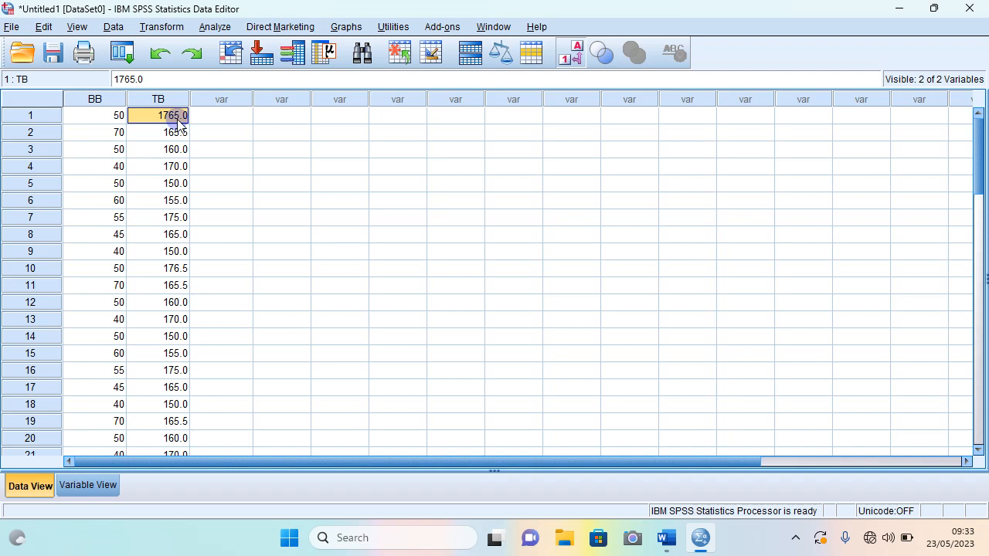
Set the first case's TB value to 176.5 using a decimal point.
text(17)
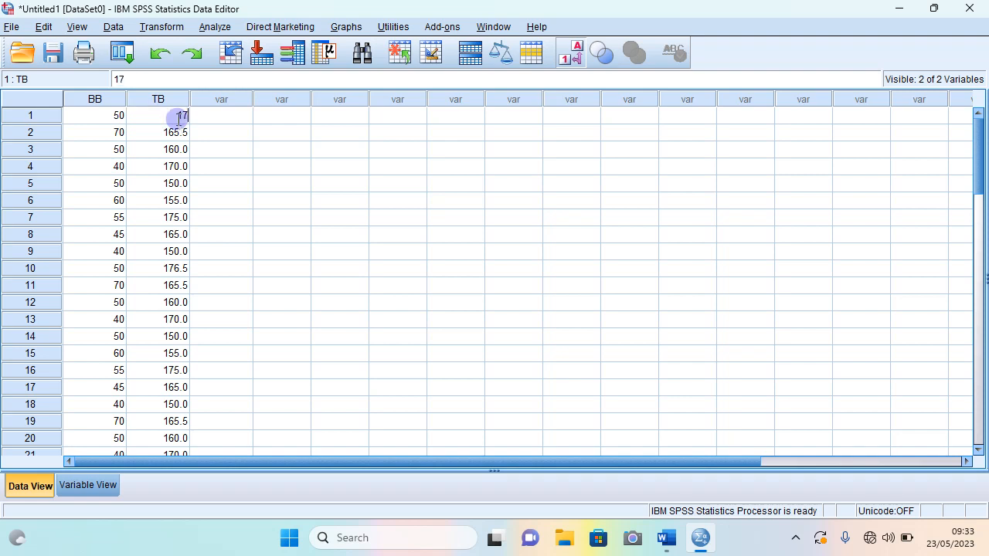
text(6.5)
key(Return)
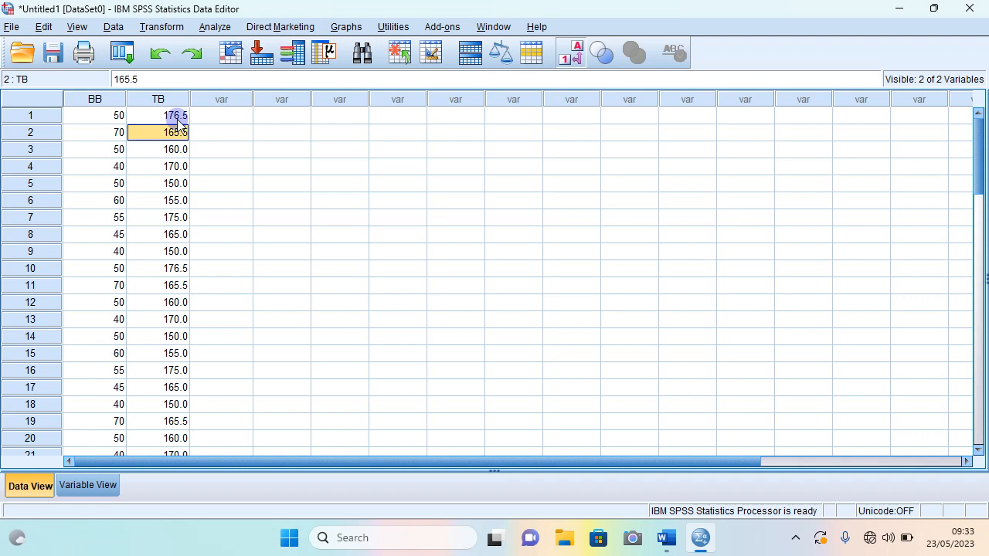
Try entering the first case's TB value with a decimal comma, as 176,5.
click(176, 116)
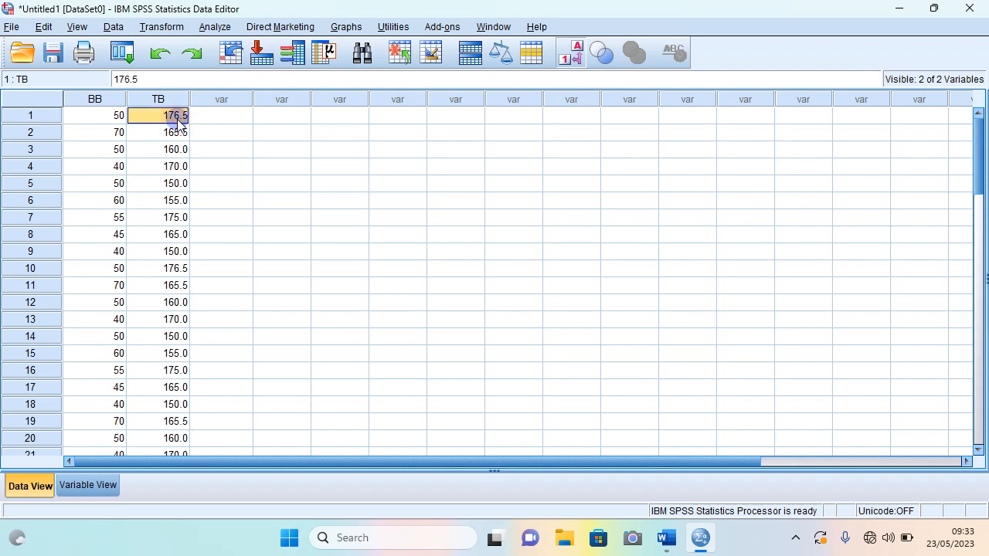
text(176)
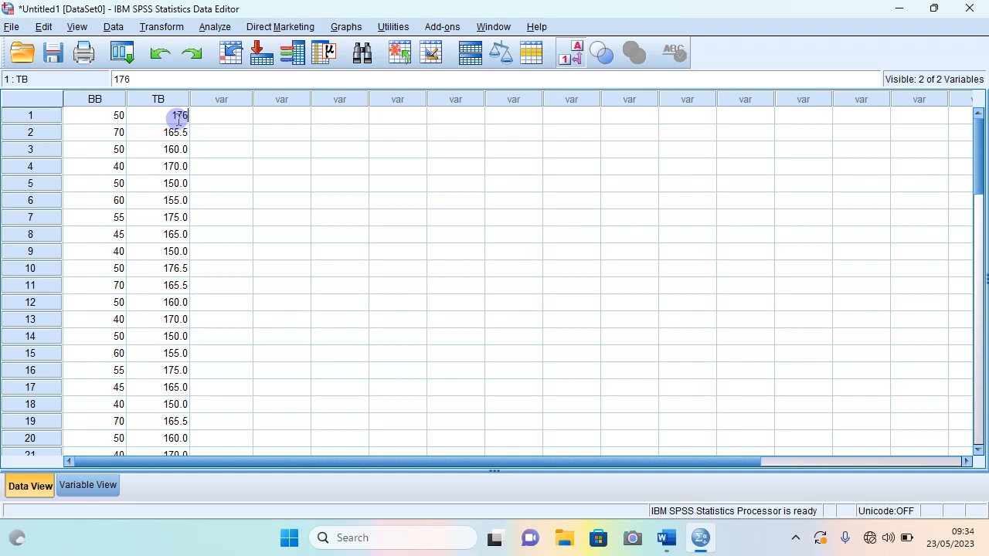
text(,)
text(5)
key(Return)
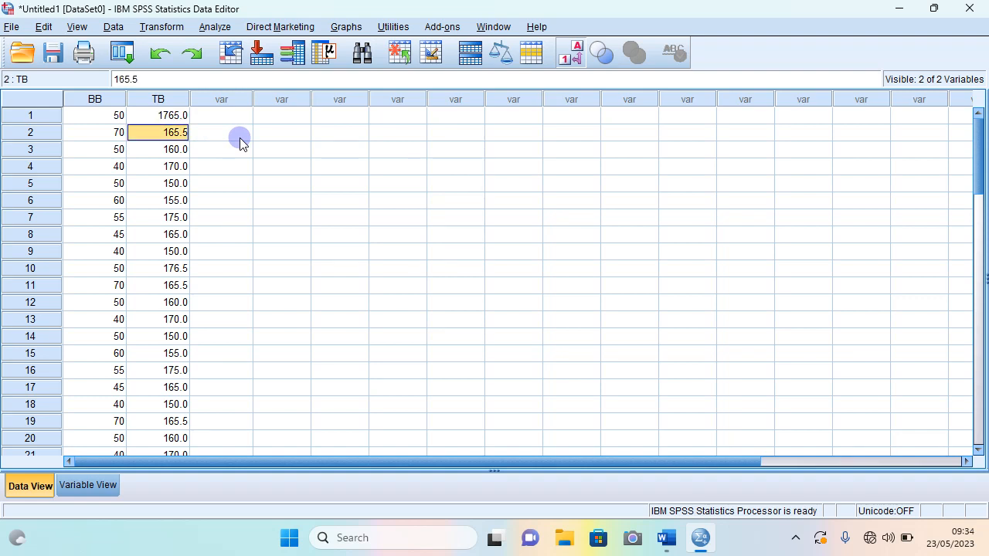
Correct the first case's TB value to 176.5 with a decimal point.
click(172, 118)
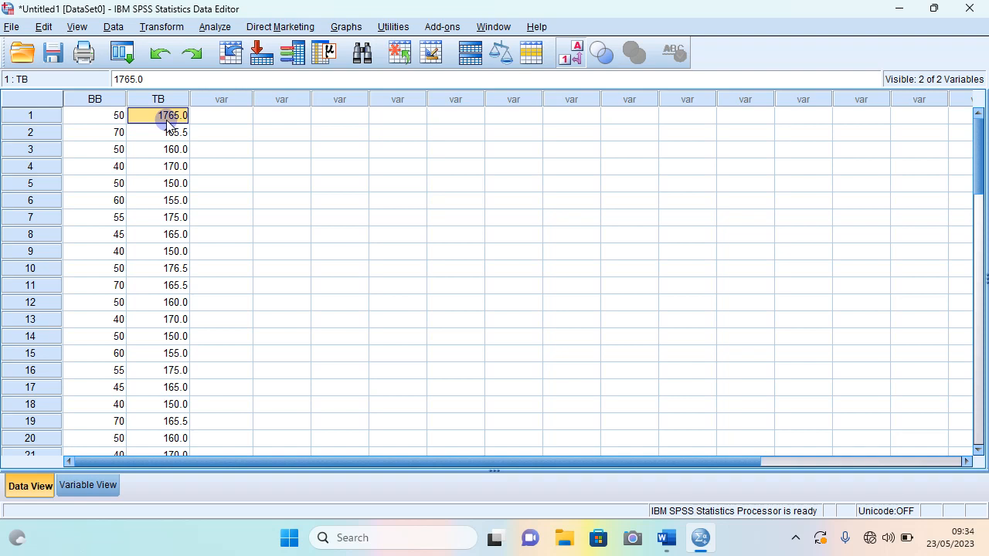
text(176)
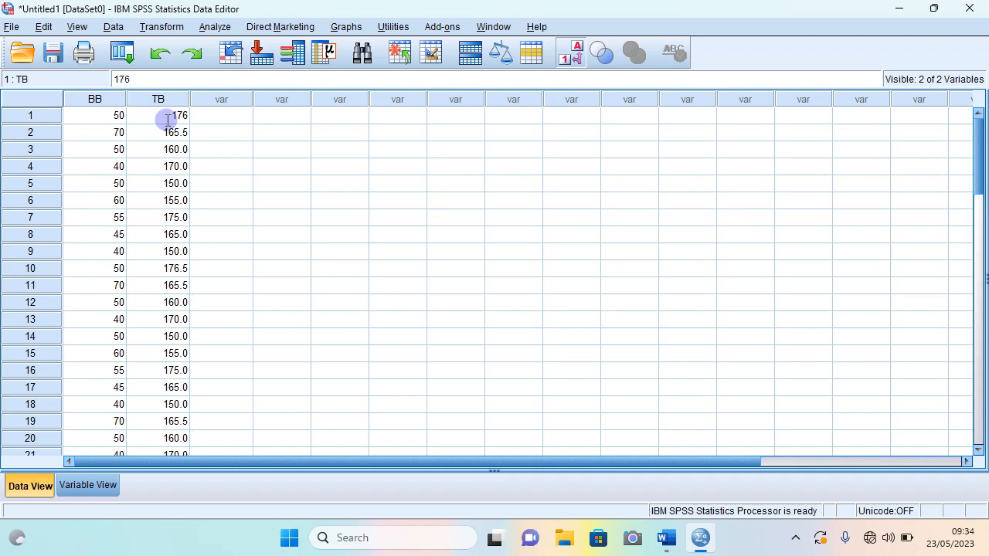
text(.5)
key(Return)
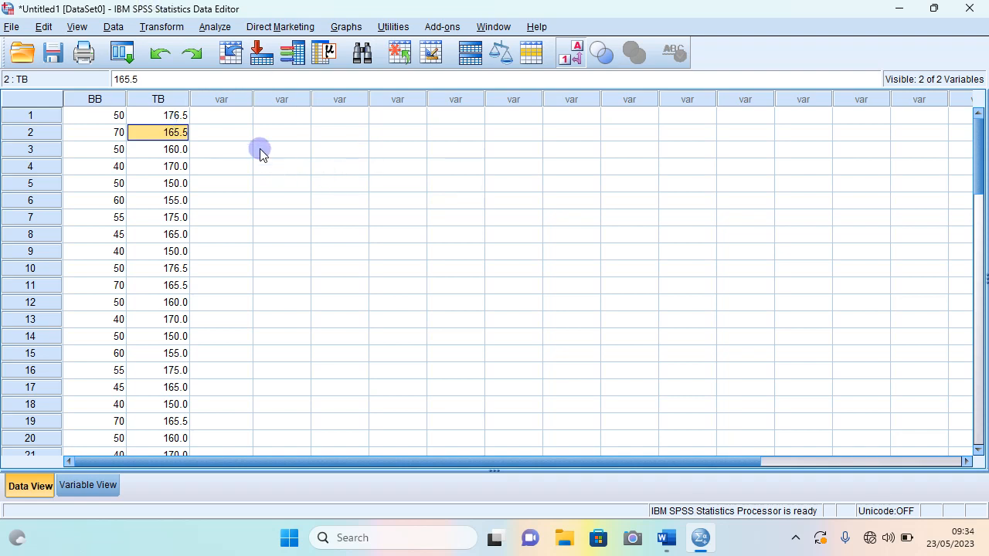
click(166, 115)
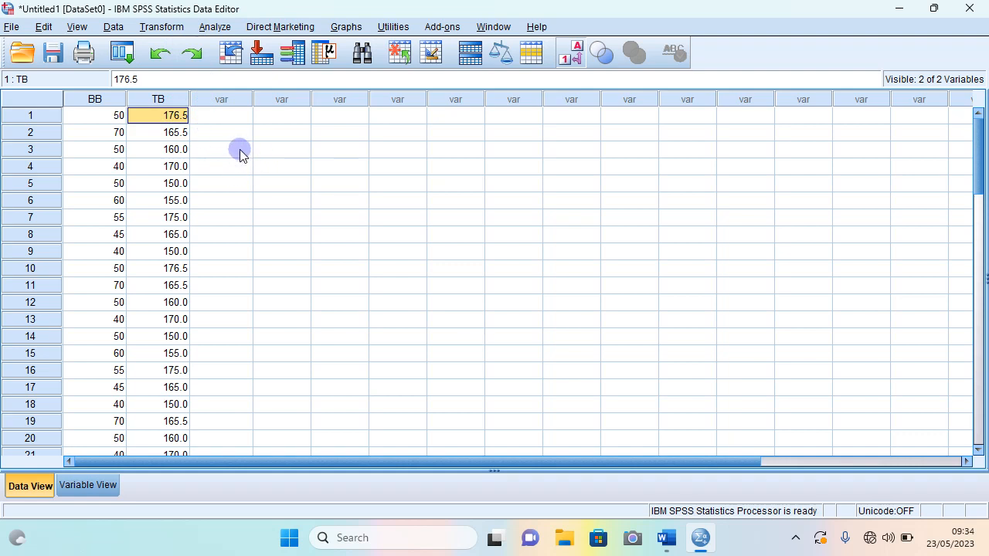
Examine the first three cases one by one, and check the IMT formula in the Word document before returning to SPSS.
click(31, 115)
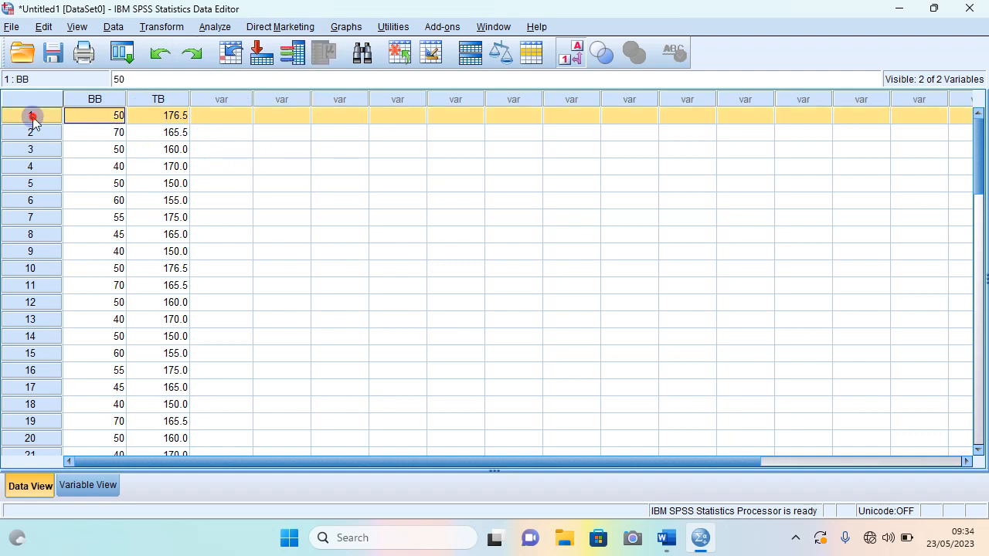
click(31, 132)
click(30, 150)
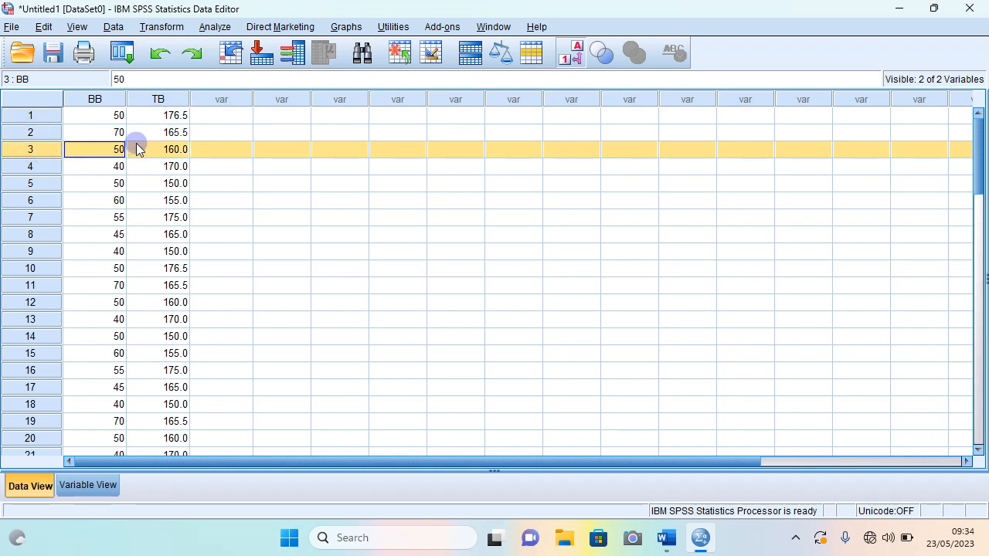
click(667, 538)
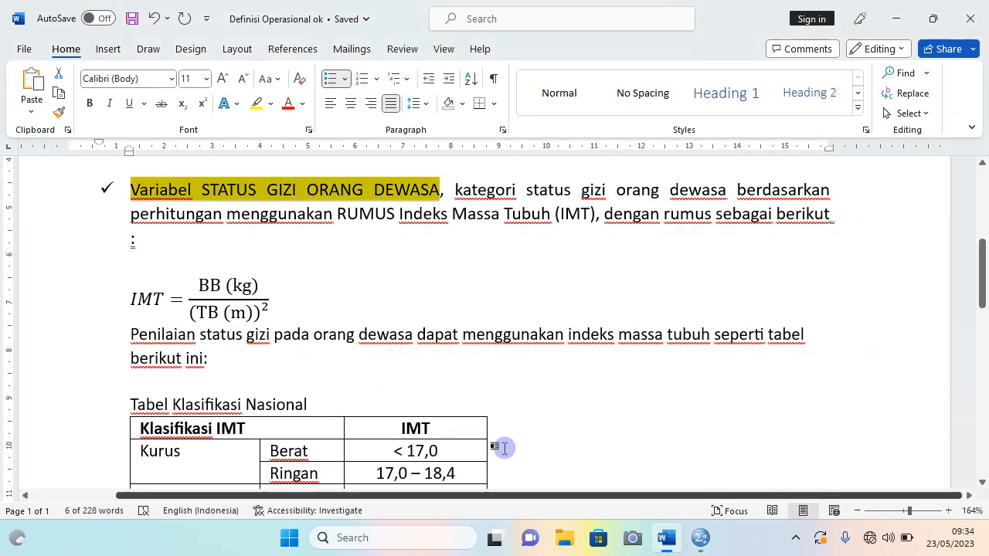
click(669, 541)
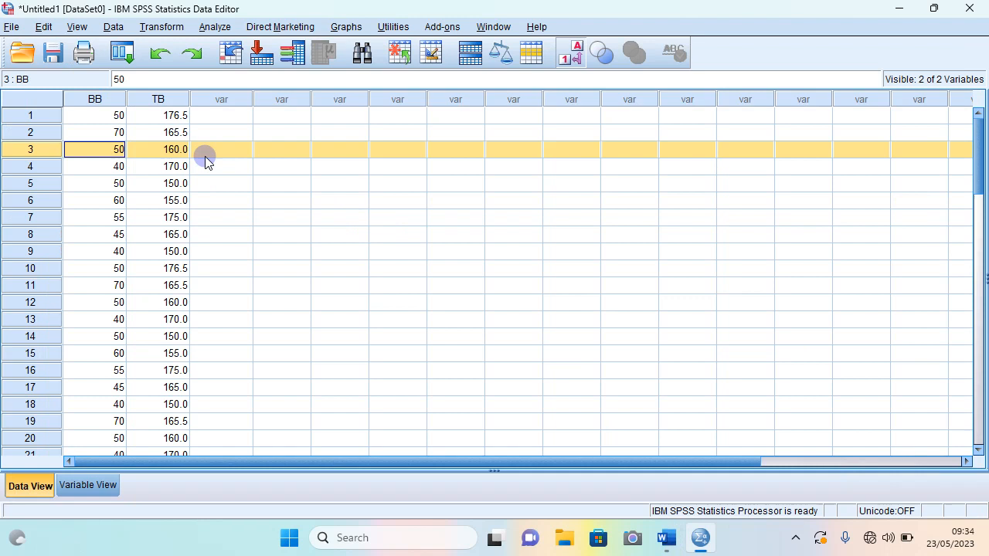
Open the Compute Variable dialog and clear the leftover numeric expression.
click(206, 117)
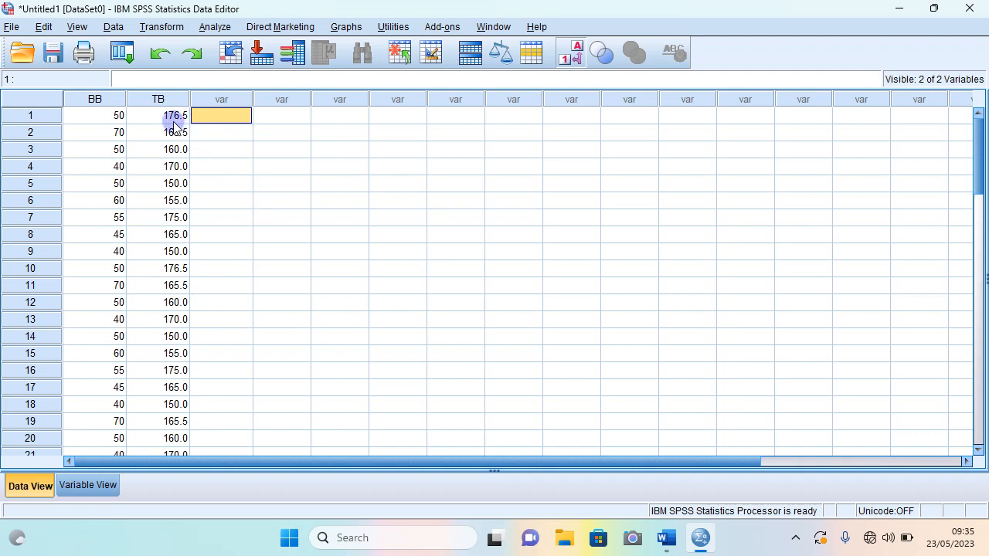
click(162, 26)
click(186, 47)
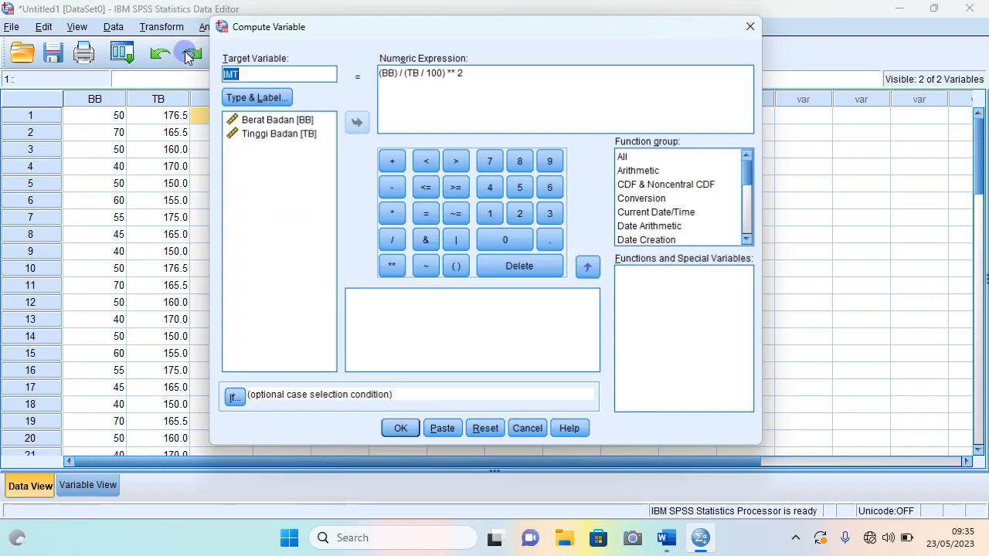
click(479, 72)
drag(479, 73, 360, 72)
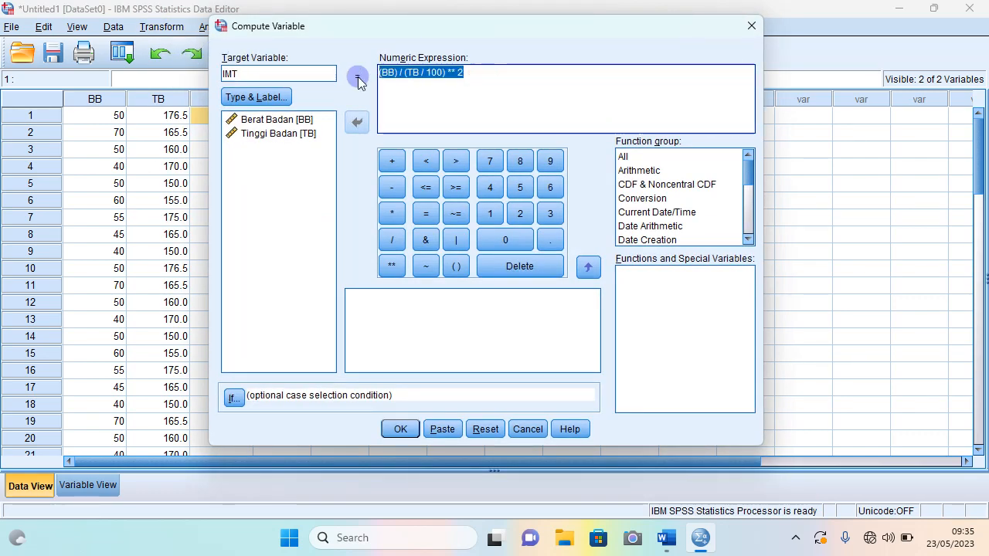
key(Delete)
Replace the target variable's name with IMT in capitals.
drag(247, 76, 170, 81)
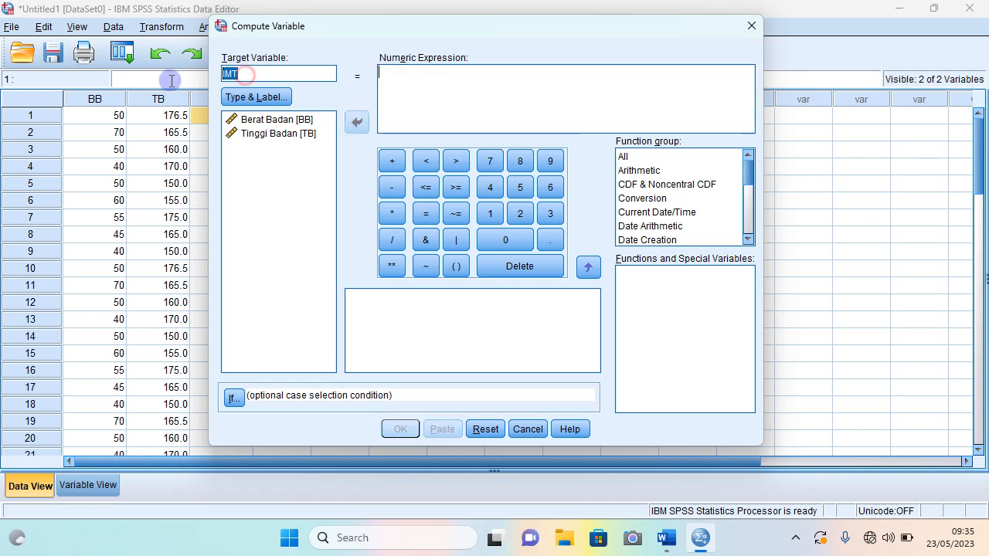
text(IM)
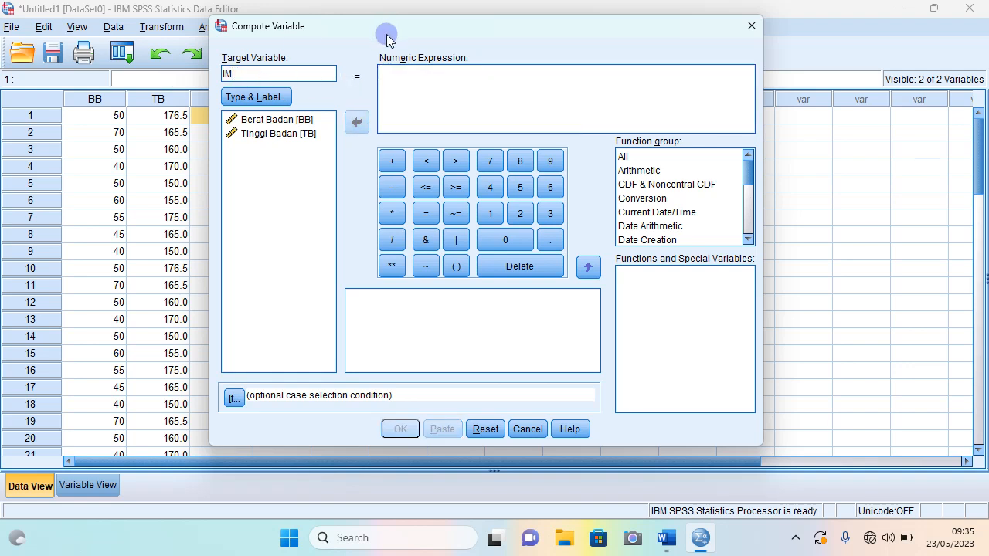
click(263, 95)
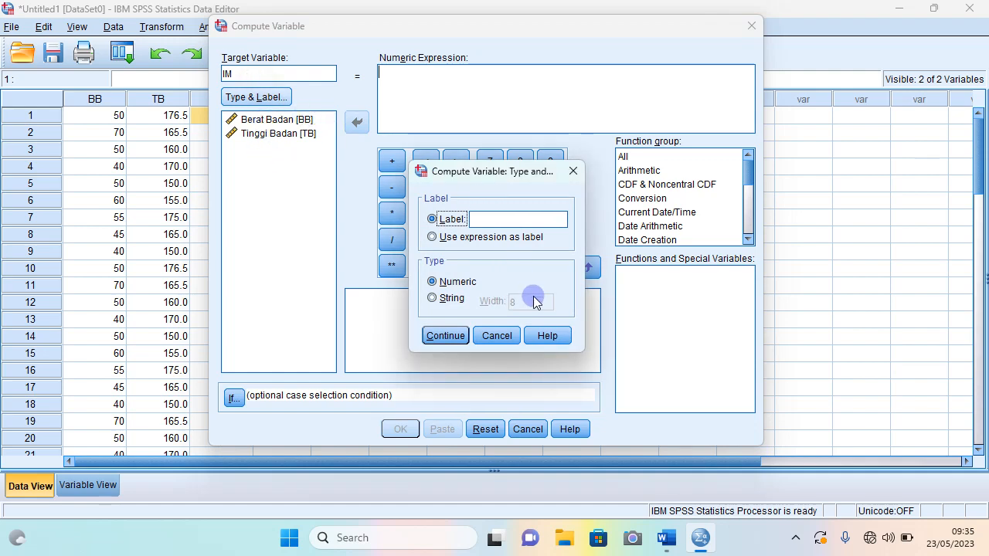
click(494, 336)
click(240, 74)
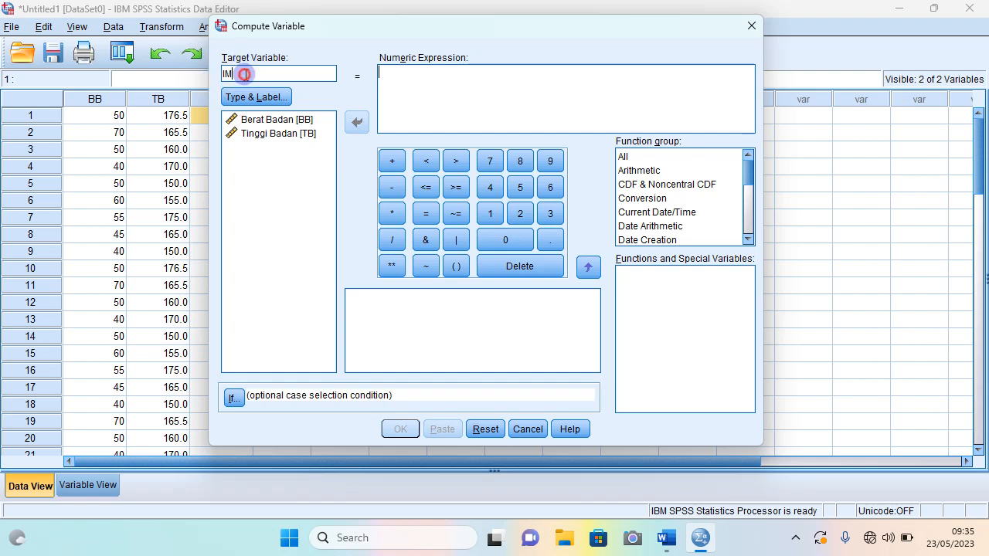
key(BackSpace)
key(BackSpace)
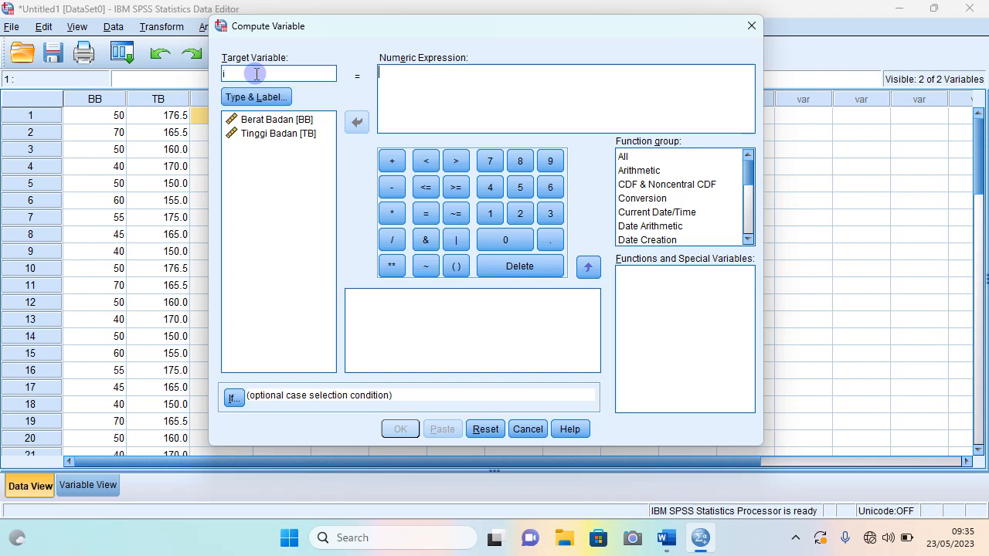
key(Caps_Lock)
text(IMT)
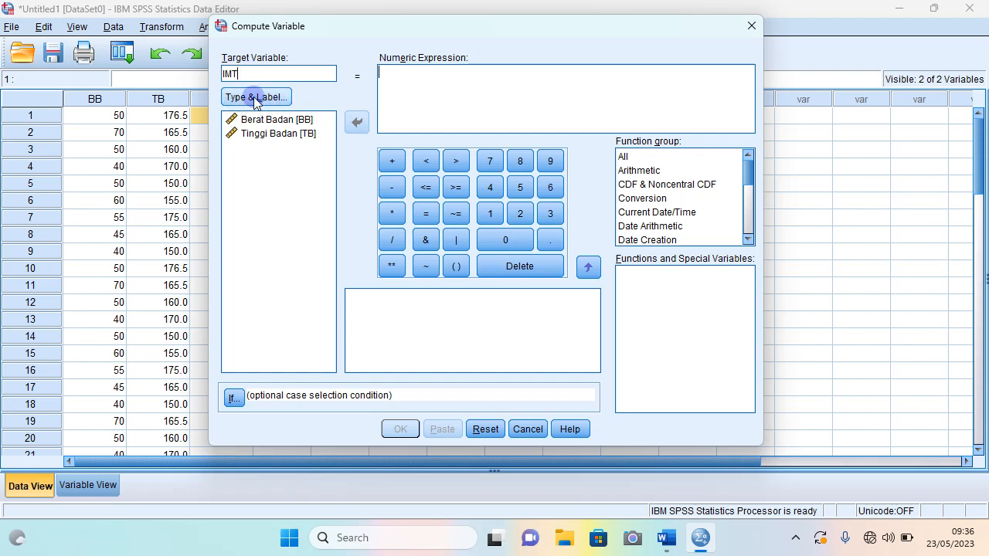
Give the IMT target variable the label Nilai IMT, keeping its type numeric.
click(256, 98)
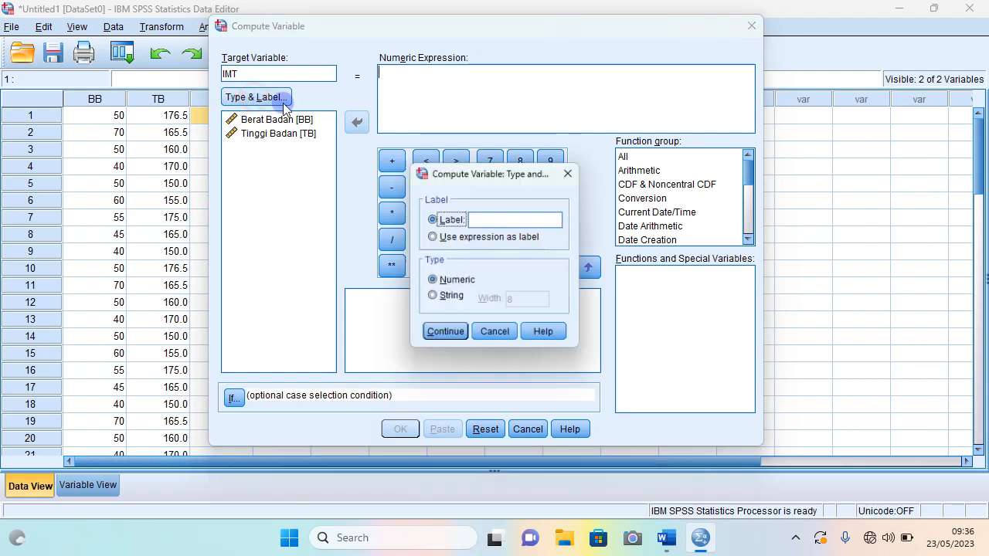
click(481, 221)
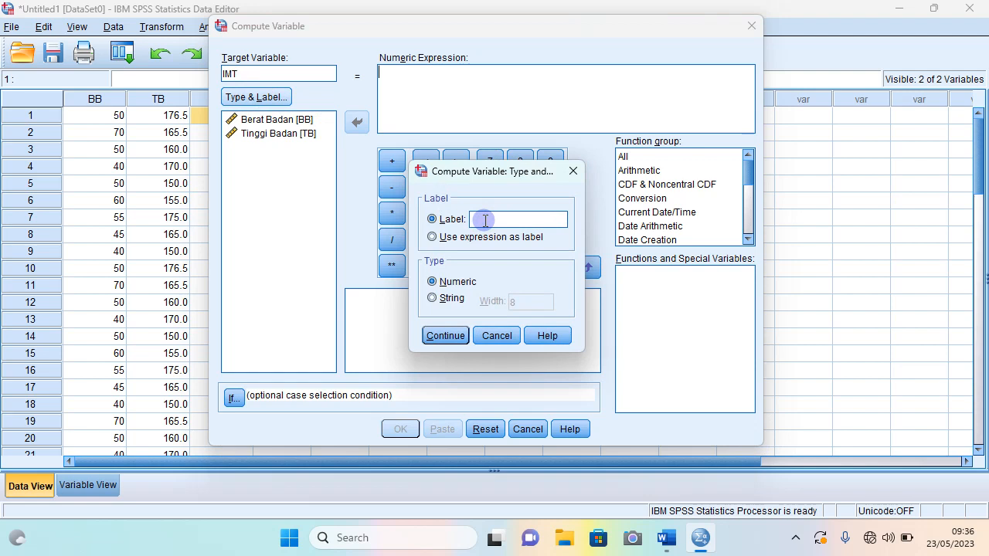
text(N)
key(Caps_Lock)
text(ilai)
key(Caps_Lock)
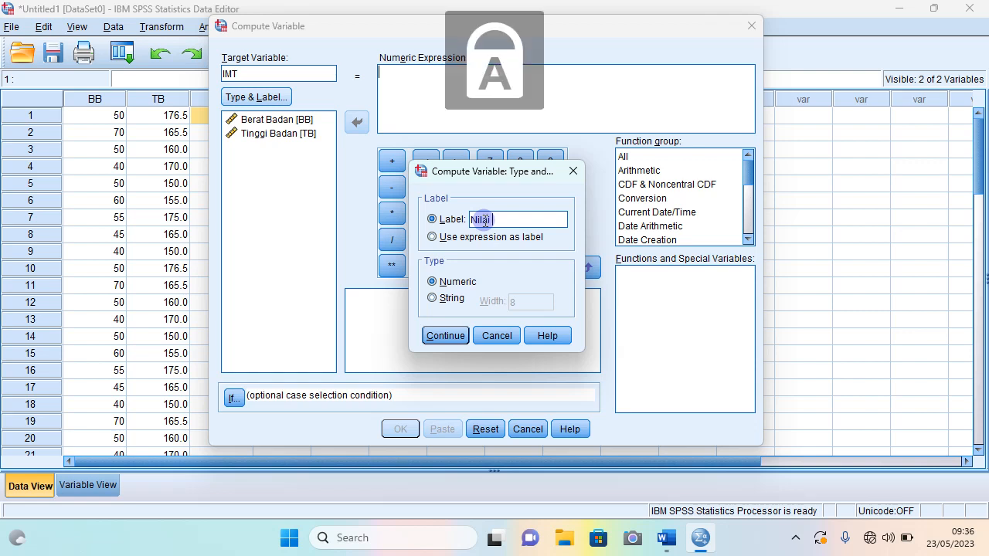
text(IMT)
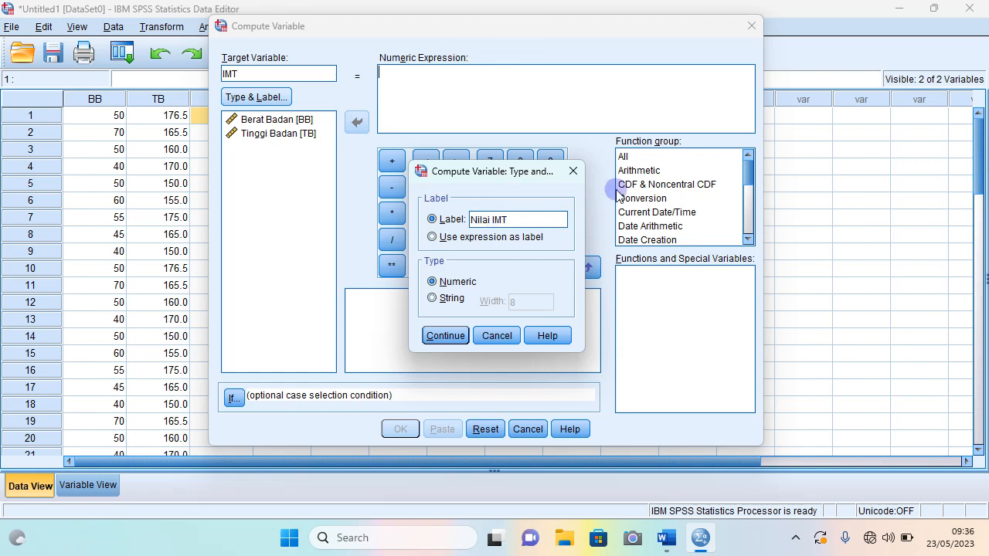
click(447, 340)
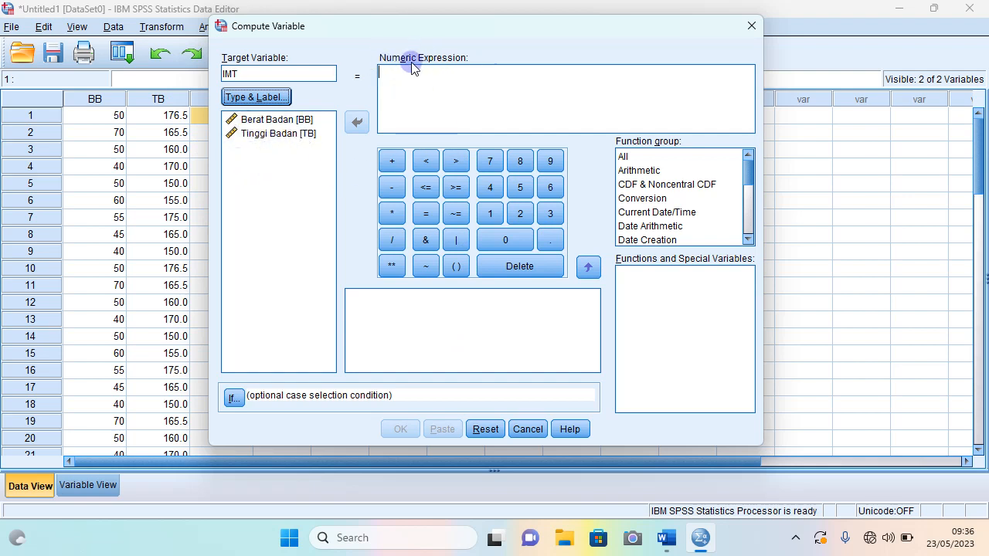
Begin the numeric expression with the Berat Badan variable in parentheses, (BB).
click(456, 267)
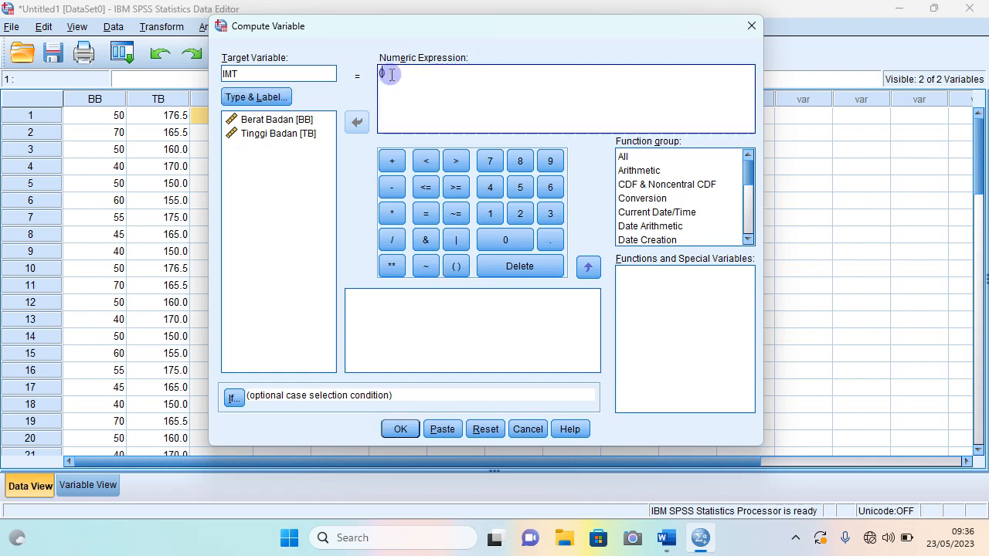
click(280, 122)
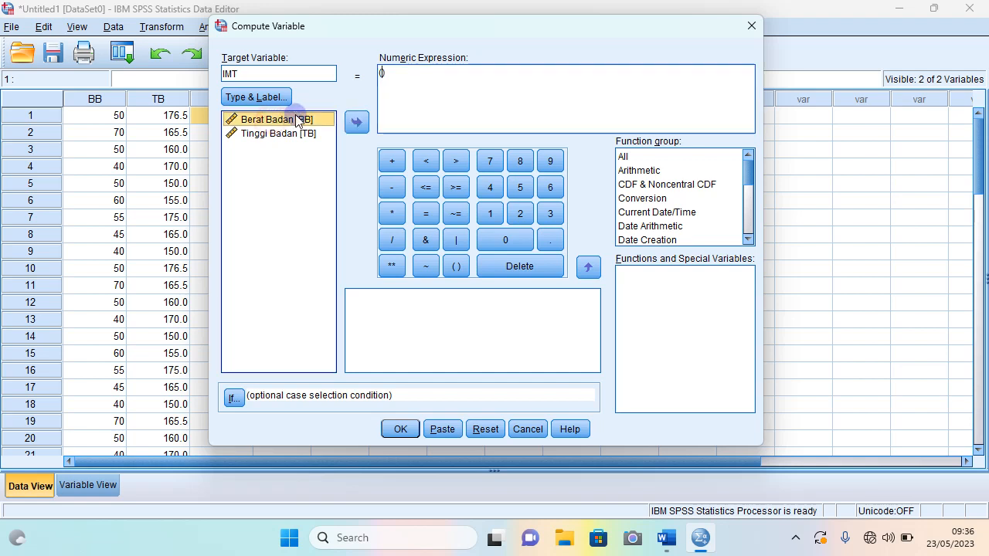
click(354, 125)
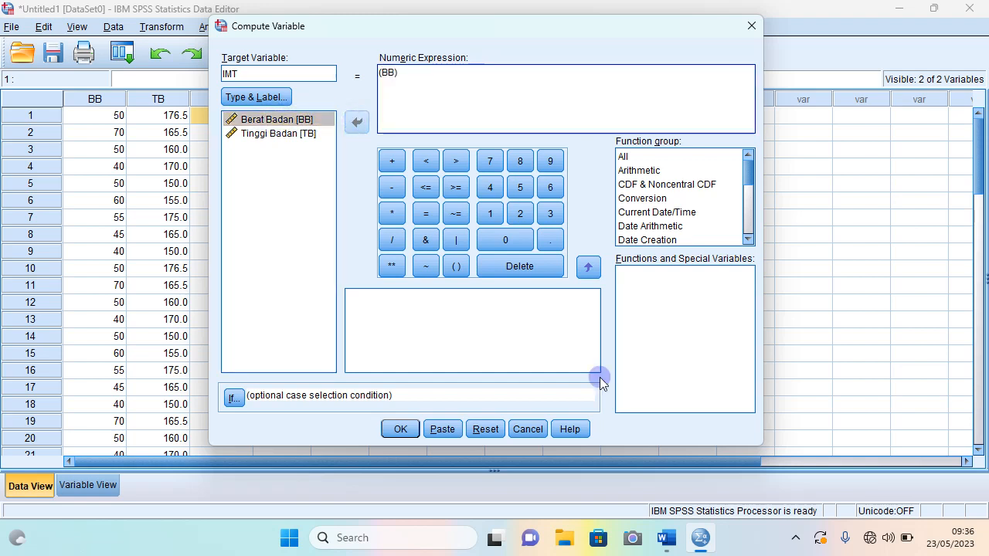
Consult the IMT formula in Word, and extend the SPSS expression to (BB) / (TB) with the Tinggi Badan variable.
click(667, 538)
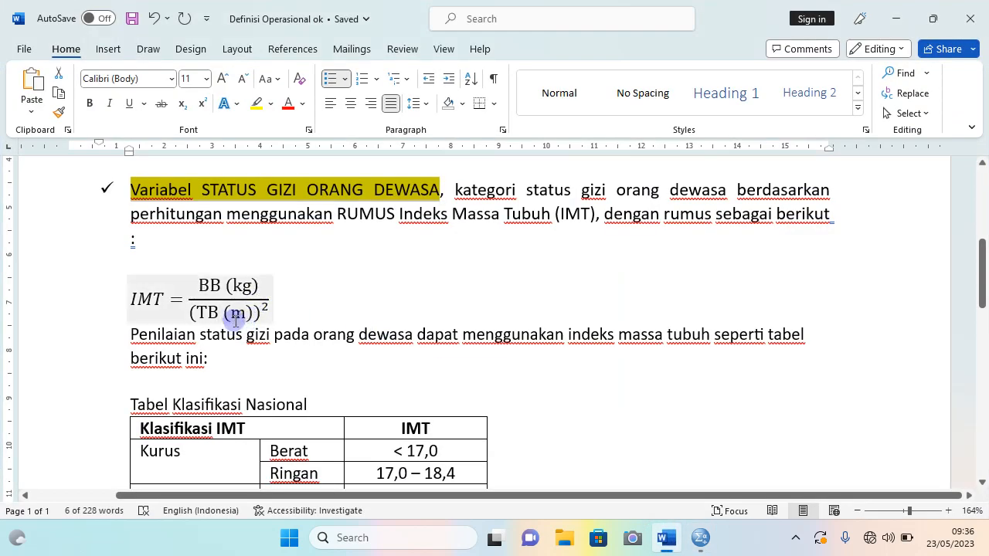
click(678, 541)
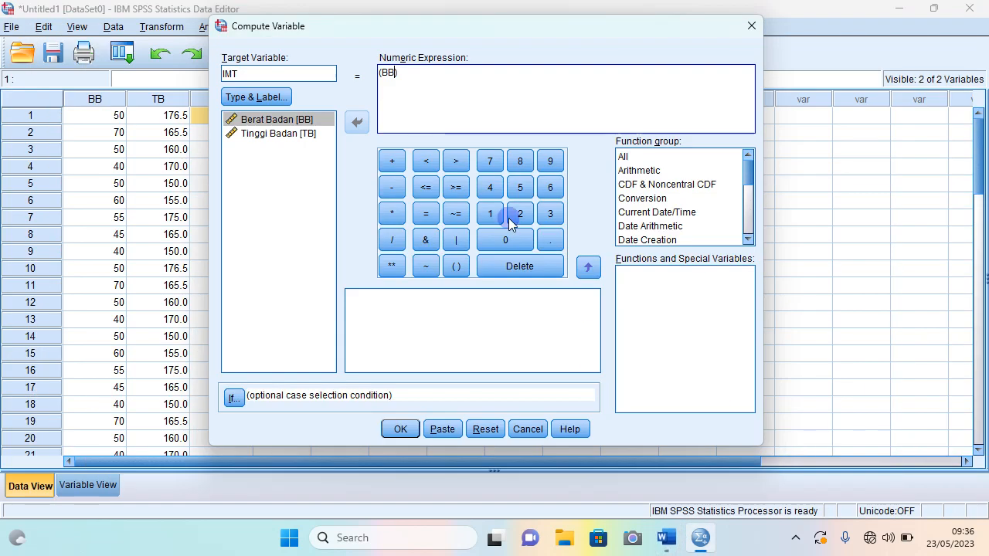
click(405, 78)
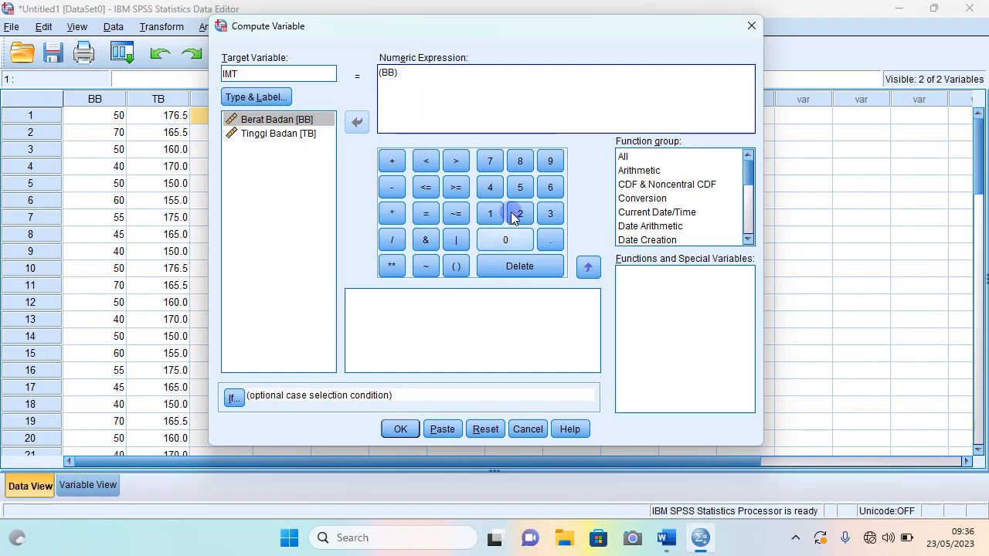
click(392, 241)
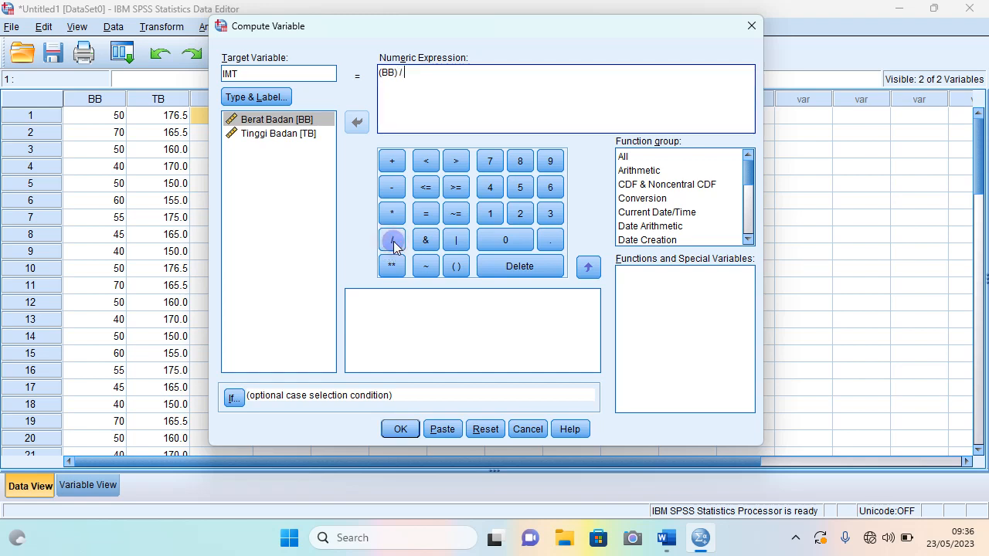
click(457, 270)
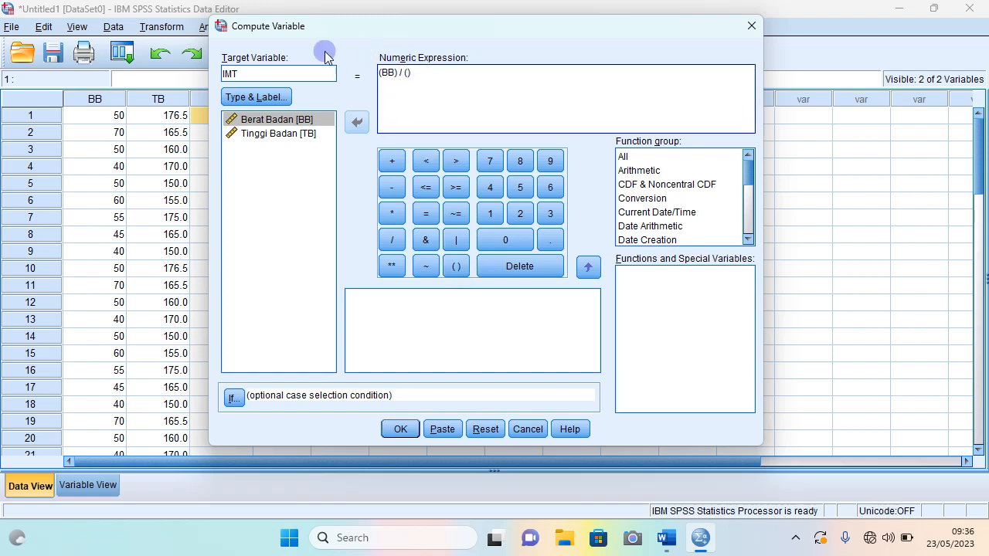
click(269, 135)
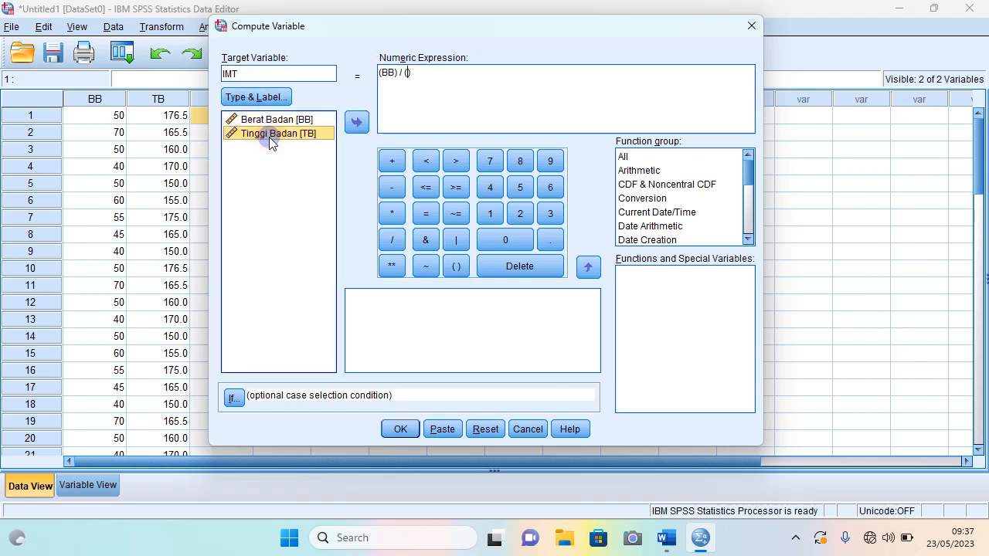
click(366, 126)
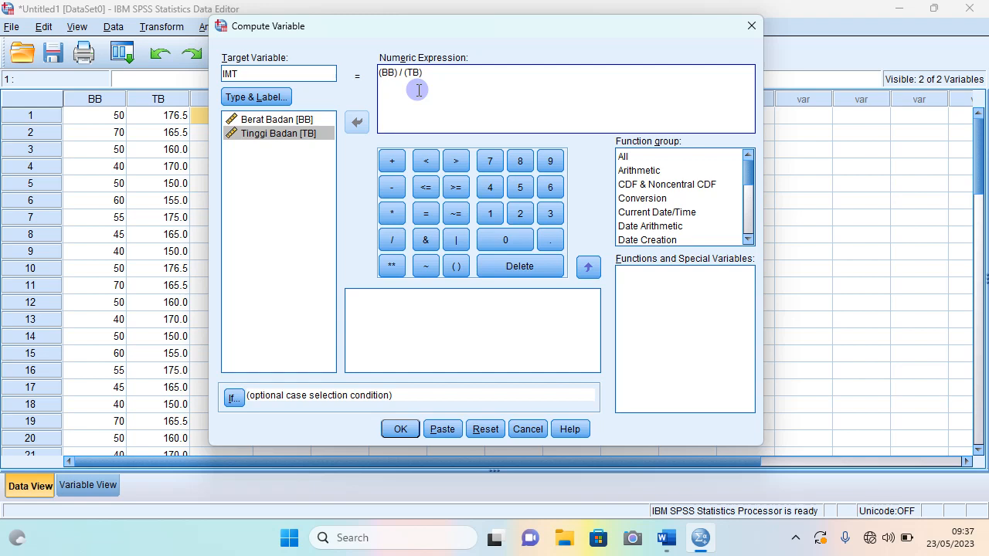
Check the height unit in the IMT formula's denominator in the Word document, and return to the Compute Variable dialog in SPSS.
click(666, 538)
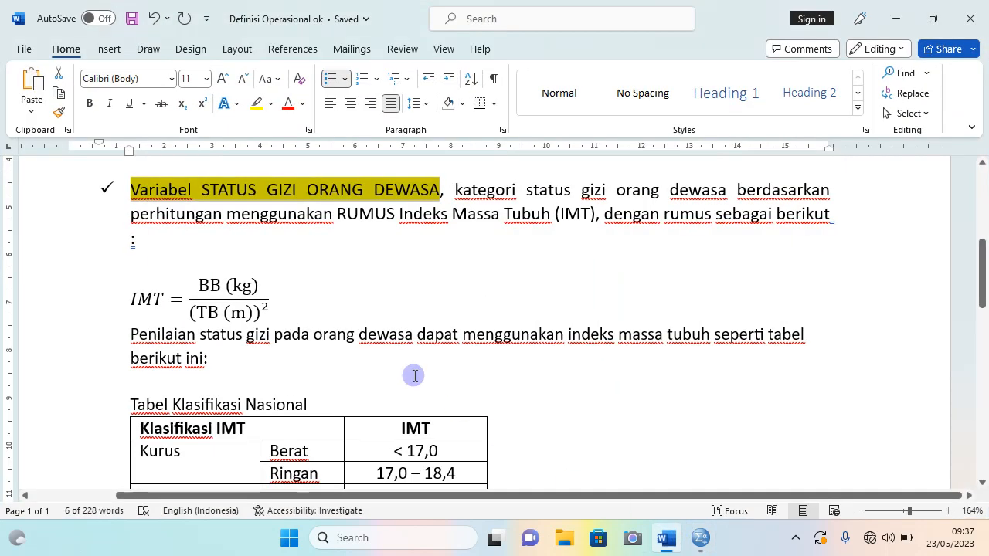
click(230, 314)
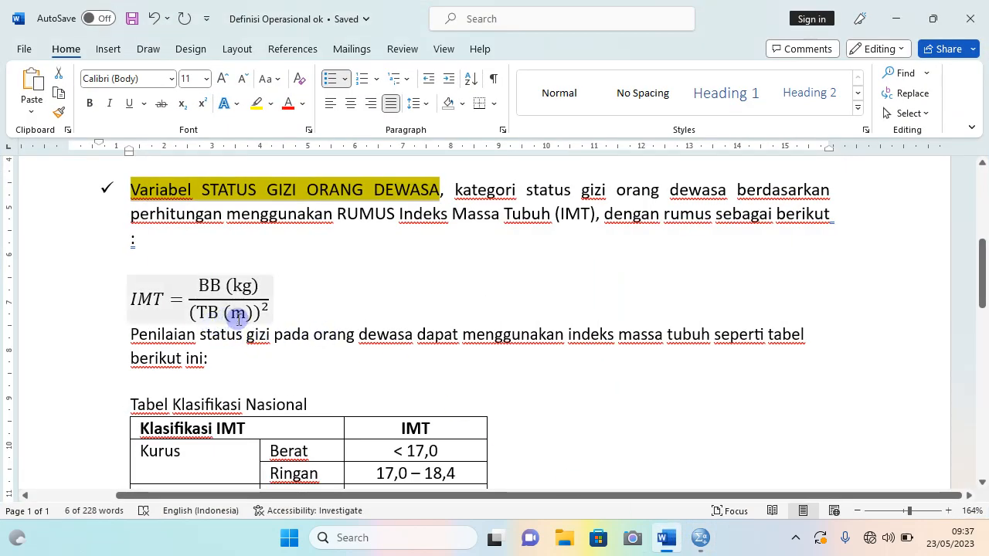
click(666, 538)
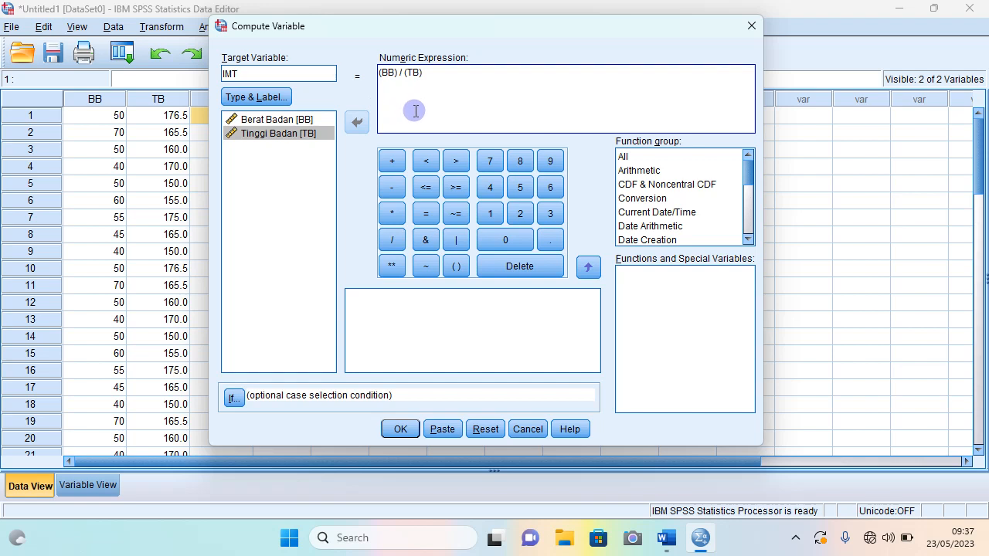
Convert the height to metres in the numeric expression by dividing TB by 100, giving (BB) / (TB / 100).
click(392, 241)
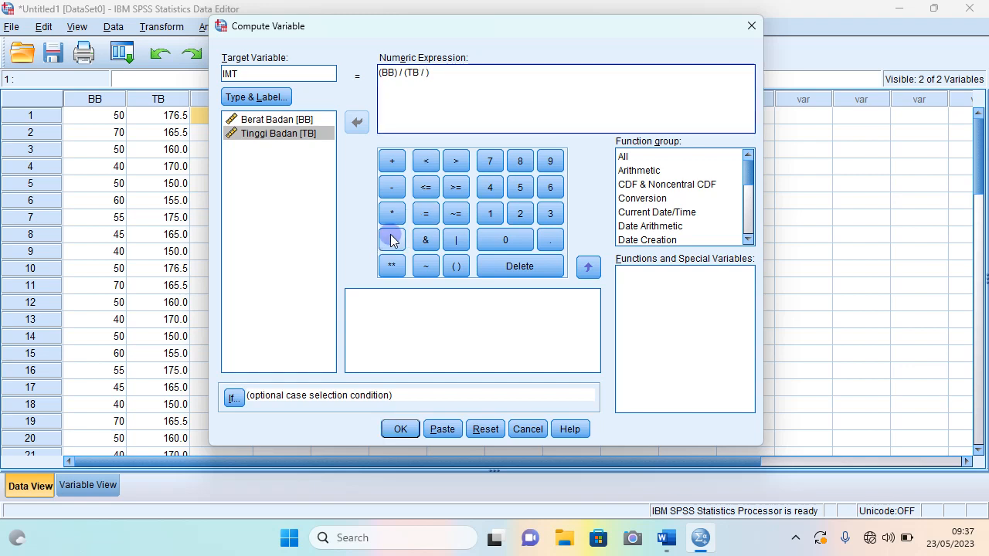
click(488, 215)
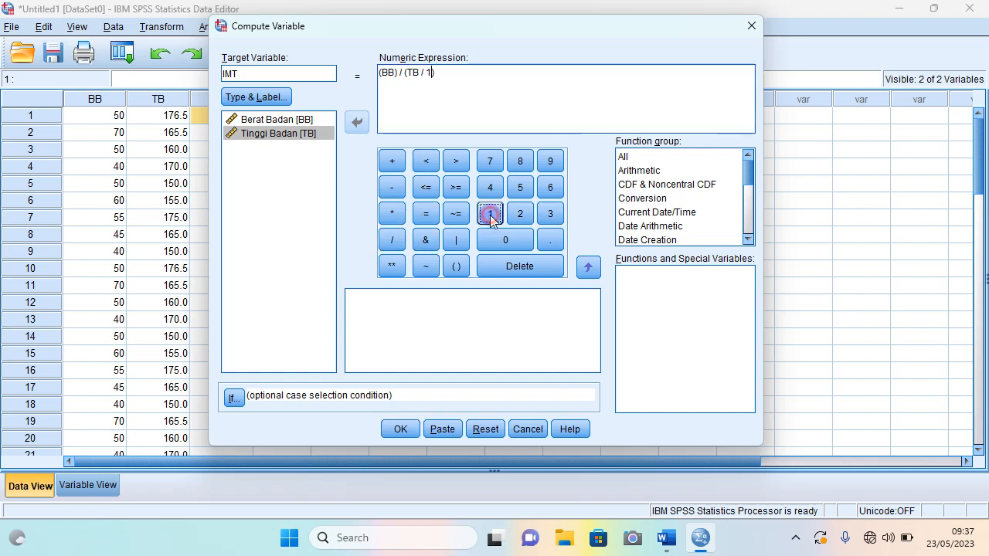
click(503, 241)
click(502, 241)
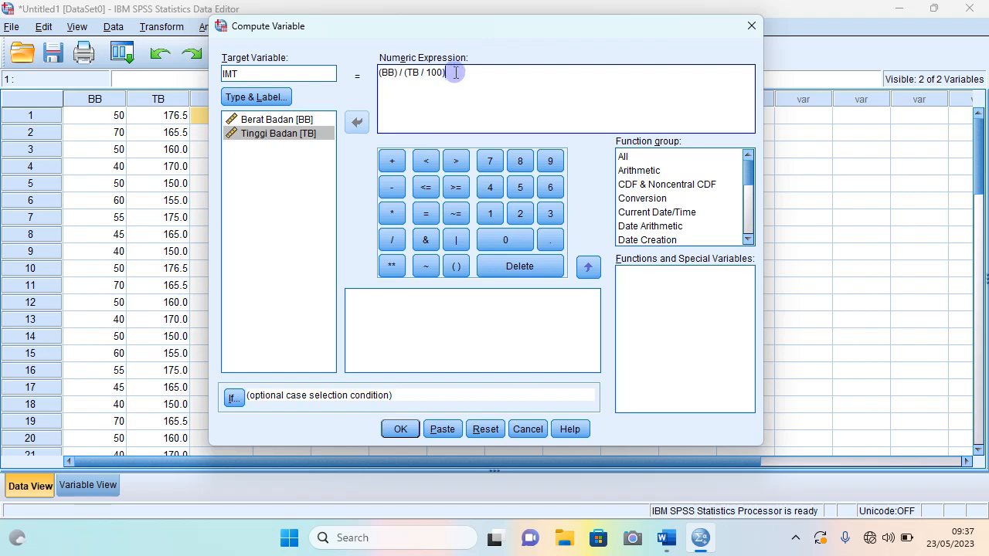
Consult the IMT formula in Word, and square the denominator in the SPSS expression to get (BB) / (TB / 100) ** 2.
click(667, 542)
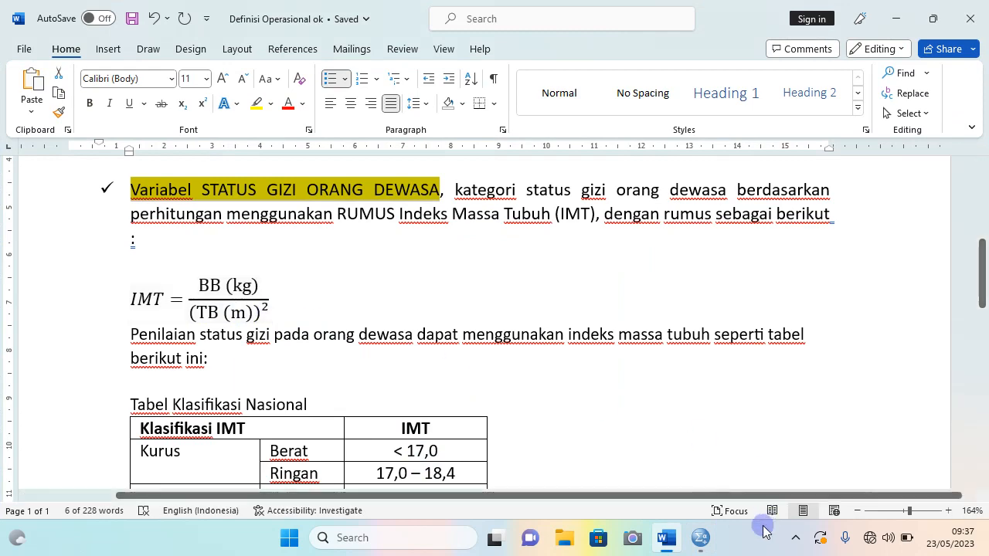
click(700, 537)
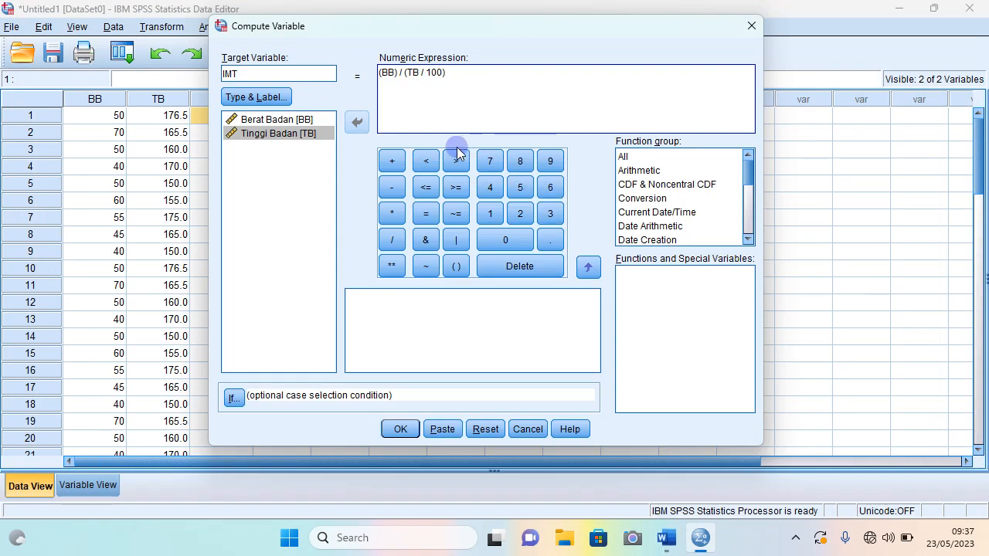
click(391, 267)
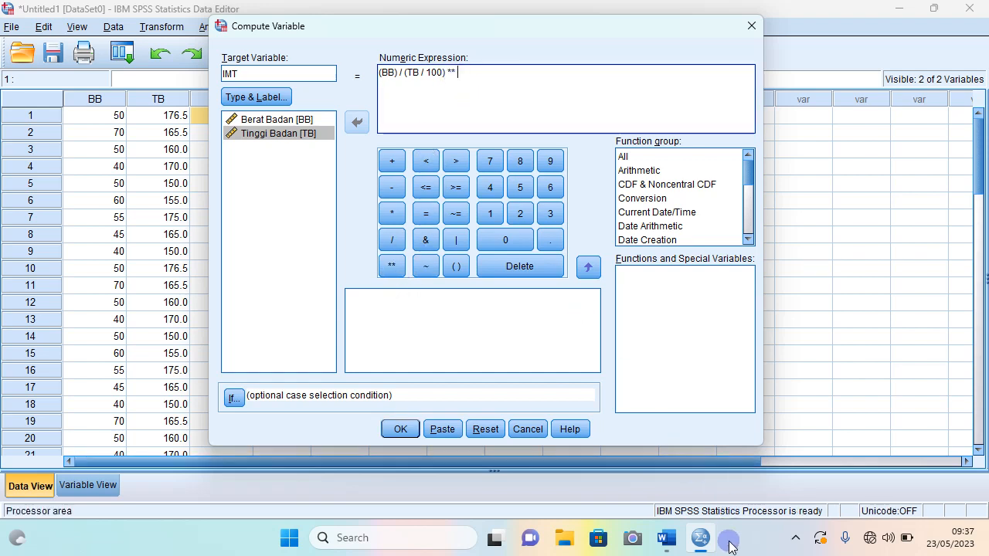
click(666, 538)
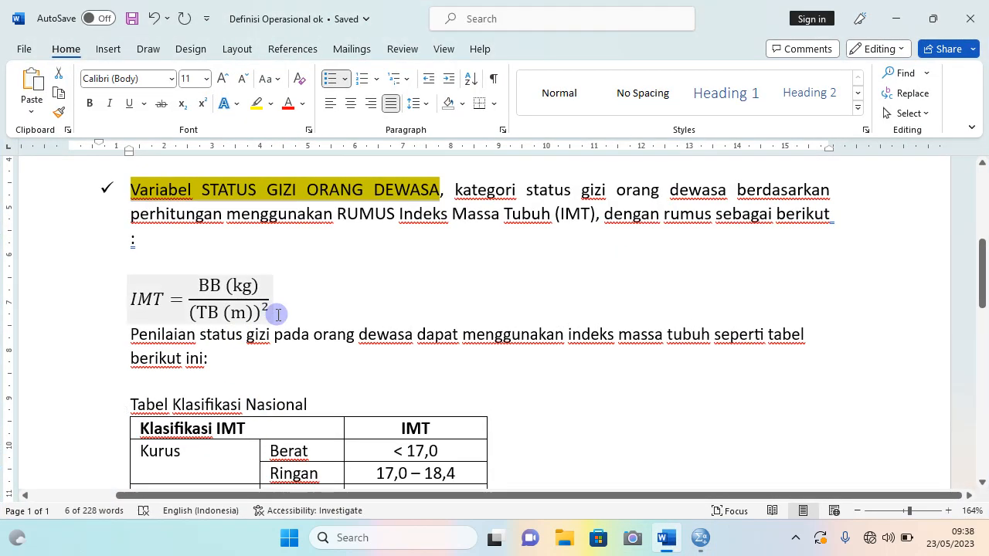
click(661, 544)
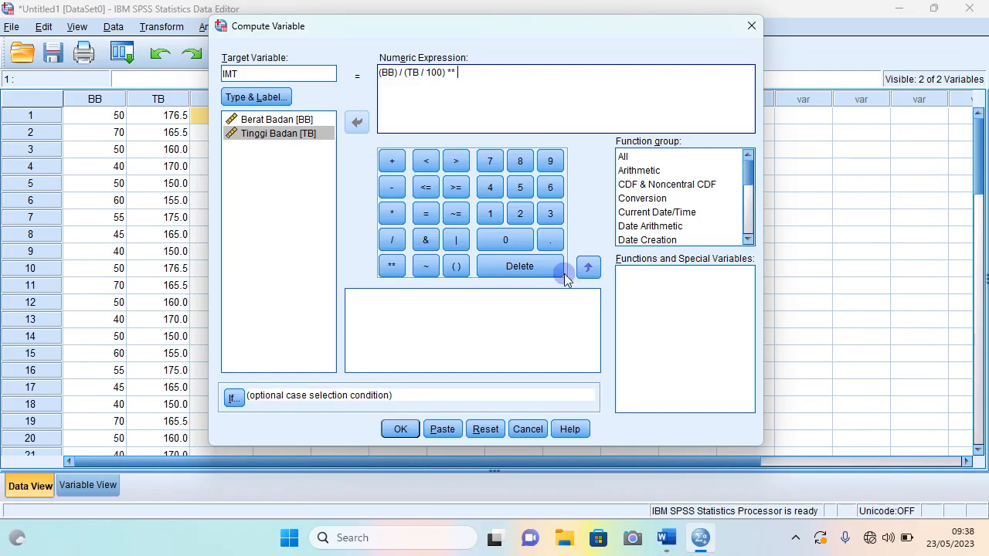
click(520, 214)
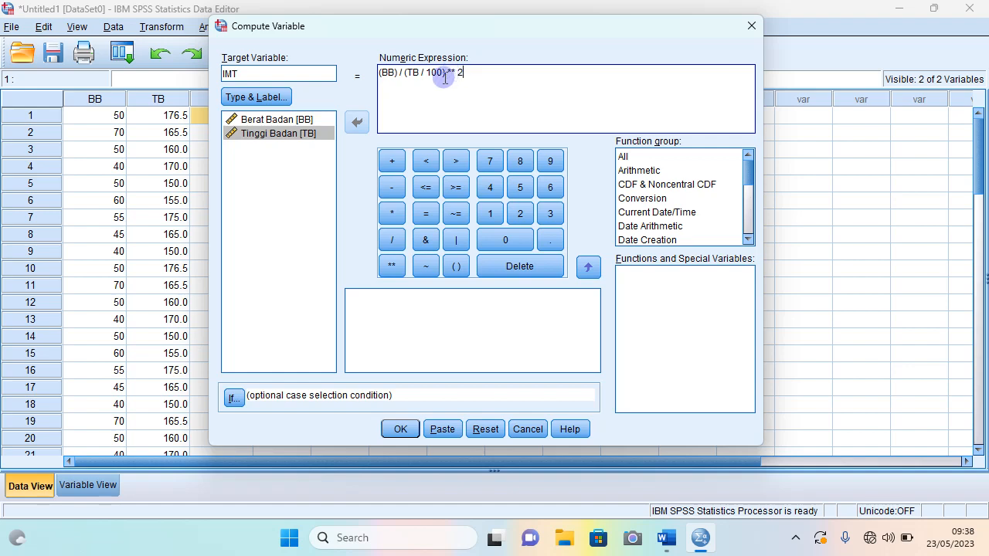
Run the IMT computation and close the resulting output document without saving it.
click(400, 429)
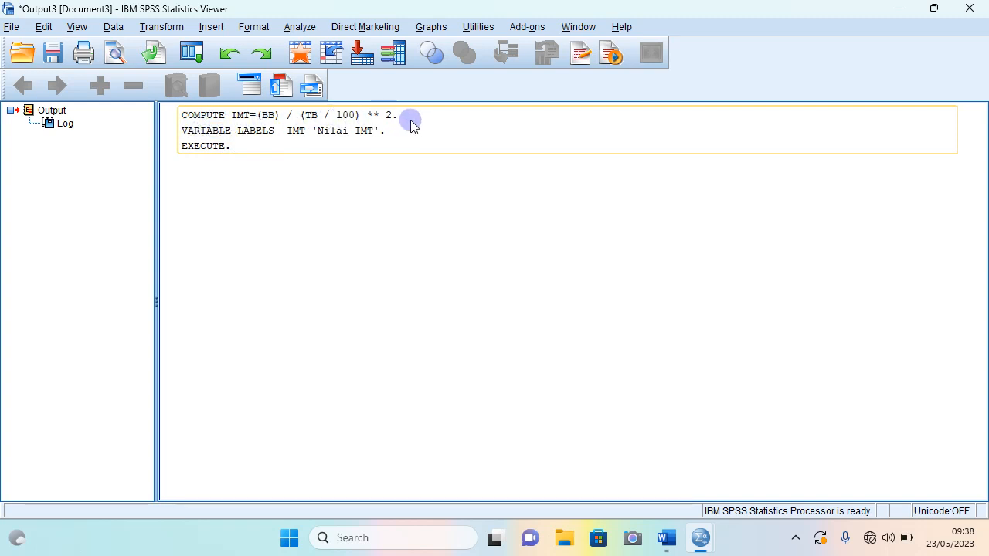
click(970, 7)
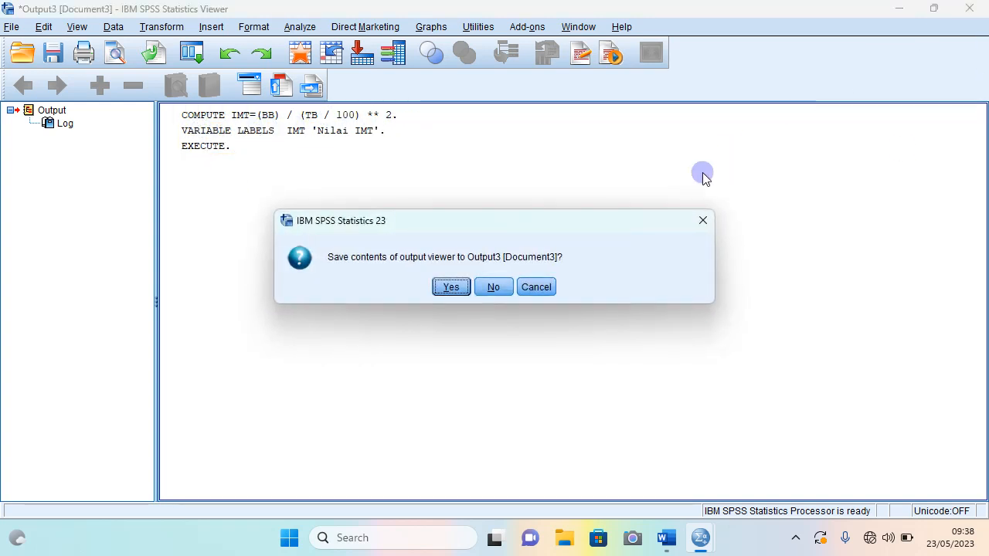
click(494, 287)
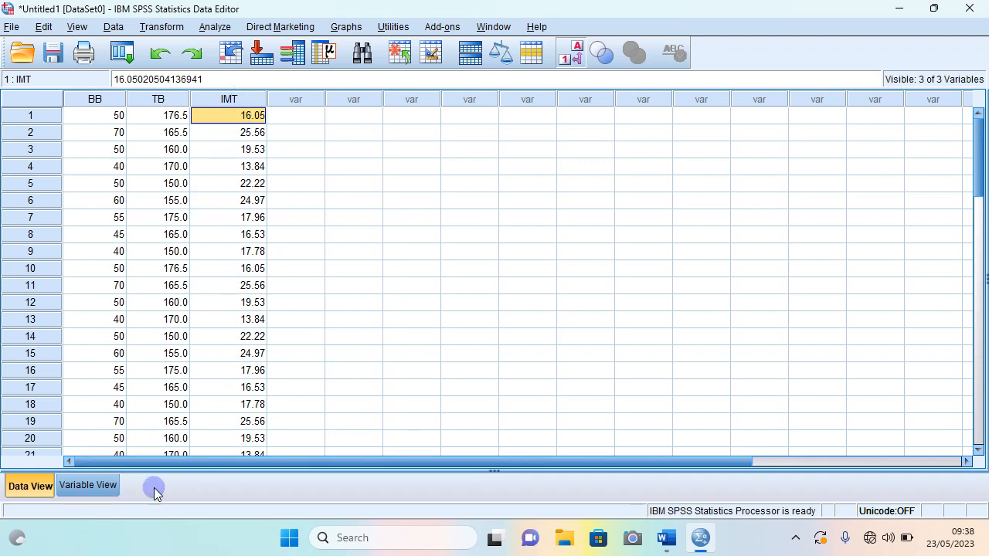
Examine the new IMT variable's definition and its computed values across the cases.
click(88, 485)
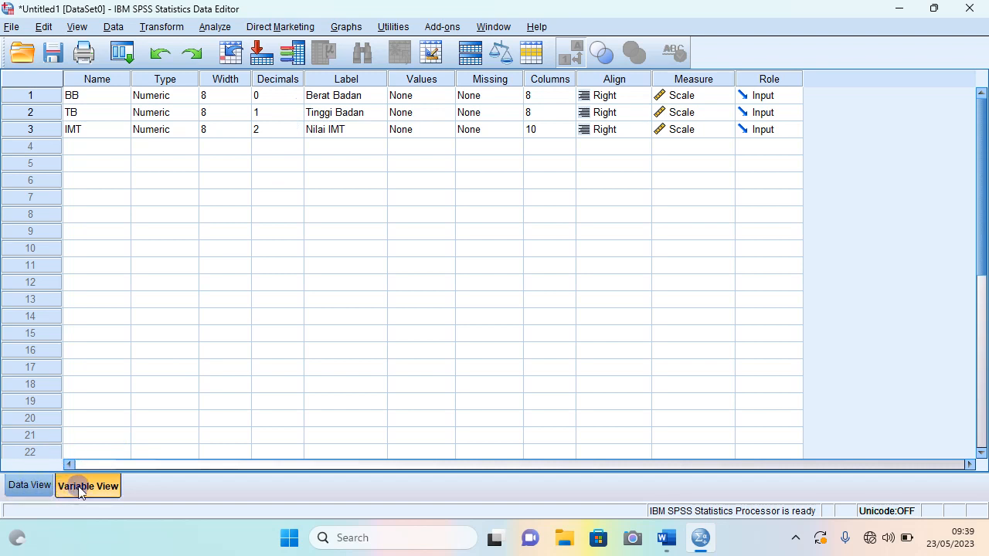
click(29, 486)
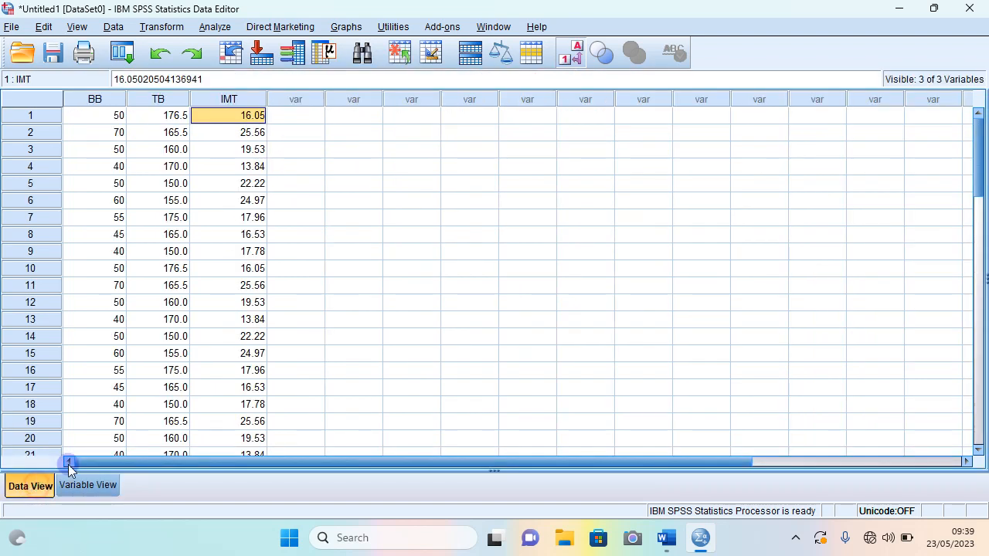
scroll(247, 342, down, 13)
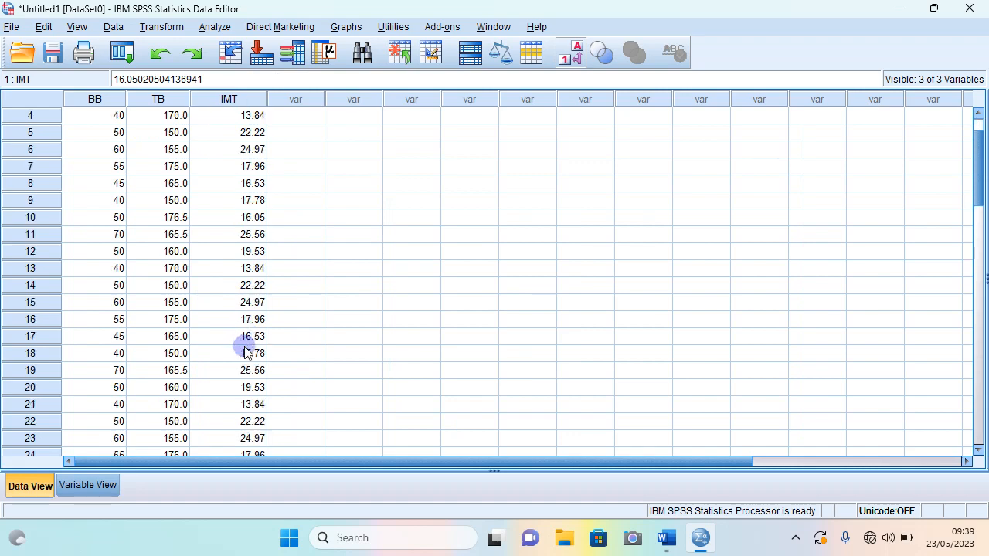
scroll(244, 349, up, 13)
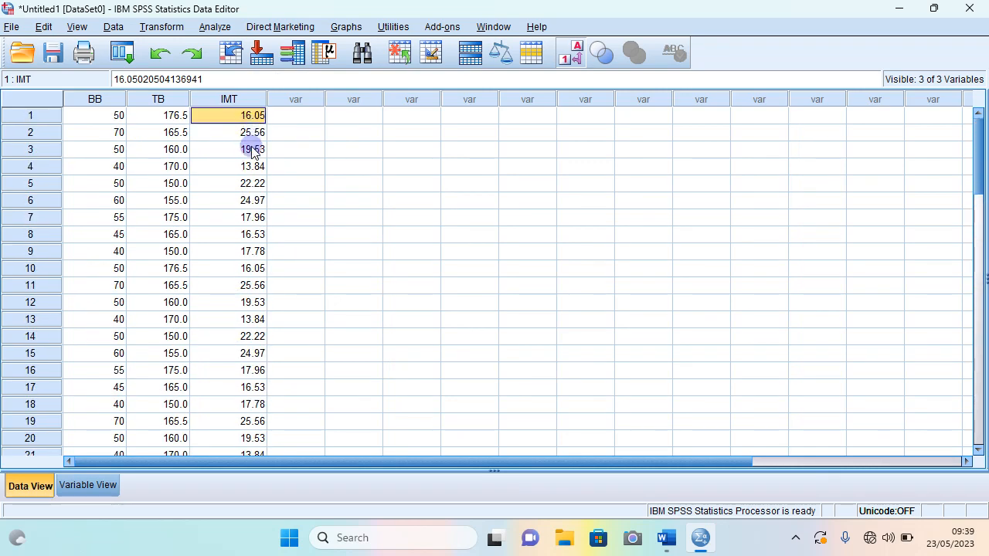
scroll(254, 335, down, 5)
scroll(146, 322, up, 5)
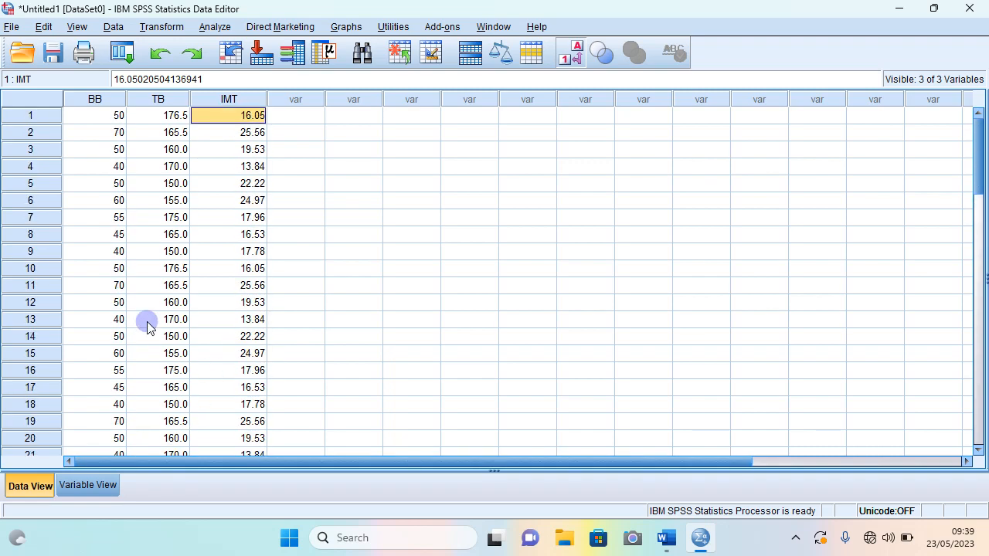
click(71, 487)
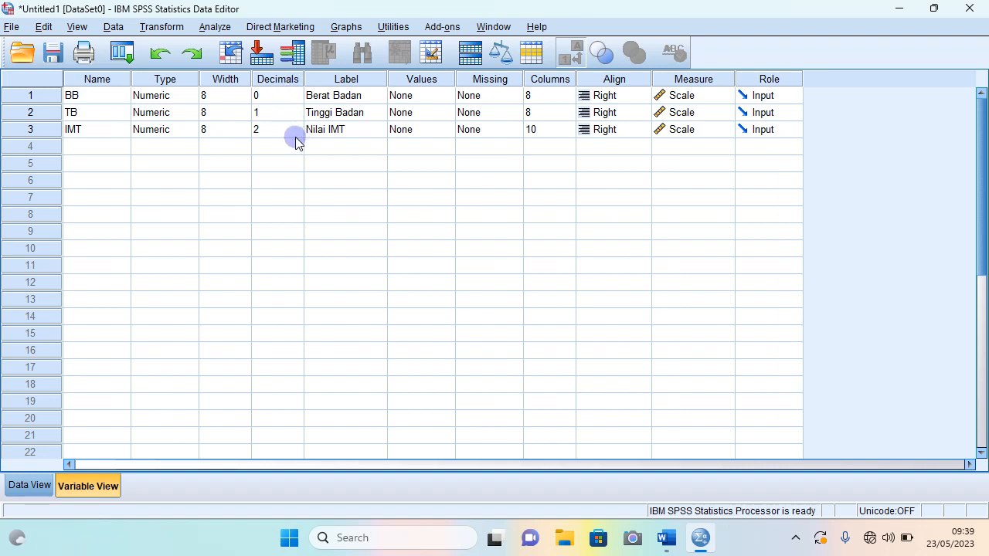
click(37, 484)
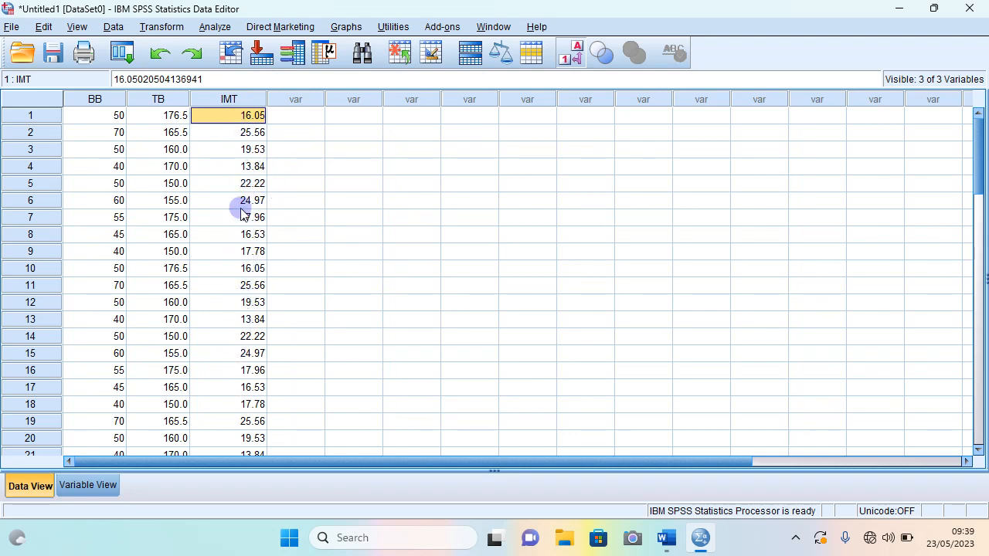
scroll(216, 412, down, 9)
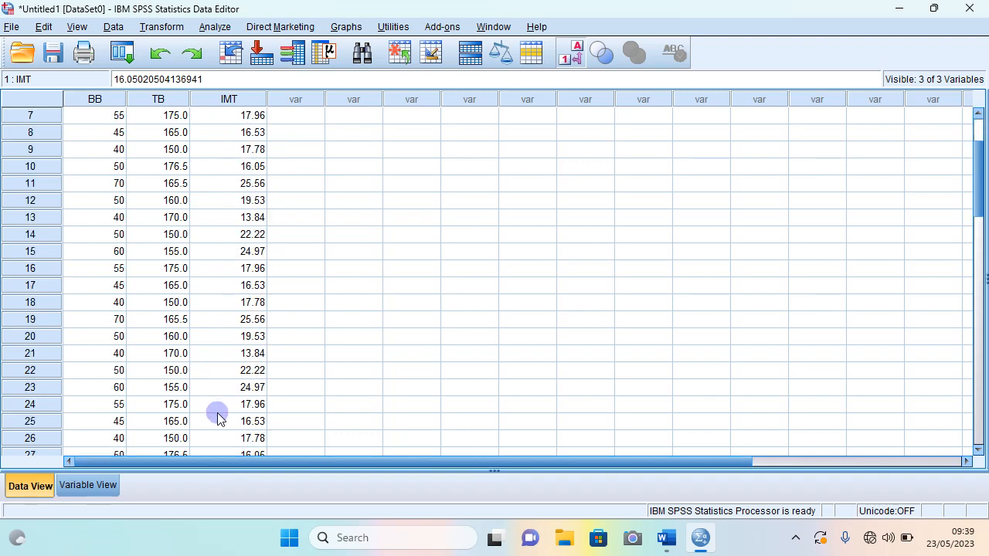
scroll(216, 289, up, 9)
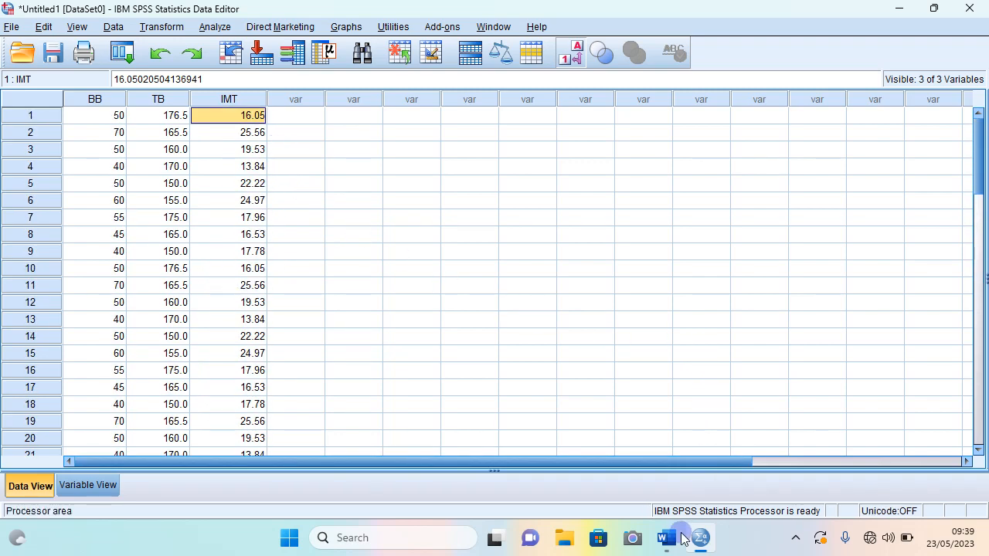
Read the Tabel Klasifikasi Nasional of IMT categories in the Word document, and return to the SPSS data.
mouse_move(671, 550)
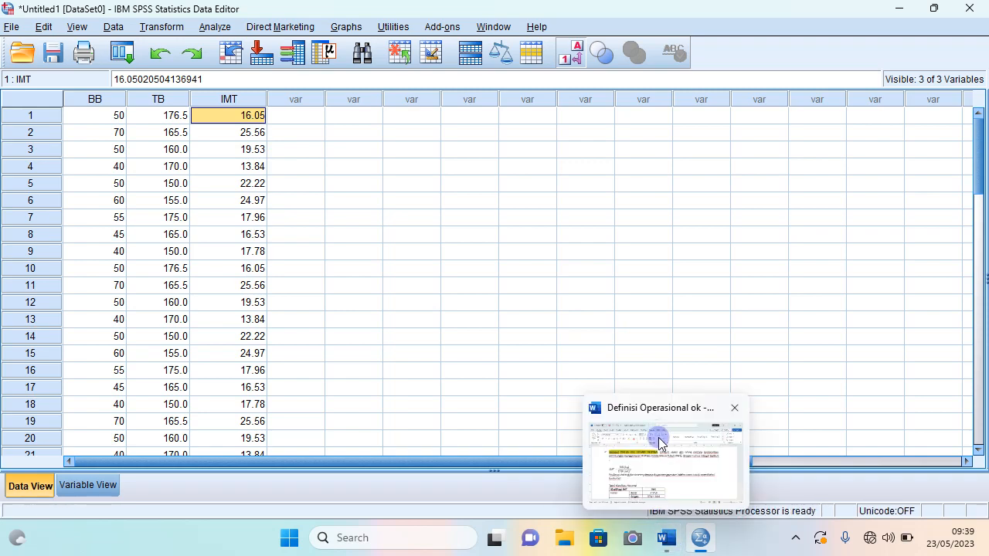
click(670, 547)
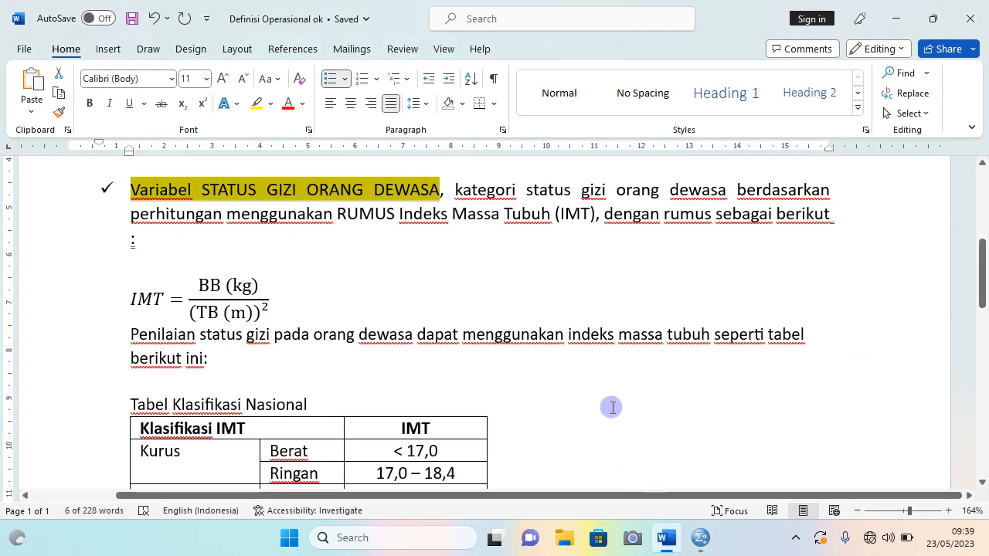
scroll(602, 398, down, 5)
scroll(502, 336, up, 1)
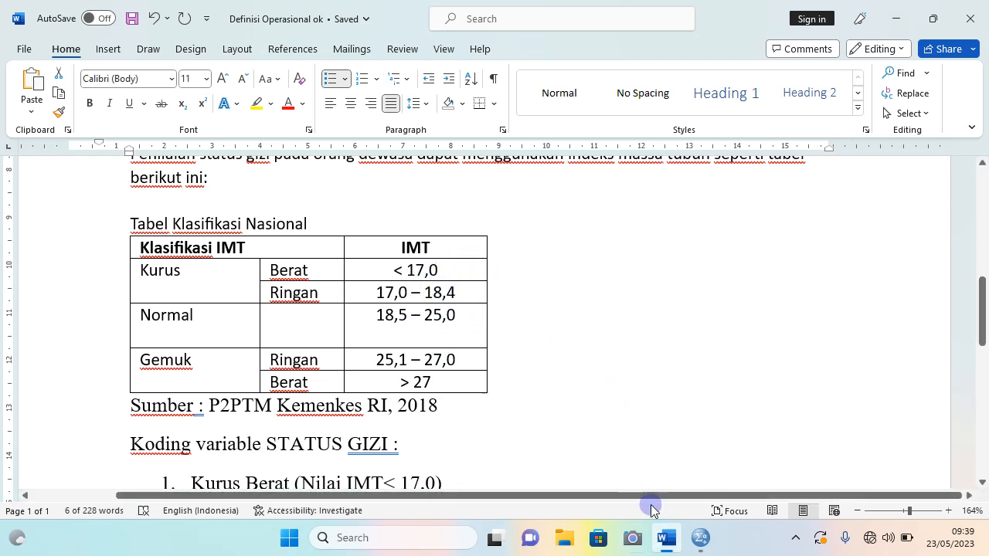
click(695, 545)
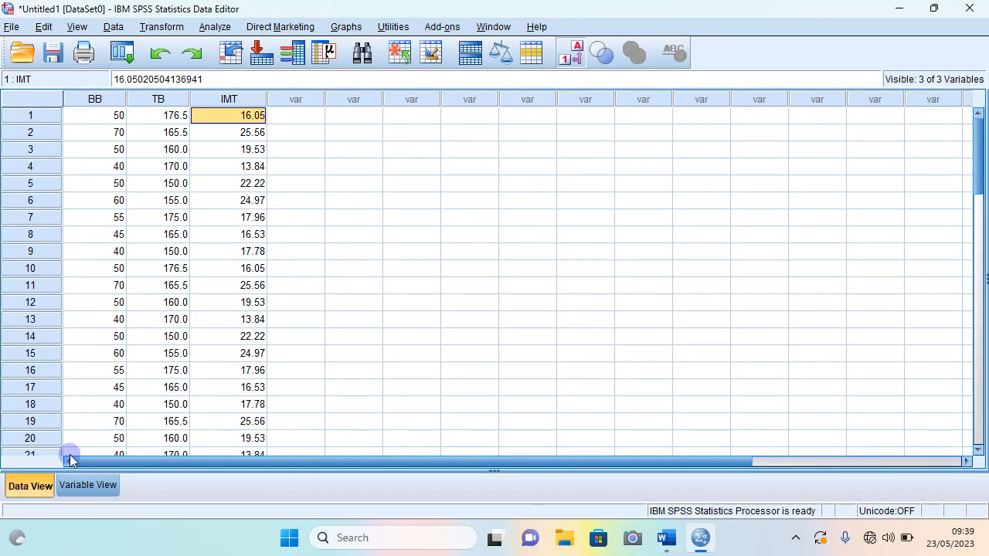
Compare the attributes of BB, TB and IMT in the variable definitions with their values in the data.
click(87, 485)
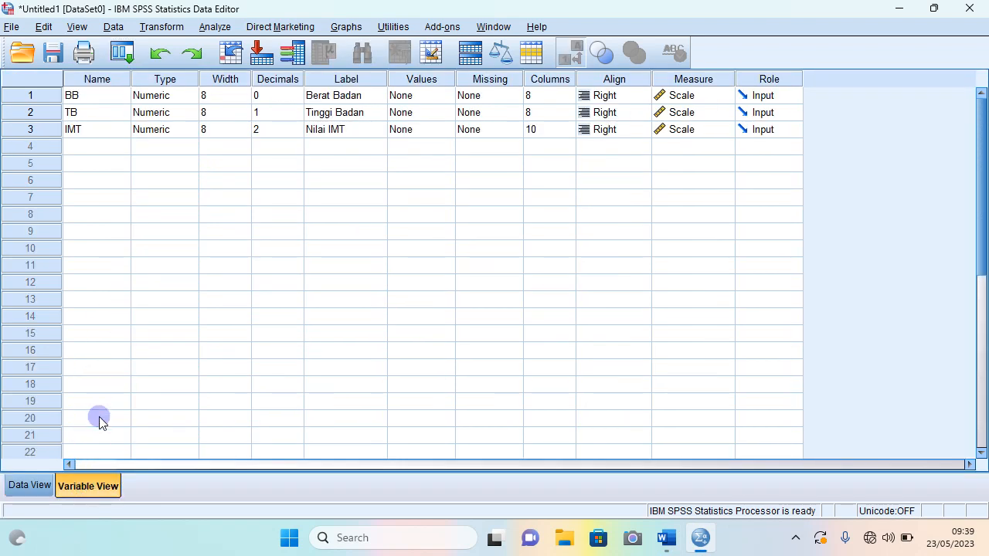
click(31, 484)
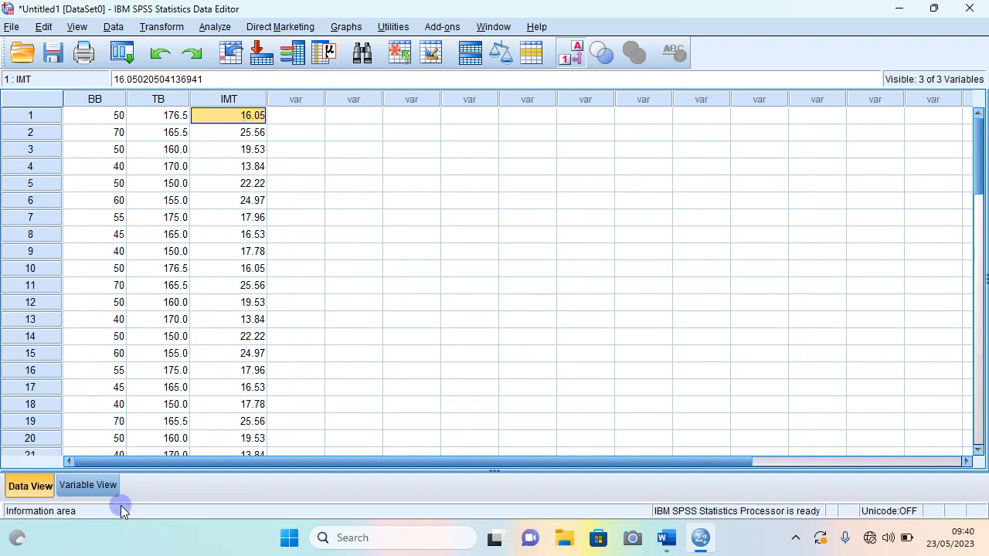
click(94, 489)
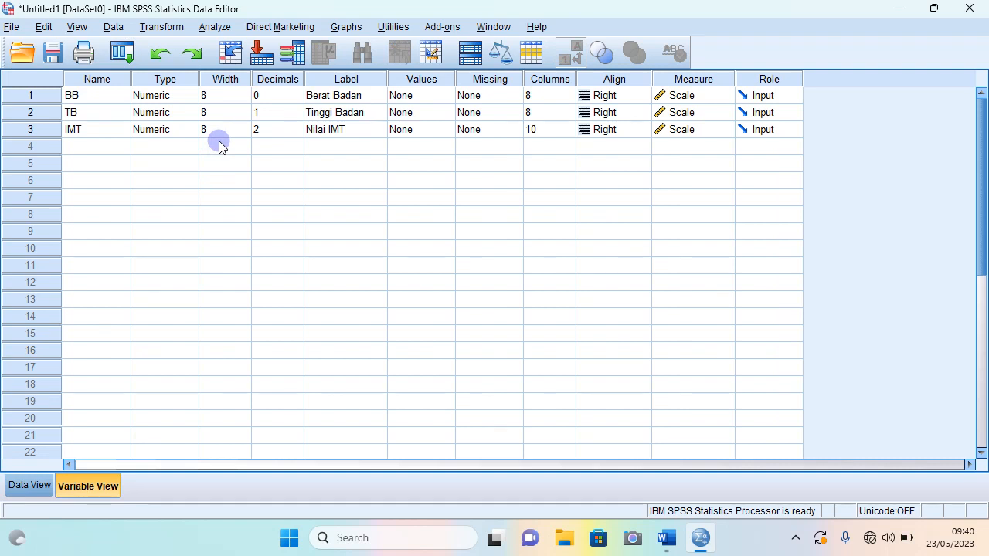
click(38, 487)
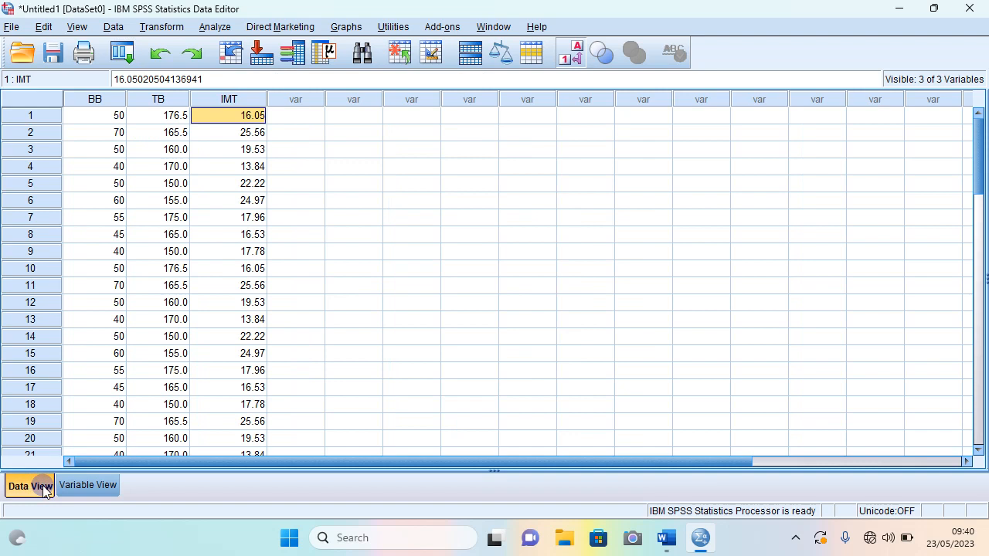
click(66, 486)
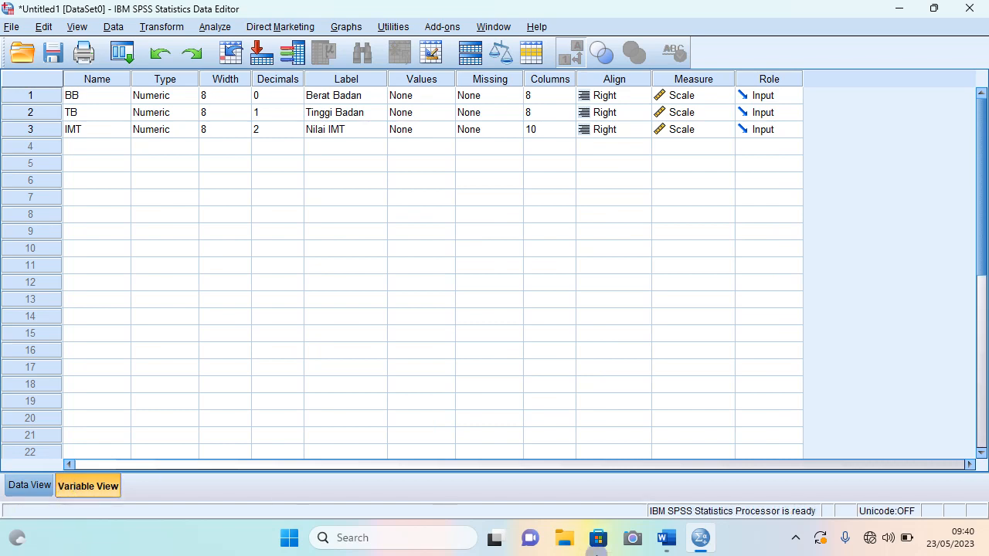
Check the IMT class limits in Word, and inspect the IMT values of cases 4 and 6 in SPSS.
click(667, 538)
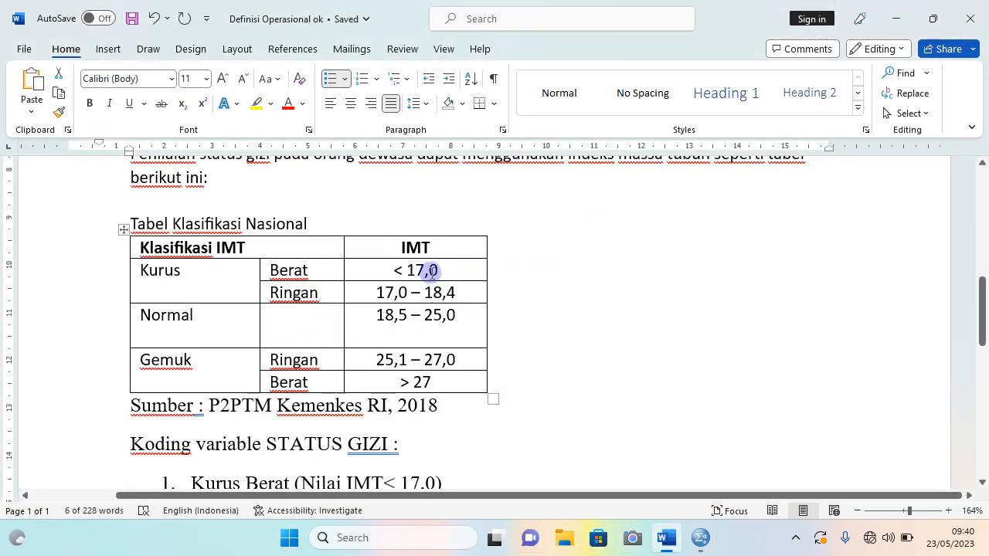
click(700, 540)
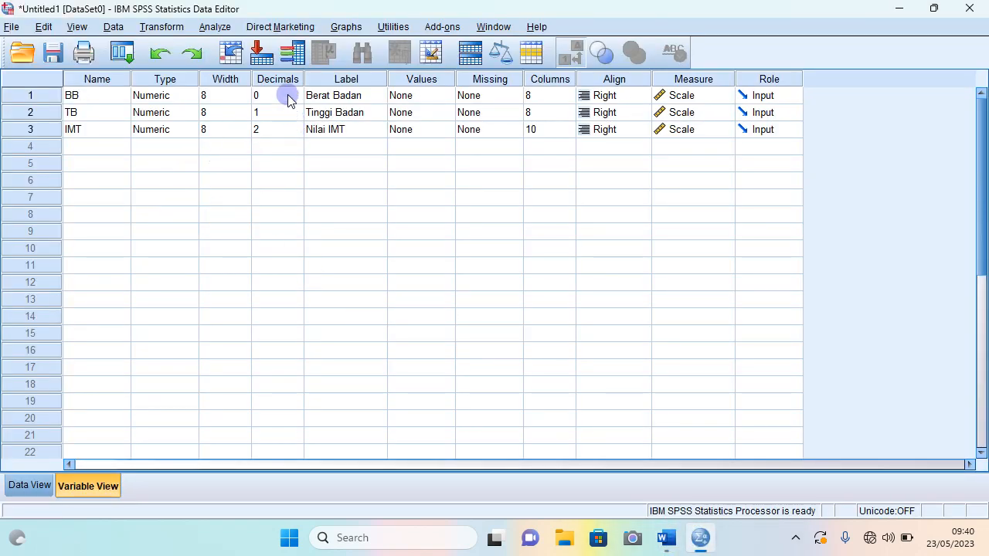
click(23, 485)
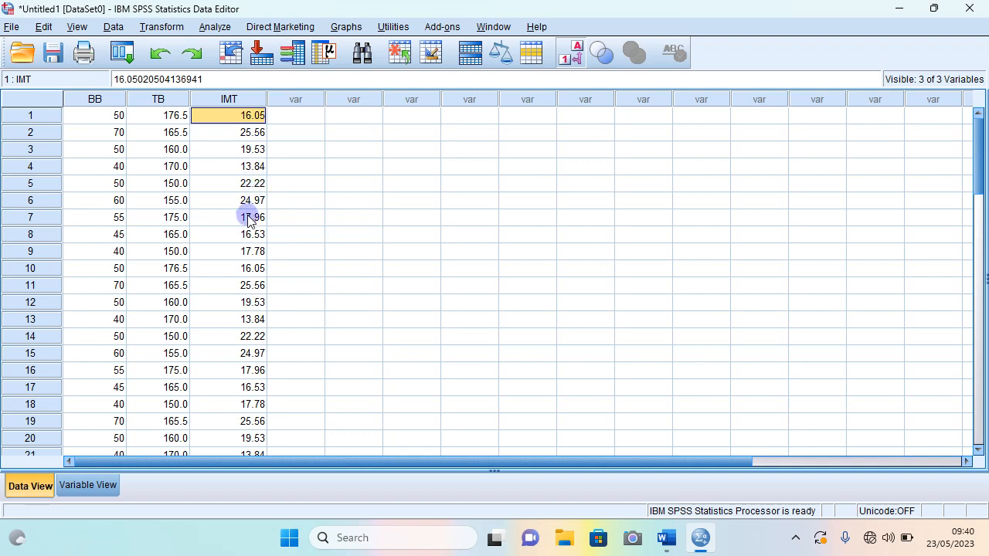
click(31, 167)
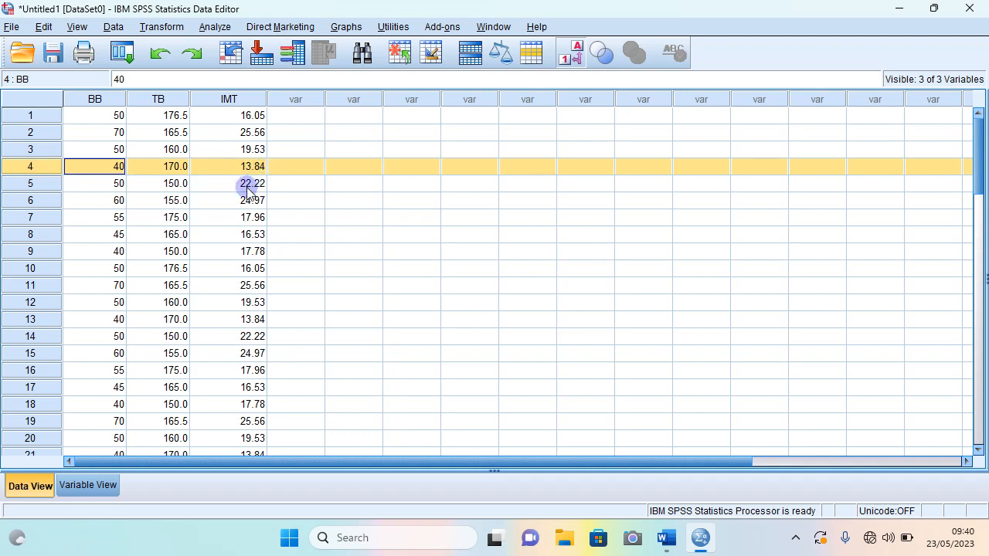
click(54, 201)
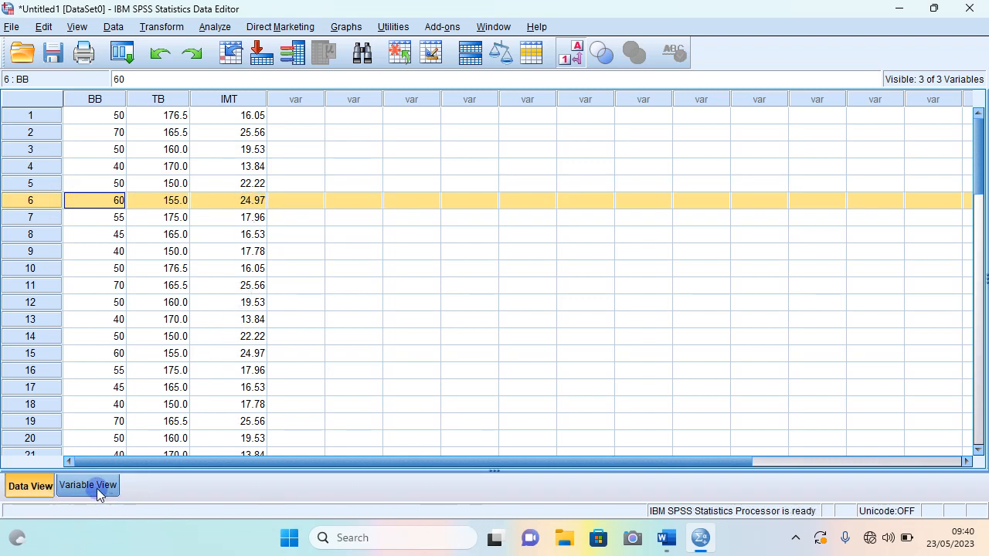
Set the decimals of the IMT variable to 1 and inspect the IMT value of case 6 in the data.
click(75, 487)
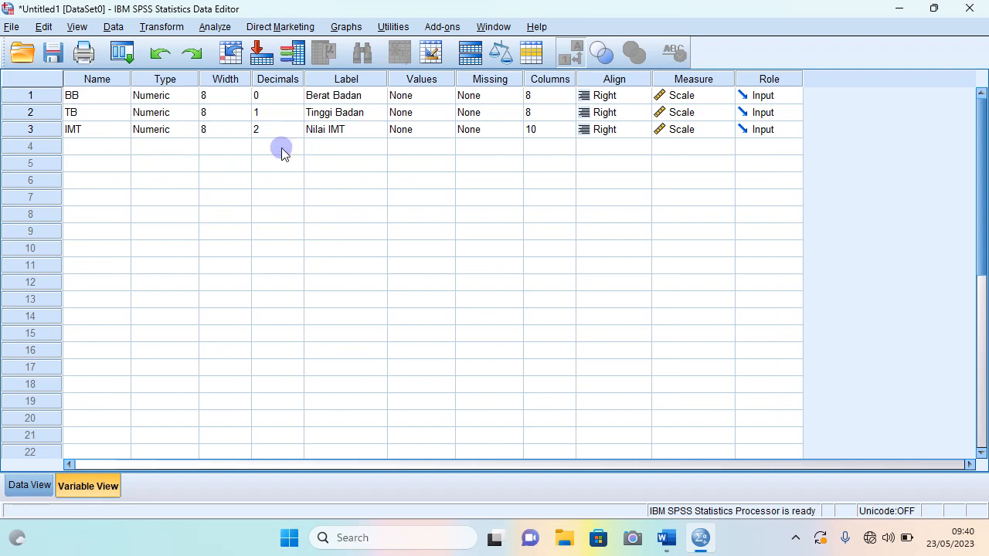
click(21, 485)
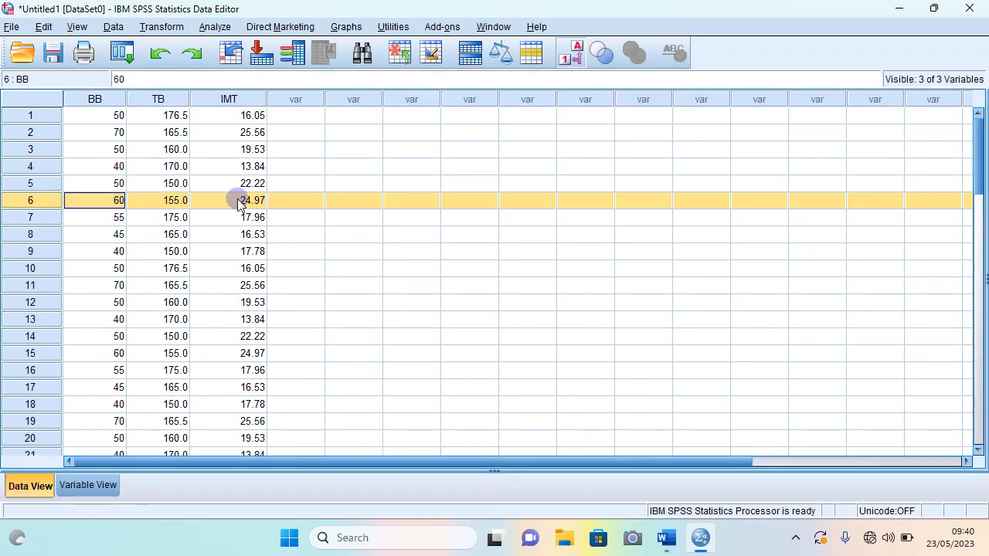
click(95, 485)
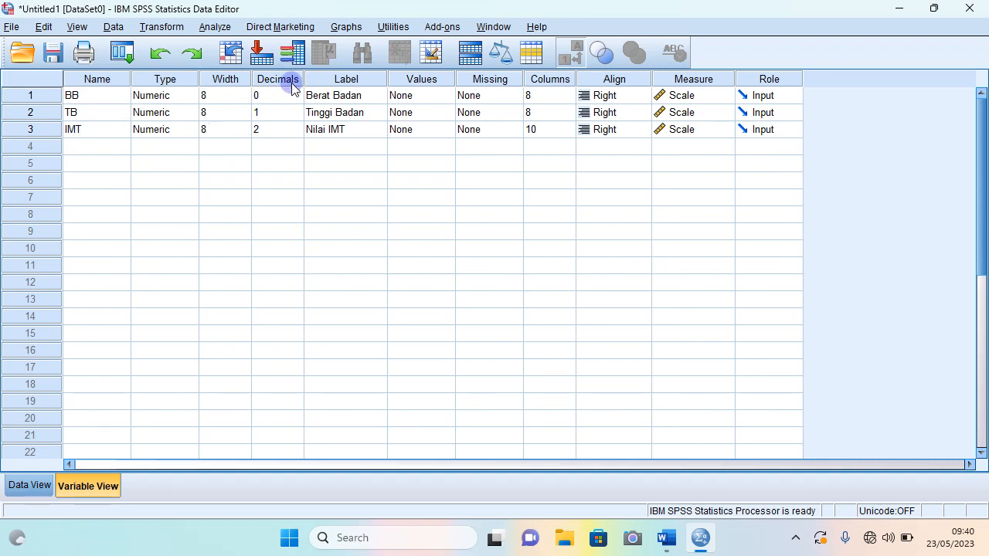
click(298, 135)
click(298, 134)
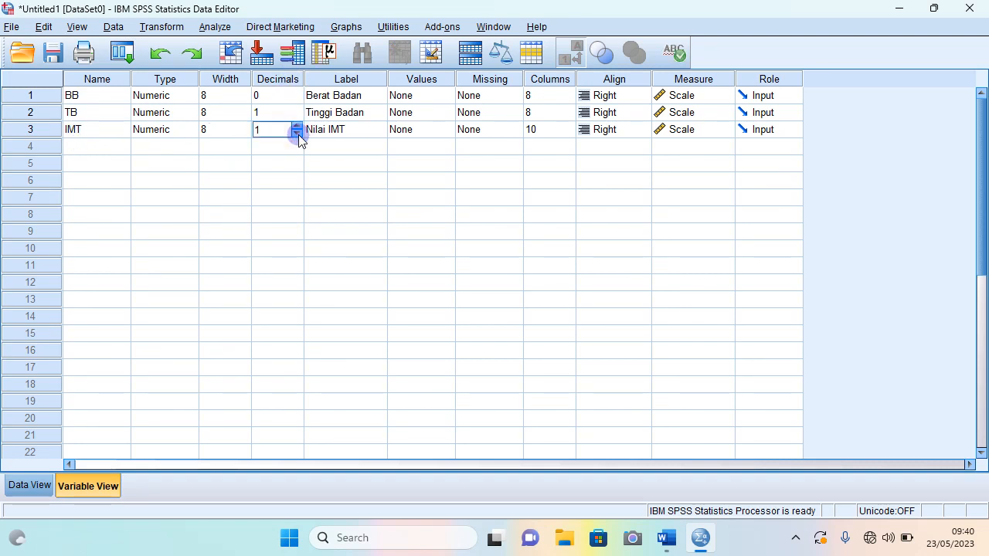
click(35, 480)
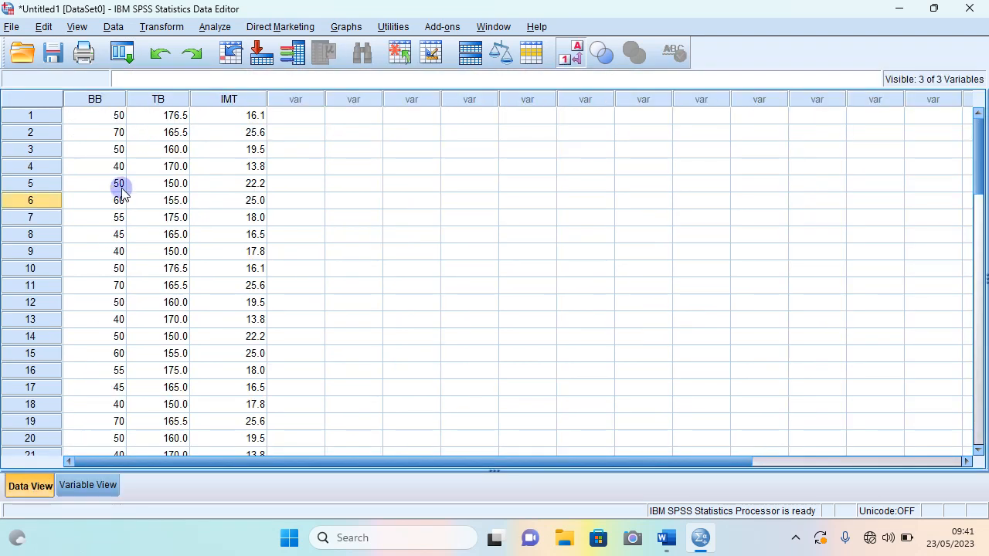
click(236, 202)
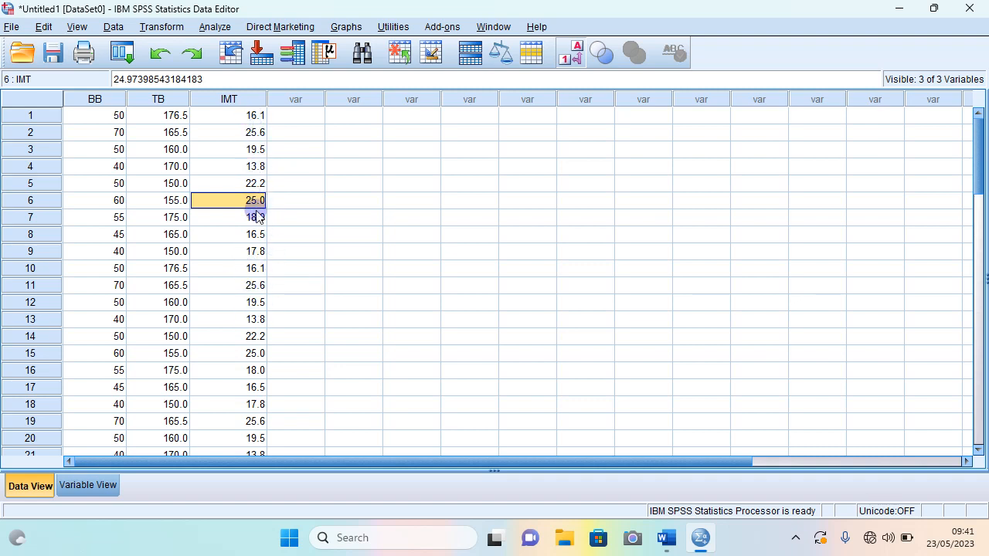
Switch to Word, compare the Tabel Klasifikasi Nasional with the STATUS GIZI coding list, and return to the SPSS data.
click(668, 547)
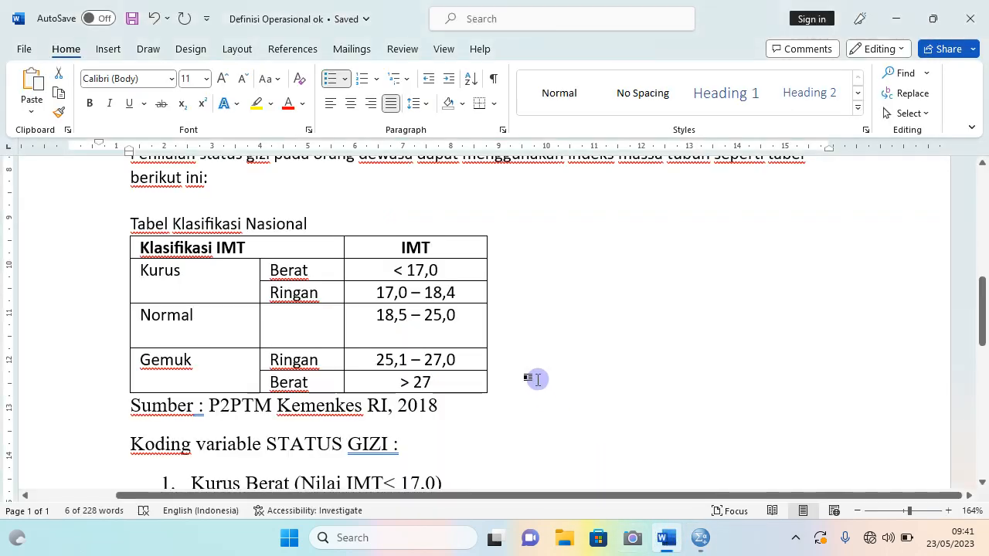
scroll(981, 352, down, 3)
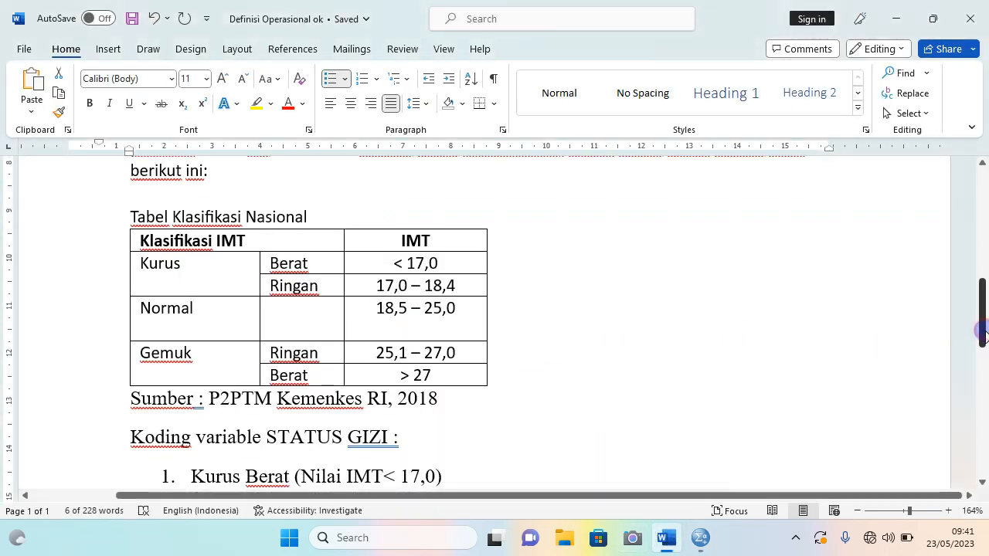
scroll(983, 352, up, 2)
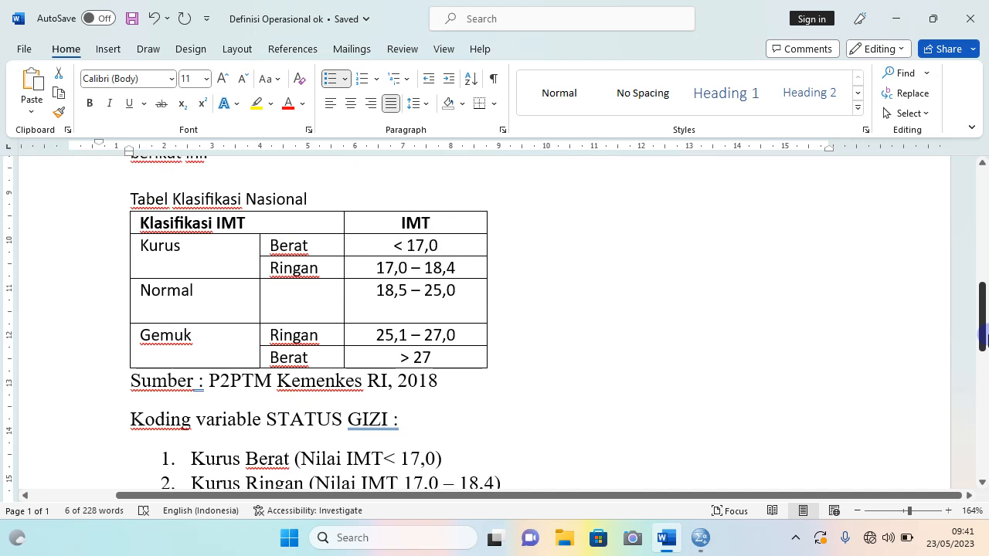
scroll(983, 352, down, 4)
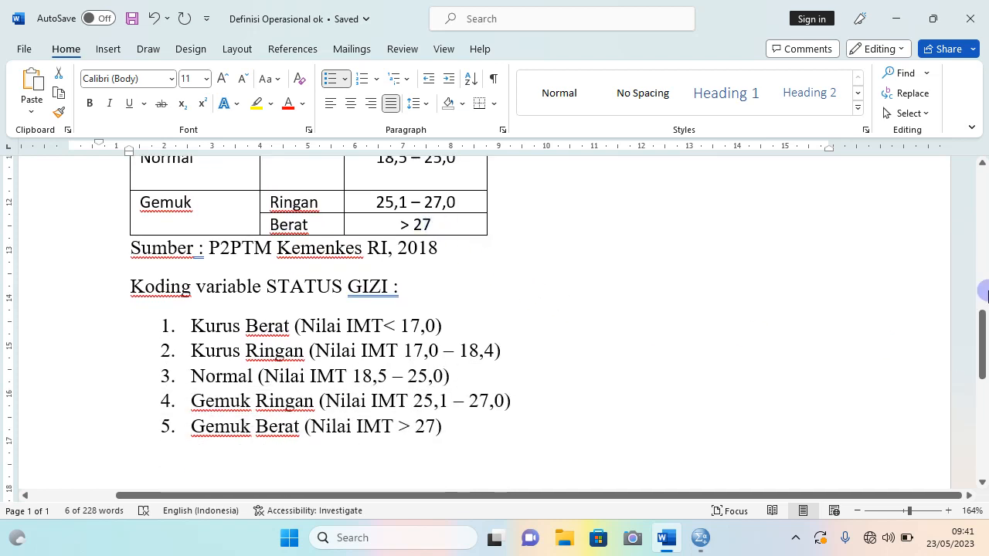
drag(979, 346, 982, 295)
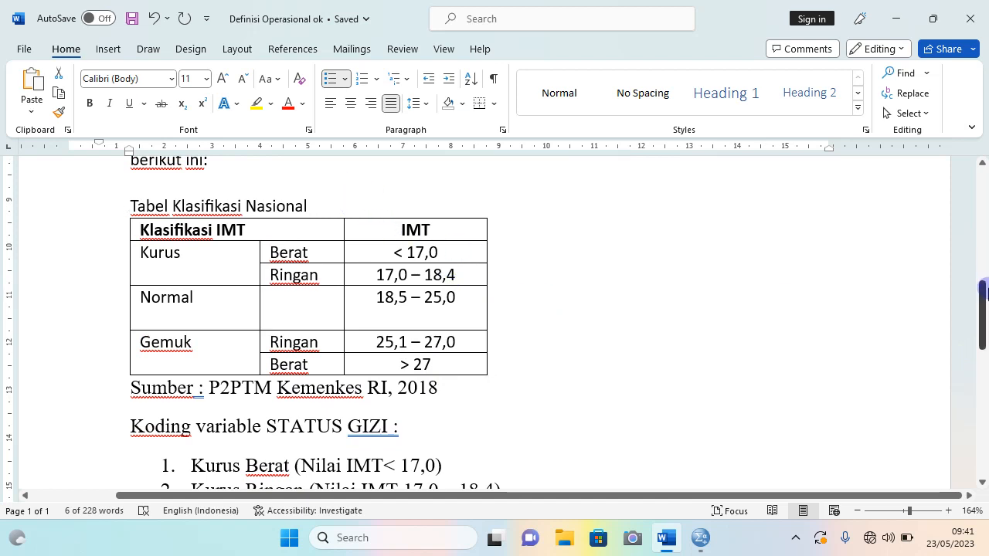
drag(982, 293, 982, 302)
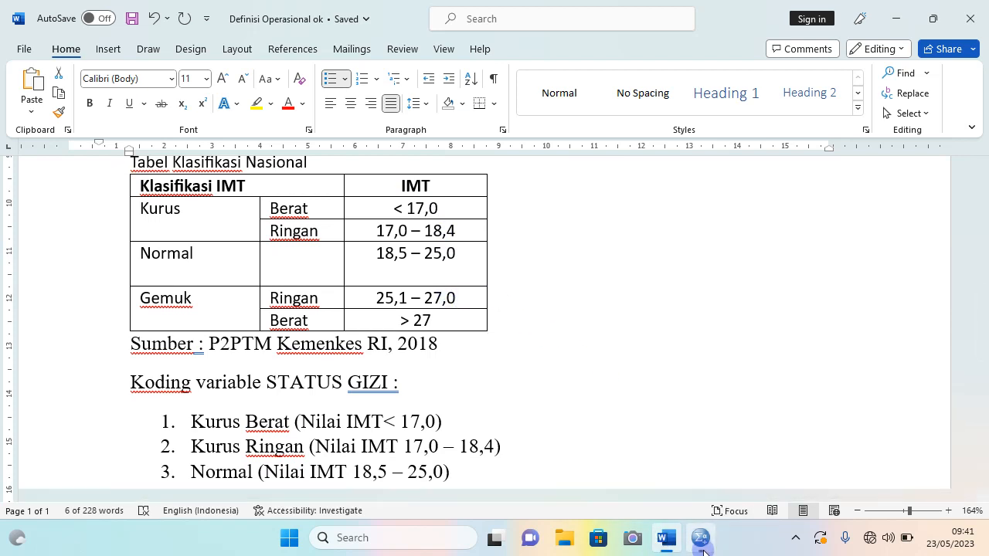
mouse_move(691, 550)
mouse_move(666, 540)
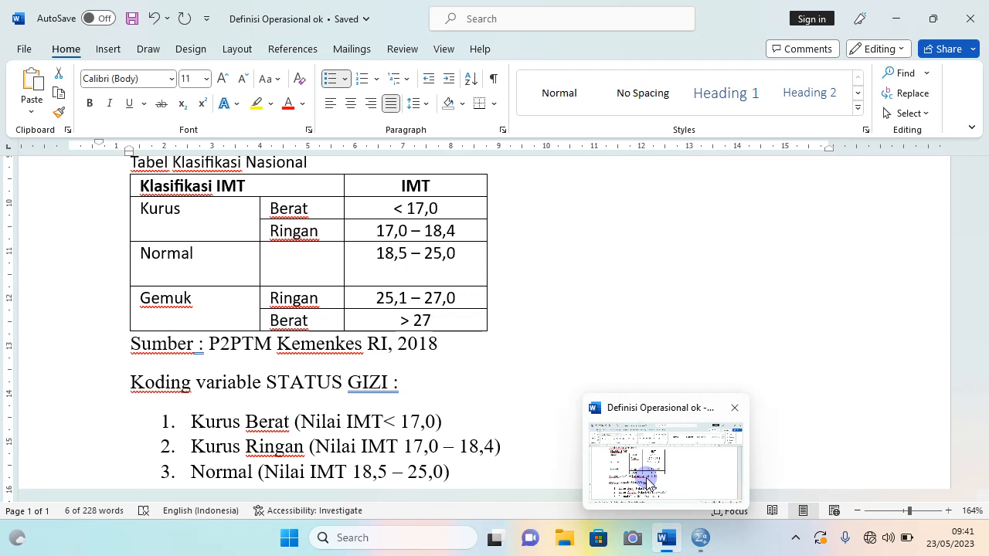
click(699, 537)
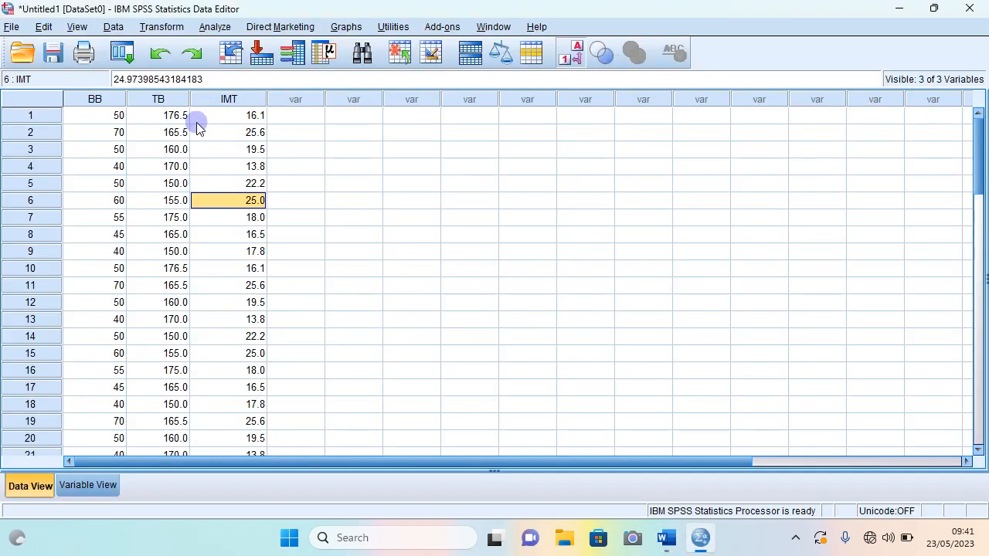
Review the IMT variable's definition and look through the IMT values of all cases.
click(109, 491)
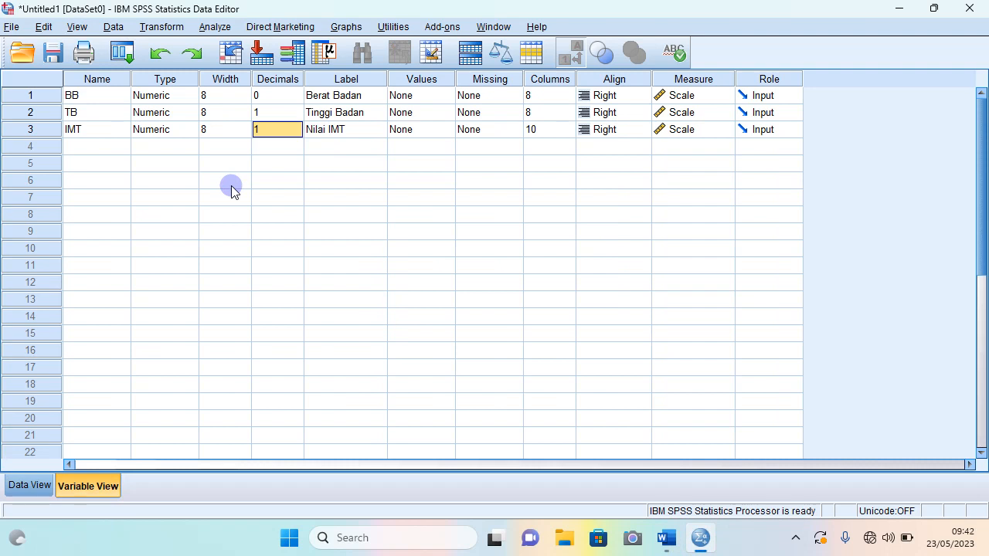
click(31, 487)
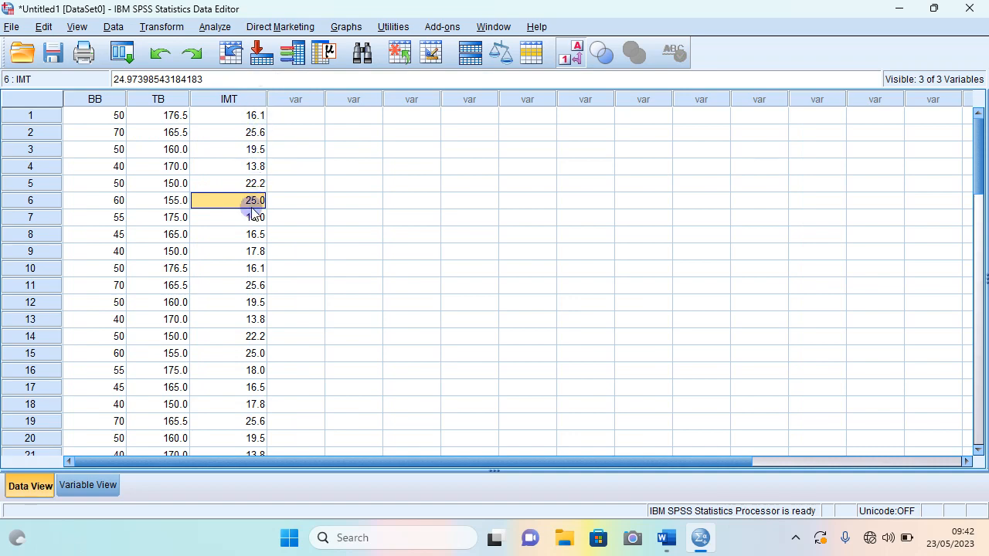
scroll(247, 232, down, 7)
scroll(245, 351, down, 2)
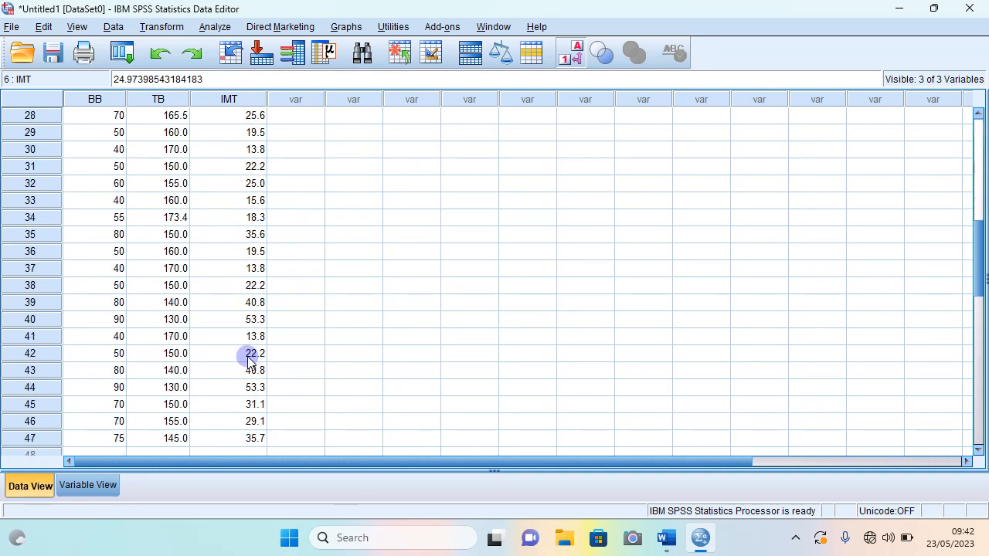
scroll(244, 350, up, 9)
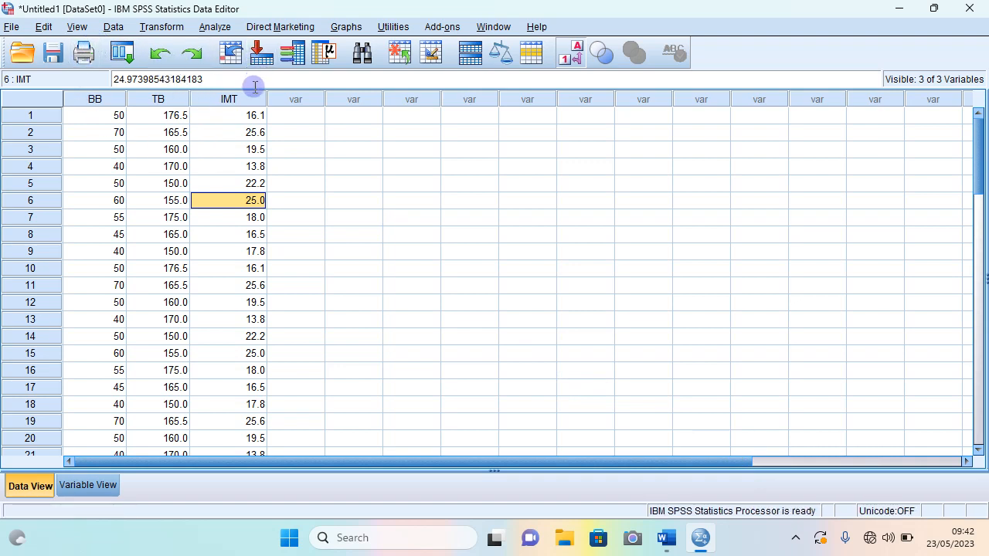
Inspect the full-precision IMT values of cases 1, 2 and 3.
click(283, 117)
click(243, 116)
click(242, 135)
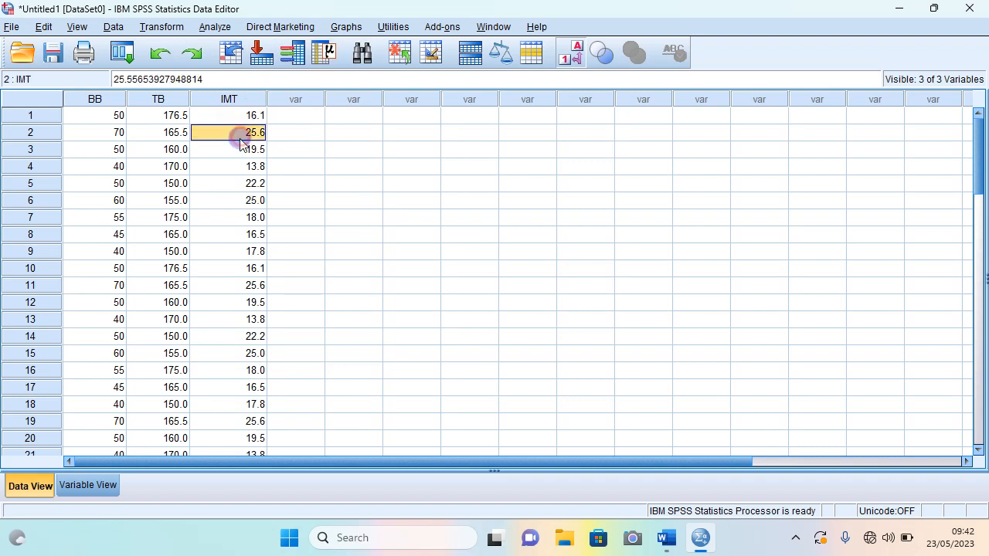
click(242, 147)
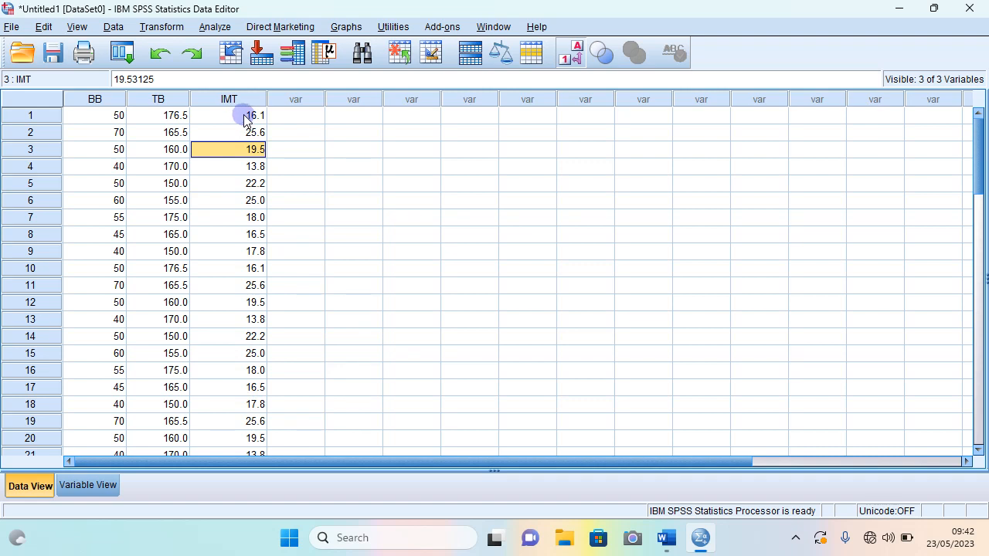
click(246, 118)
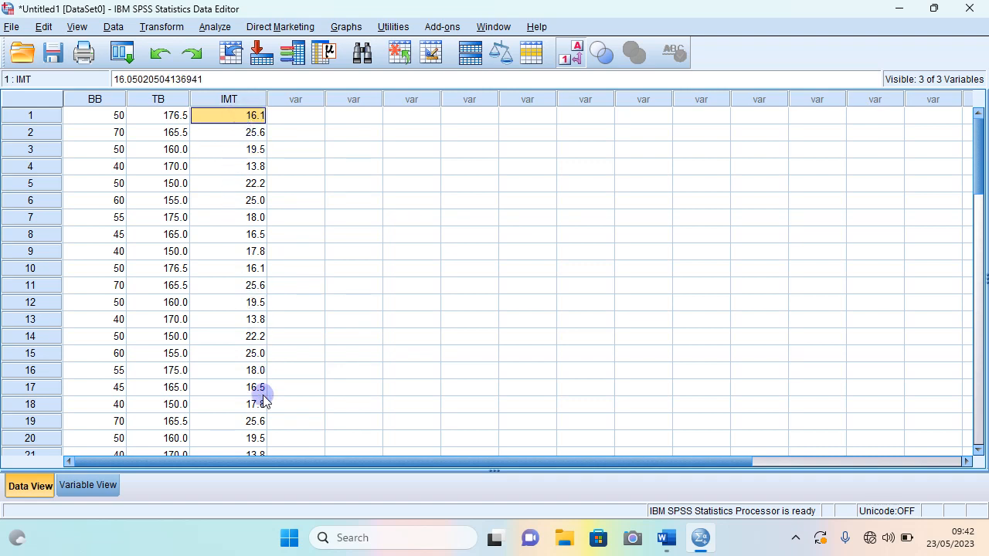
click(237, 133)
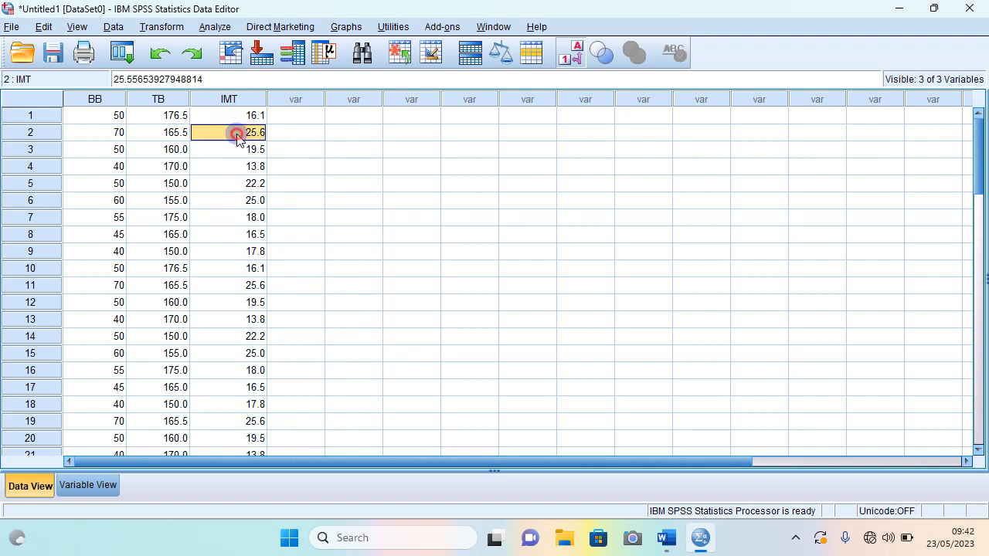
click(279, 116)
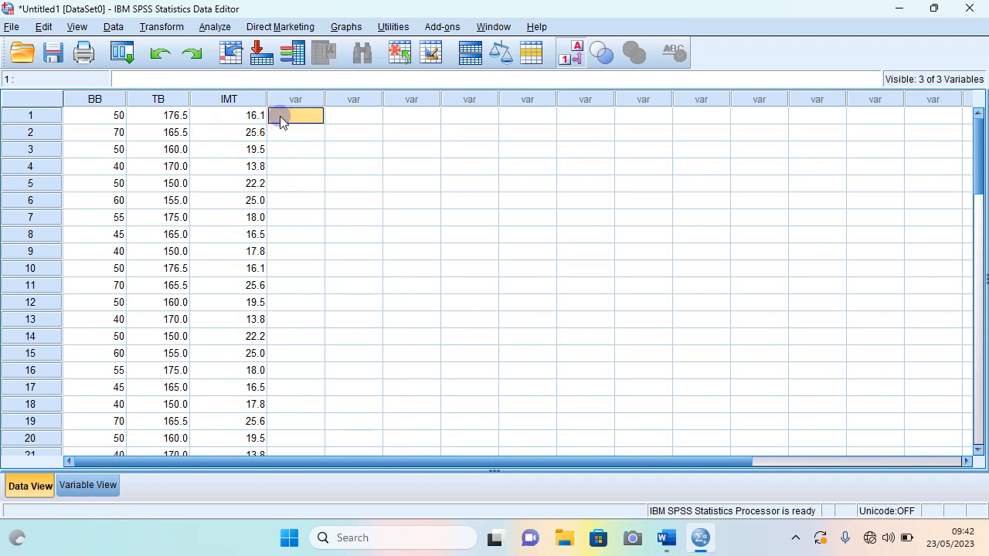
Open Recode into Different Variables and add Nilai IMT [IMT] as the variable to recode.
click(161, 28)
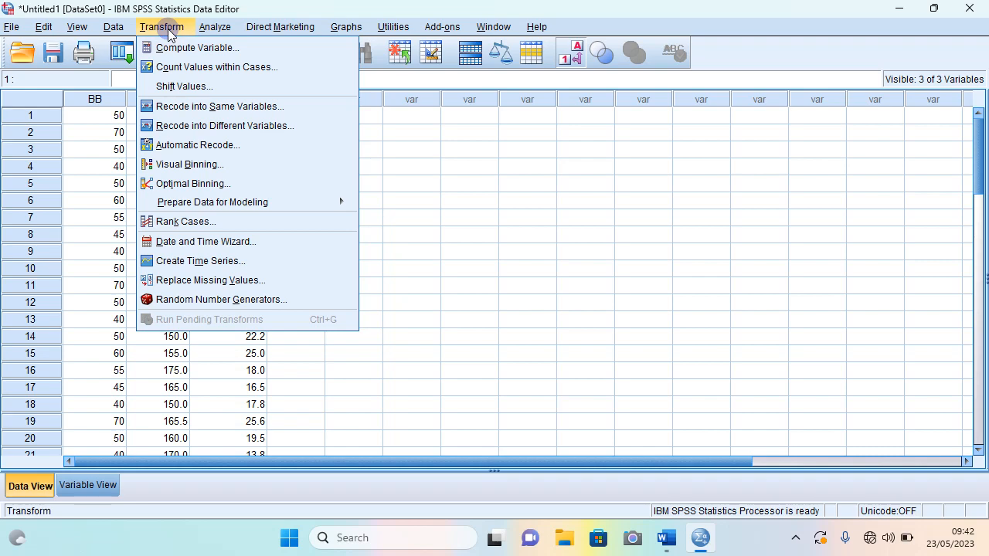
click(193, 126)
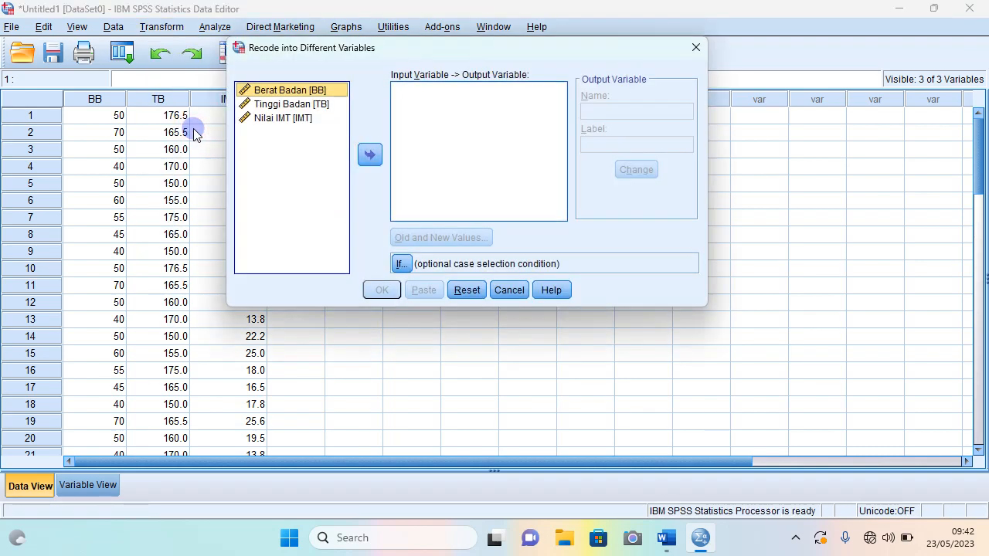
drag(378, 51, 475, 94)
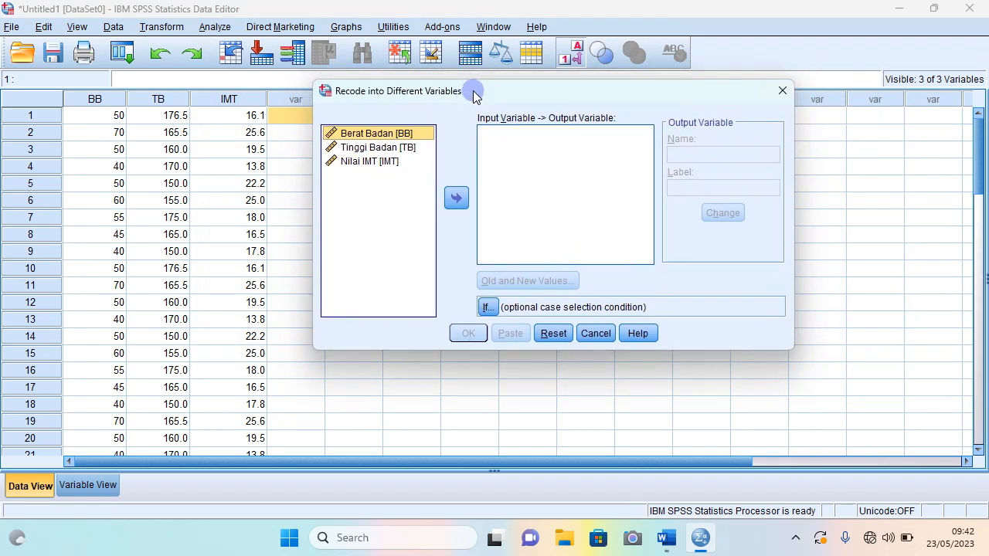
click(371, 150)
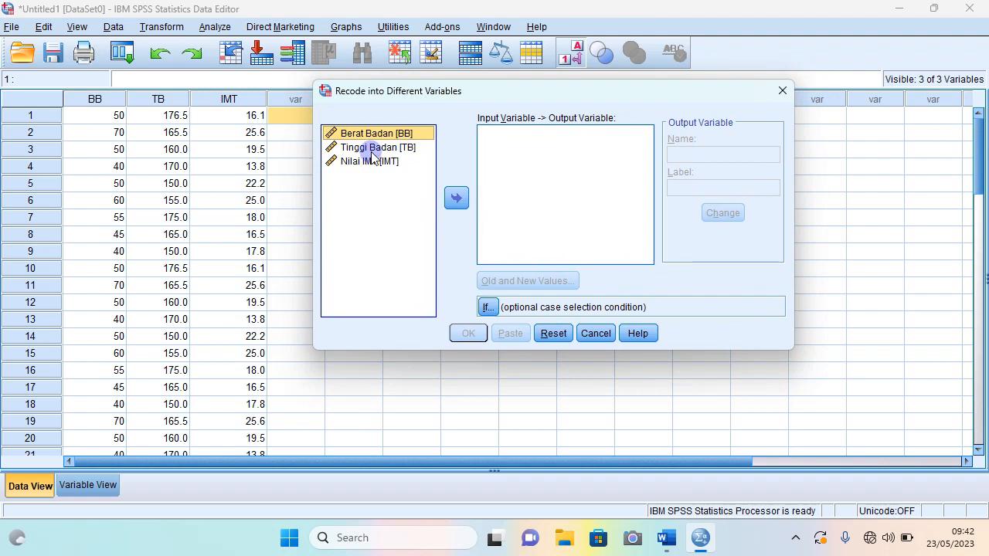
click(368, 164)
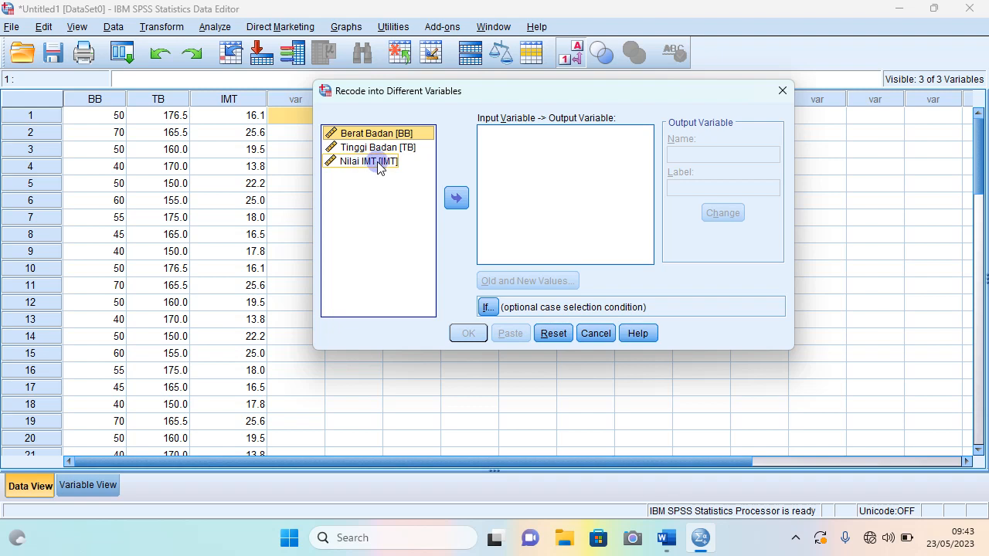
click(378, 163)
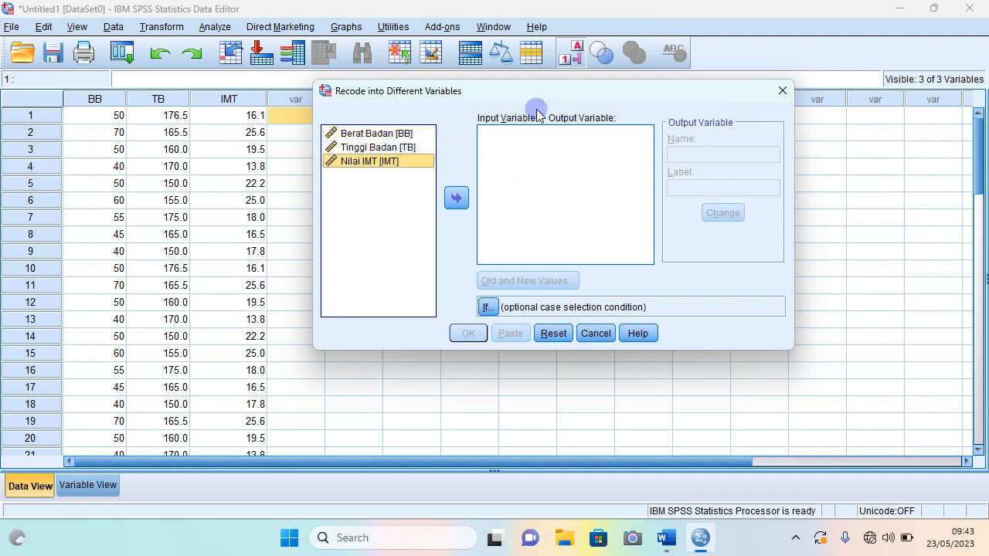
click(457, 198)
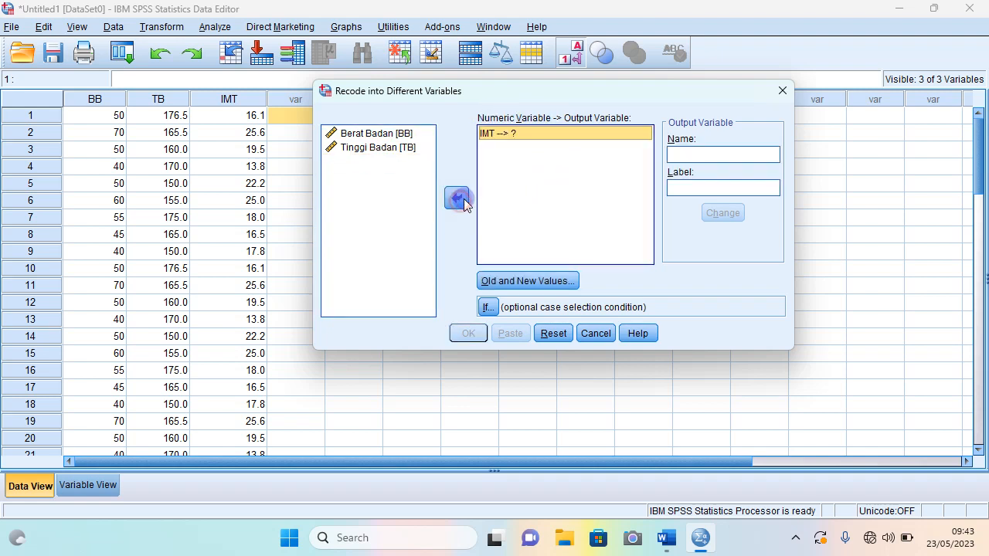
click(533, 133)
Name the output variable of the IMT recode Kategori1.
click(696, 155)
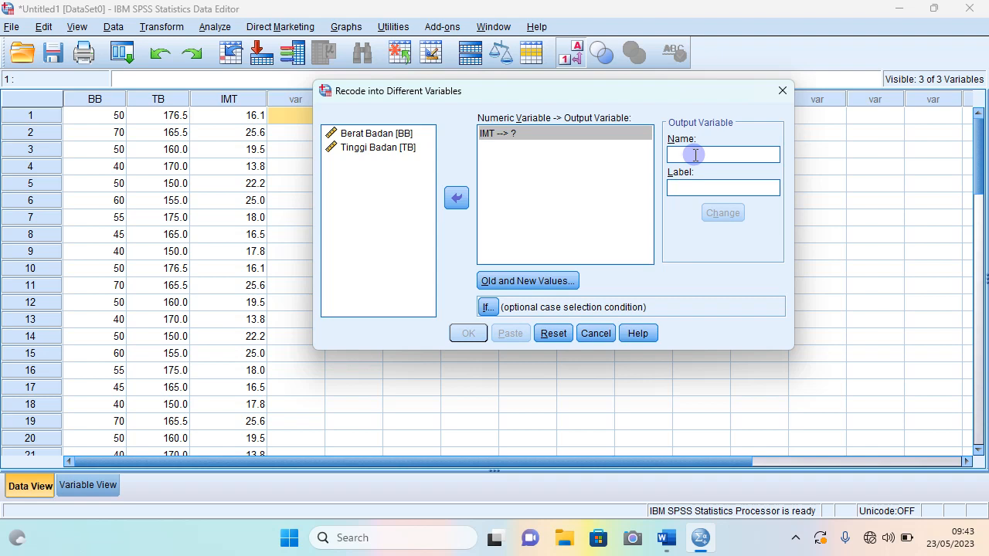
text(K)
key(Caps_Lock)
text(a)
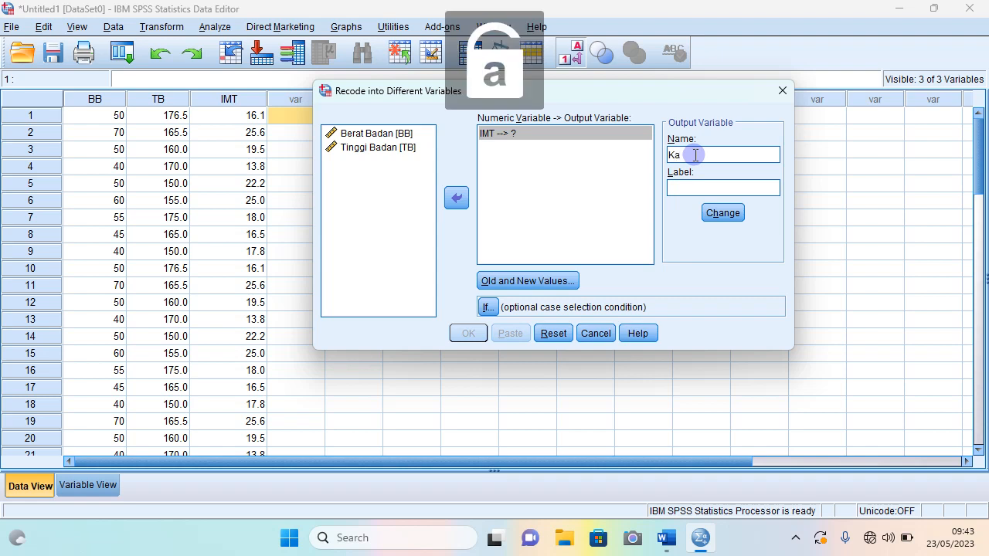
text(tegori1)
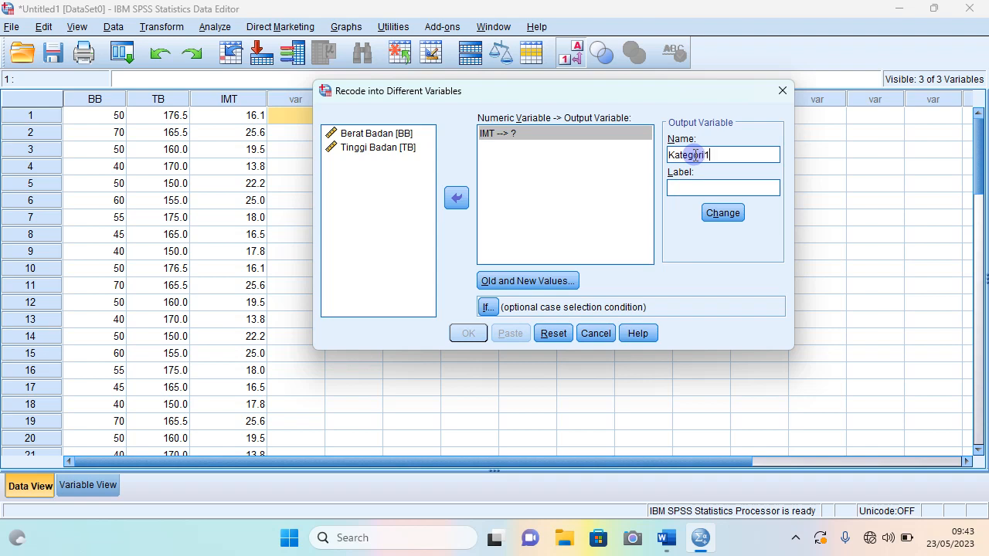
Label the output variable Kategori1 as "Kategori Status Gizi orang Dewasa" and apply the name and label to the IMT recode.
click(688, 187)
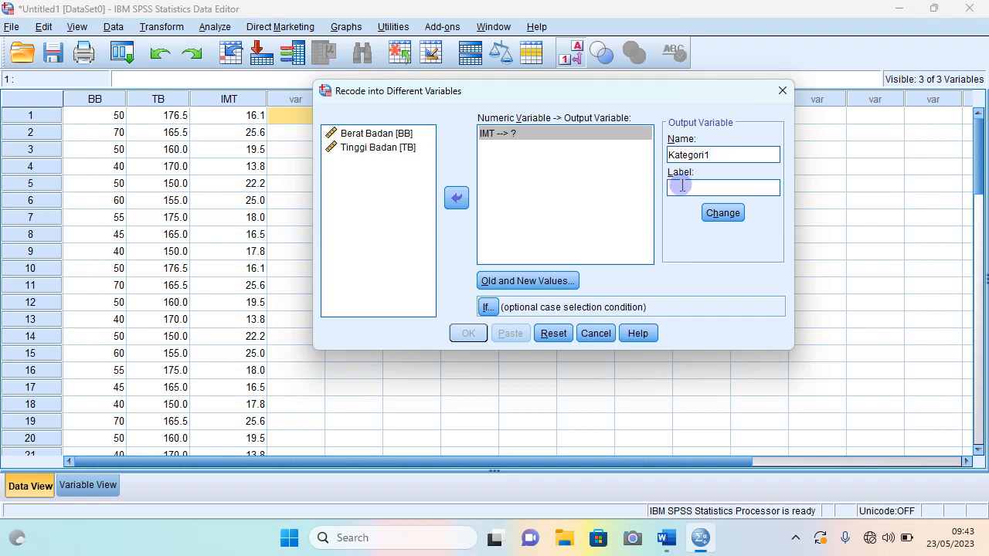
key(Caps_Lock)
key(Caps_Lock)
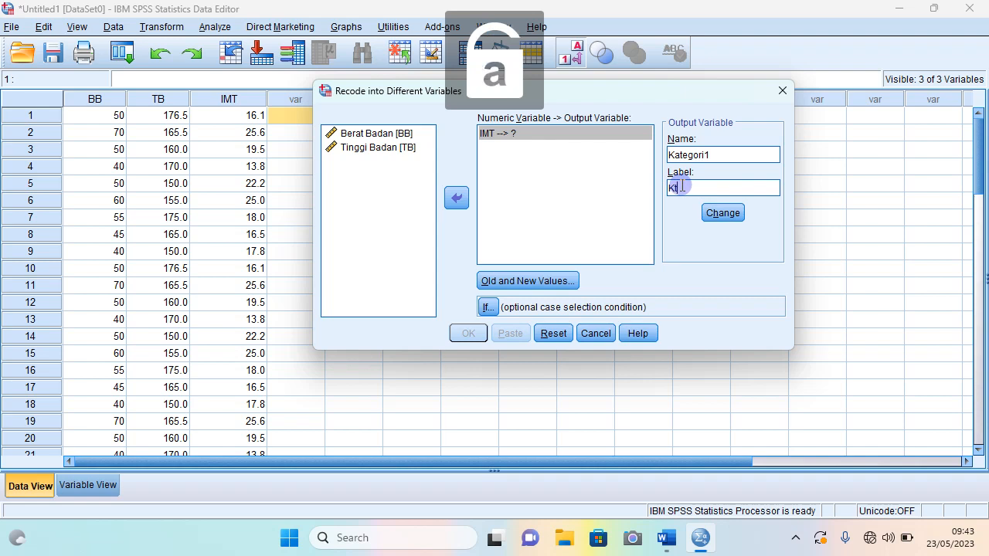
text(egori)
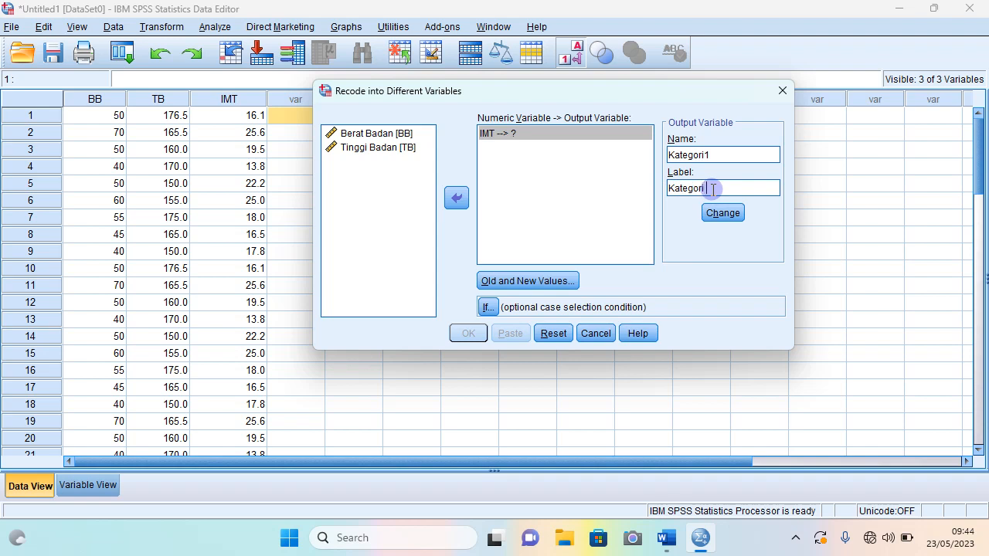
key(Caps_Lock)
text(S)
key(Caps_Lock)
text(atus)
key(Caps_Lock)
text(G)
key(Caps_Lock)
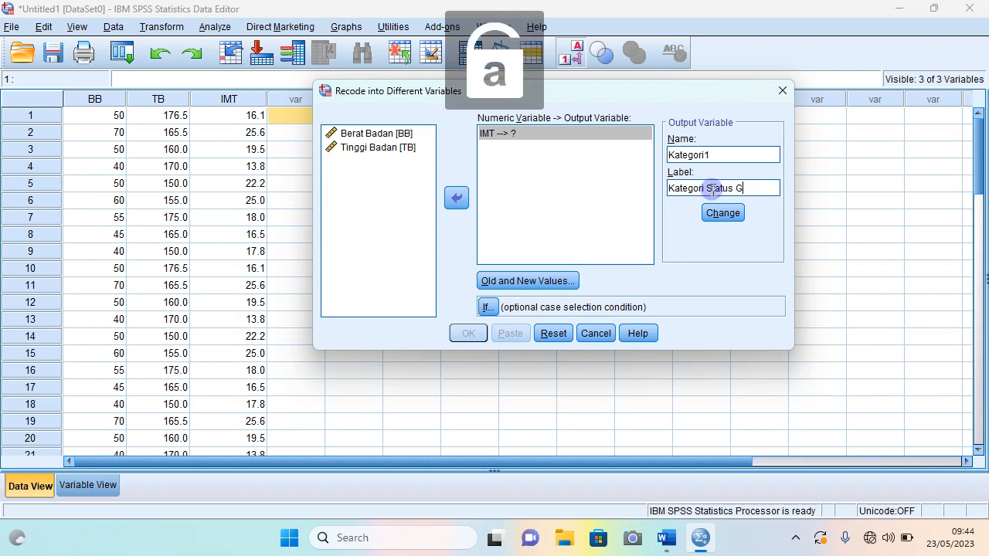
text(izu)
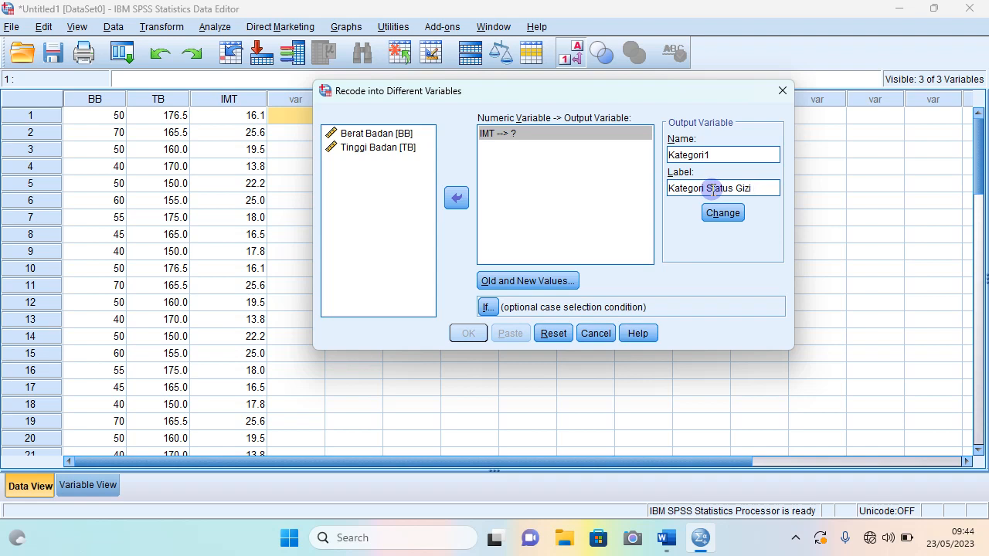
text(orang)
key(Caps_Lock)
text(D)
key(Caps_Lock)
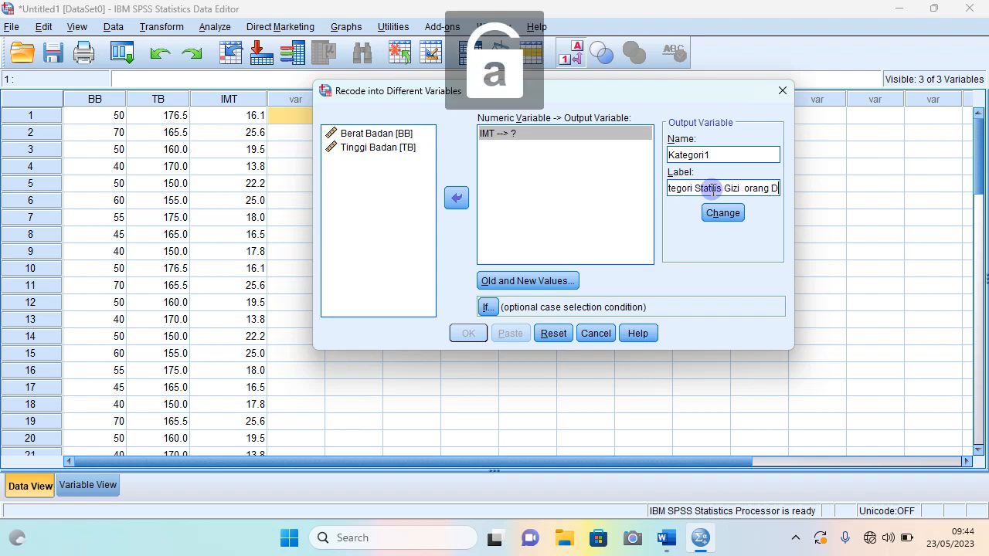
text(ewasa)
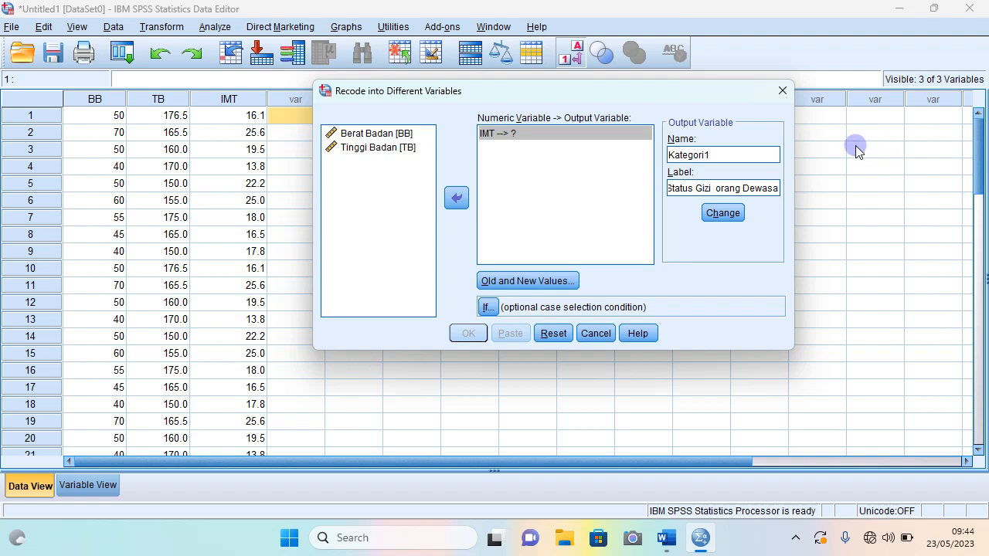
click(703, 217)
click(724, 217)
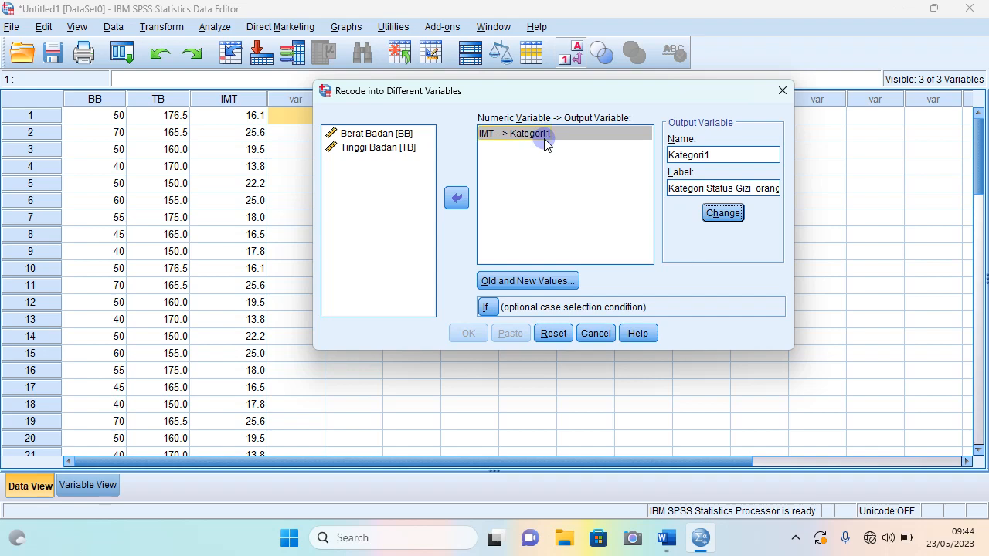
Open the old and new values definition for the recode and consult the STATUS GIZI coding list in the Word document.
click(498, 283)
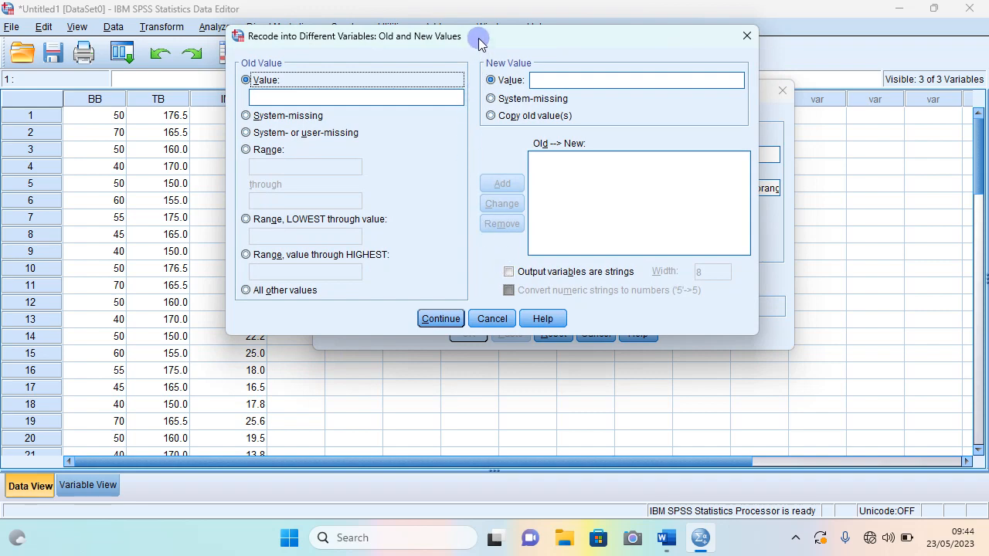
drag(481, 36, 568, 60)
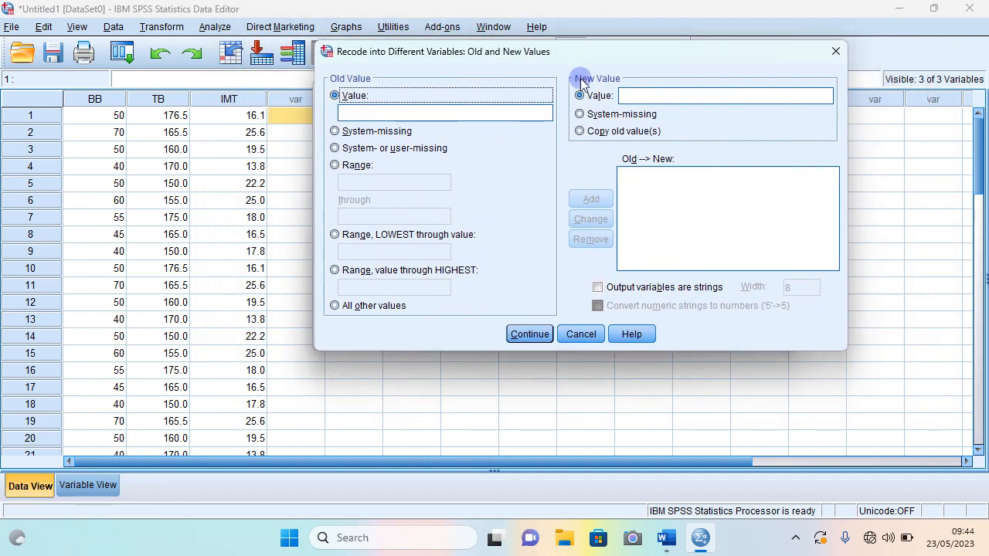
click(668, 540)
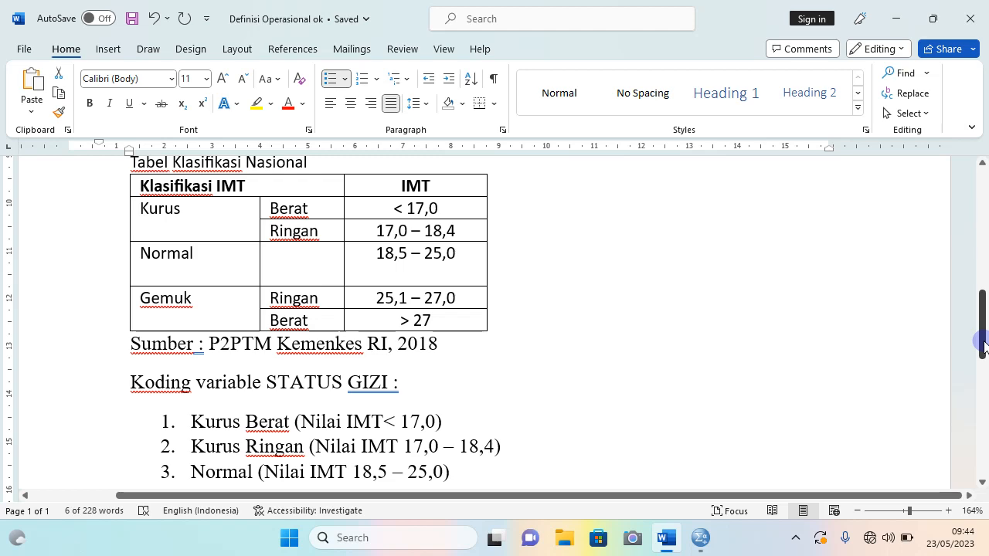
scroll(624, 376, down, 3)
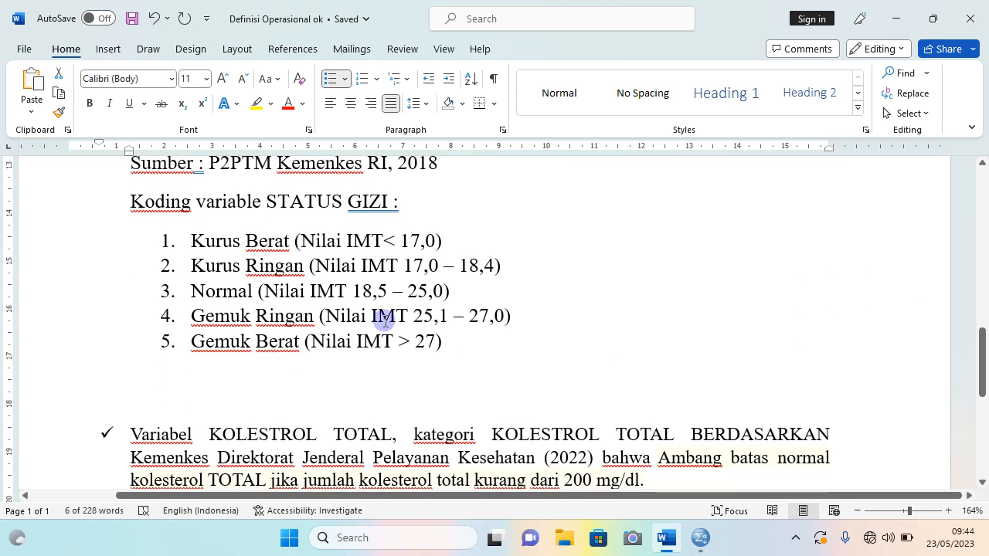
scroll(197, 257, up, 1)
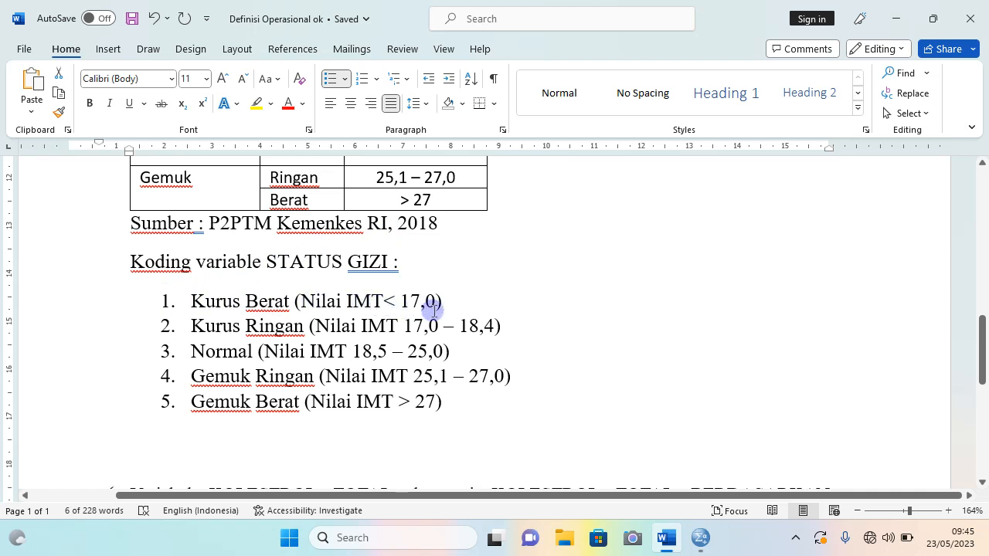
click(670, 541)
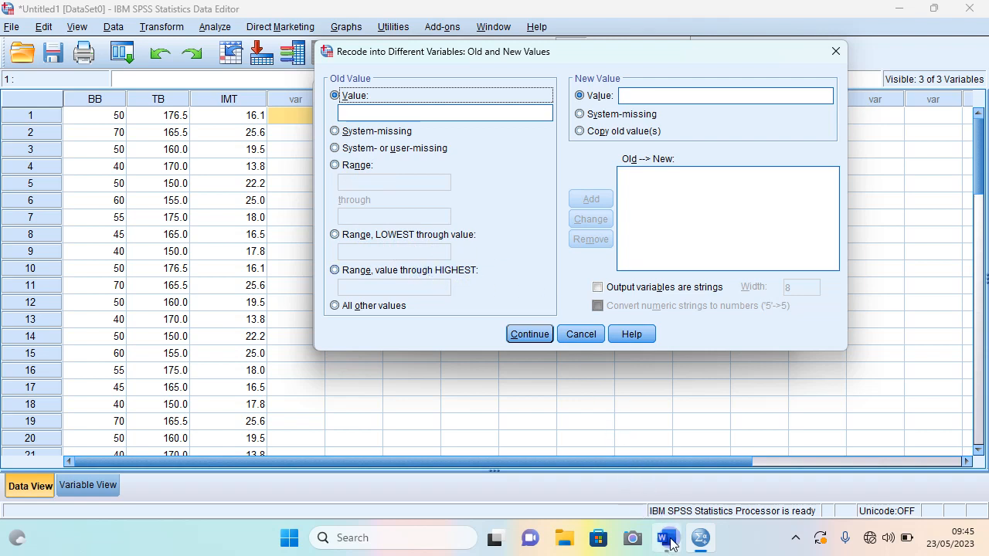
mouse_move(670, 543)
mouse_move(700, 538)
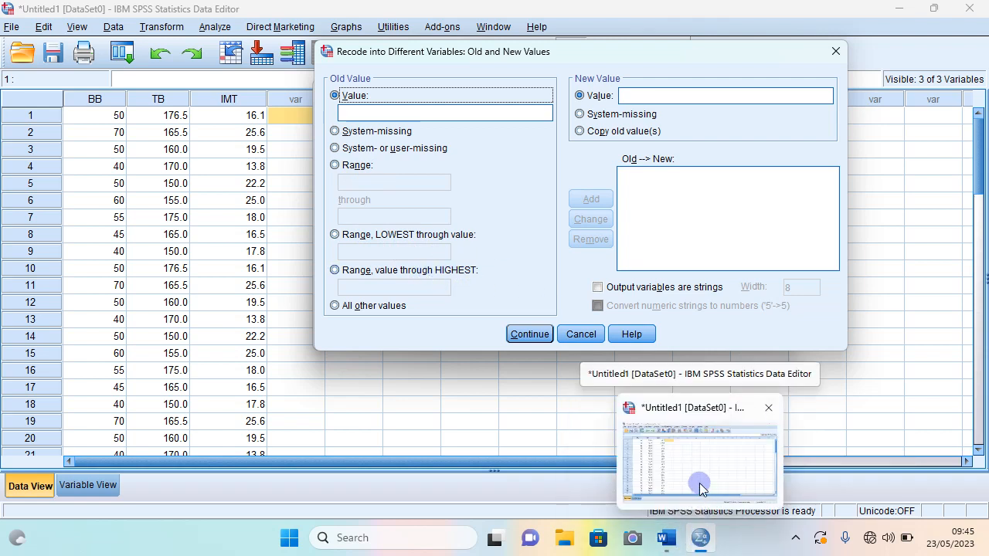
click(667, 538)
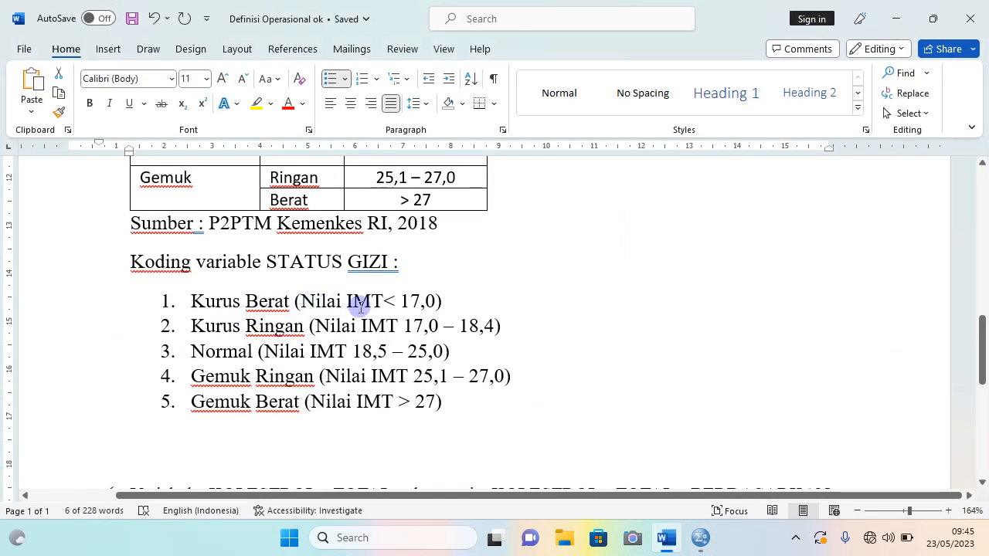
click(701, 538)
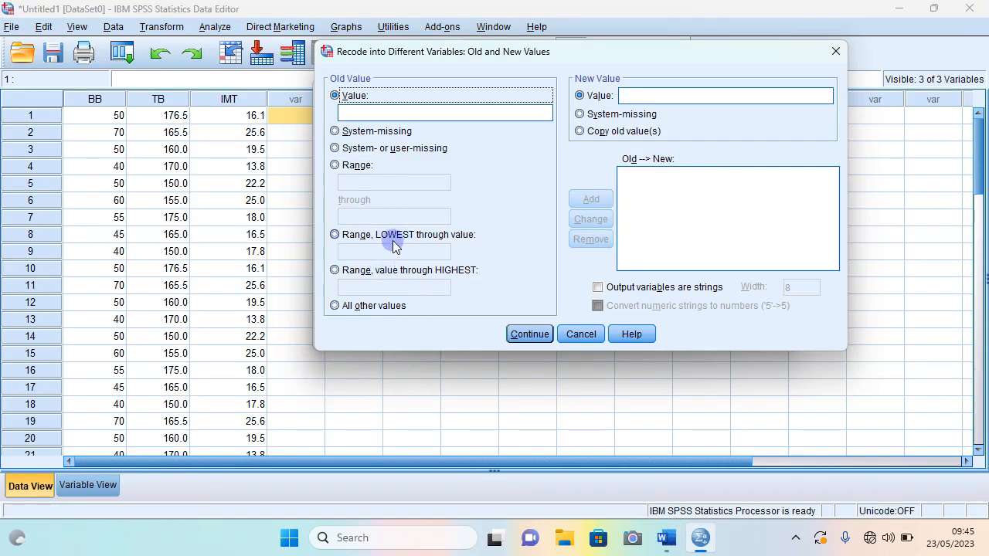
Add a recode rule that turns IMT values from the lowest through 17.0 into 1.
click(340, 239)
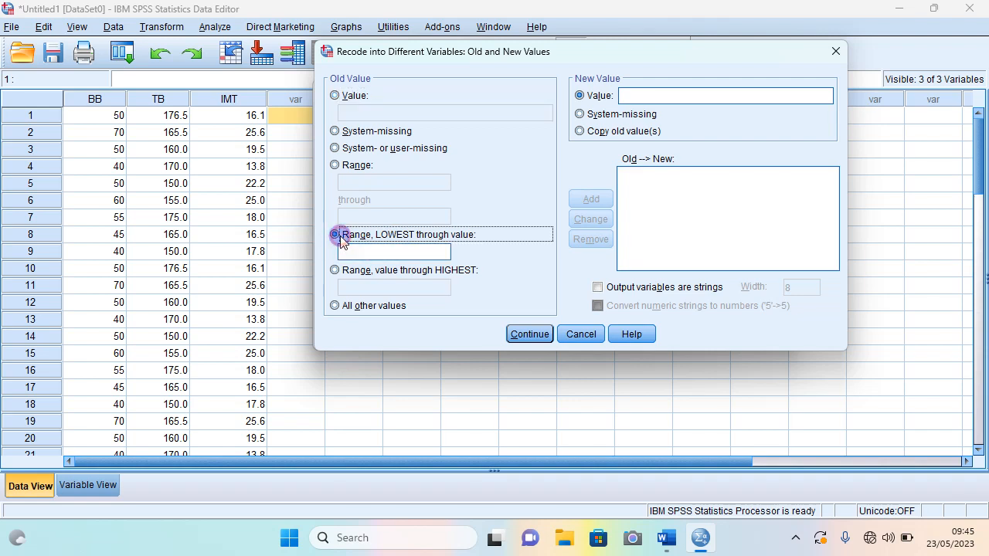
click(373, 251)
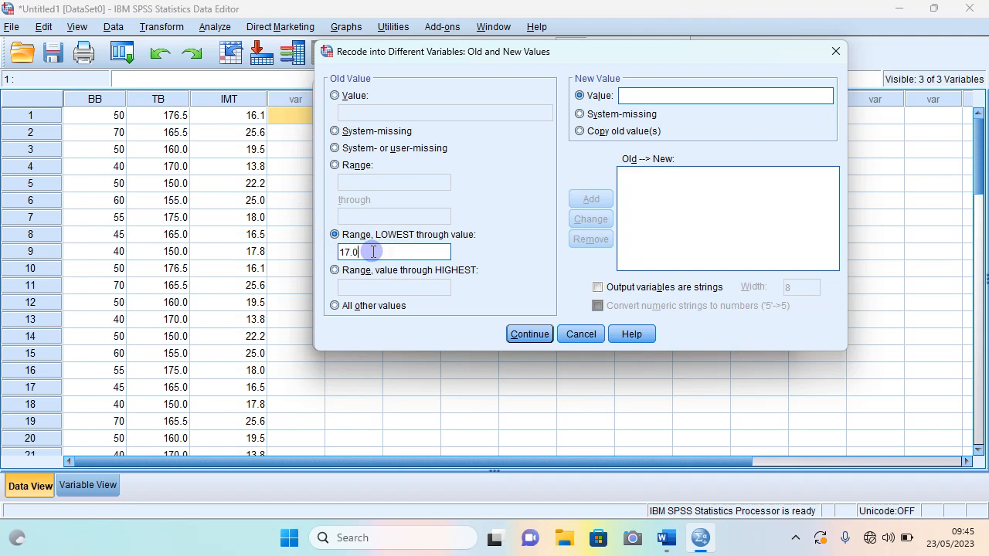
click(641, 95)
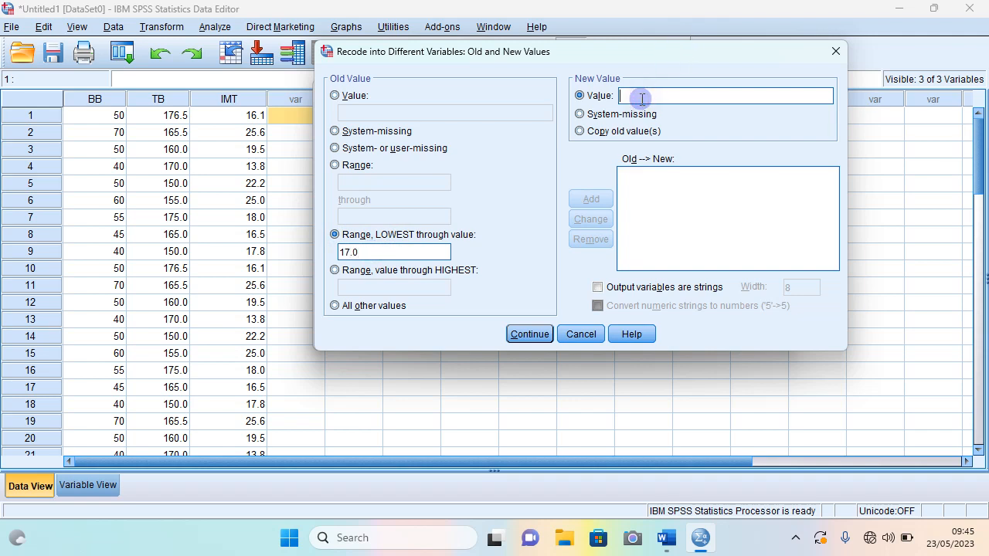
text(1)
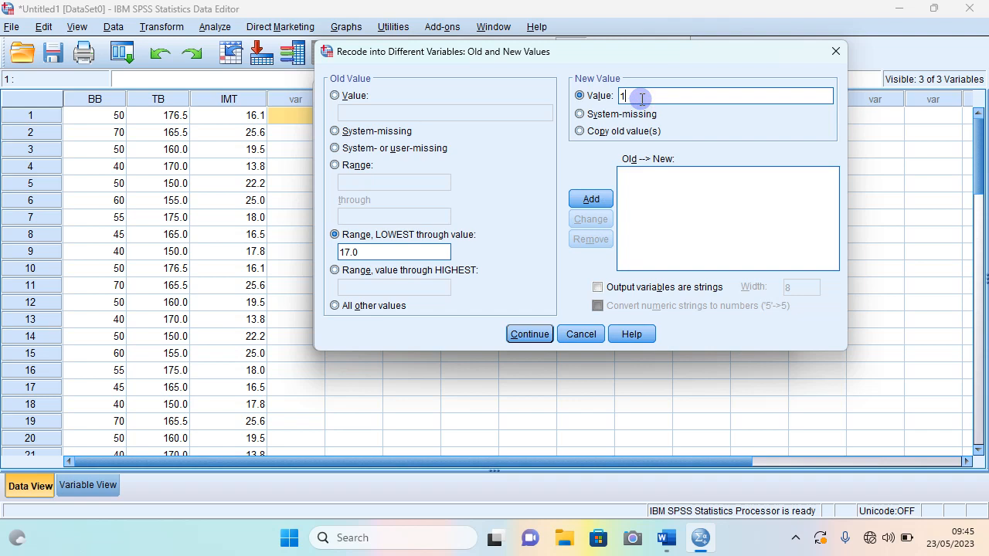
click(591, 200)
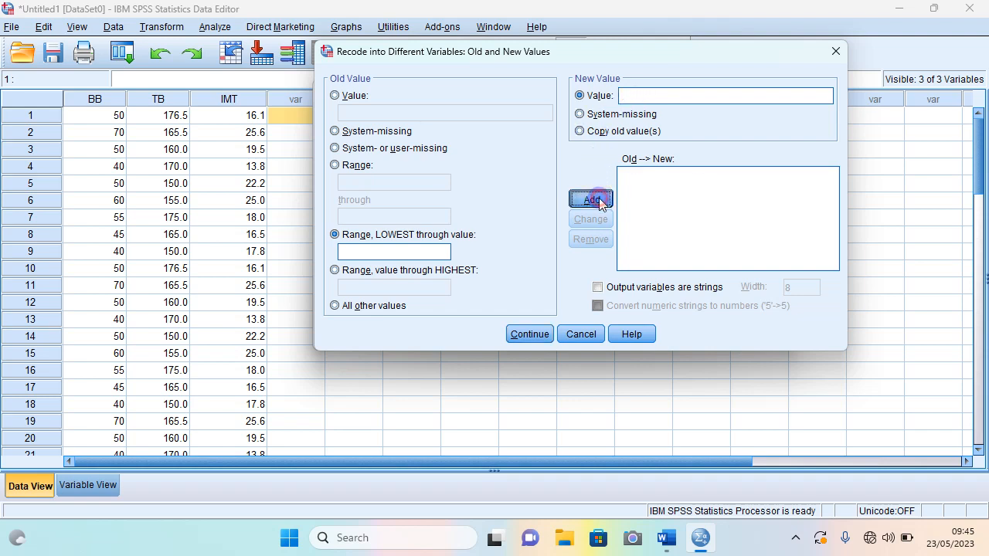
Check the Kurus Ringan range in the Word document and add an SPSS recode rule turning 17.0 through 18.4 into 2.
click(669, 541)
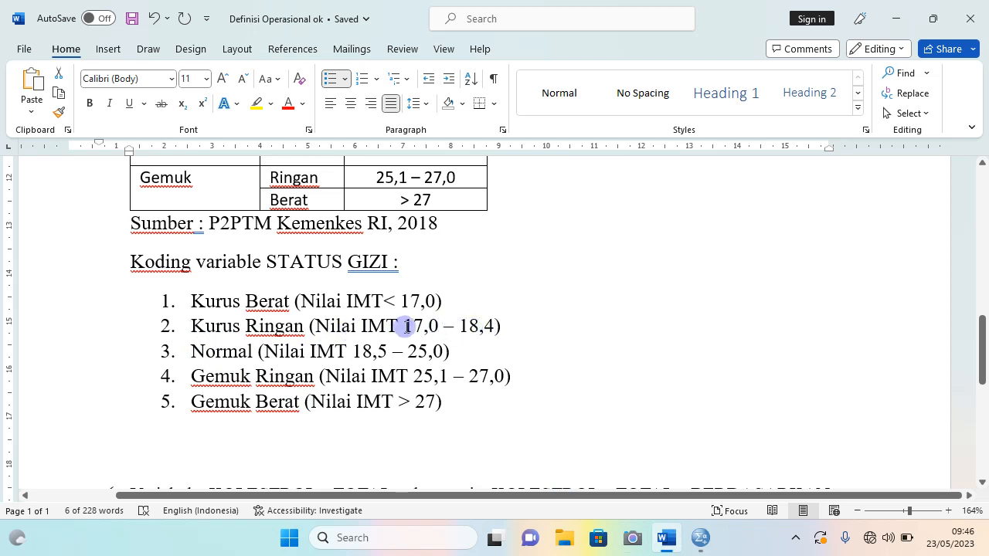
drag(403, 325, 496, 328)
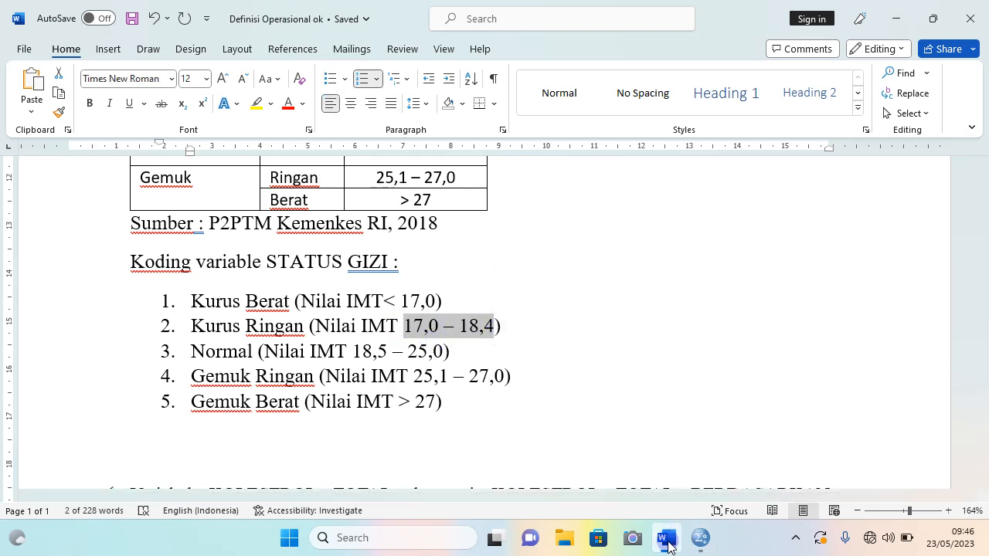
click(700, 538)
click(337, 164)
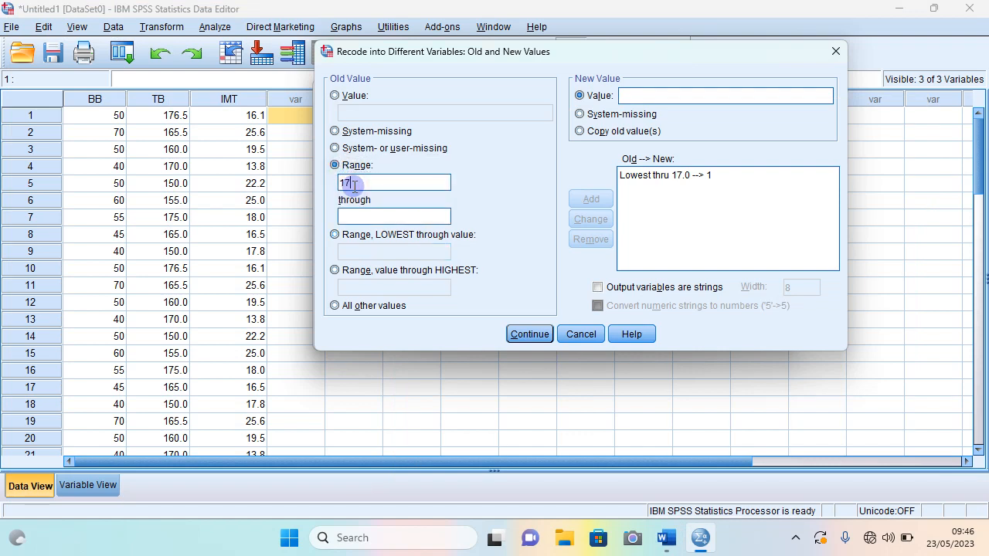
click(358, 218)
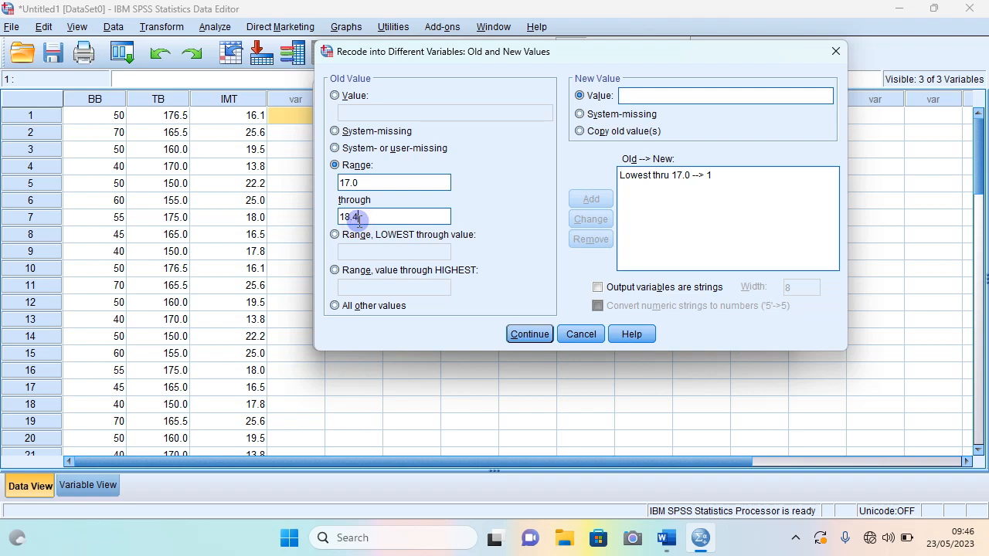
click(632, 94)
text(2)
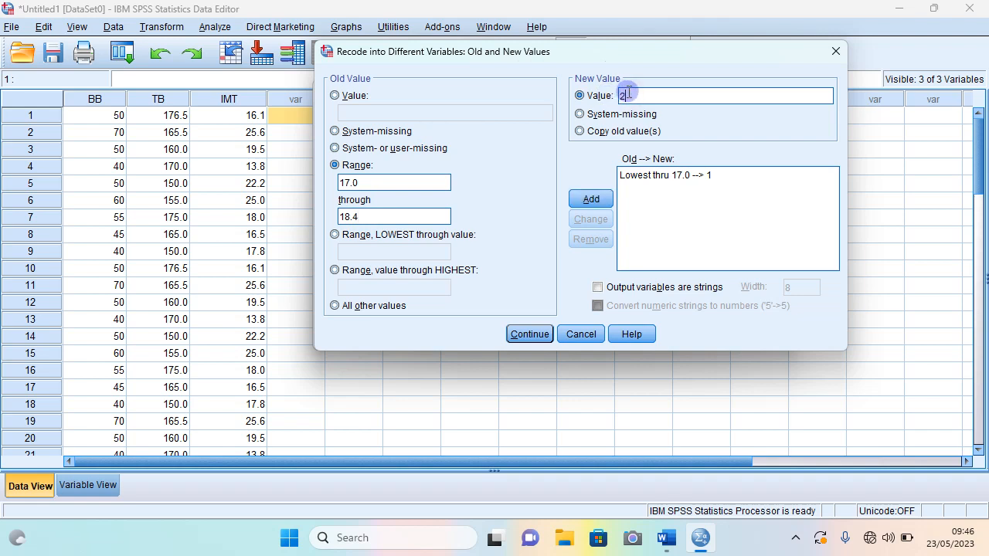
click(591, 199)
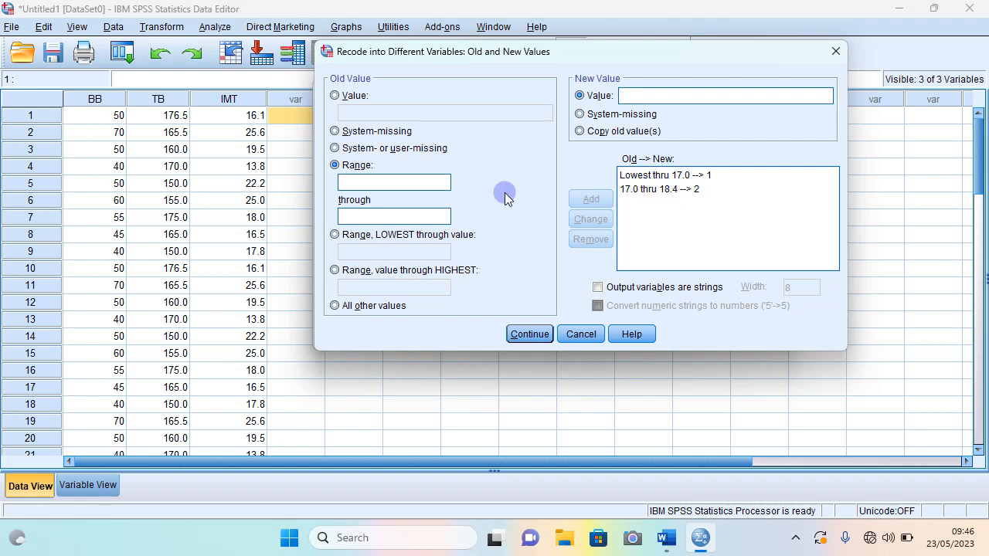
Check the Normal range in the Word document and add an SPSS recode rule turning 18.5 through 25.0 into 3.
click(666, 538)
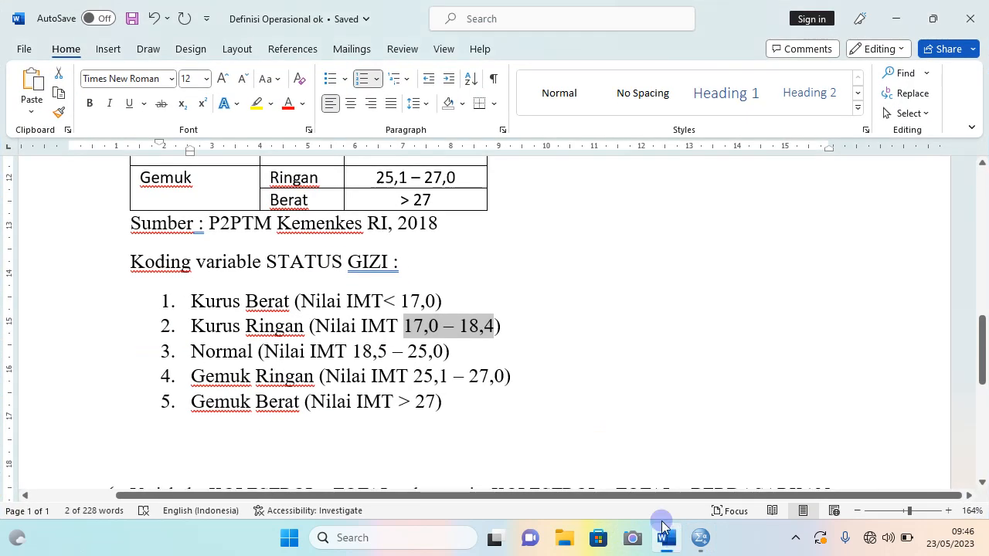
click(163, 346)
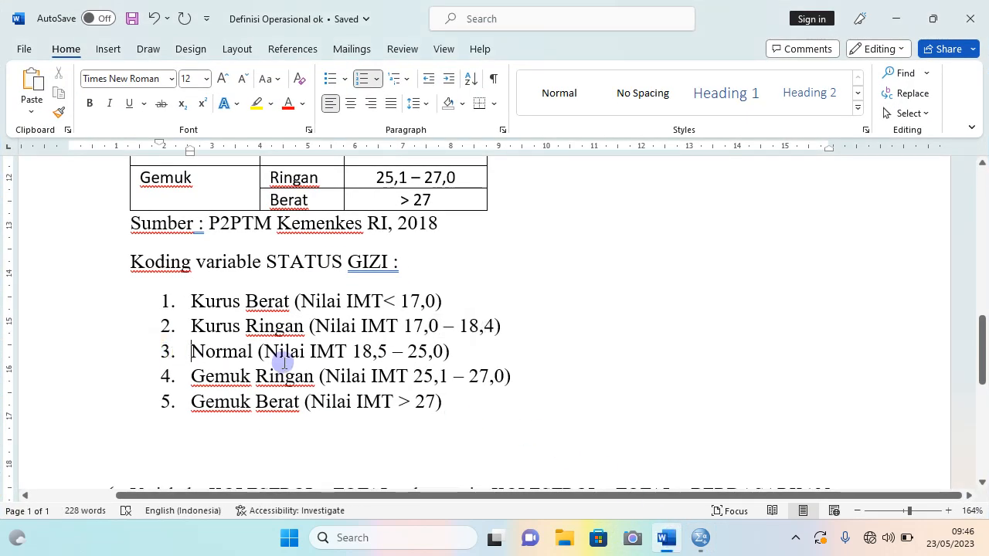
drag(353, 354, 443, 358)
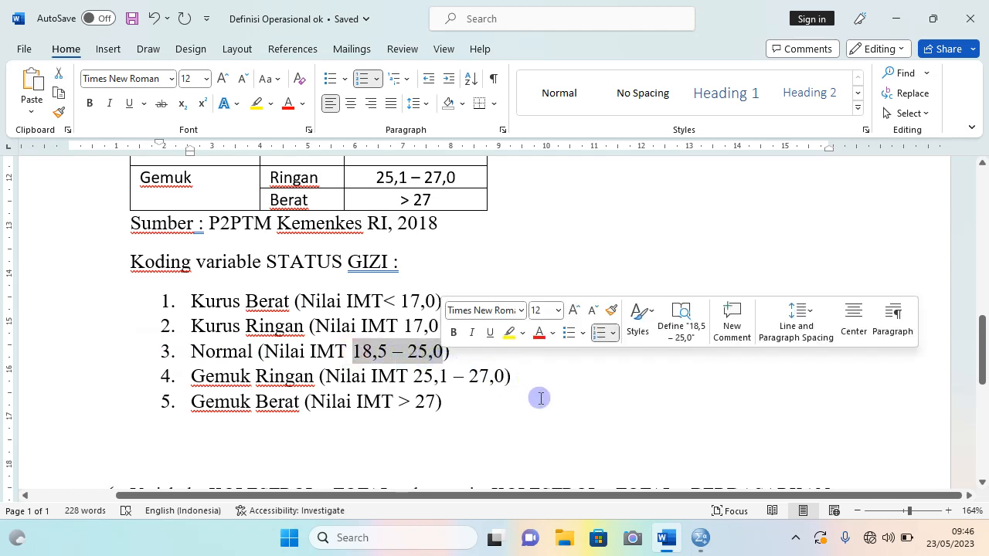
click(666, 536)
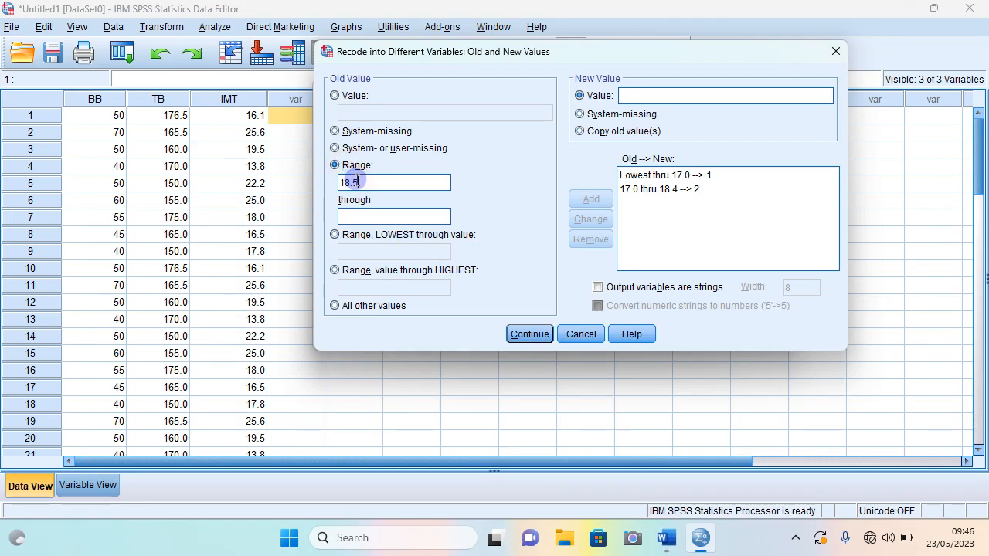
click(364, 217)
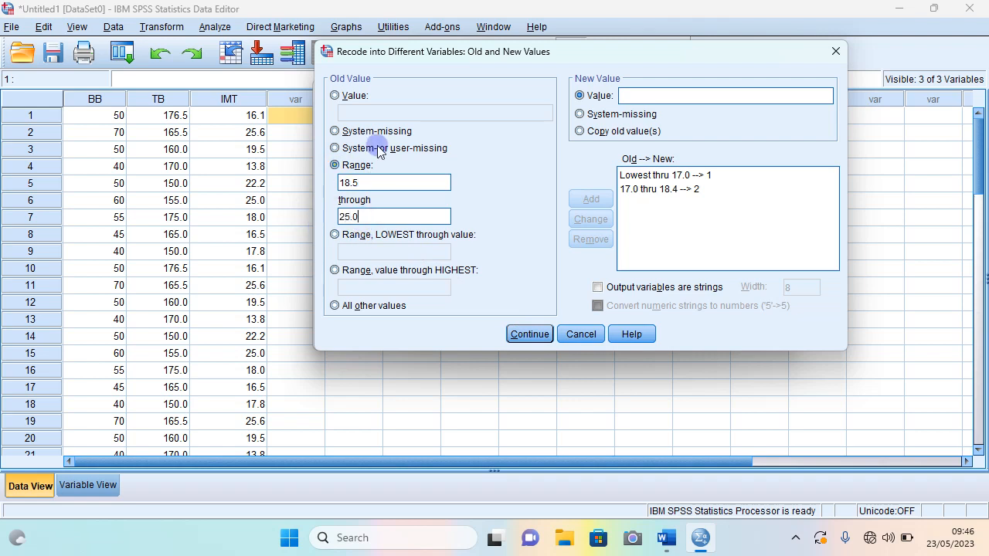
text(3)
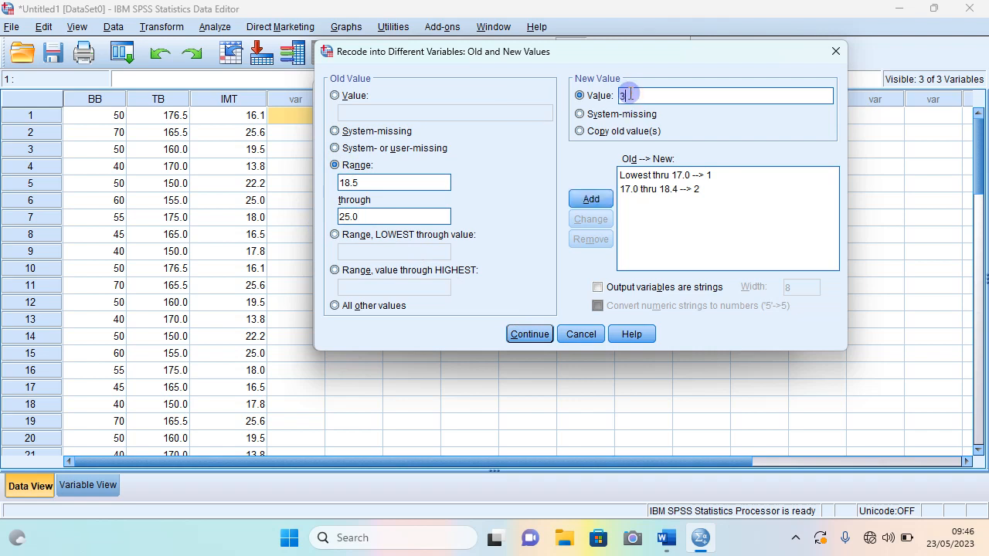
click(591, 199)
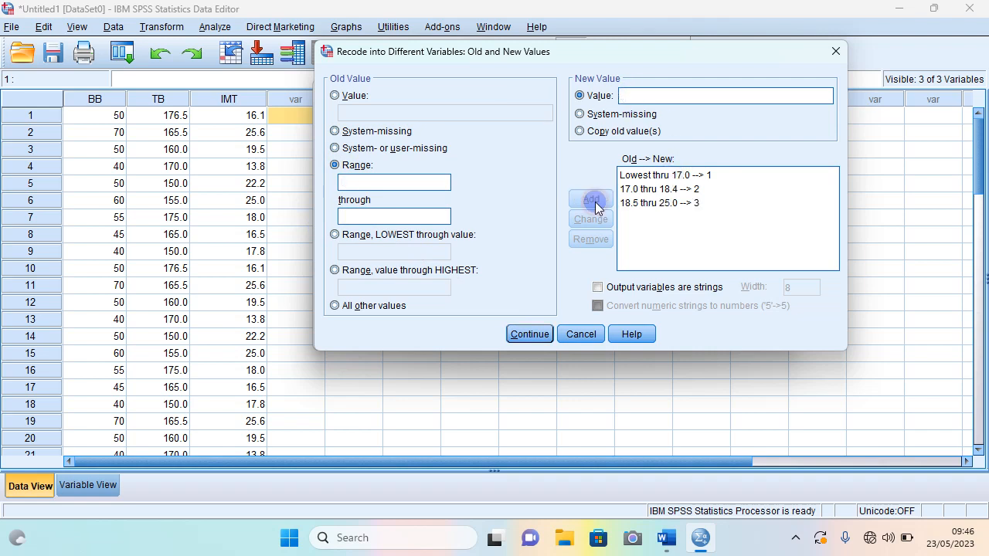
Check the Gemuk Ringan range in the Word document and add an SPSS recode rule turning 25.1 through 27.0 into 4.
click(667, 538)
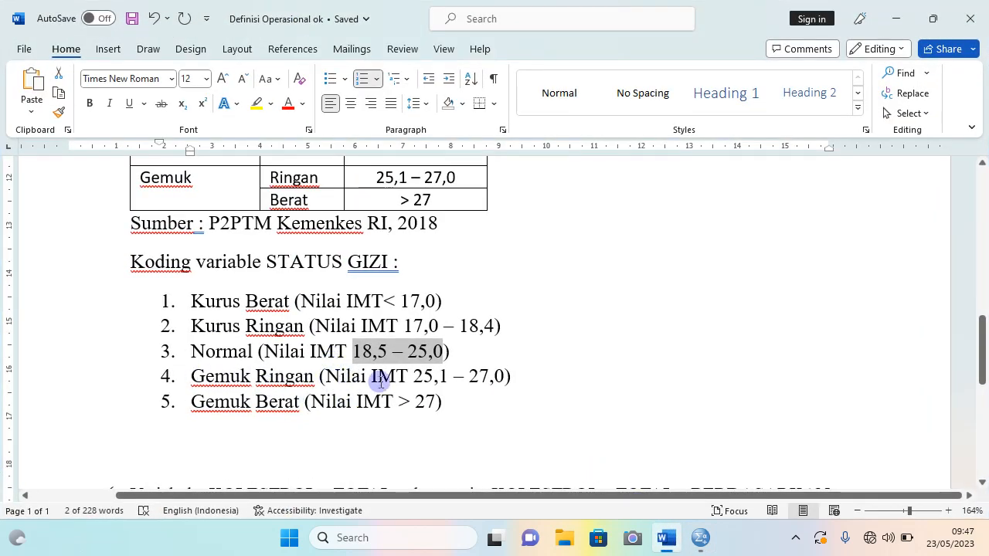
drag(415, 377, 502, 377)
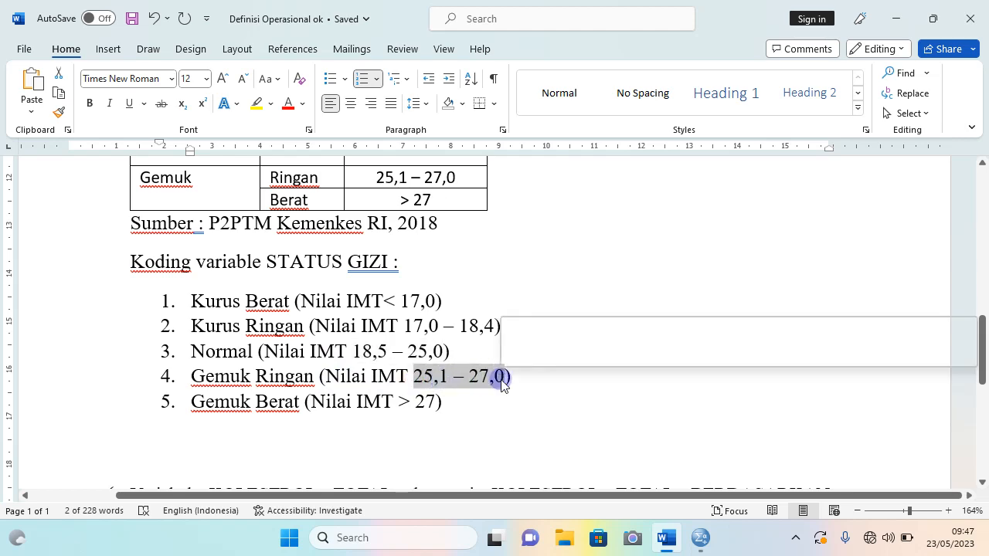
click(665, 541)
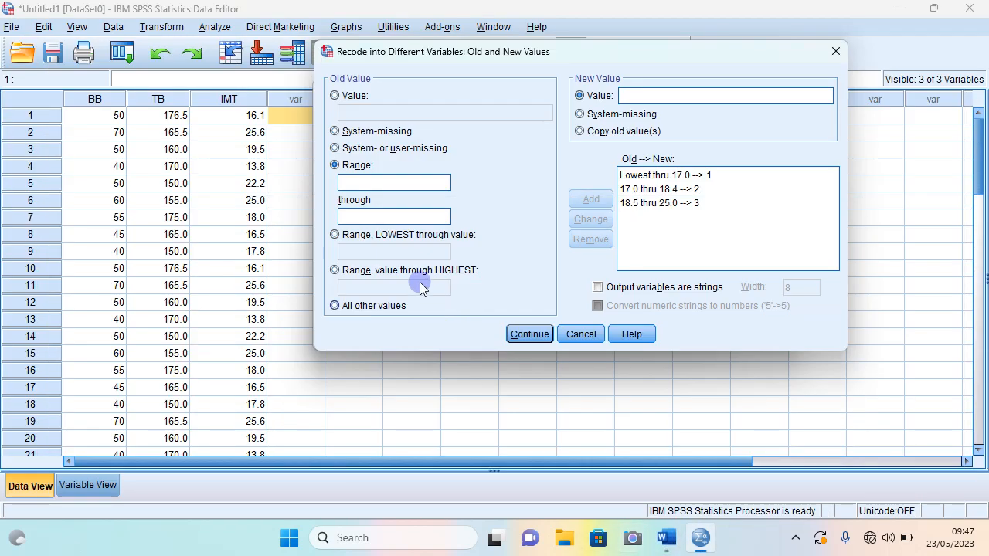
click(347, 182)
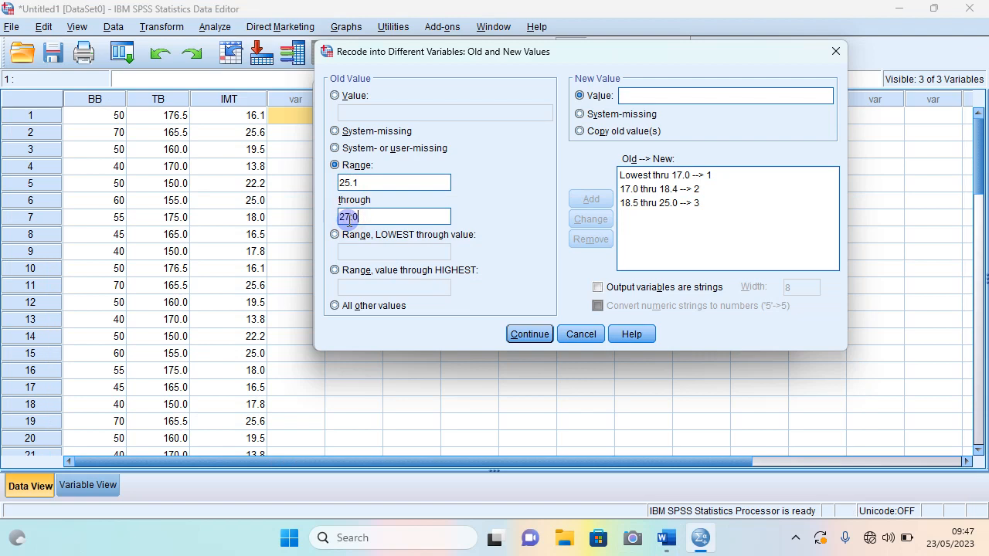
click(620, 95)
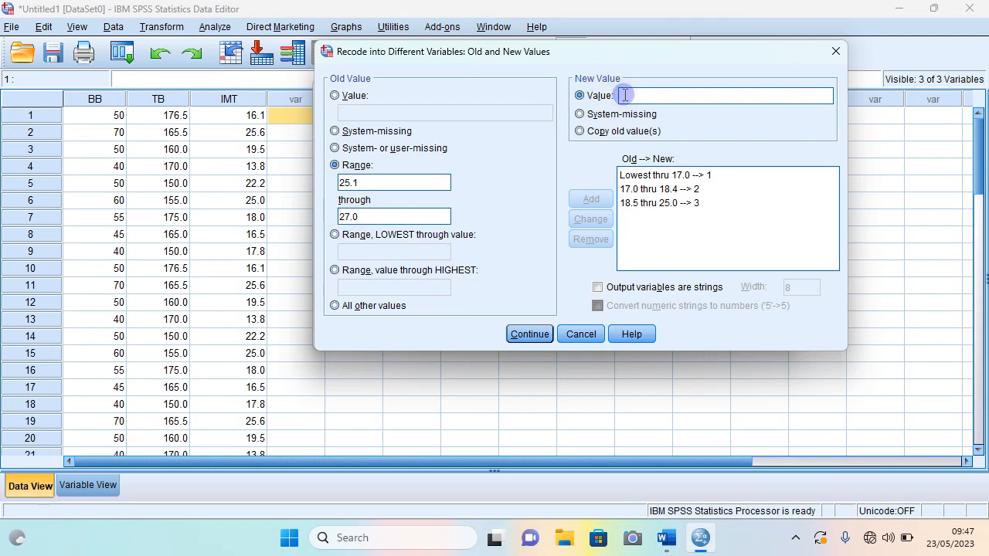
text(4)
key(BackSpace)
text(4)
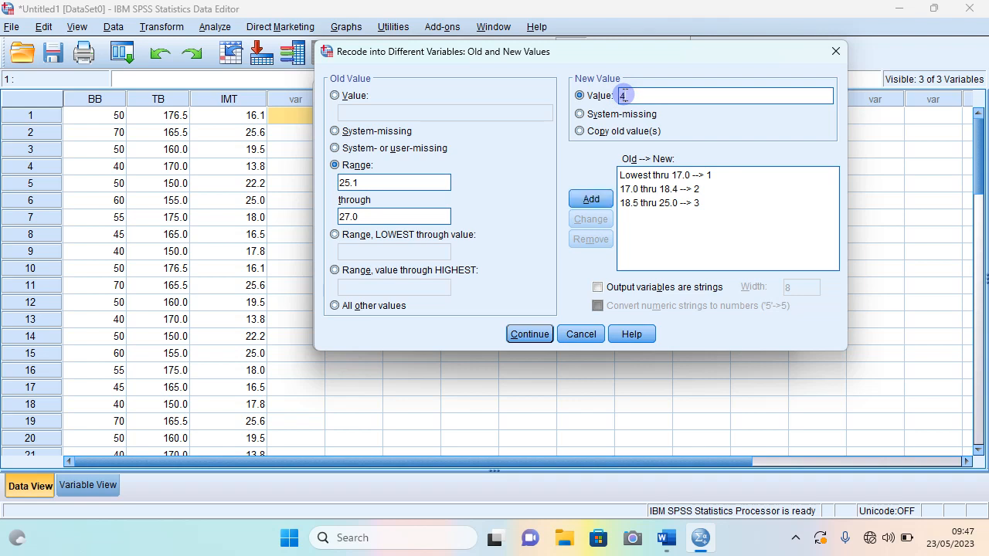
click(591, 198)
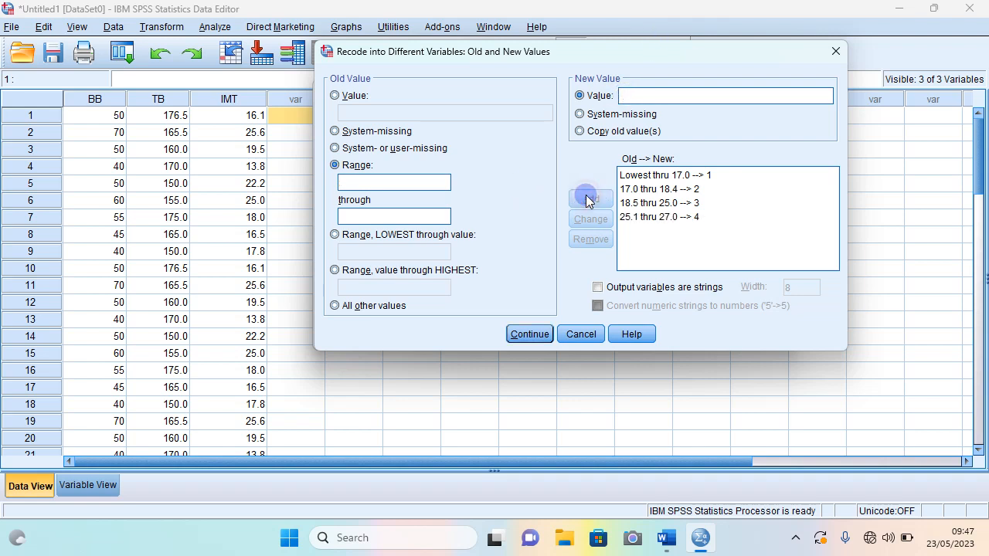
Check the Gemuk Berat range in the Word document and add an SPSS recode rule turning 27 through the highest into 5.
click(668, 538)
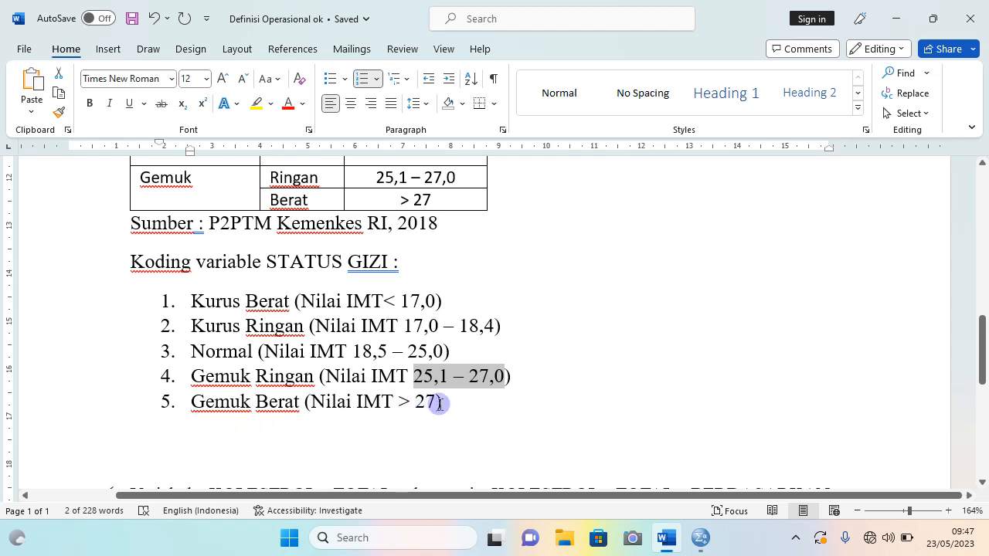
click(673, 545)
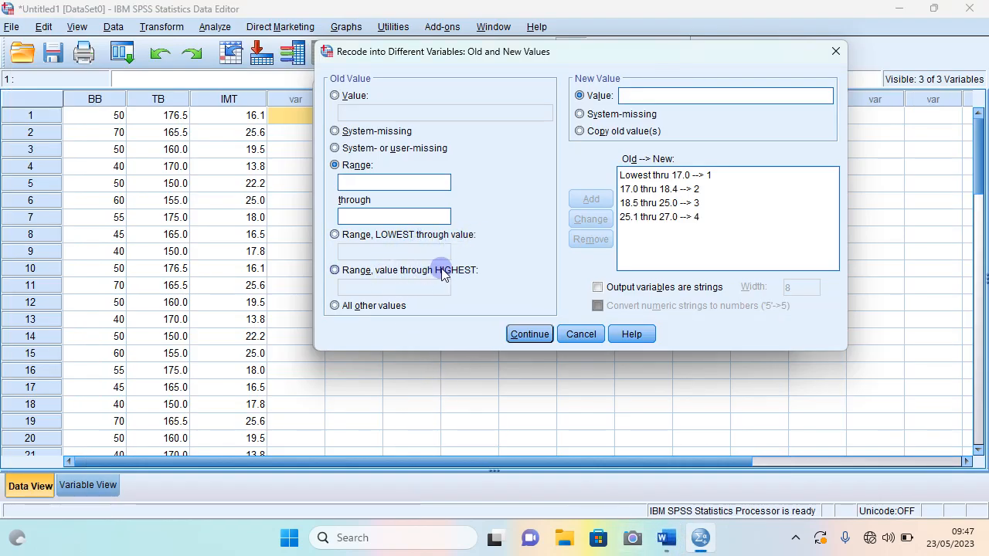
click(346, 272)
click(356, 288)
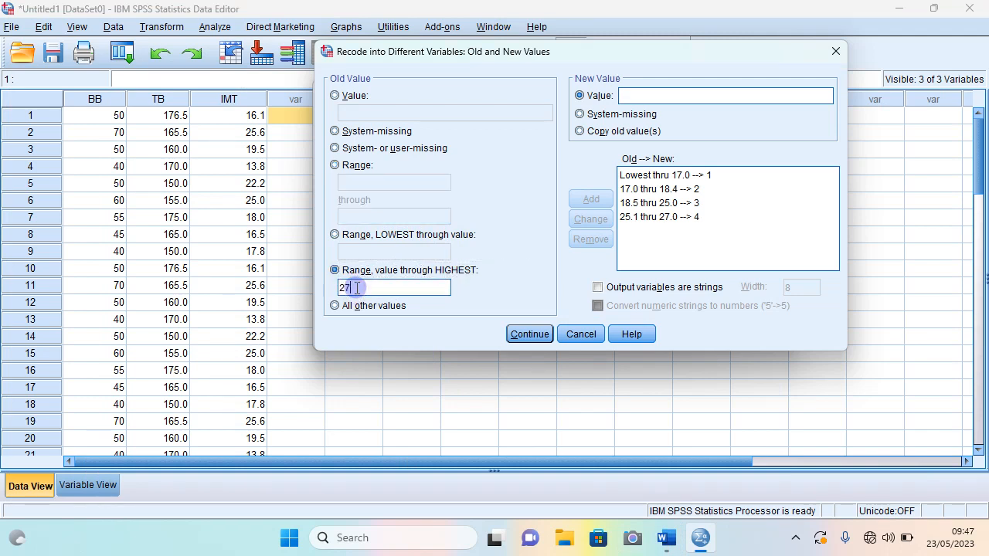
click(643, 97)
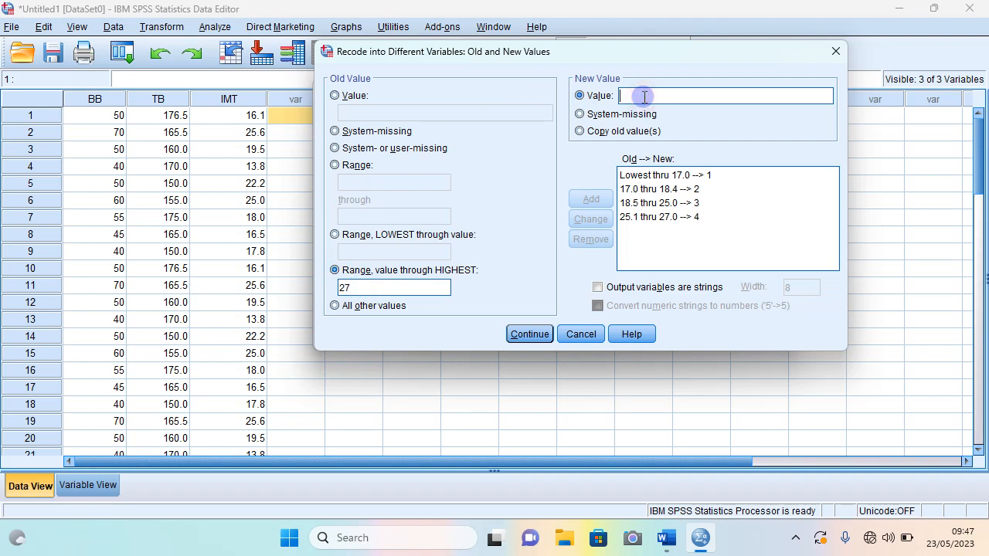
text(5)
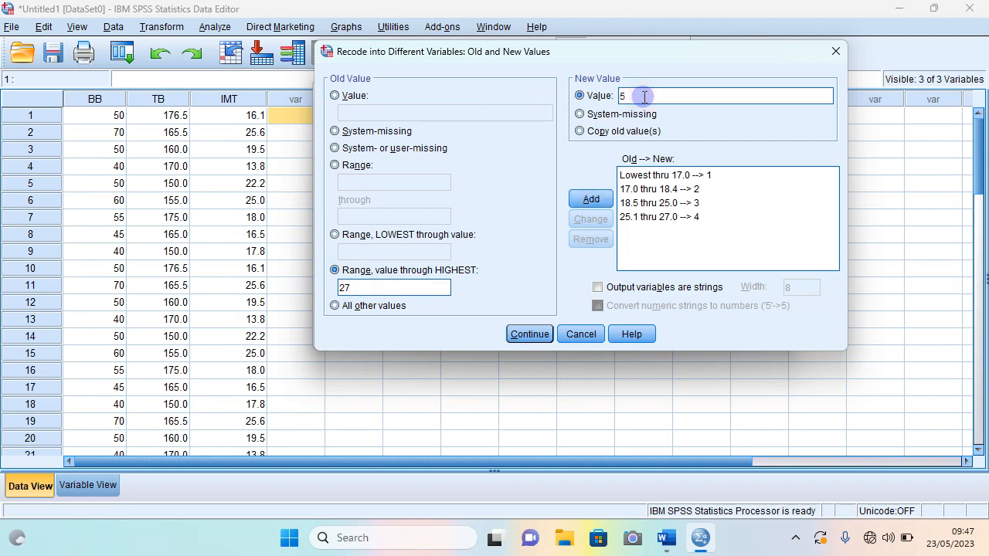
click(589, 199)
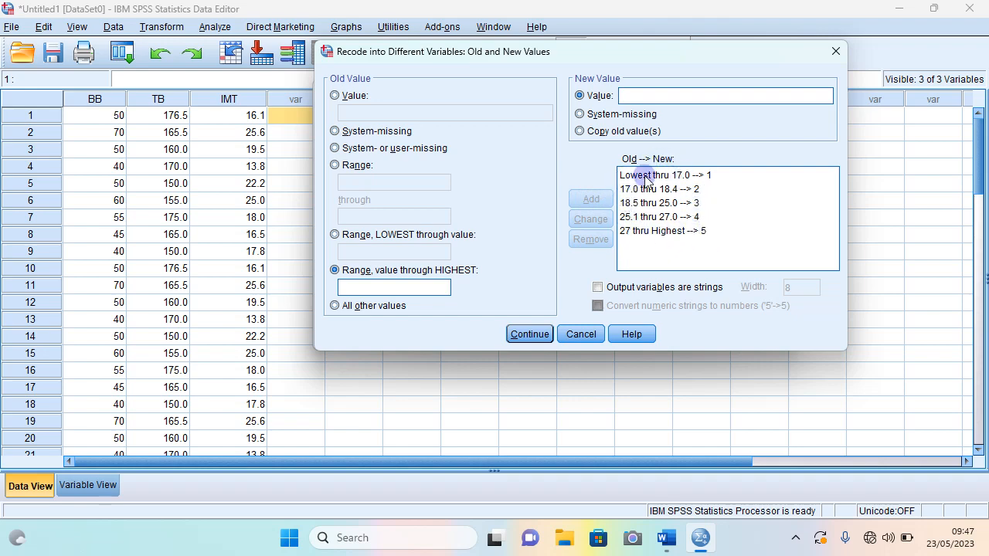
Recheck the rules against the coding list in Word, run the SPSS recode into Kategori1 and discard its output log.
click(666, 538)
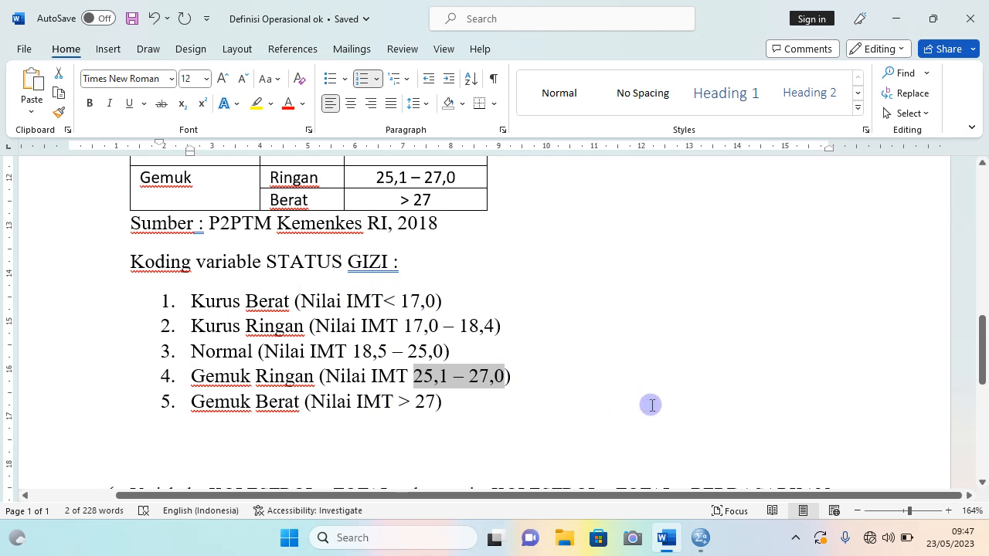
click(667, 536)
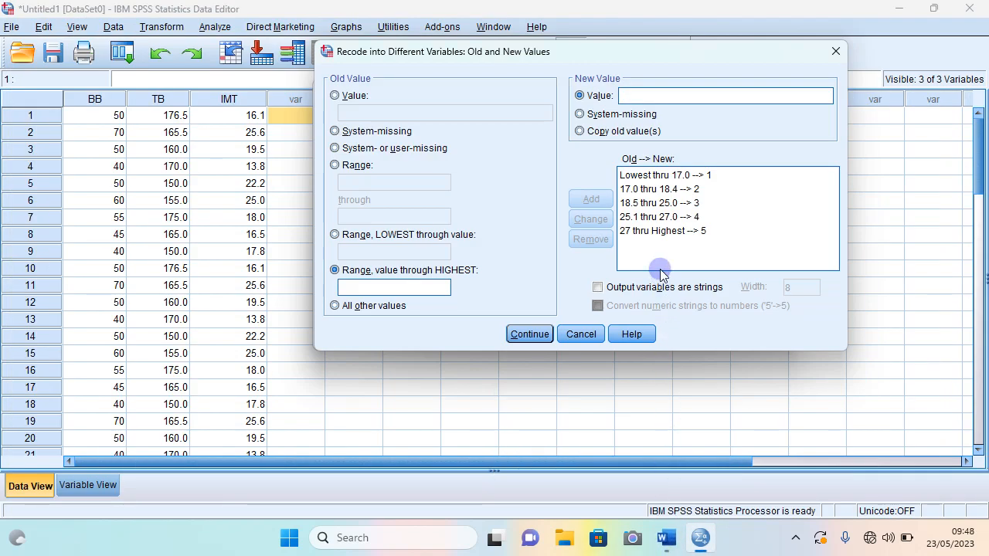
click(529, 335)
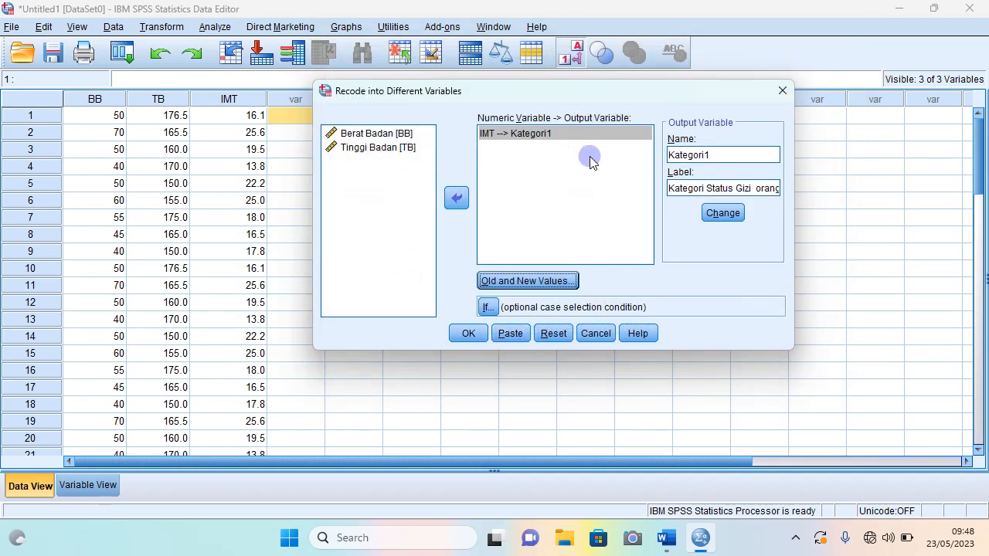
click(468, 333)
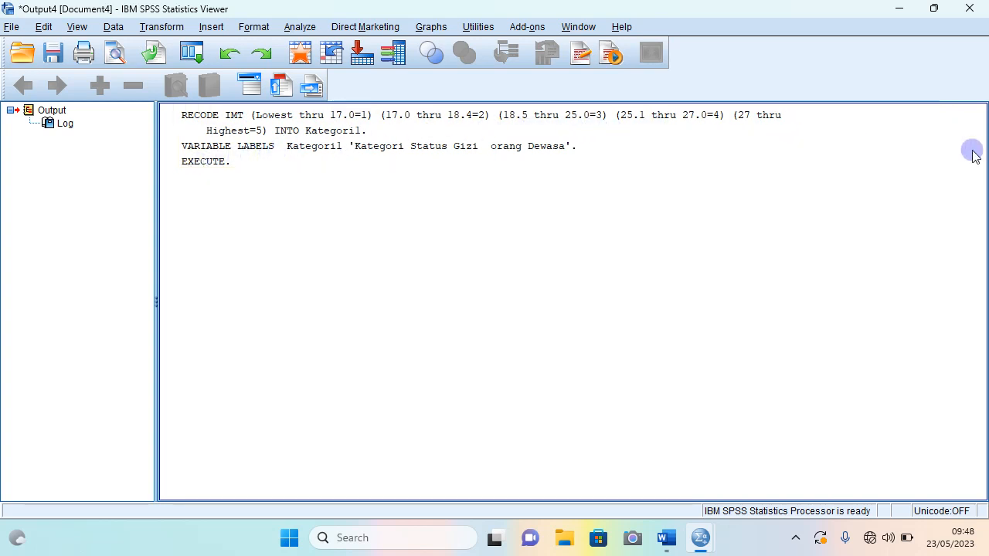
click(968, 8)
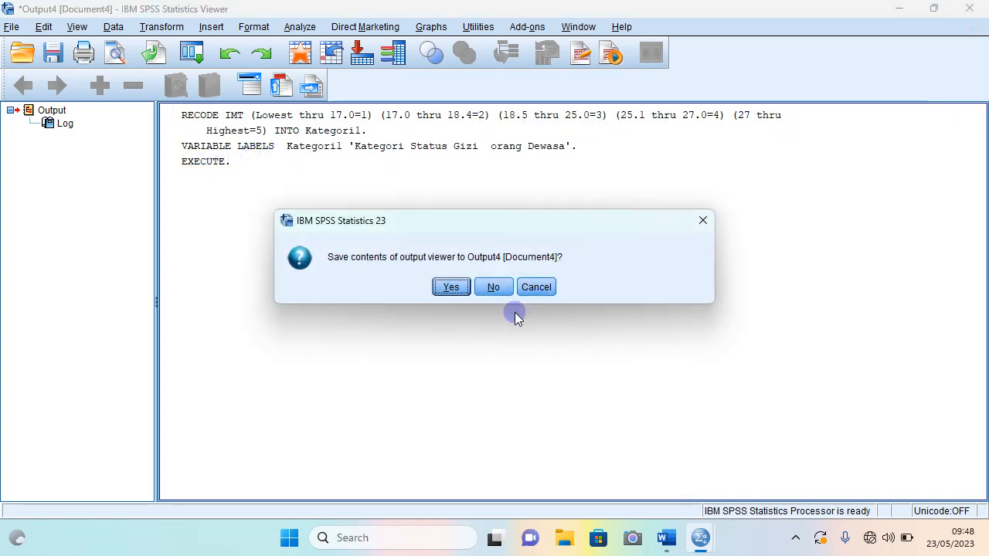
click(494, 287)
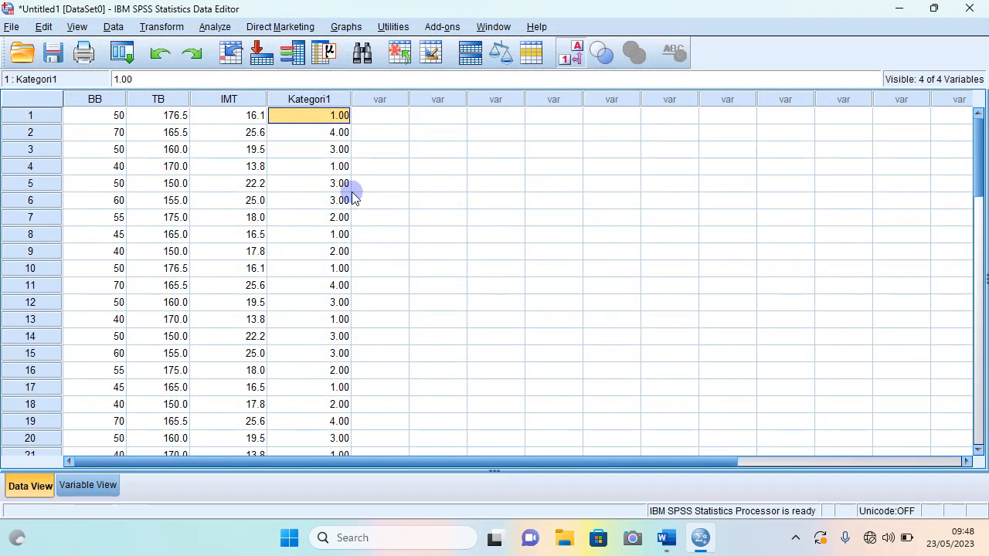
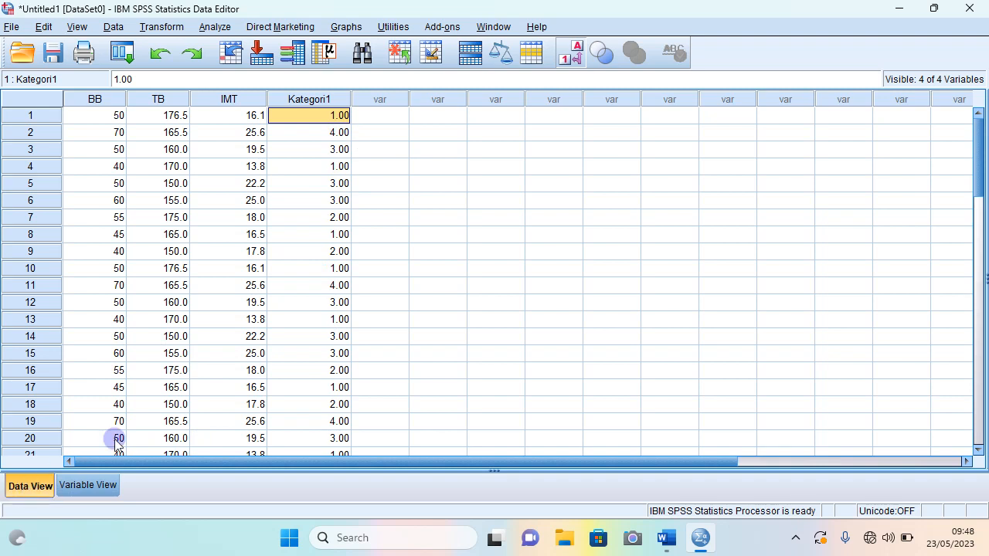
Widen the Label column in the variable definitions to fit the full label of Kategori1.
click(34, 491)
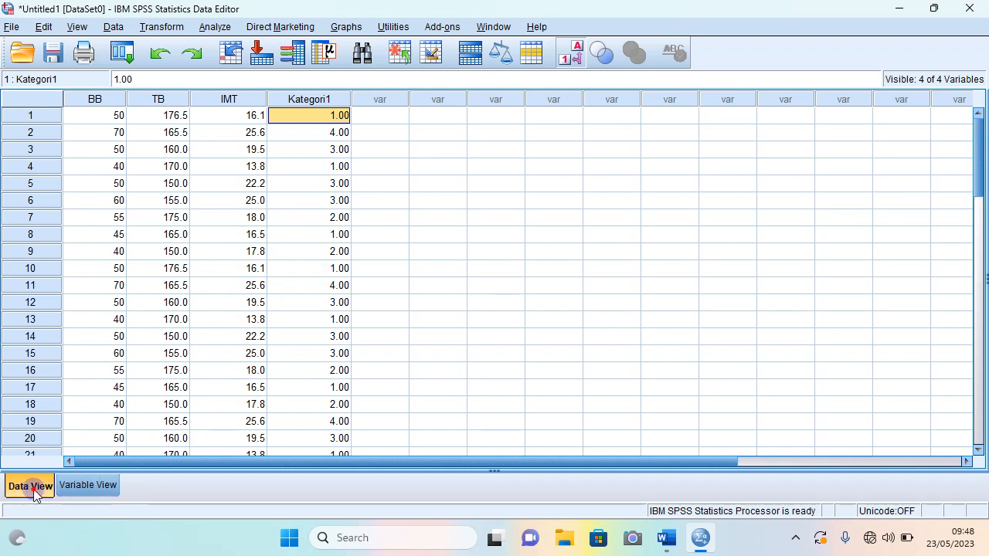
click(84, 487)
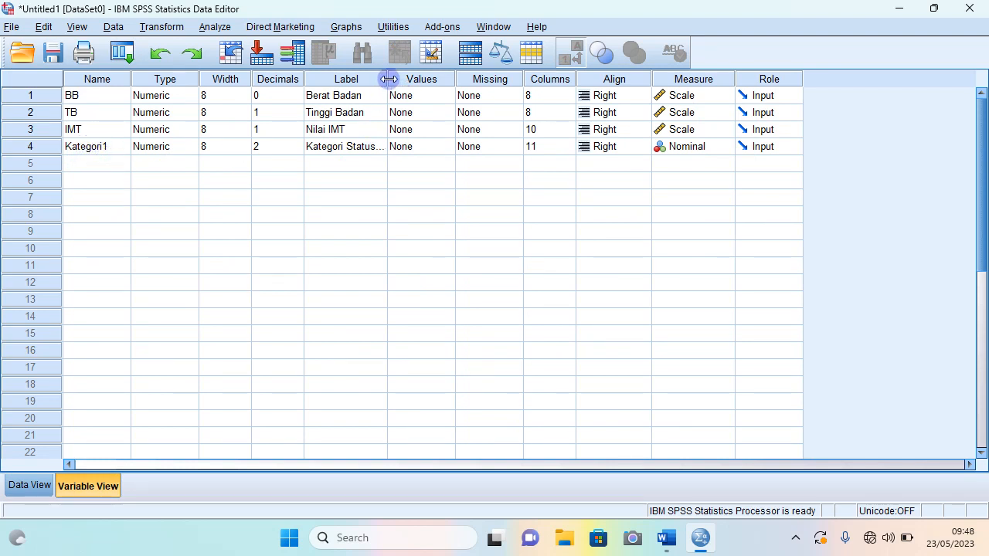
drag(387, 79, 496, 99)
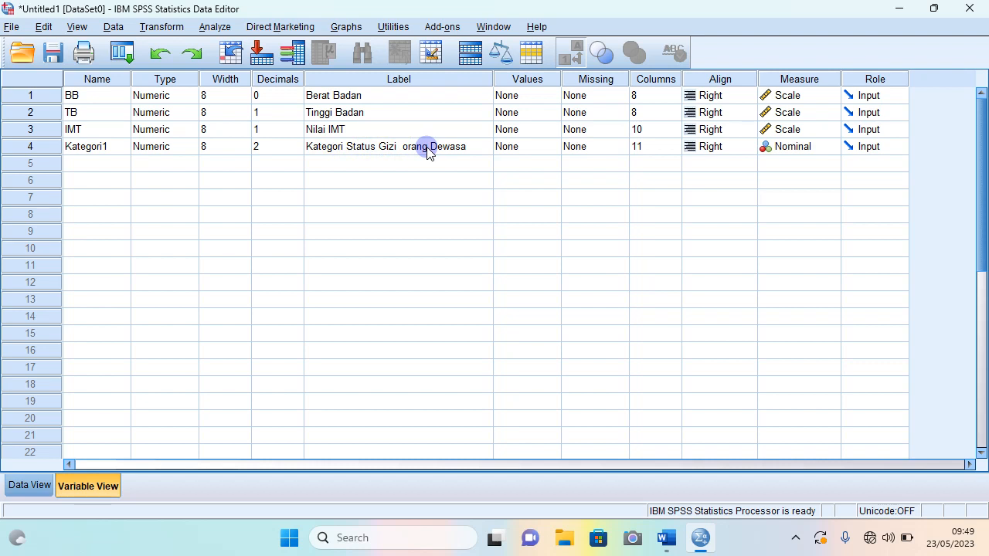
Set the number of decimals of the Kategori1 variable to 0.
click(23, 486)
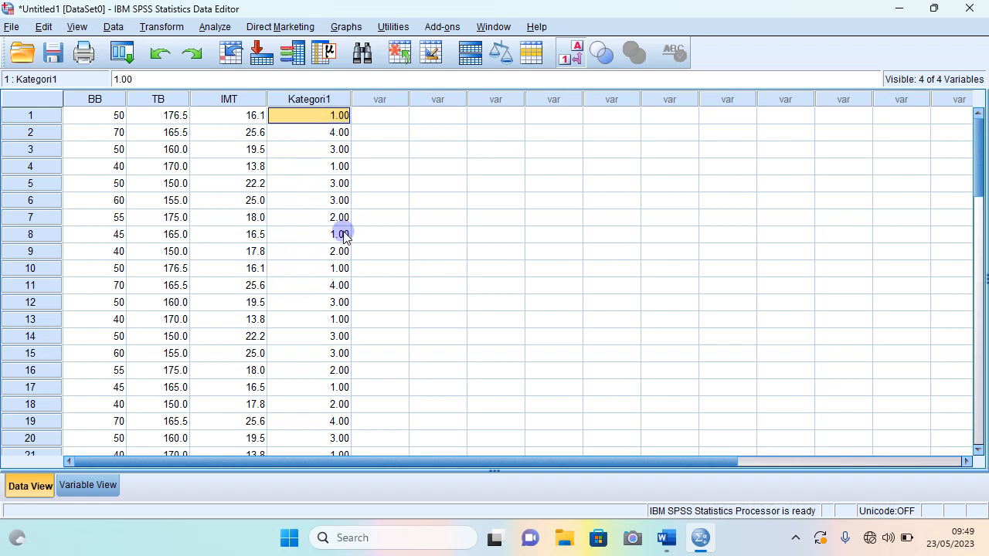
click(87, 485)
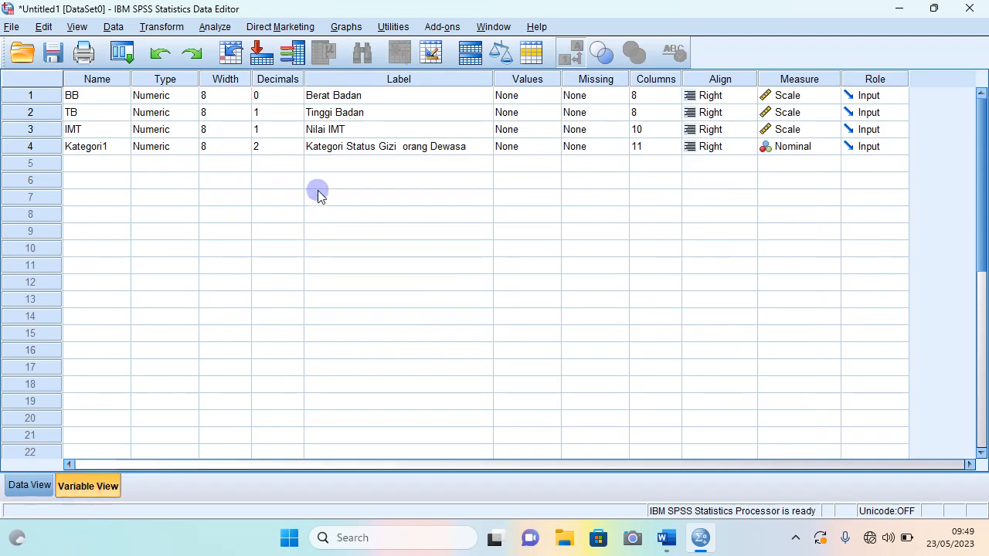
click(300, 148)
click(299, 151)
click(300, 151)
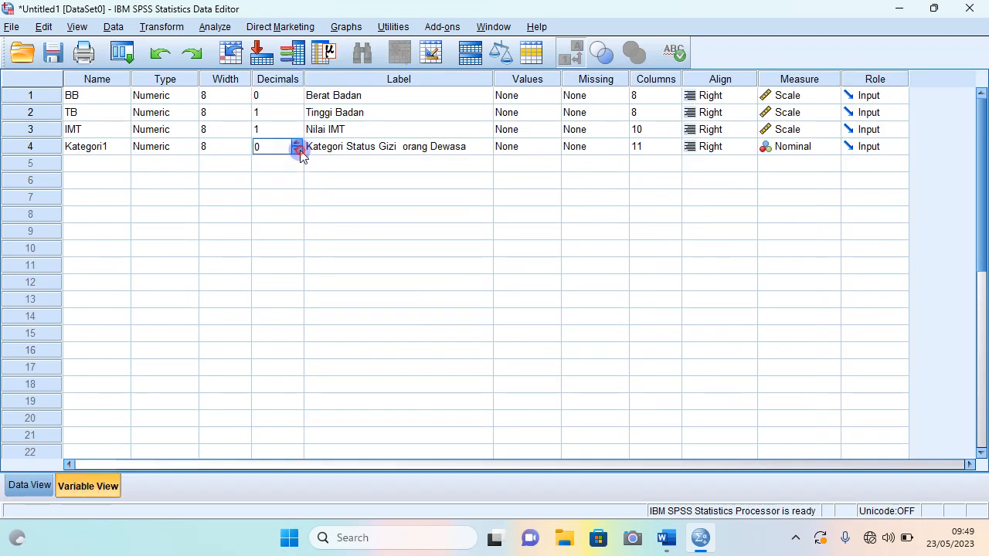
Review the Kategori1 codes in the data rows, checking individual cases against their IMT values.
click(35, 485)
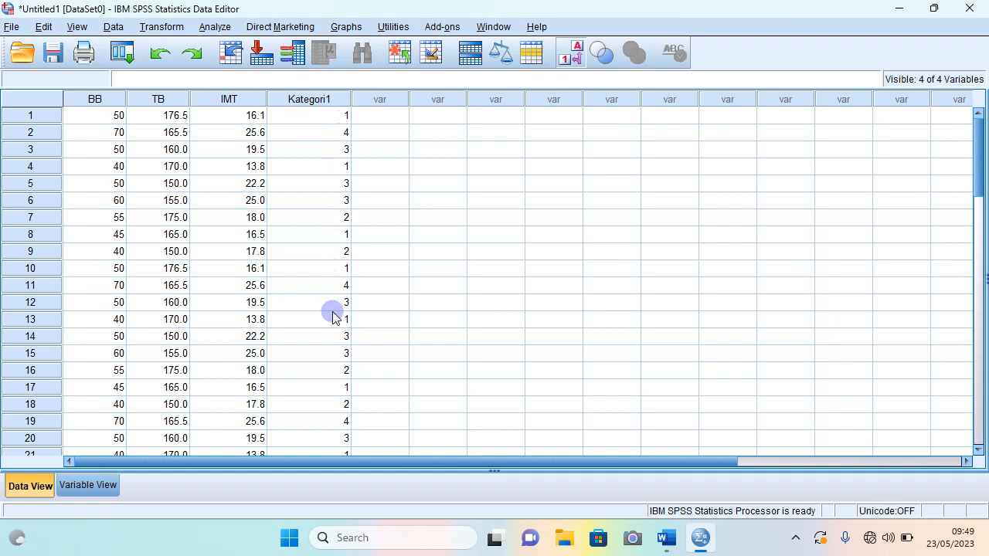
scroll(332, 317, down, 6)
scroll(332, 317, down, 2)
scroll(332, 317, up, 8)
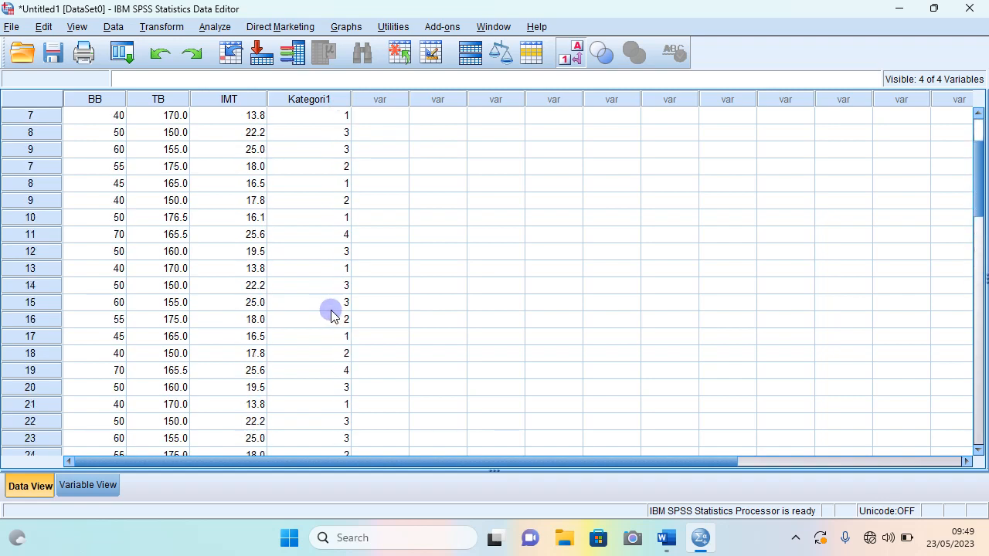
click(326, 99)
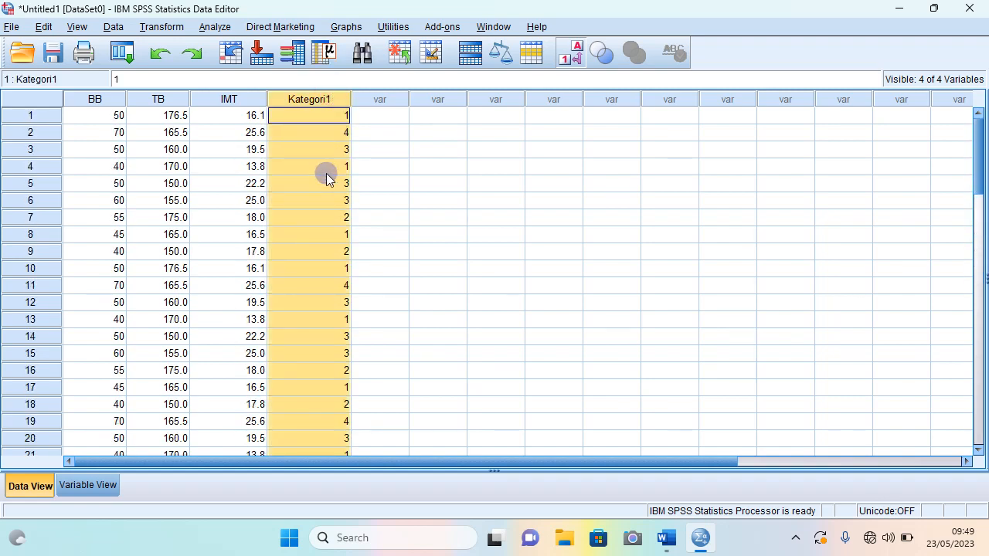
click(345, 117)
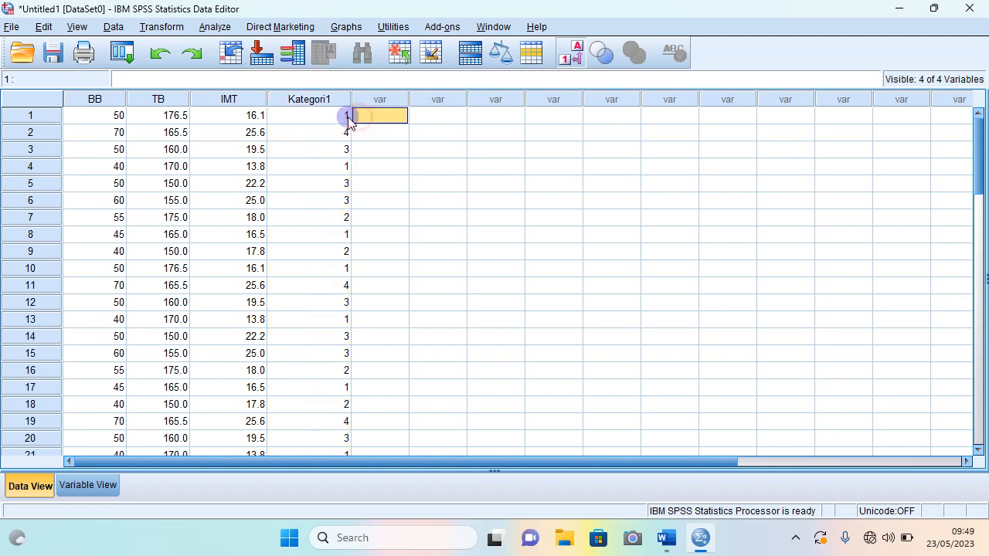
click(339, 133)
click(338, 115)
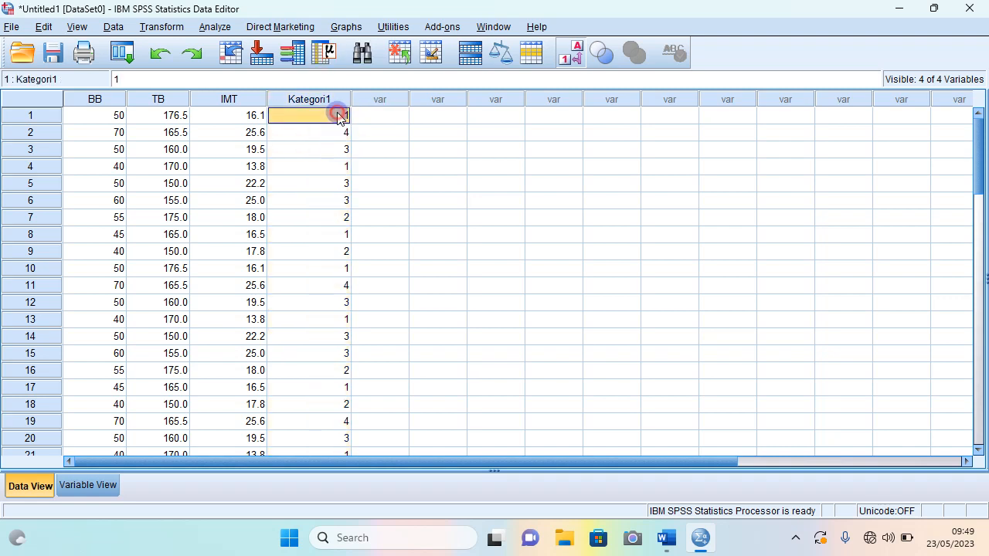
click(343, 136)
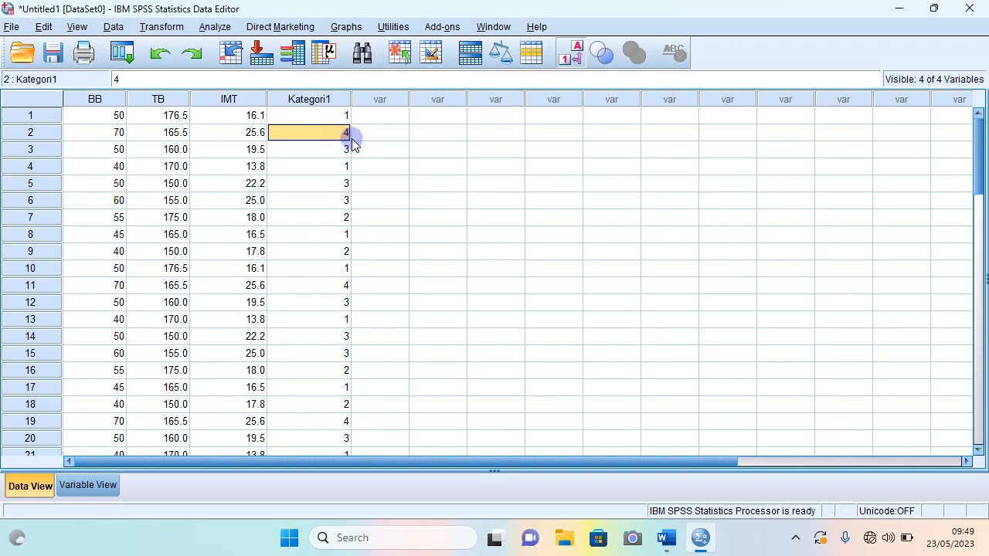
click(345, 153)
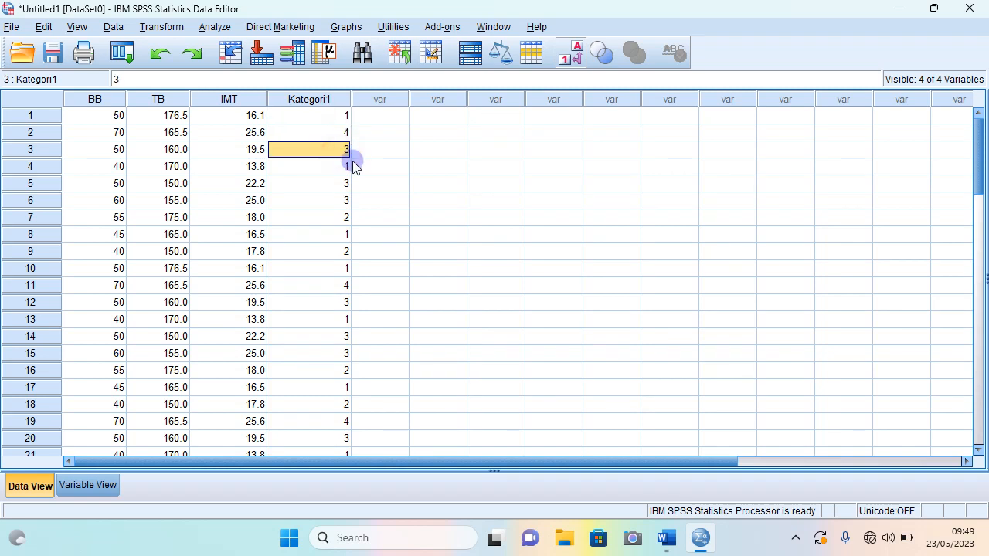
click(338, 219)
scroll(345, 372, down, 1)
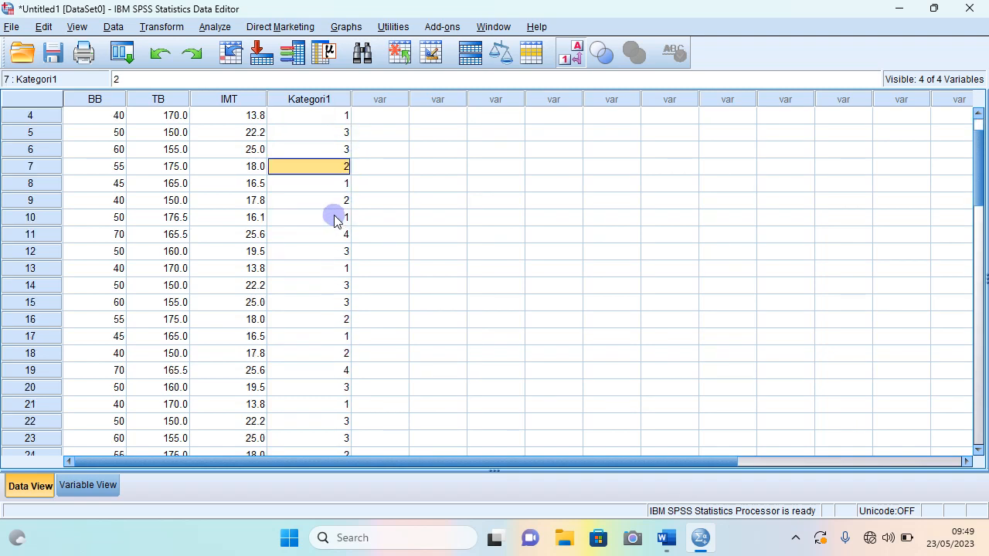
scroll(333, 190, up, 1)
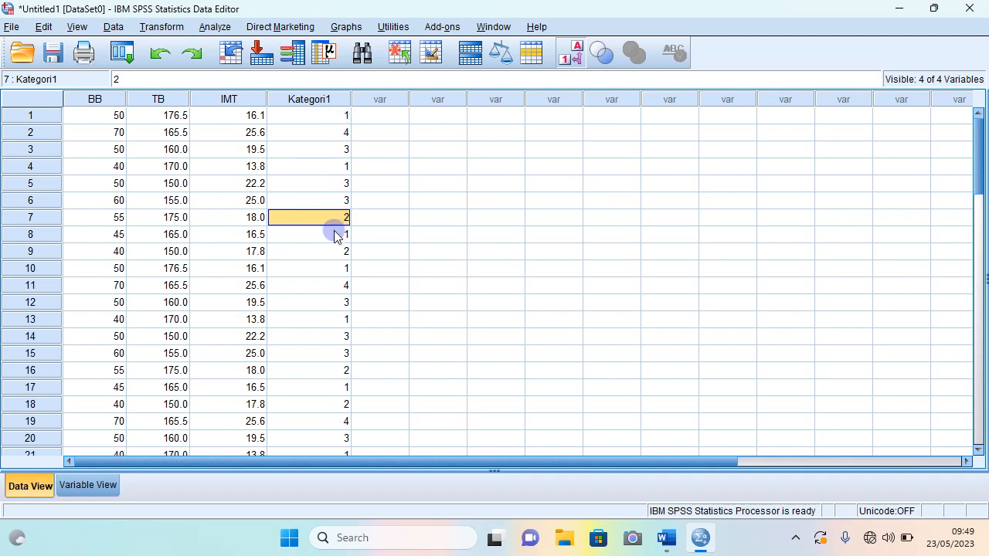
Open the value labels of Kategori1 in the variable definitions and consult the STATUS GIZI coding list in Word.
click(84, 487)
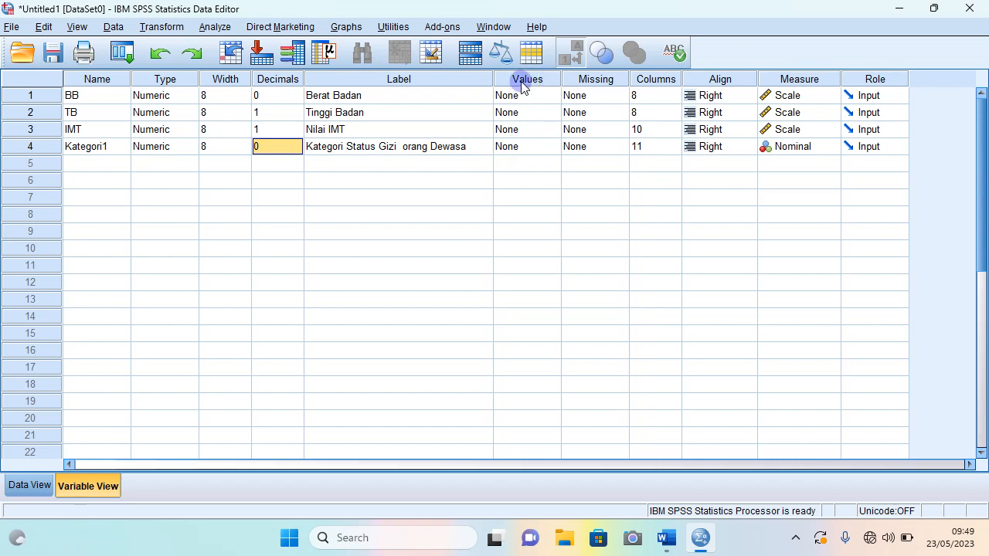
double_click(551, 148)
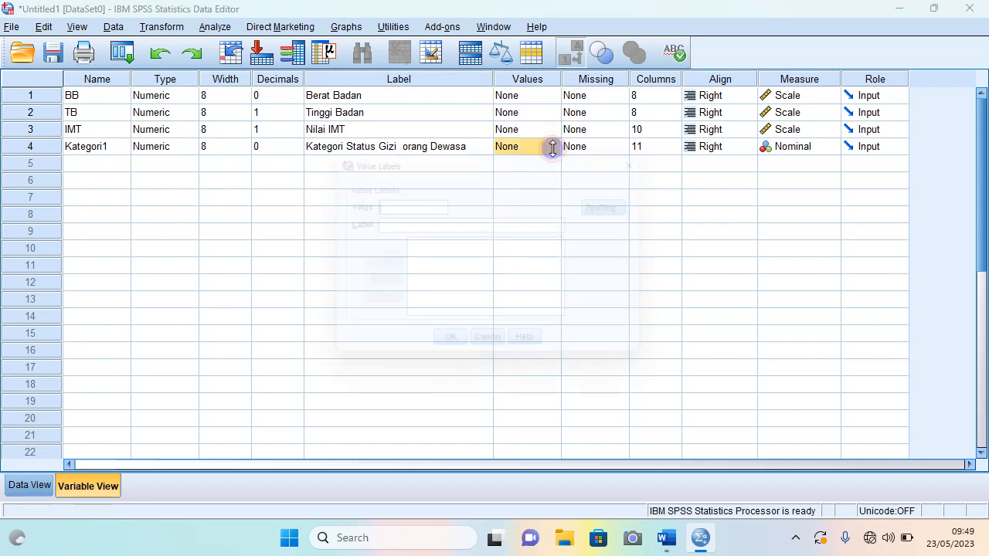
drag(431, 156, 433, 171)
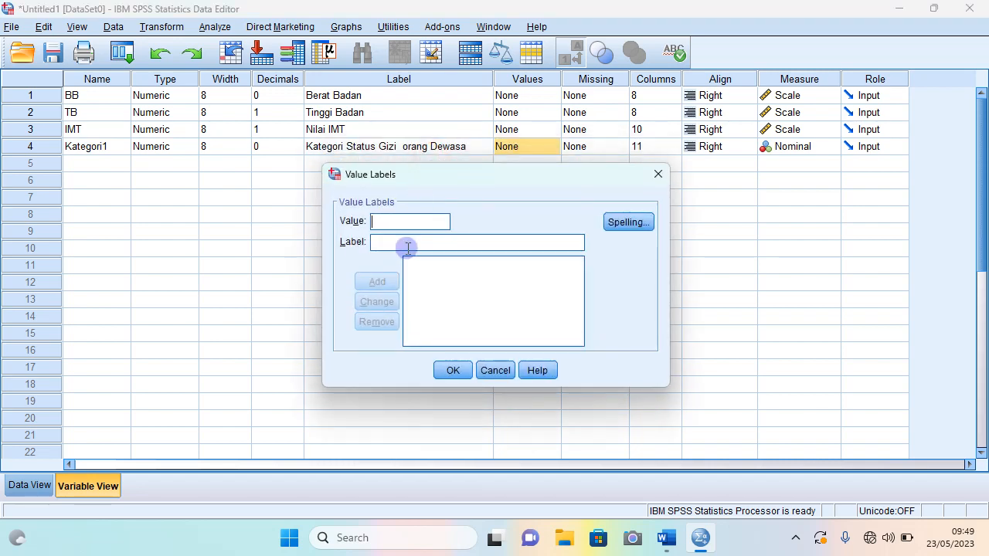
click(666, 537)
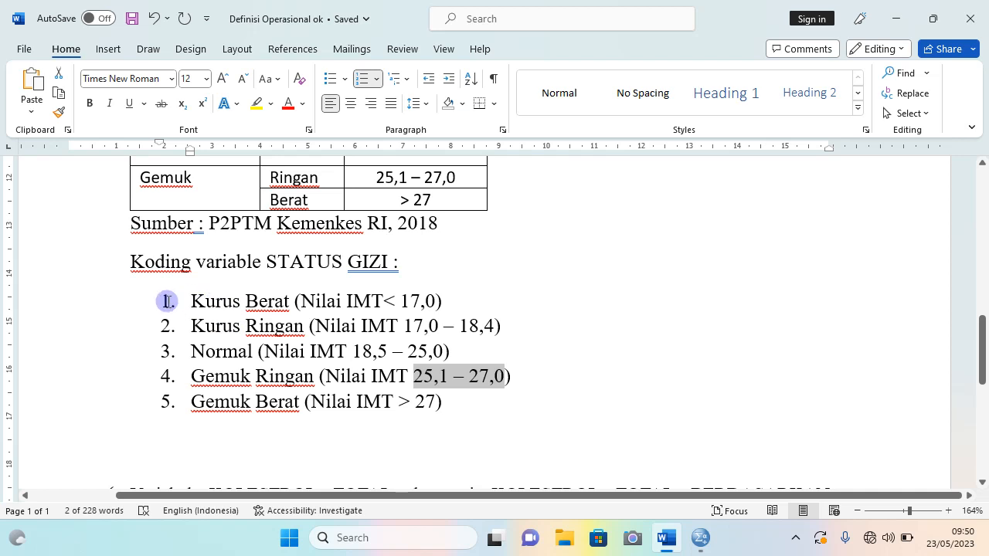
drag(167, 302, 243, 303)
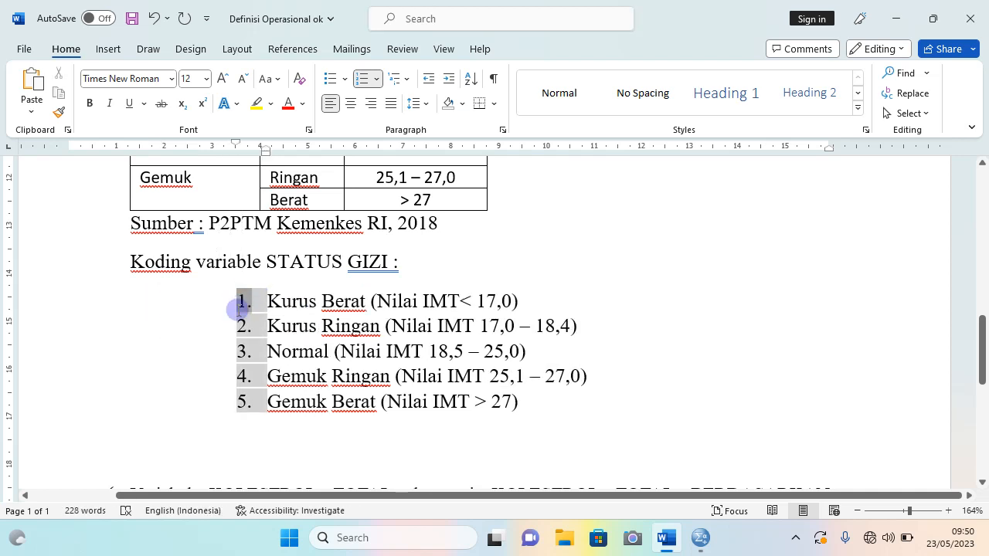
click(289, 302)
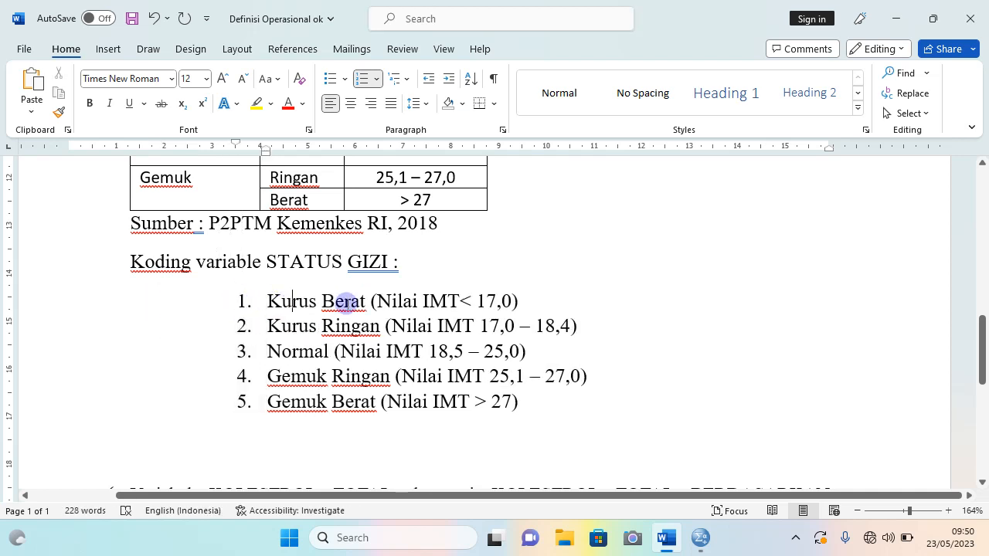
Return to SPSS and add the value label 1 = "Kurus Berat" to Kategori1.
click(667, 539)
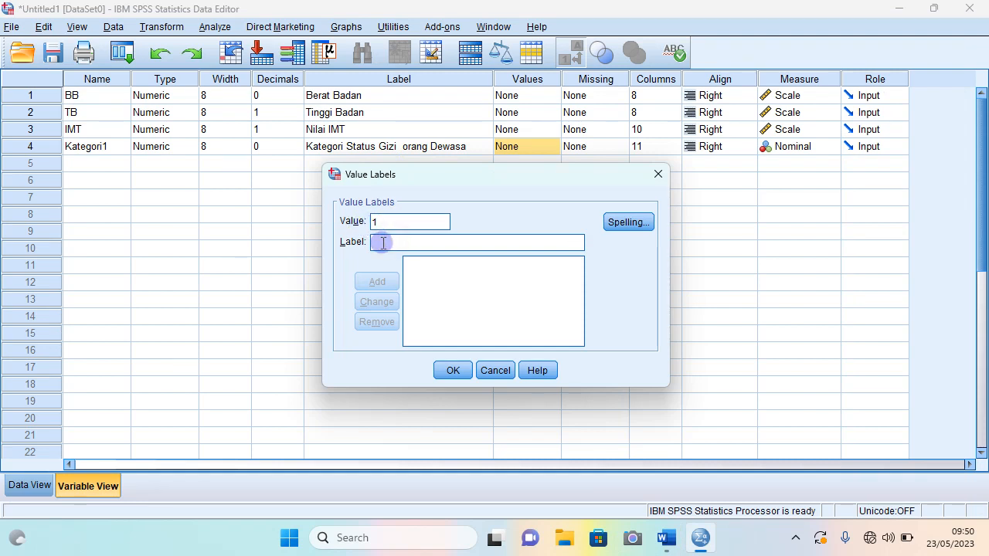
key(Caps_Lock)
text(KU)
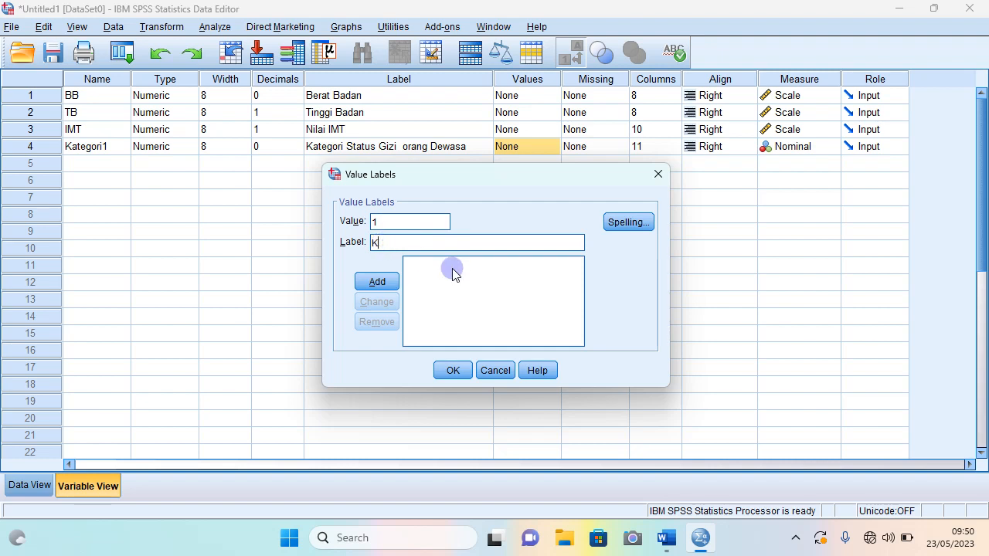
key(Caps_Lock)
text(urus)
key(Caps_Lock)
text(B)
key(Caps_Lock)
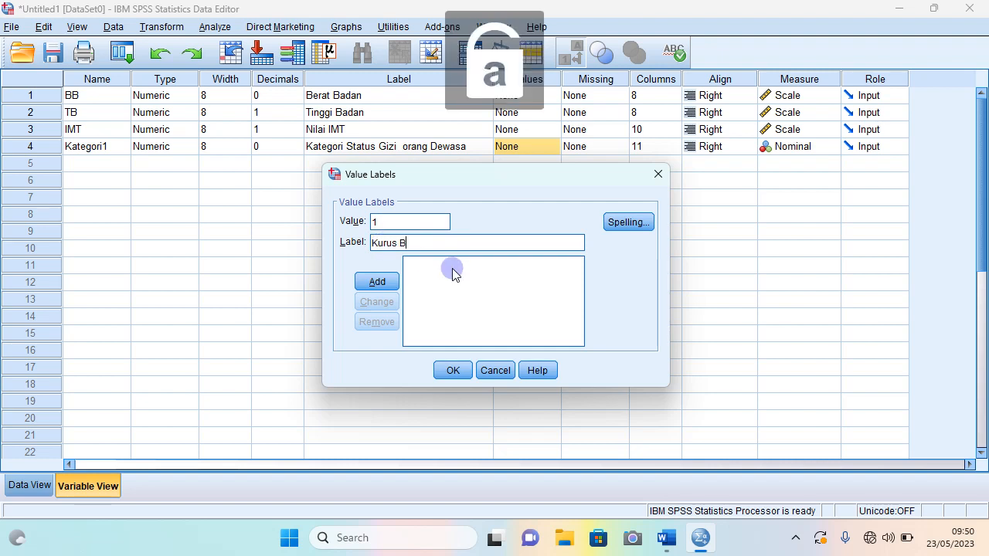
text(erat)
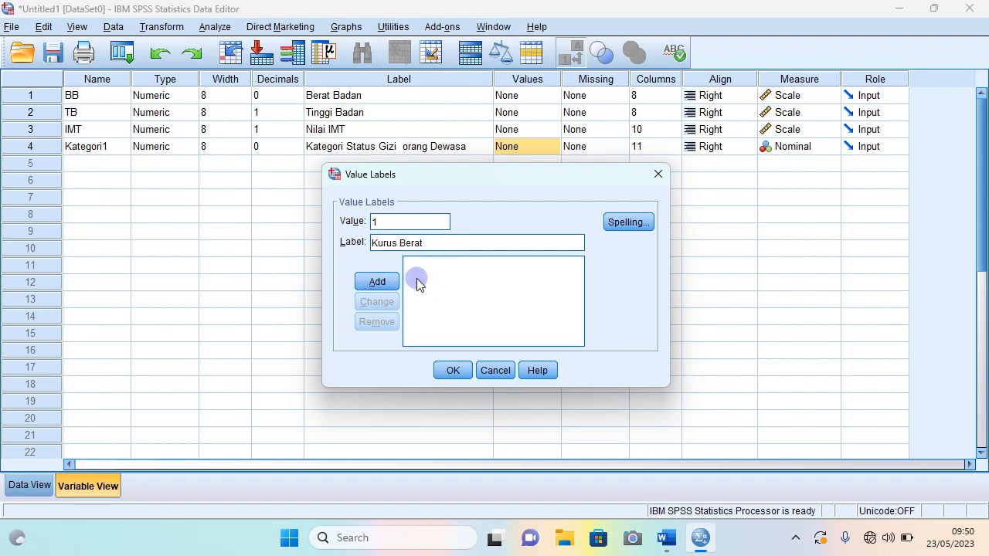
key(Return)
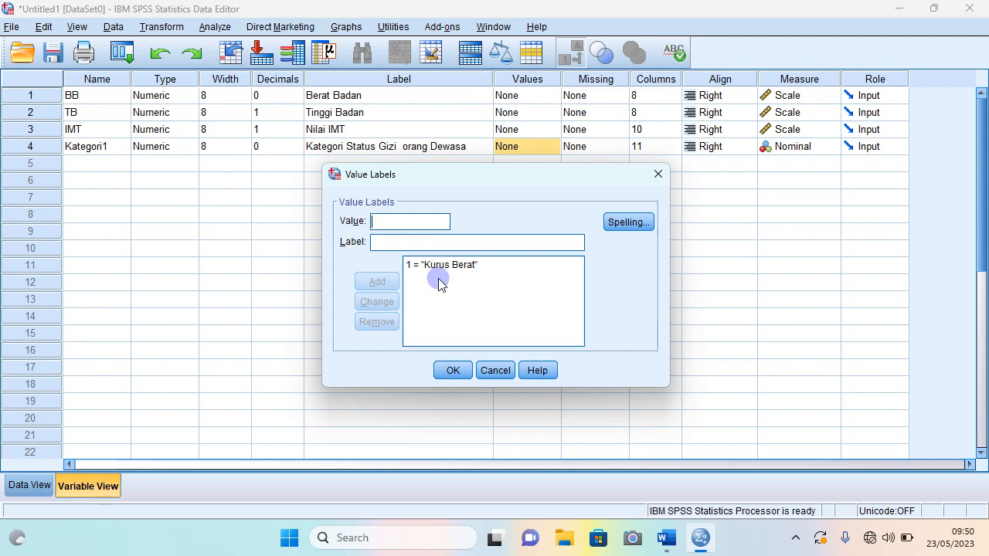
Check the second category in the Word coding list and add the value label 2 = "Kurus Ringan" in SPSS.
click(664, 541)
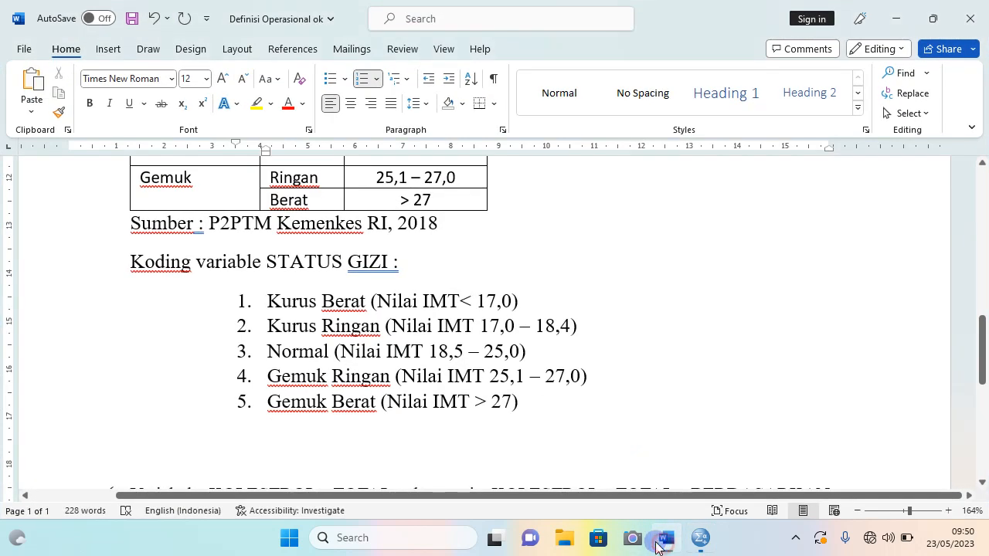
click(664, 541)
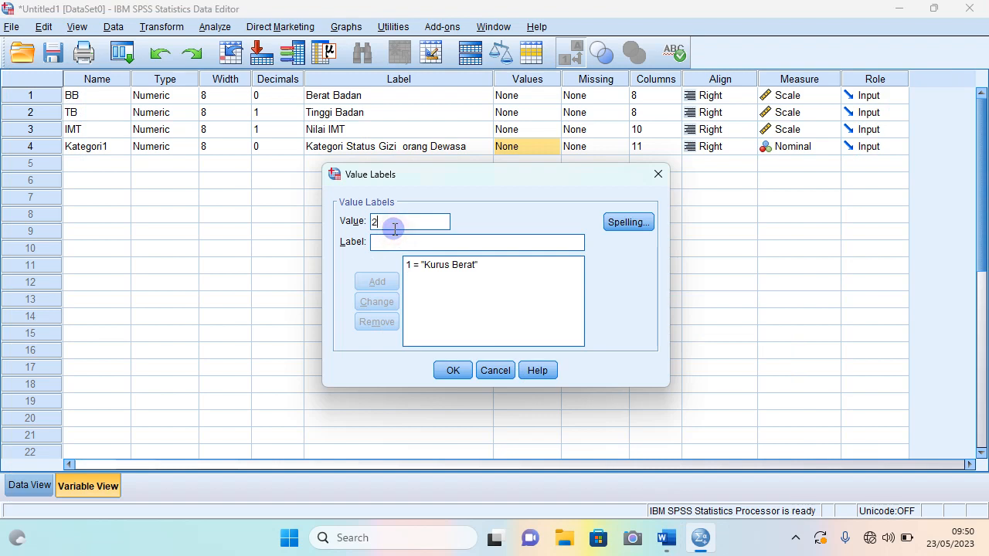
key(Caps_Lock)
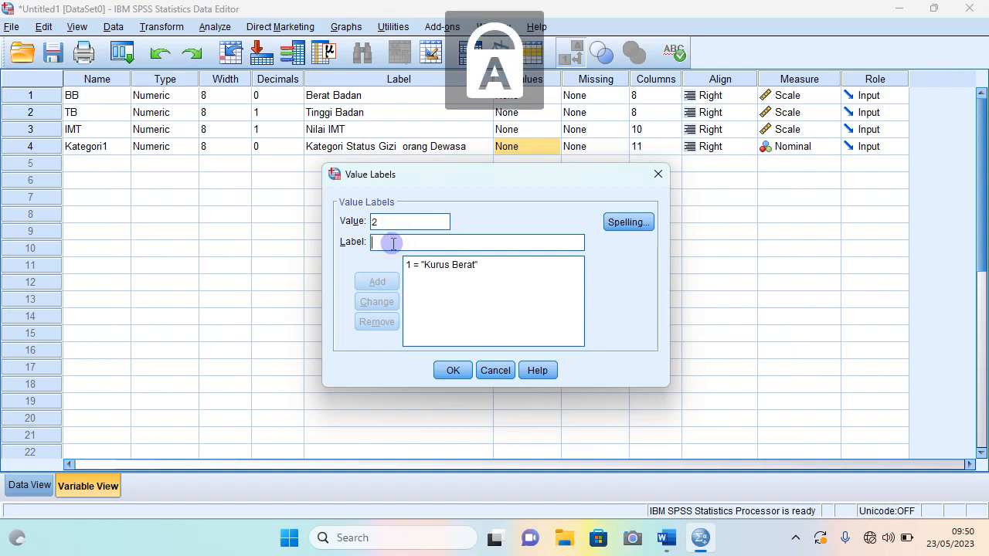
text(K)
key(Caps_Lock)
text(uru)
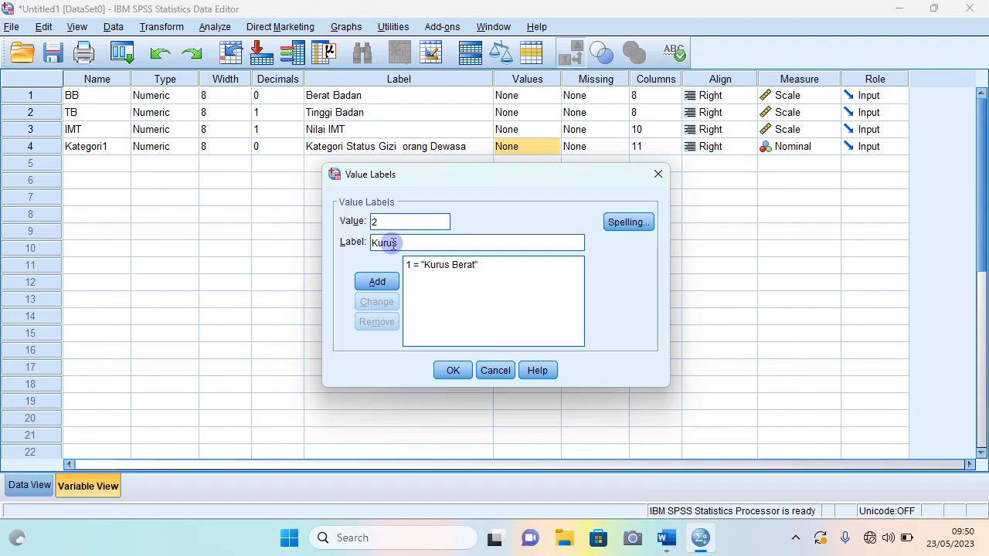
text(s)
key(Caps_Lock)
text(R)
key(Caps_Lock)
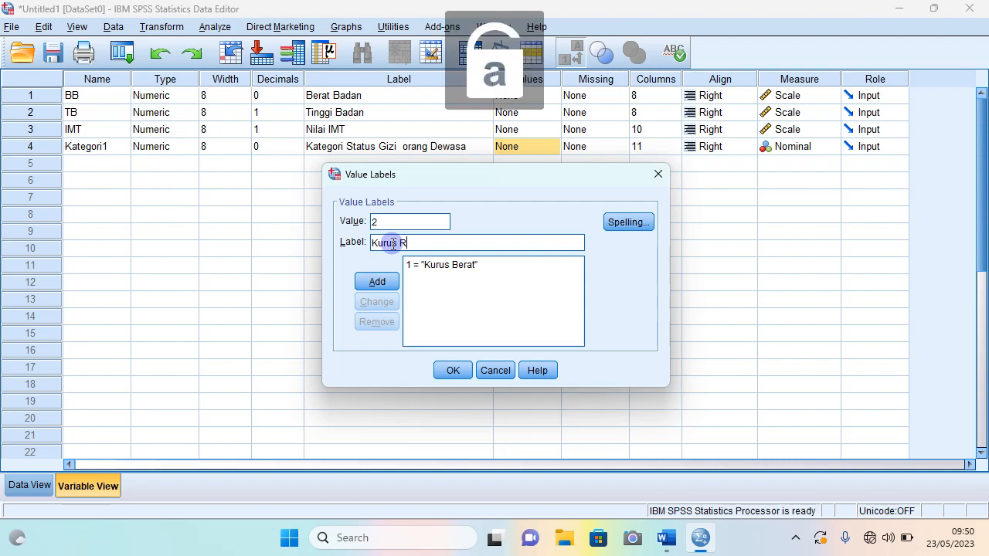
text(ingan)
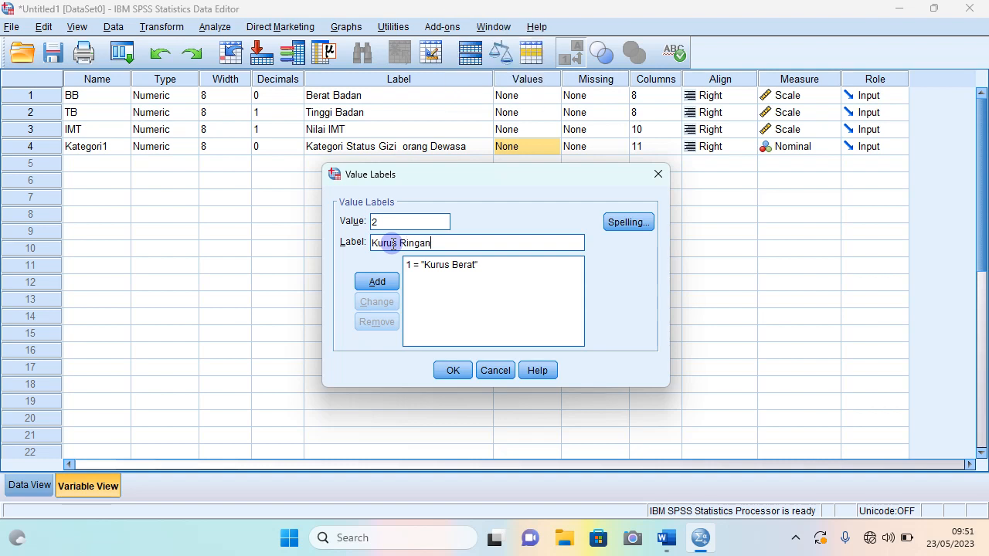
key(Return)
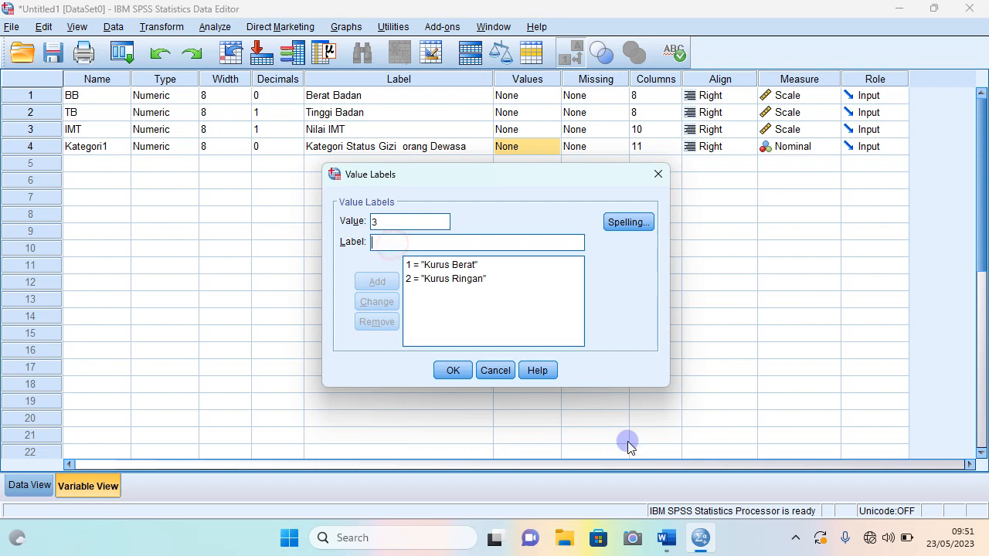
Check the third category in the Word coding list and add the value label 3 = "Normal" in SPSS.
click(665, 541)
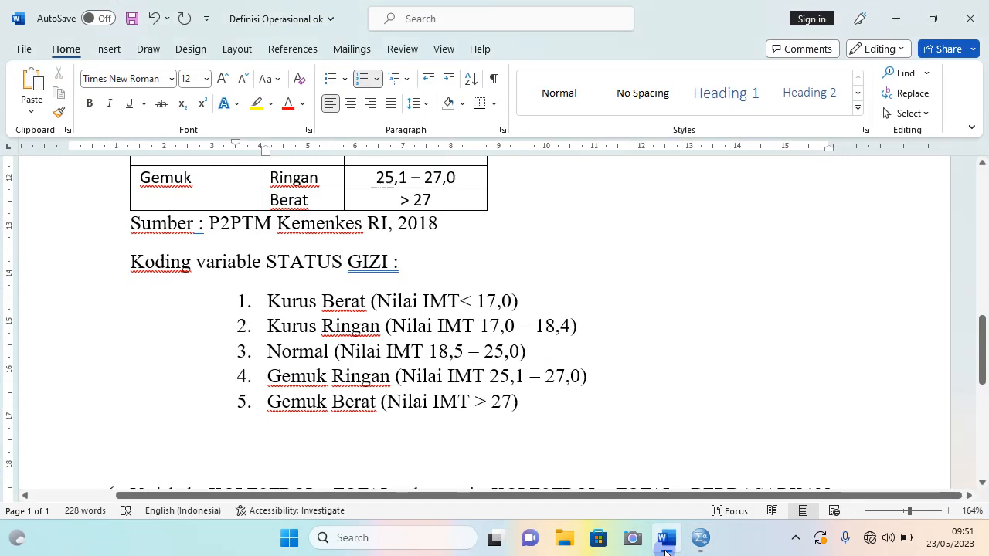
key(alt+Tab)
text(n)
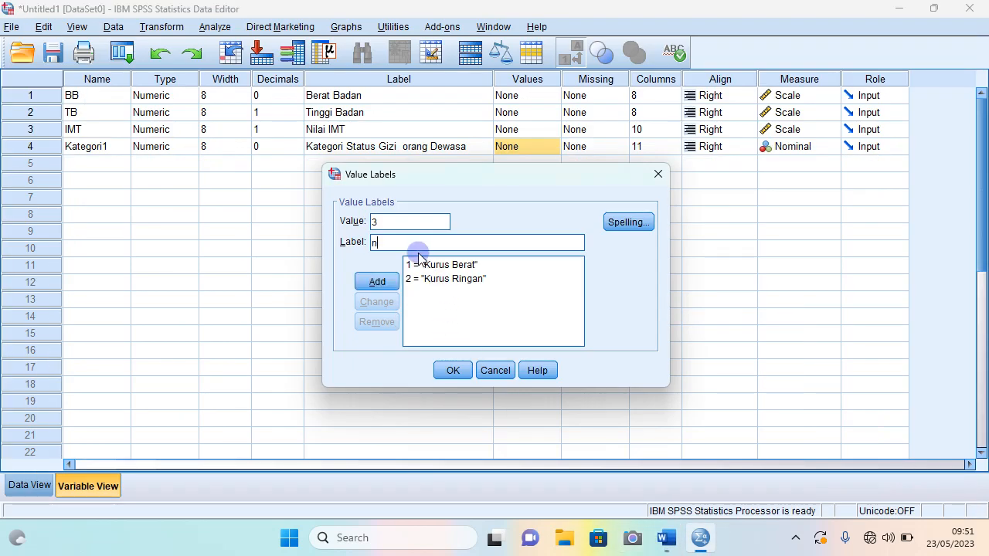
key(BackSpace)
key(Caps_Lock)
text(N)
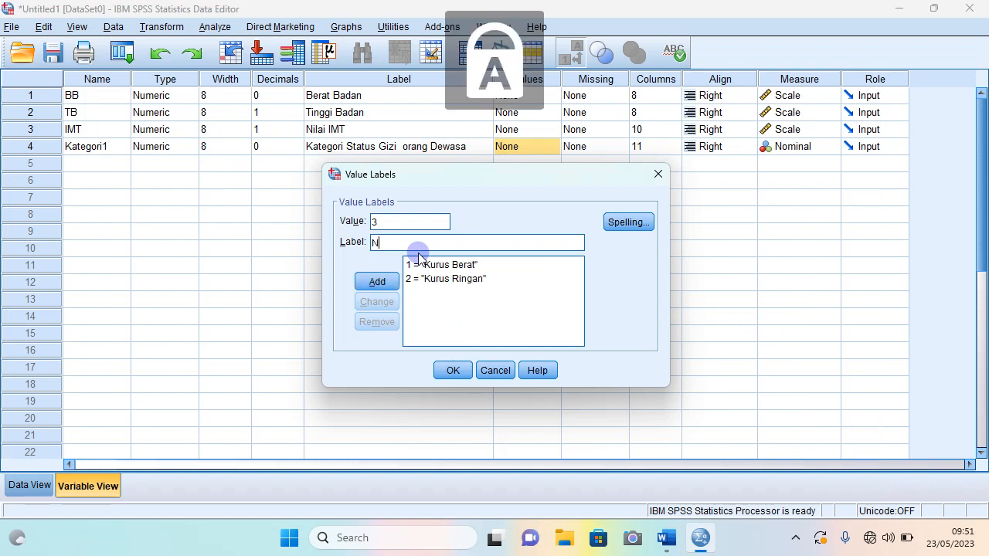
key(Caps_Lock)
text(ormal)
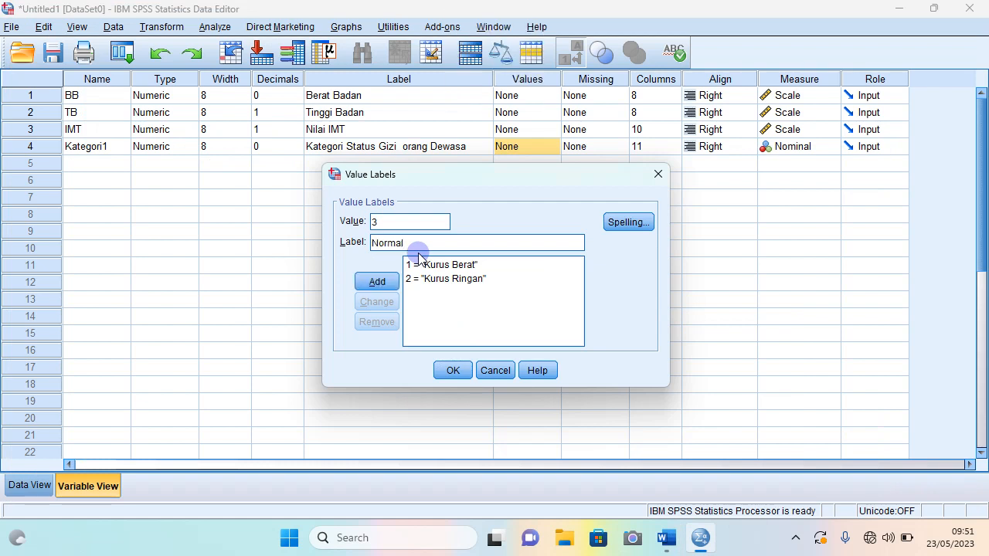
key(Return)
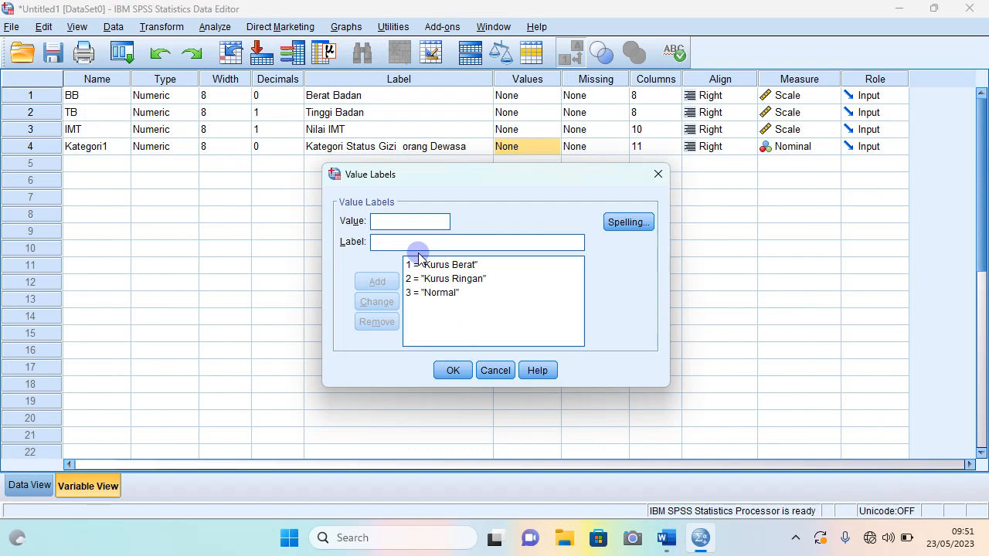
Check the fourth category in the Word coding list and add the value label 4 = "Gemuk Ringan" in SPSS.
click(668, 544)
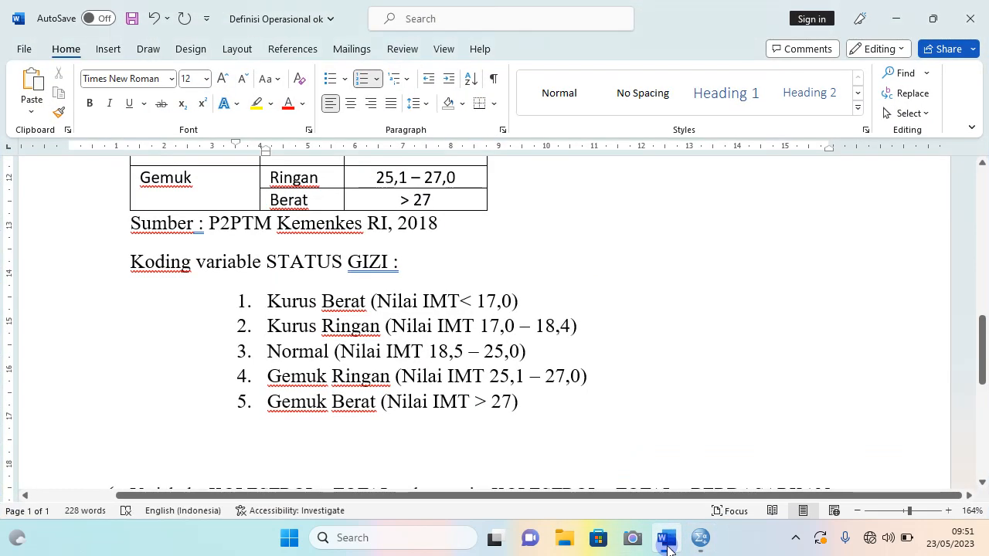
click(668, 547)
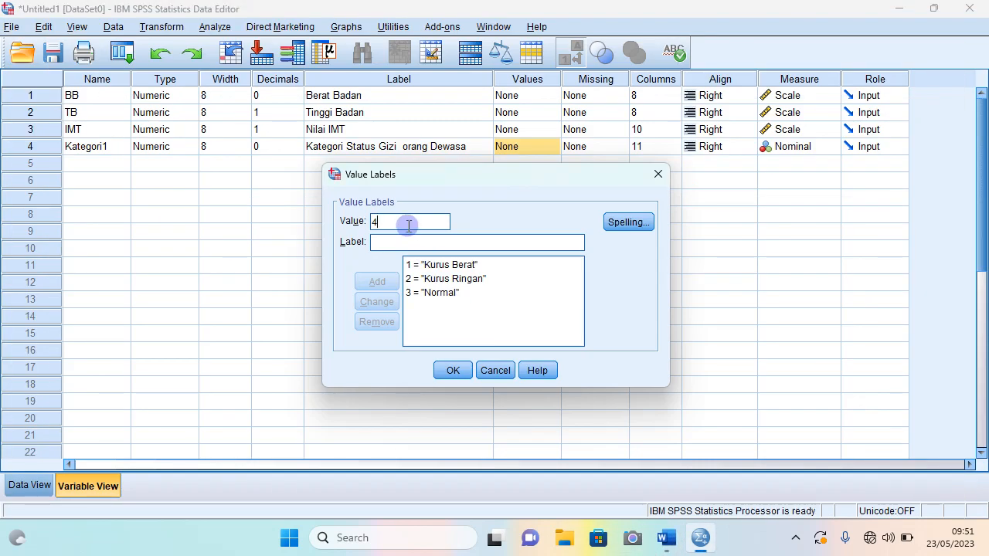
key(Caps_Lock)
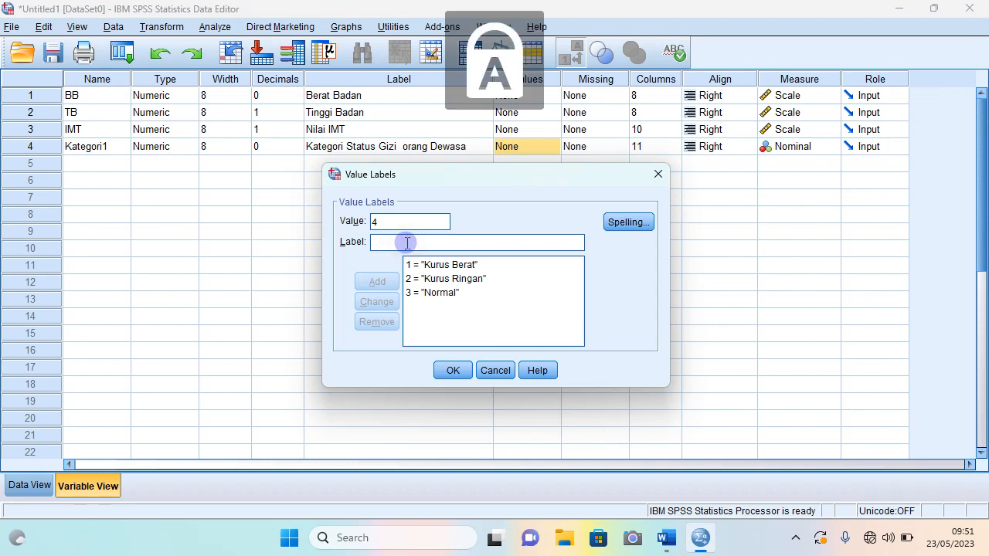
text(G)
key(Caps_Lock)
text(e)
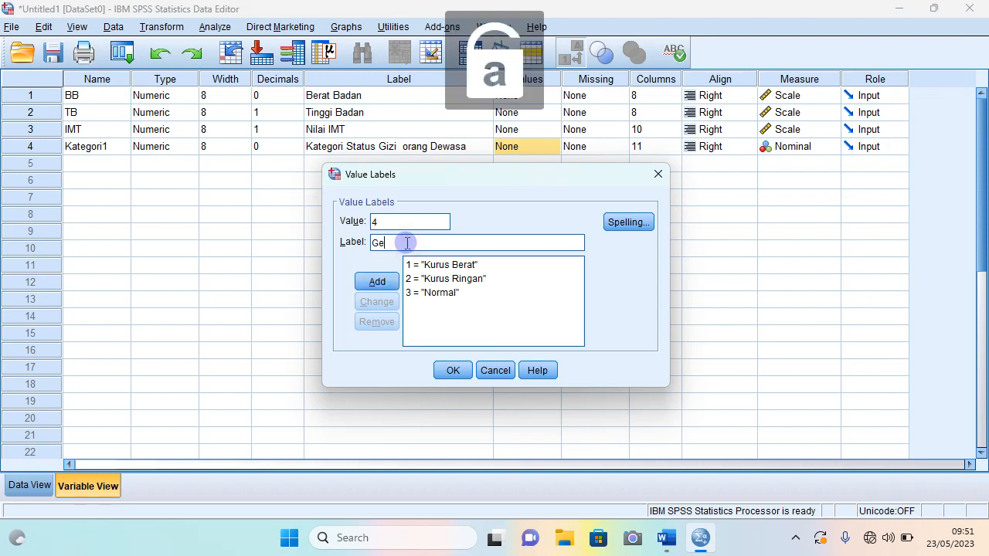
text(muk)
key(Caps_Lock)
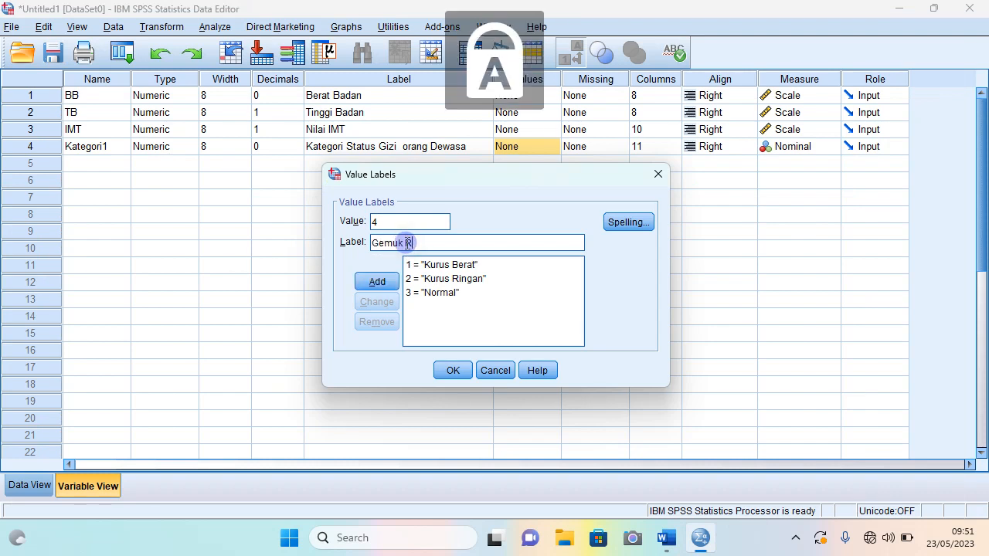
key(Caps_Lock)
text(Ringan)
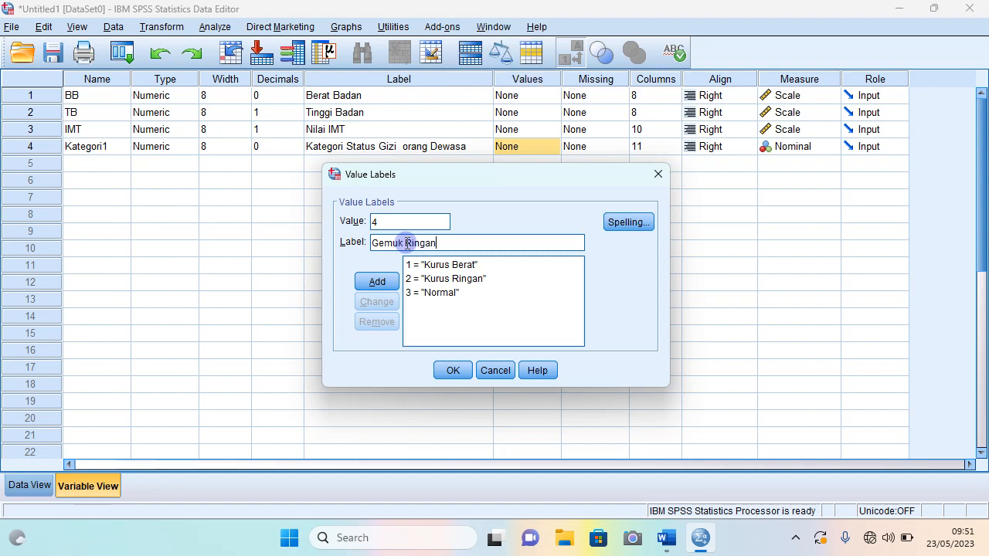
key(Return)
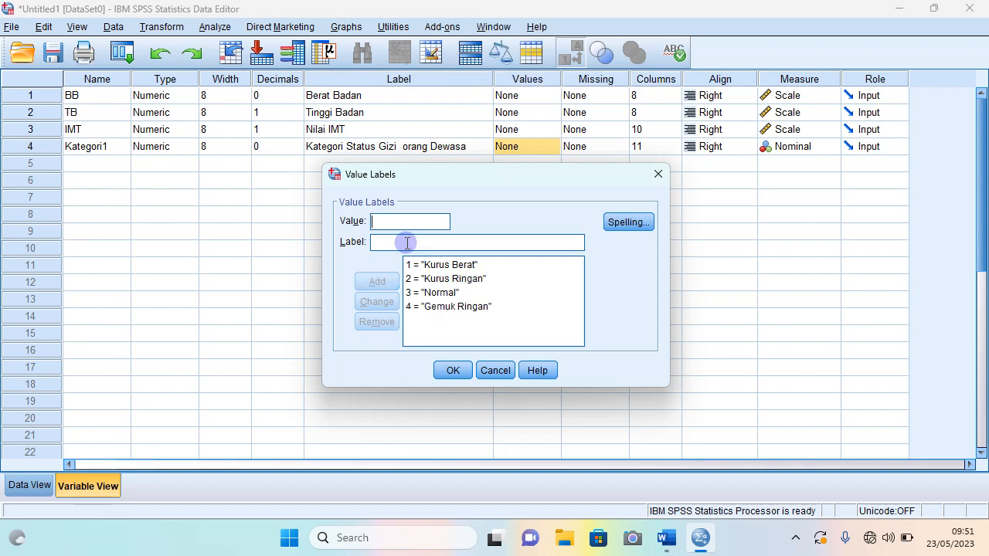
Check the fifth category in the Word coding list and add the value label 5 = "Gemuk Berat" in SPSS.
click(374, 223)
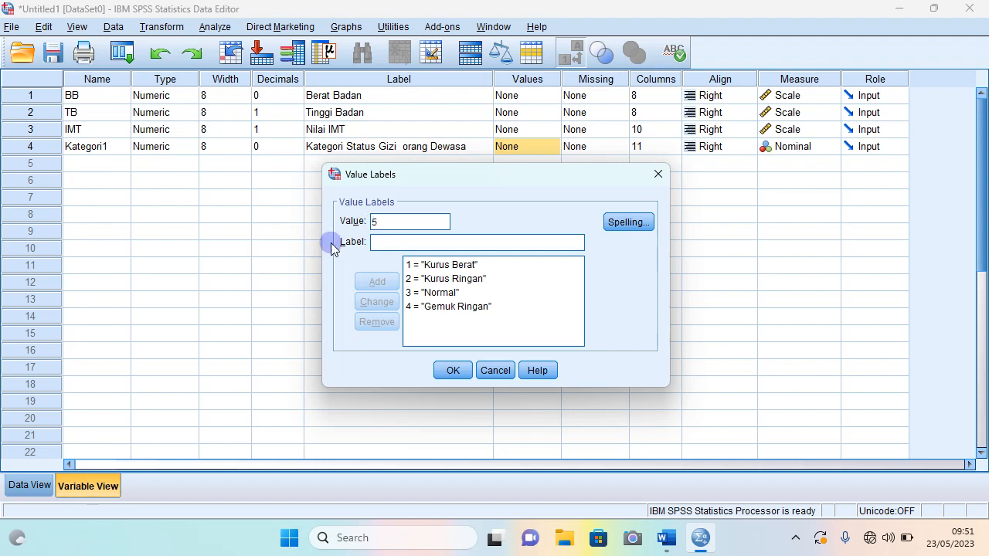
click(666, 537)
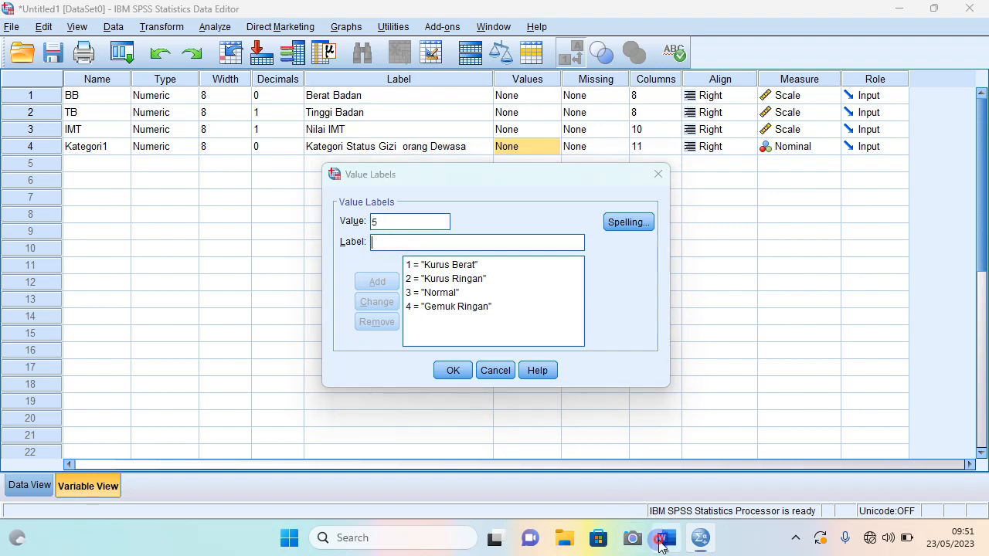
click(666, 537)
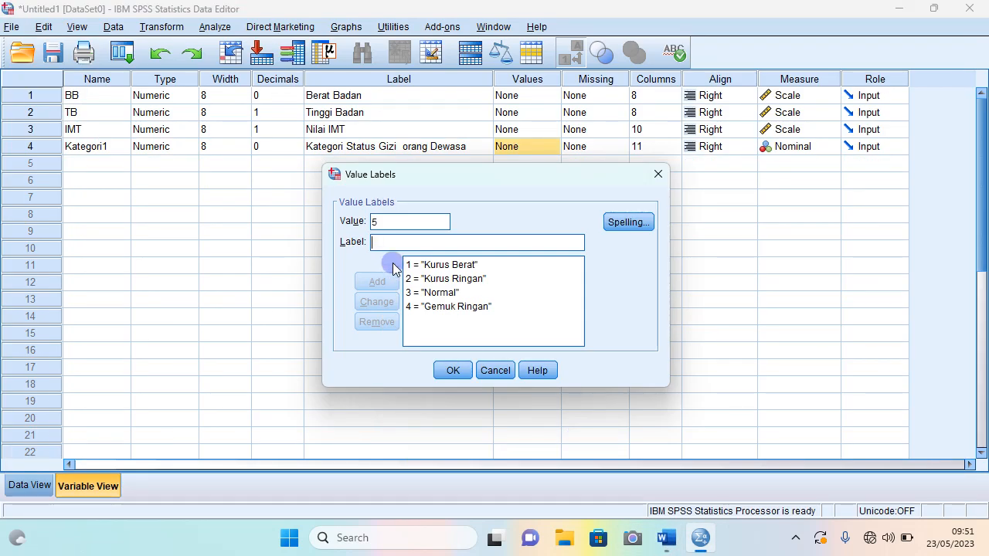
key(Caps_Lock)
text(G)
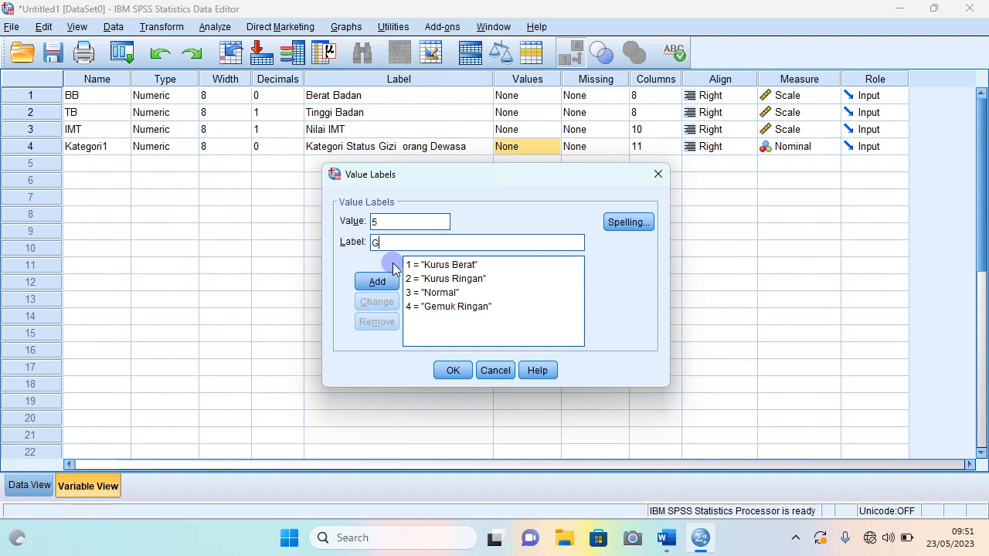
key(Caps_Lock)
text(emuk)
key(Caps_Lock)
text(B)
key(Caps_Lock)
text(erat)
click(376, 283)
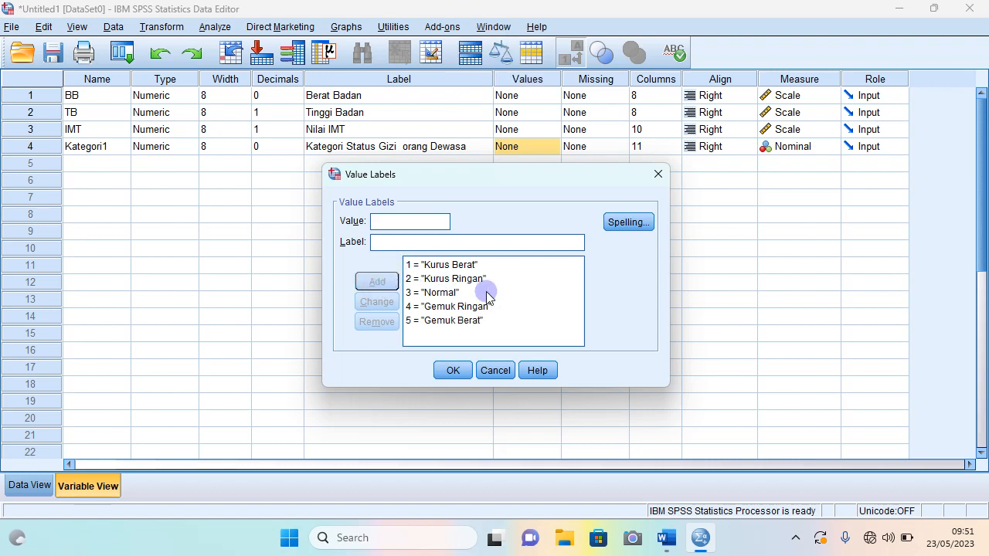
Confirm the value labels for Kategori1 and set its measurement level to Ordinal.
click(454, 371)
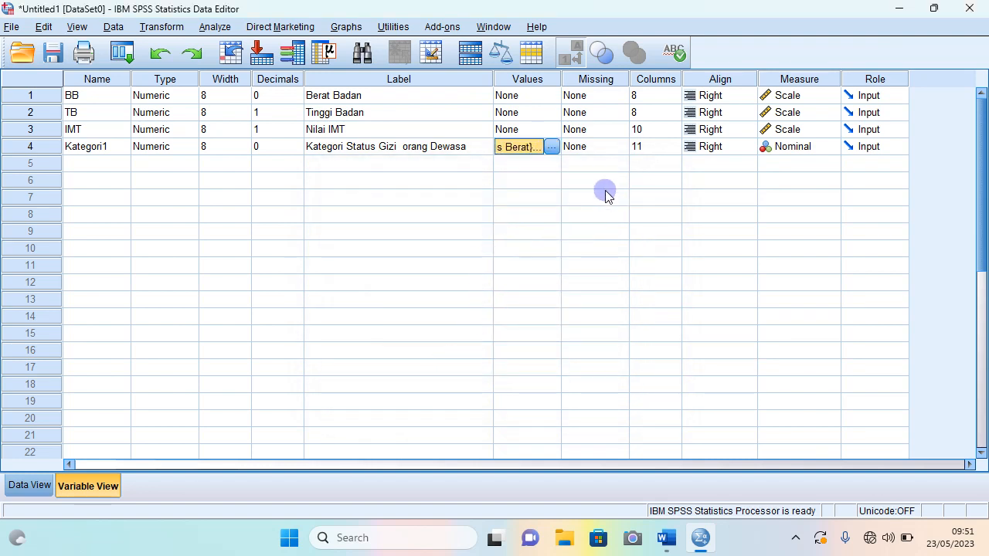
click(800, 153)
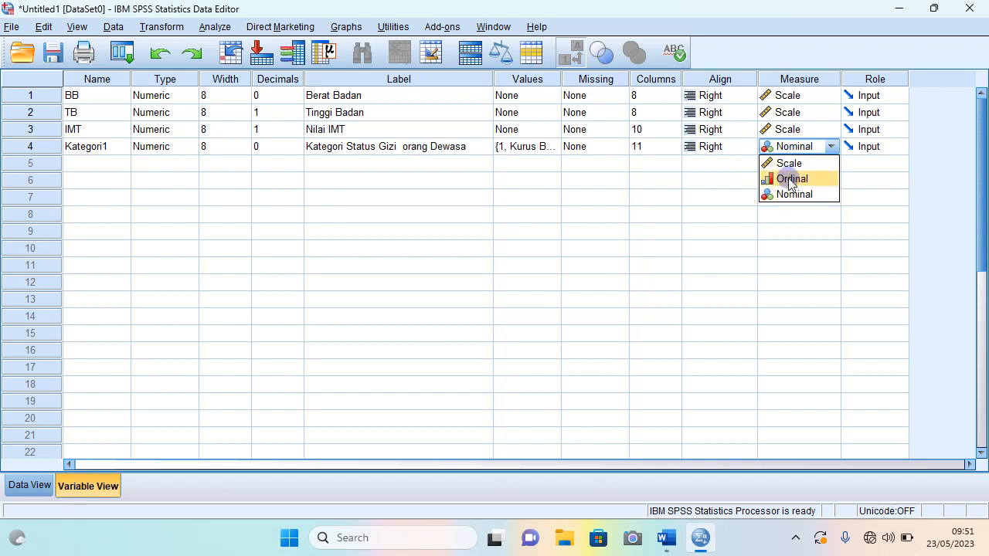
click(789, 181)
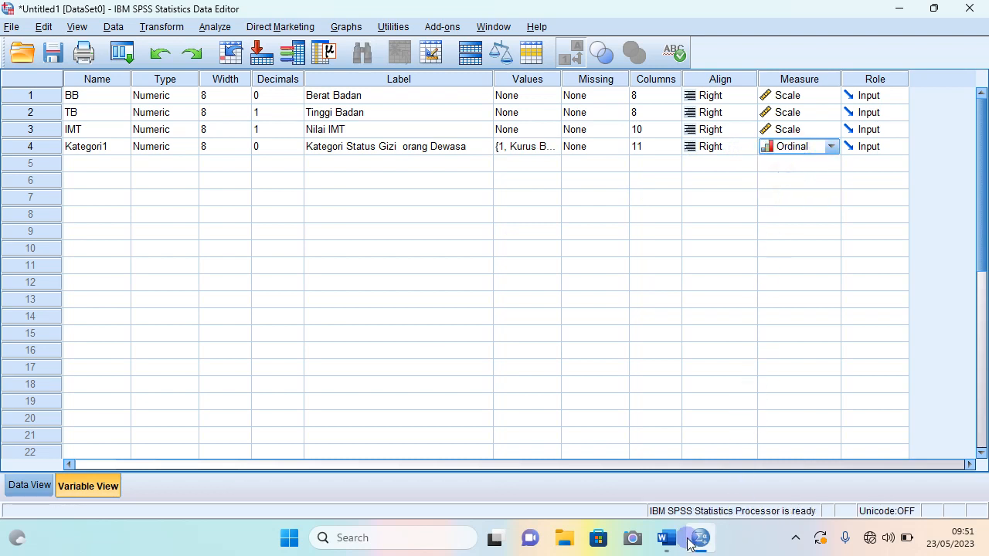
Review the nutritional status coding list in the Word document, including its "<" cutoff sign for Kurus Berat, and return to SPSS.
mouse_move(690, 544)
mouse_move(688, 501)
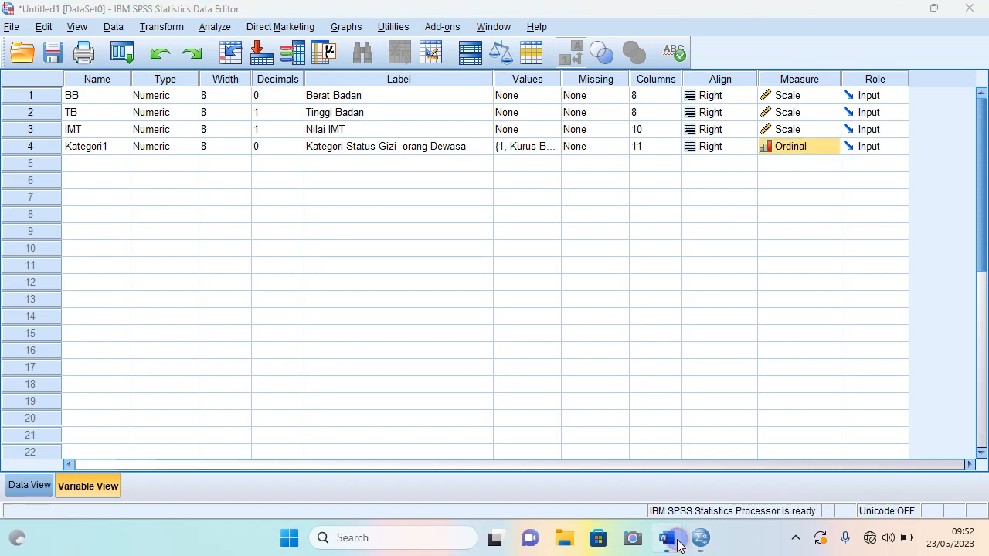
click(669, 537)
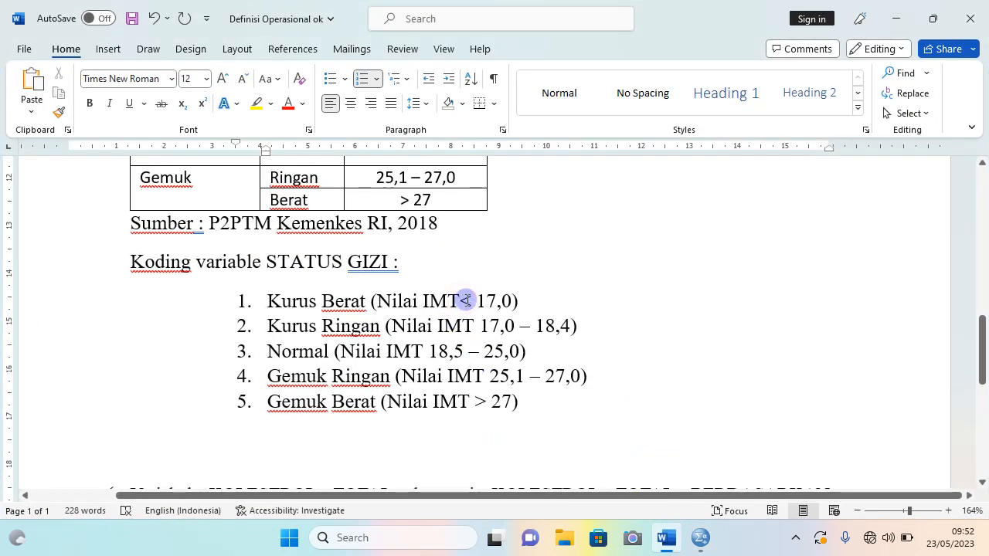
drag(459, 300, 472, 300)
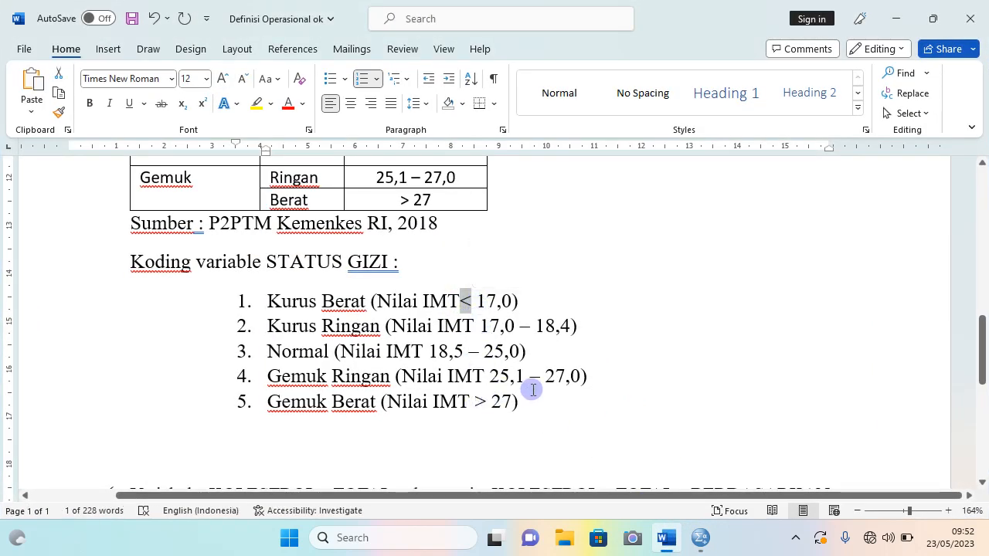
scroll(453, 316, up, 5)
scroll(473, 357, down, 8)
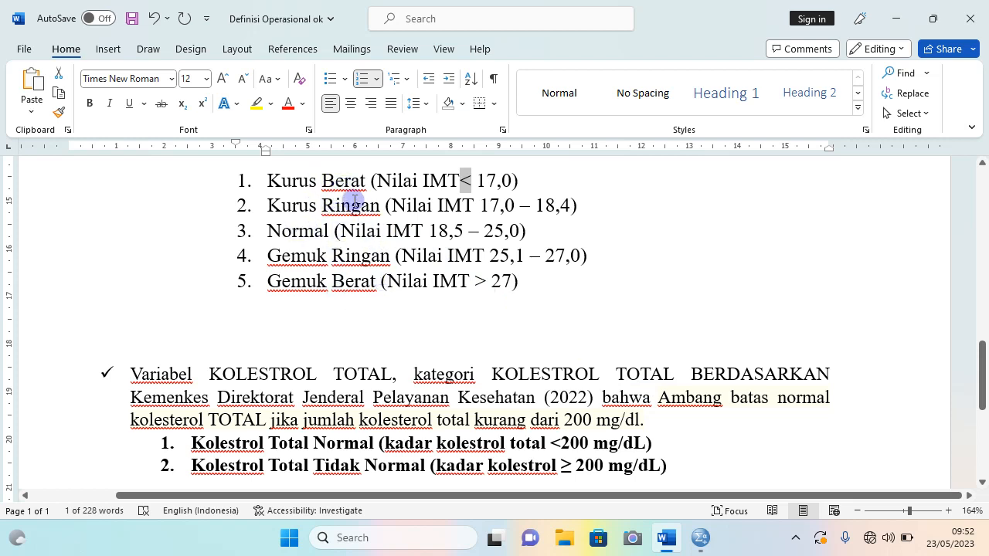
click(668, 548)
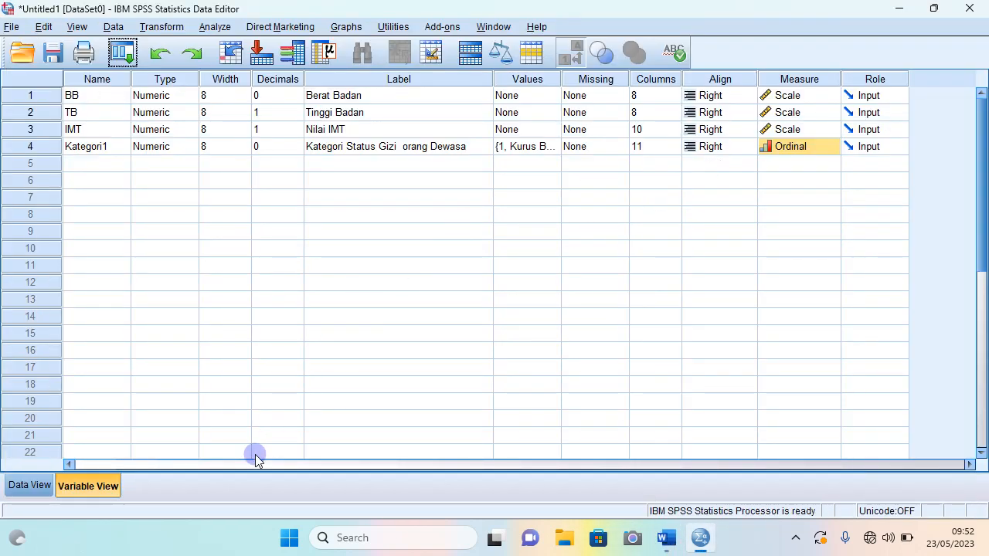
Show the data cases and widen the Kategori1 column.
click(18, 486)
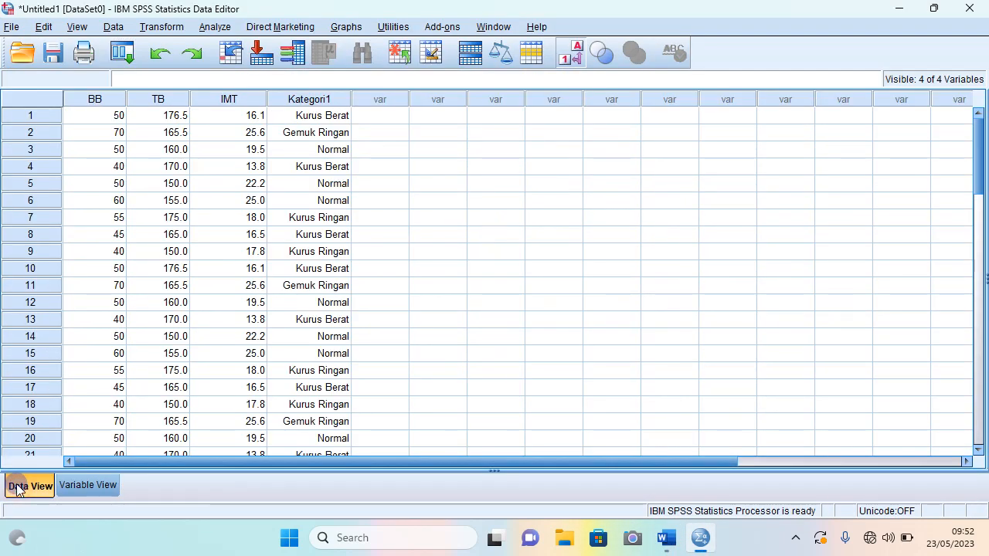
click(83, 484)
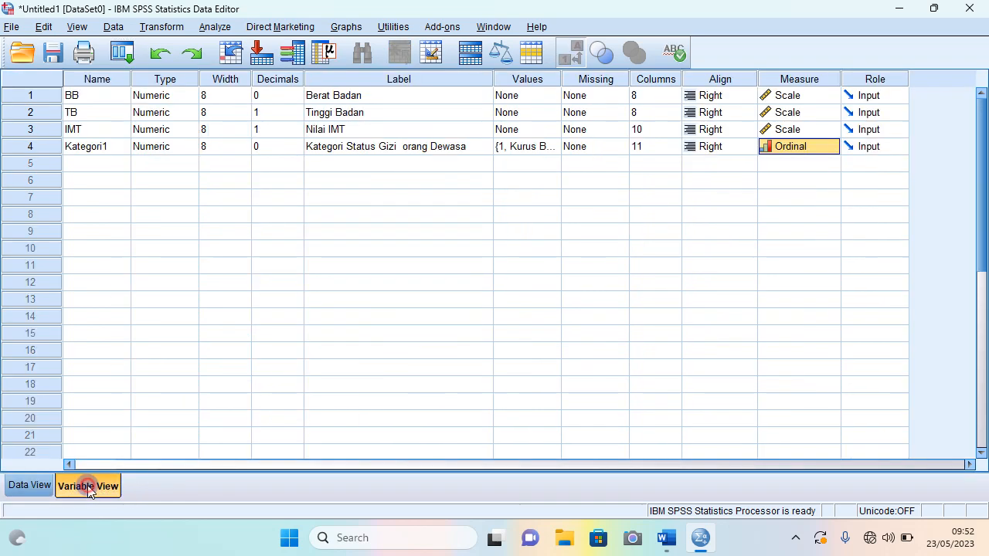
click(15, 485)
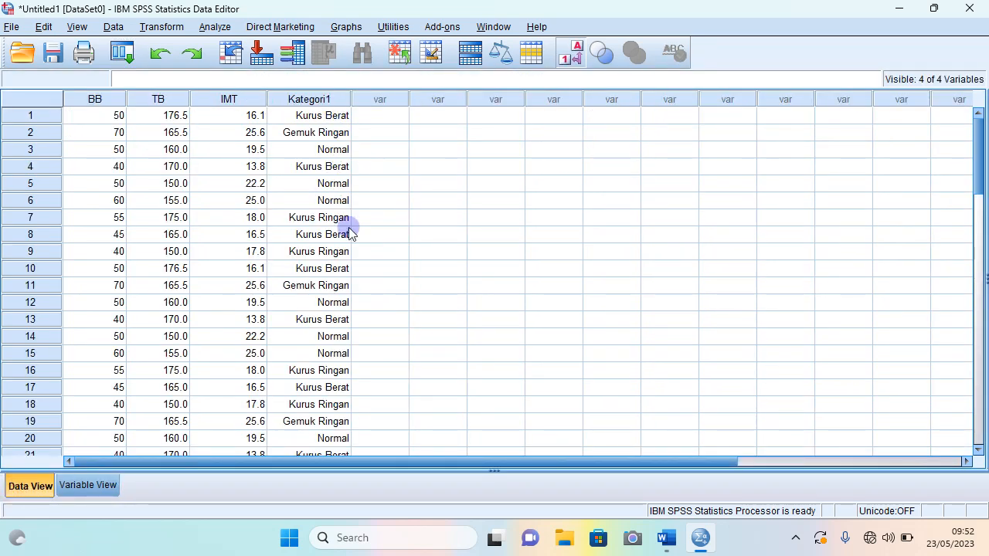
drag(351, 100, 394, 106)
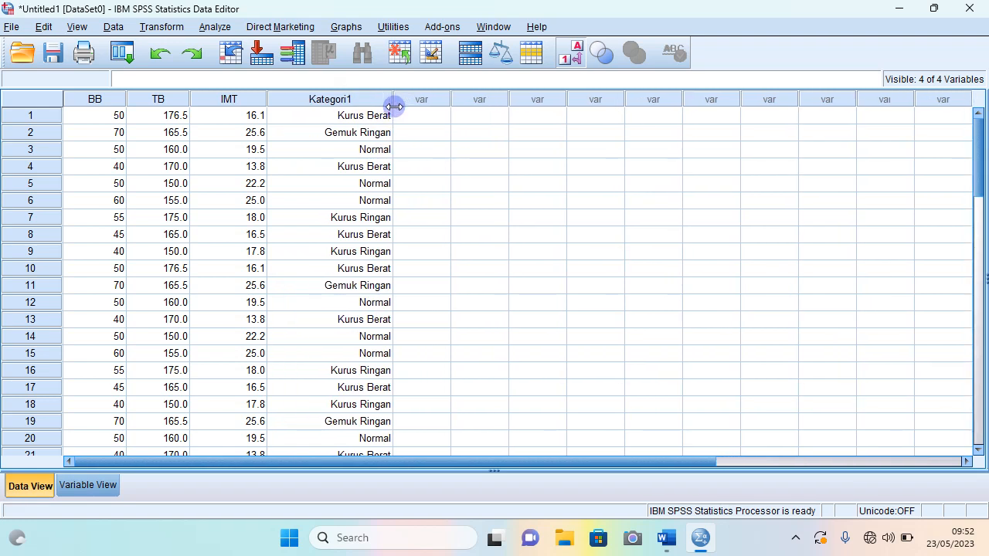
Show numeric codes instead of value labels in the data and review the value labels defined for Kategori1.
click(77, 26)
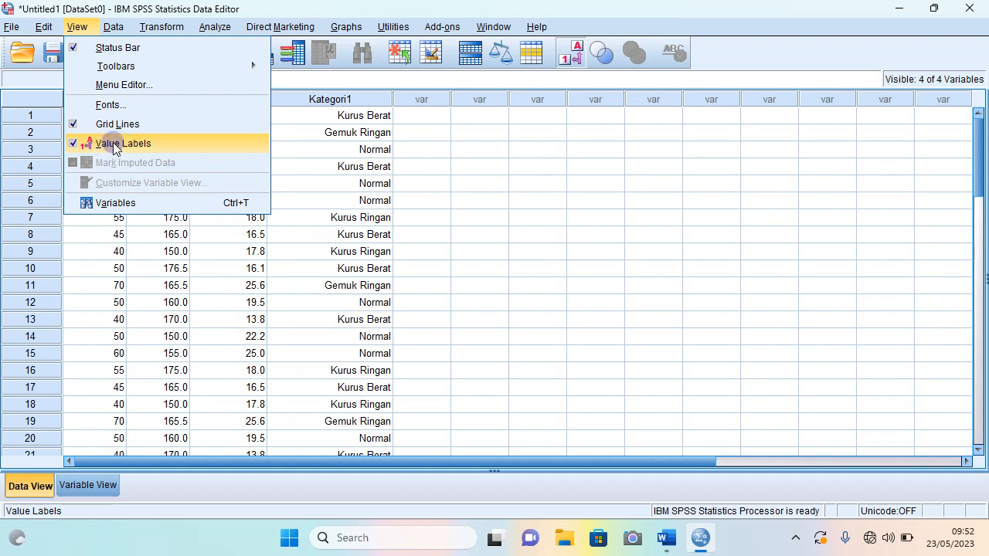
click(76, 144)
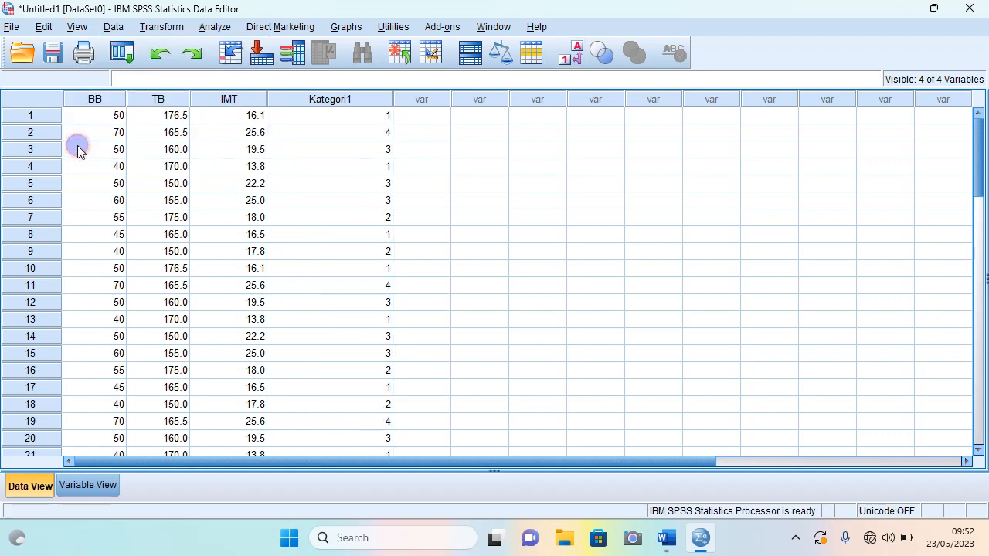
click(90, 486)
click(537, 147)
click(554, 148)
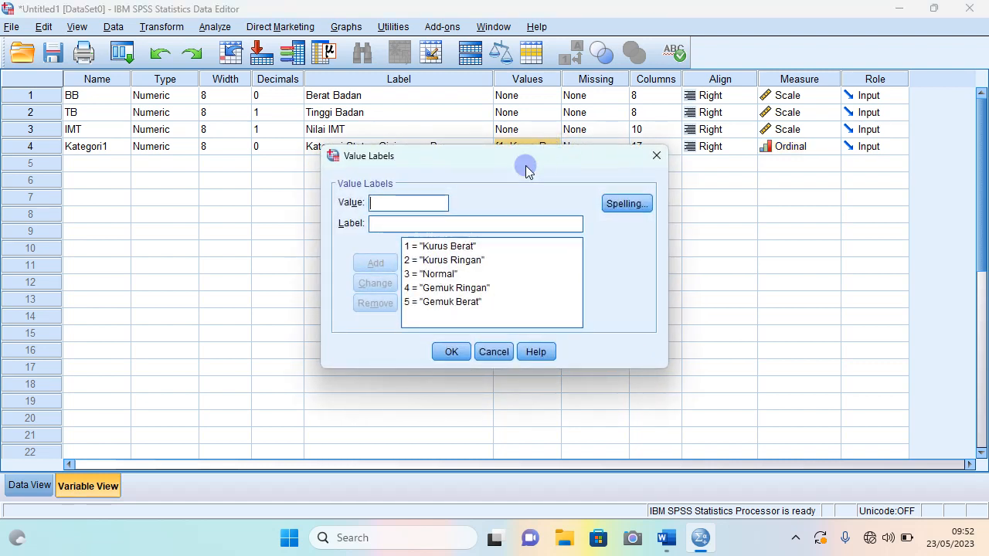
click(450, 352)
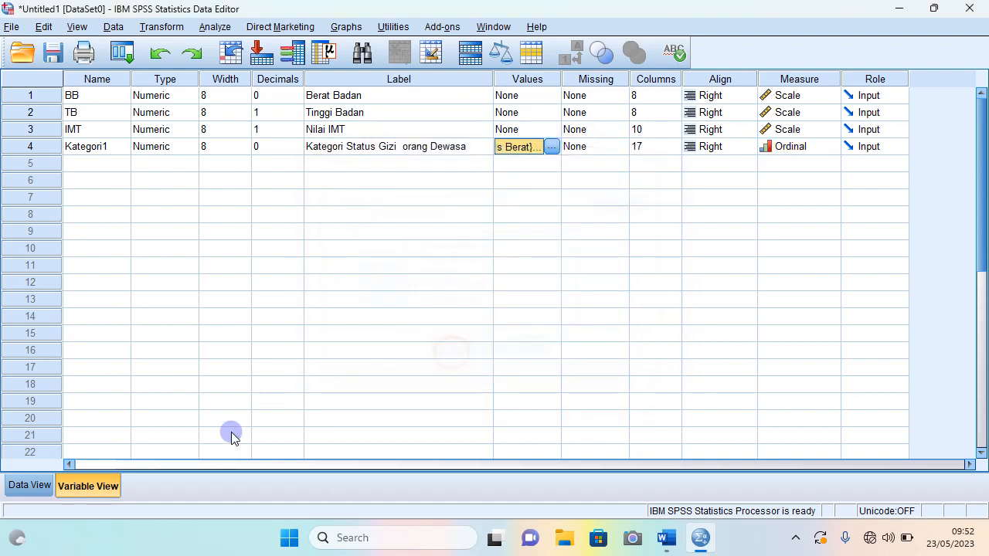
Return to the data cases and turn the display of value labels back on.
click(29, 485)
click(77, 28)
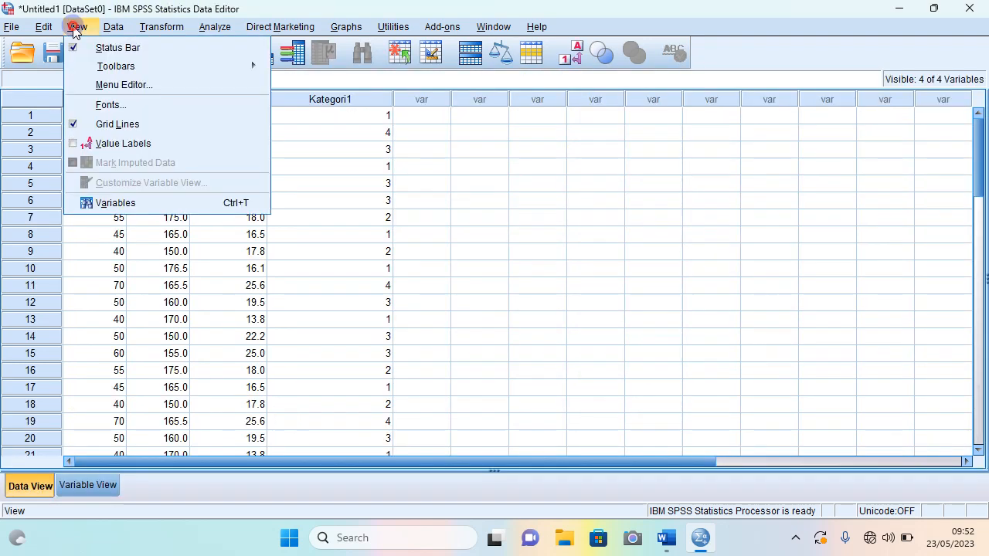
click(80, 150)
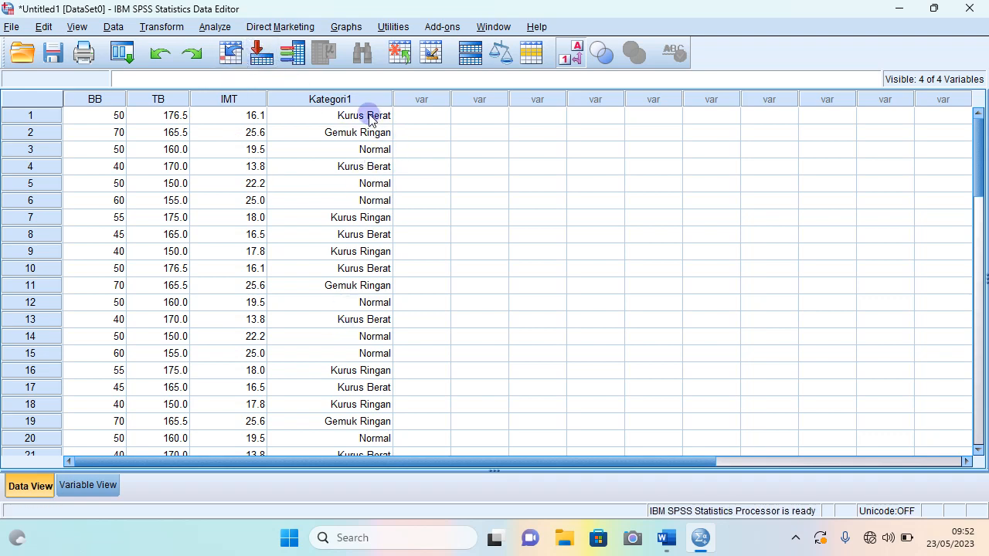
Start a Frequencies analysis and add Nilai IMT as the variable to analyze.
click(215, 31)
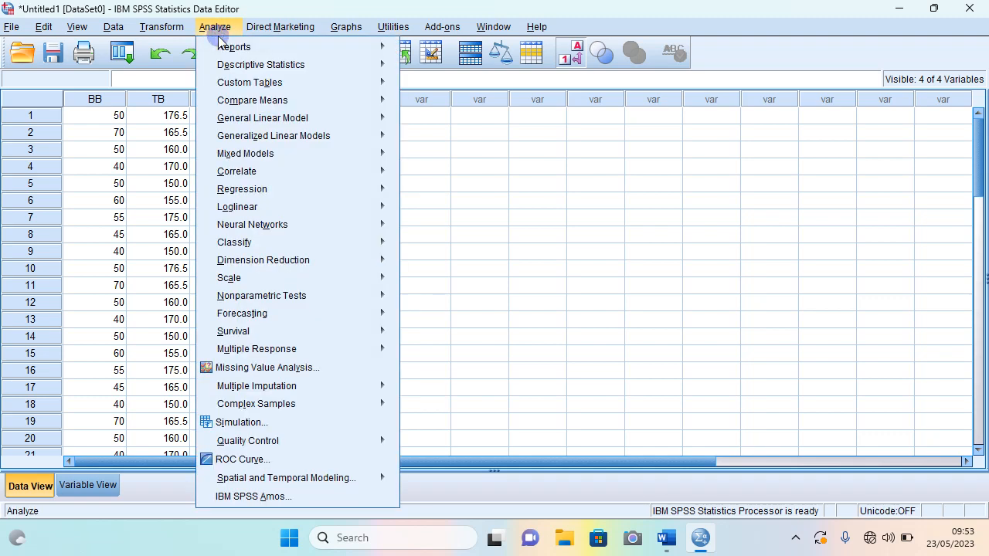
mouse_move(284, 66)
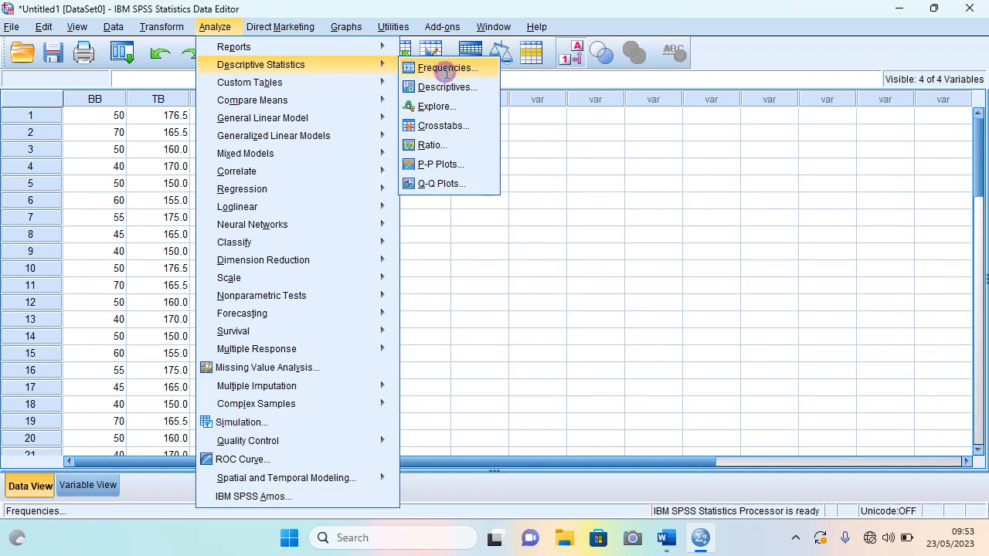
click(445, 68)
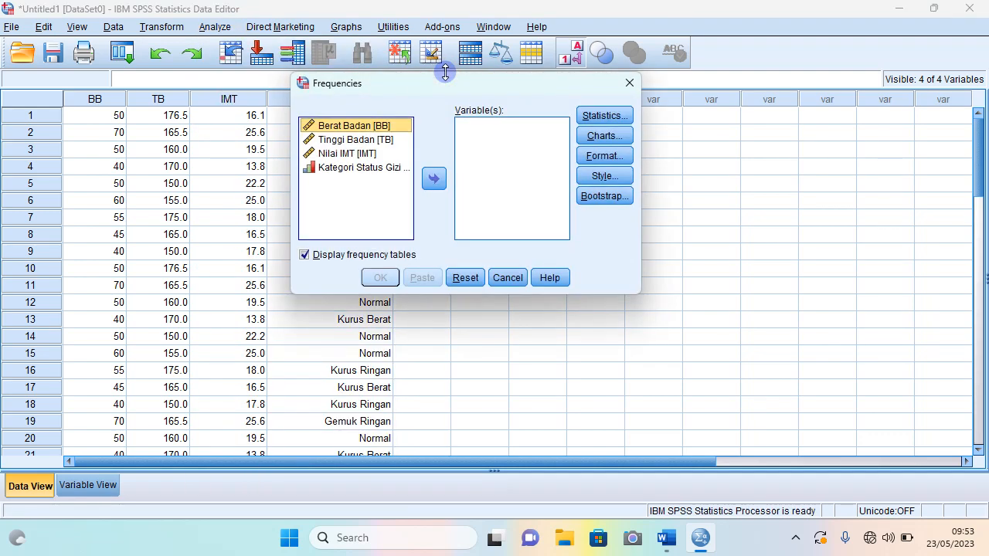
click(358, 154)
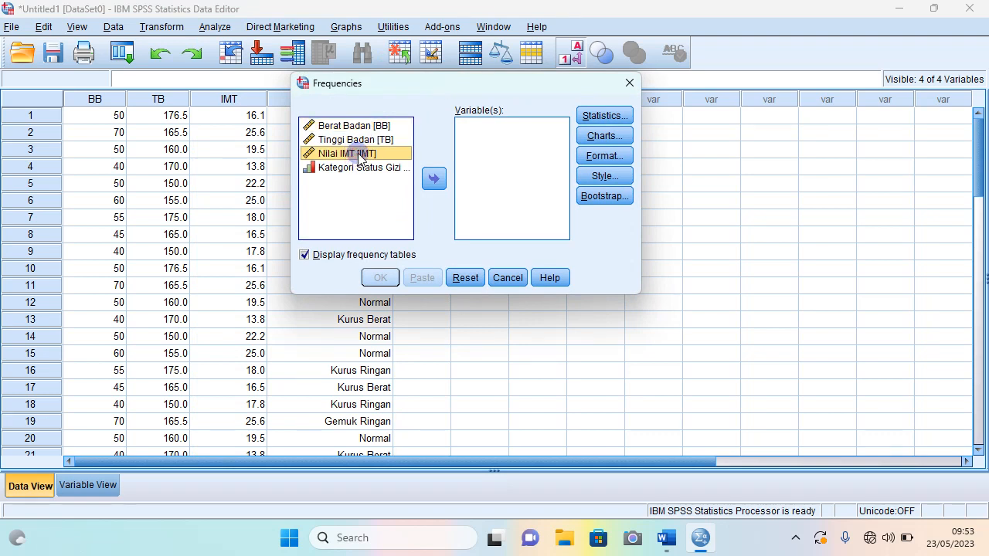
click(434, 183)
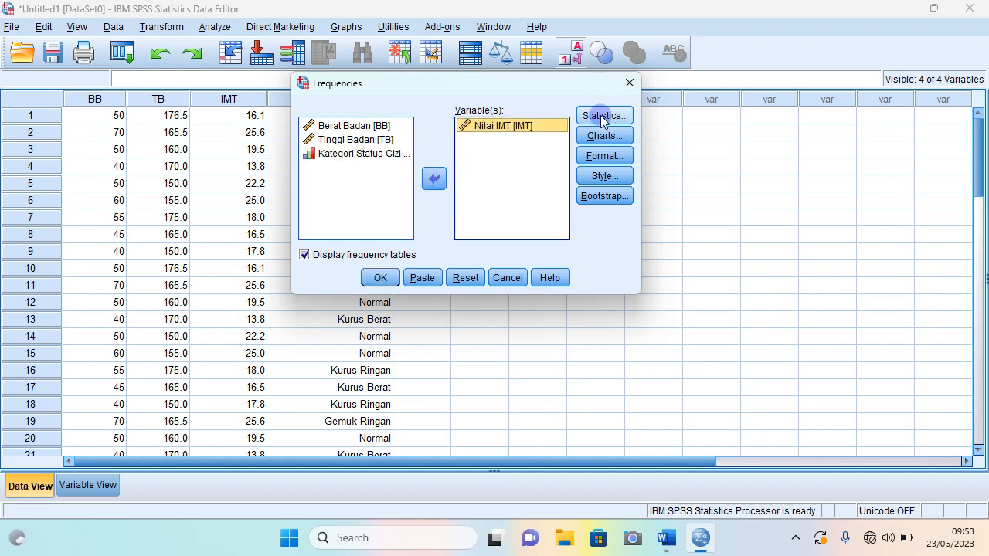
Request mean, median, mode, sum, std. deviation, variance, minimum, maximum, S.E. mean, skewness and kurtosis for the frequency analysis.
click(601, 116)
drag(454, 77, 793, 60)
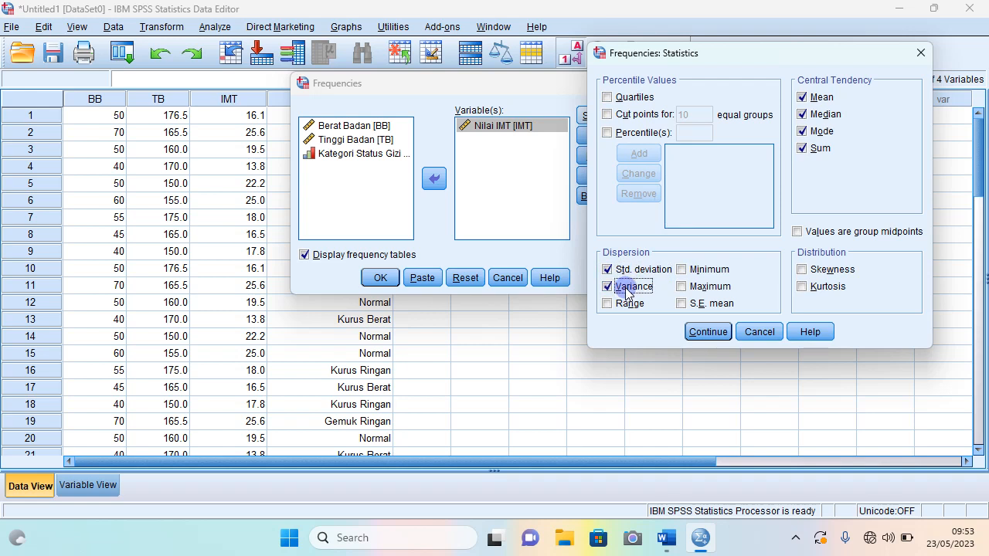
click(689, 268)
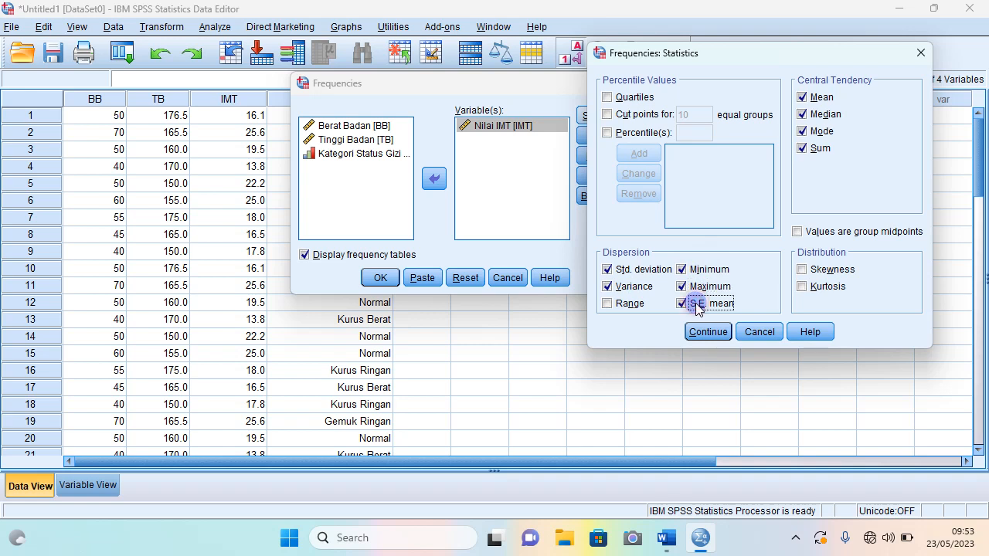
click(802, 271)
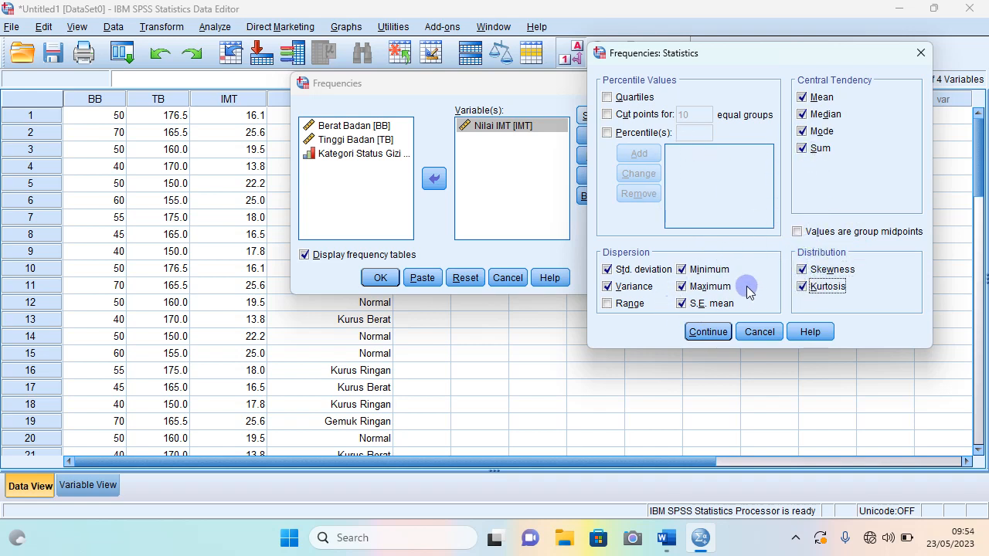
click(708, 334)
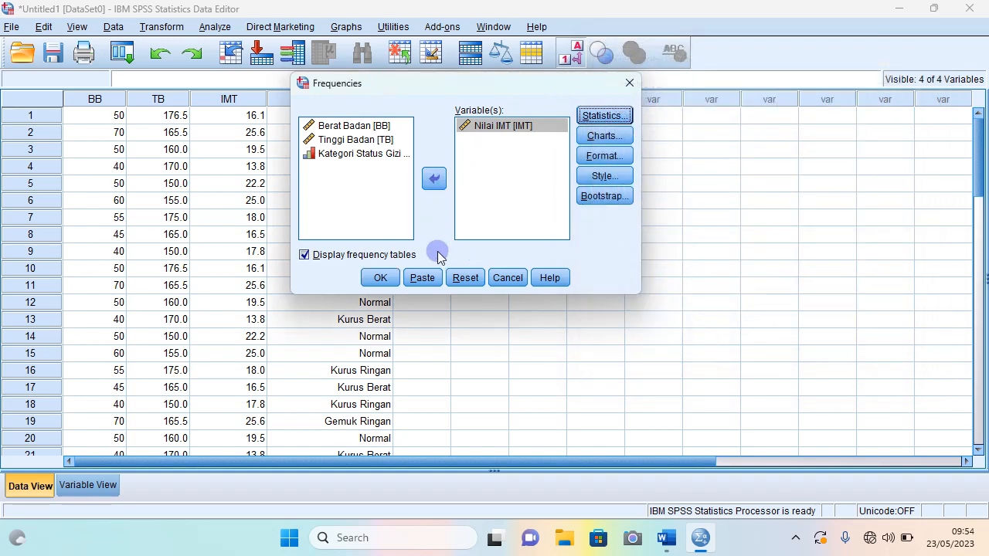
Run the Nilai IMT frequency analysis, examine its statistics and frequency tables, and close the output without saving.
click(380, 281)
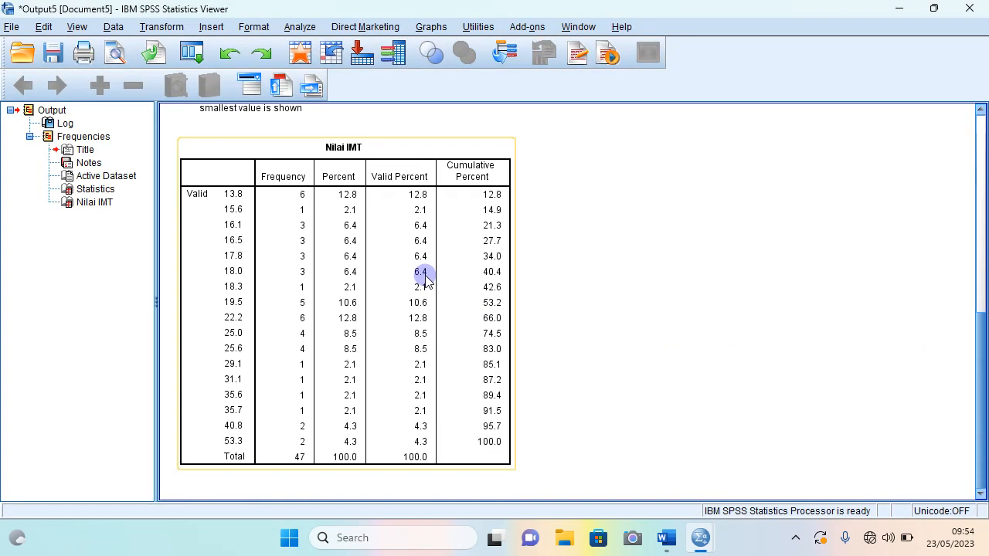
scroll(426, 276, up, 5)
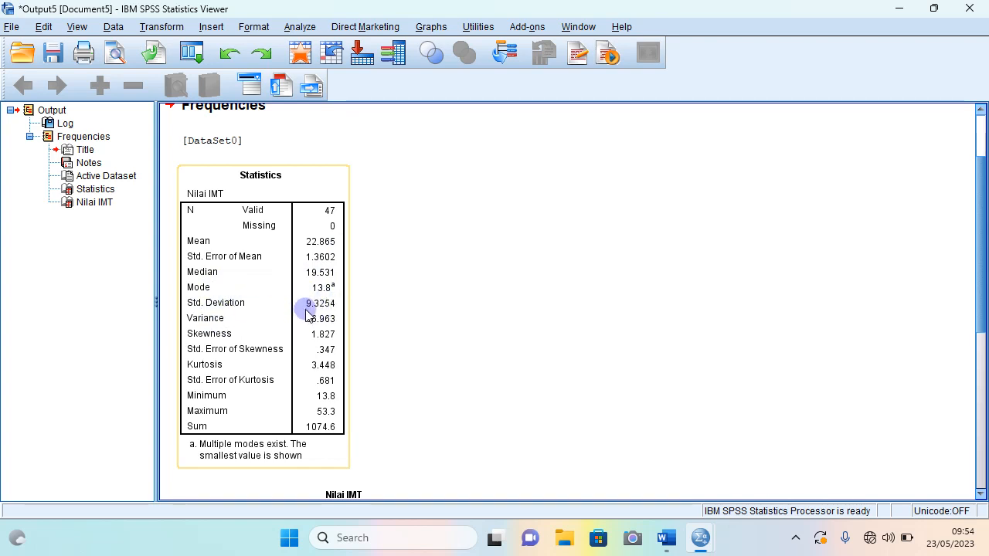
scroll(313, 351, down, 3)
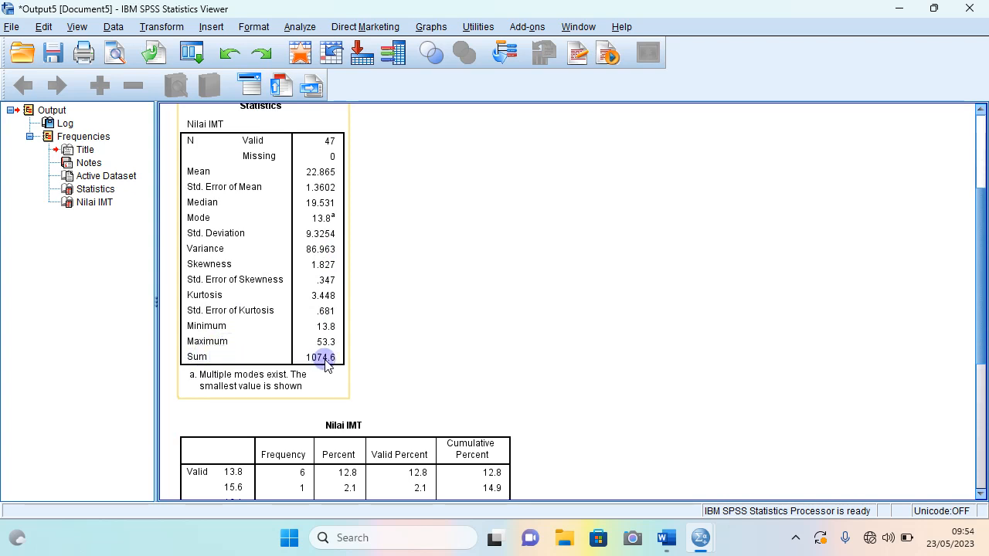
scroll(320, 365, up, 7)
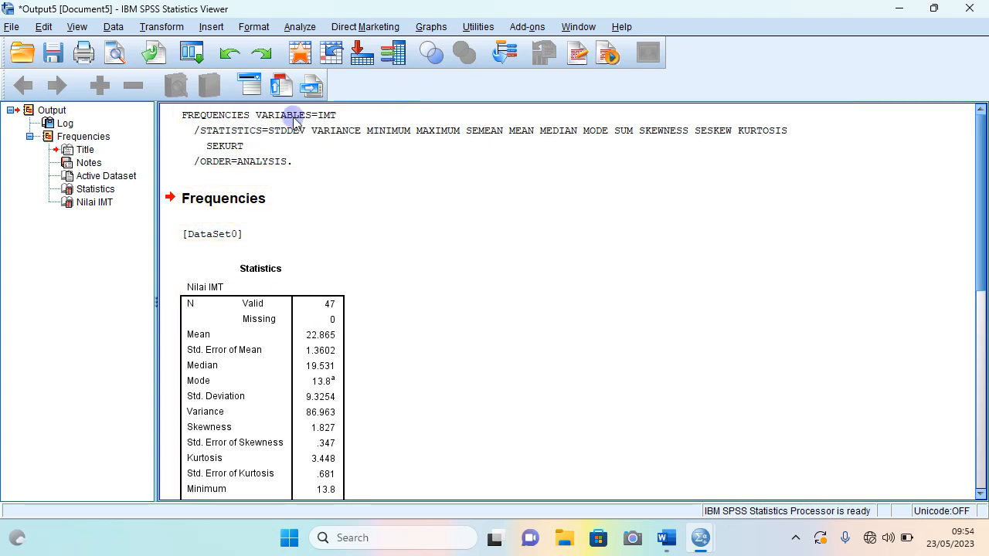
click(969, 9)
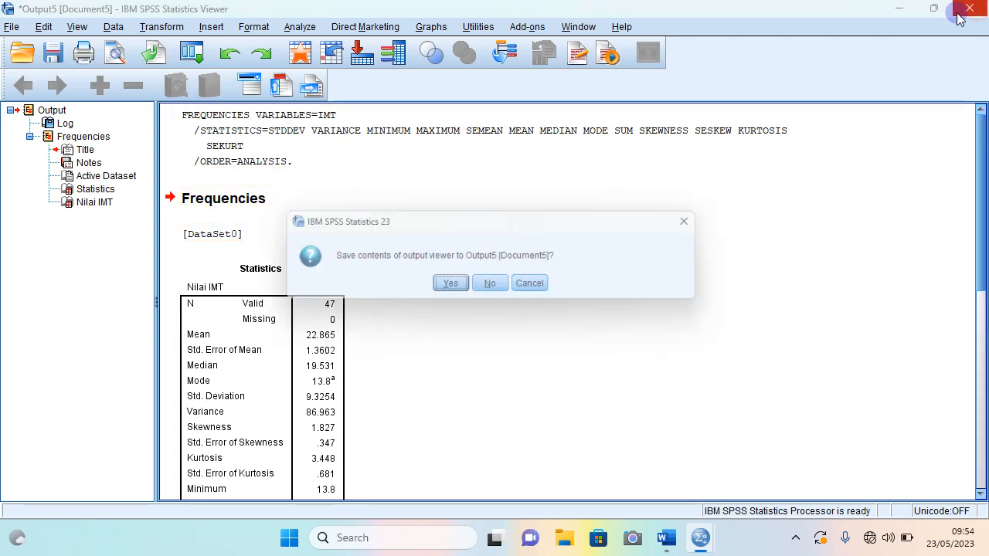
click(506, 288)
Start a Descriptives analysis and add Nilai IMT as the variable to analyze.
click(220, 28)
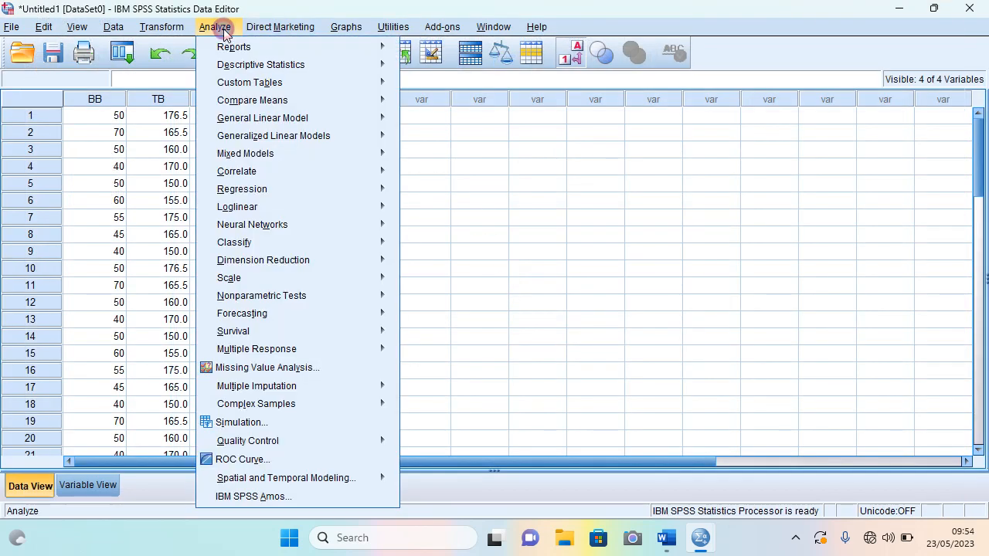
mouse_move(312, 66)
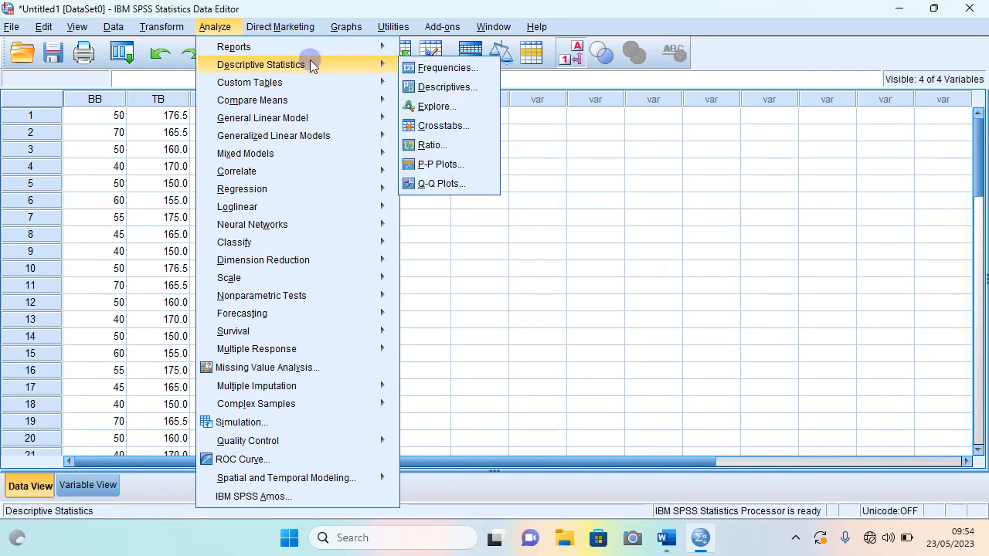
click(440, 88)
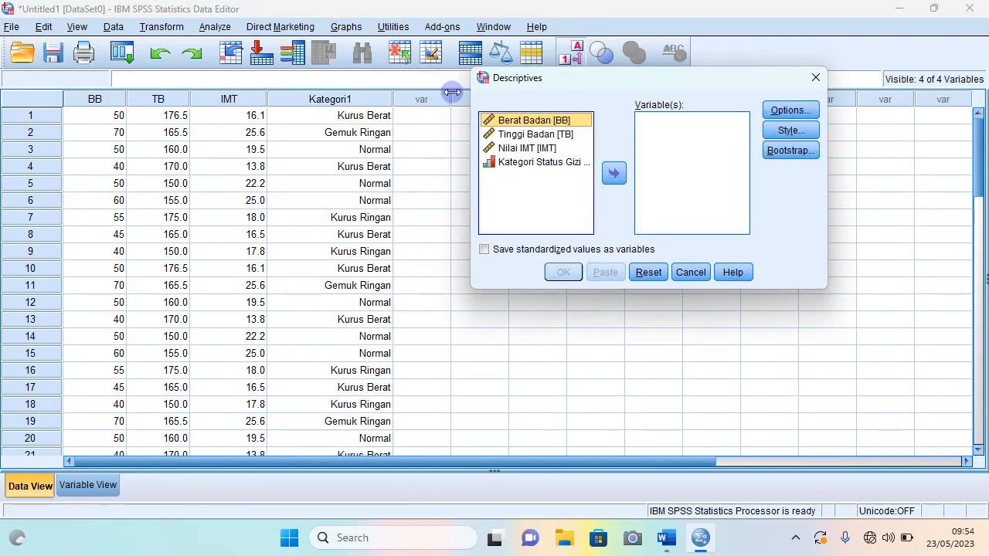
click(529, 150)
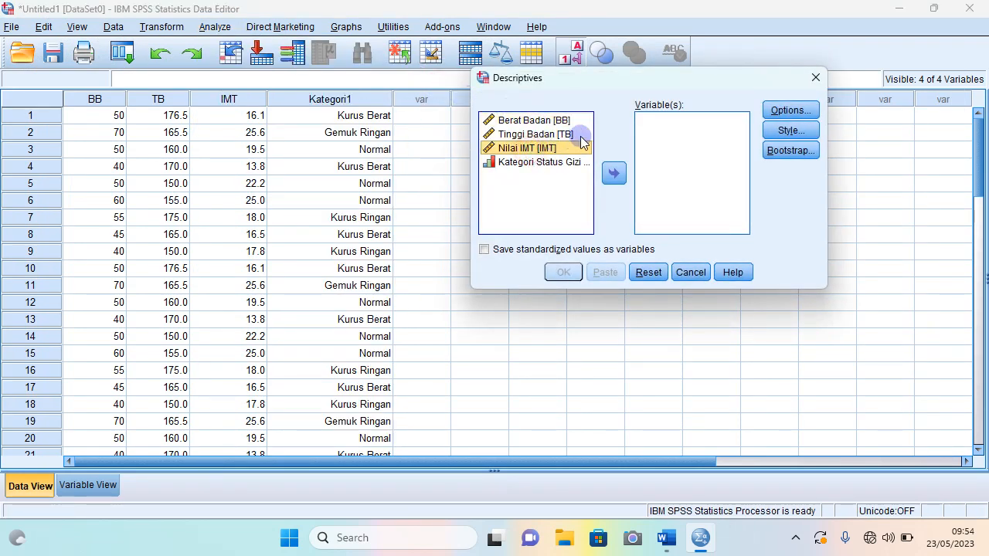
click(613, 174)
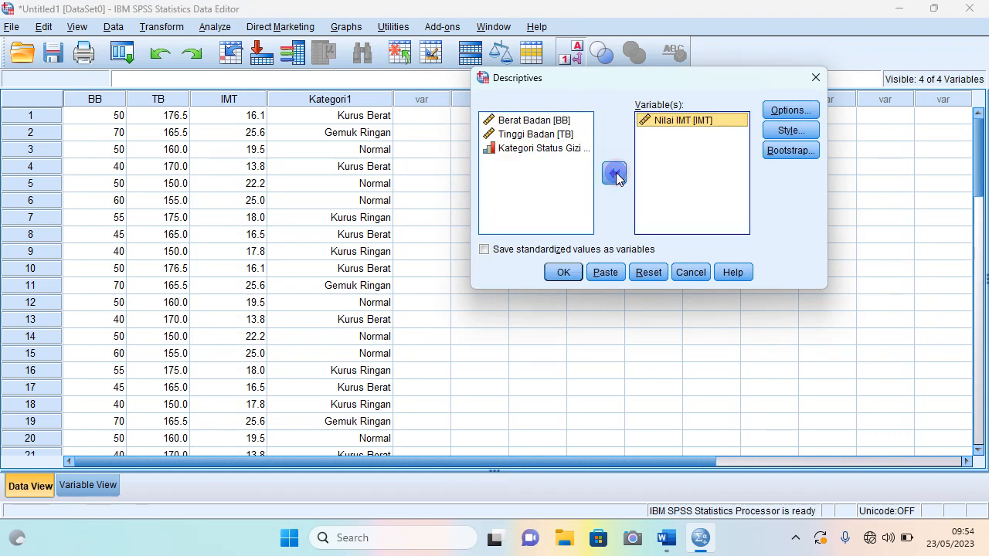
Add sum, variance, S.E. mean, kurtosis and skewness to the default statistics of the Descriptives analysis.
click(790, 112)
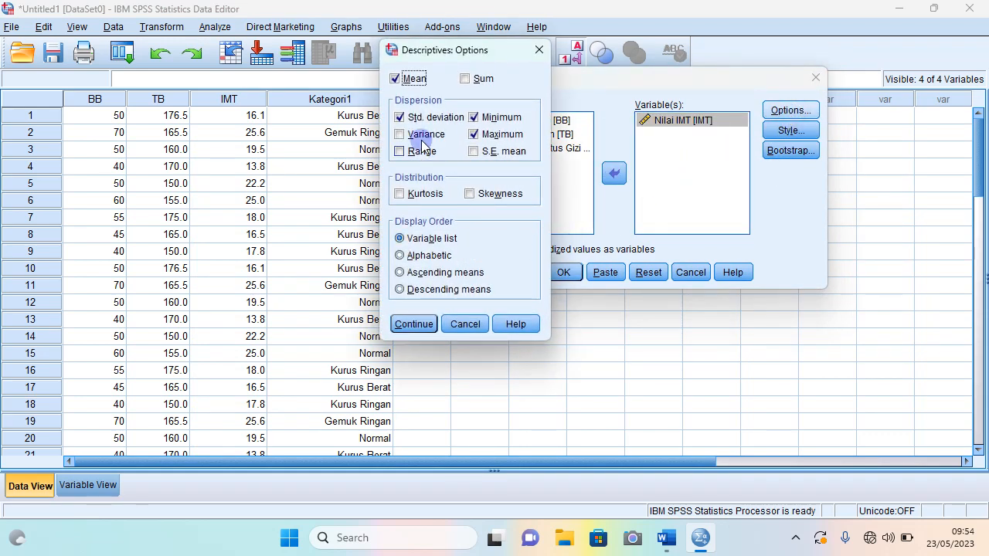
click(538, 49)
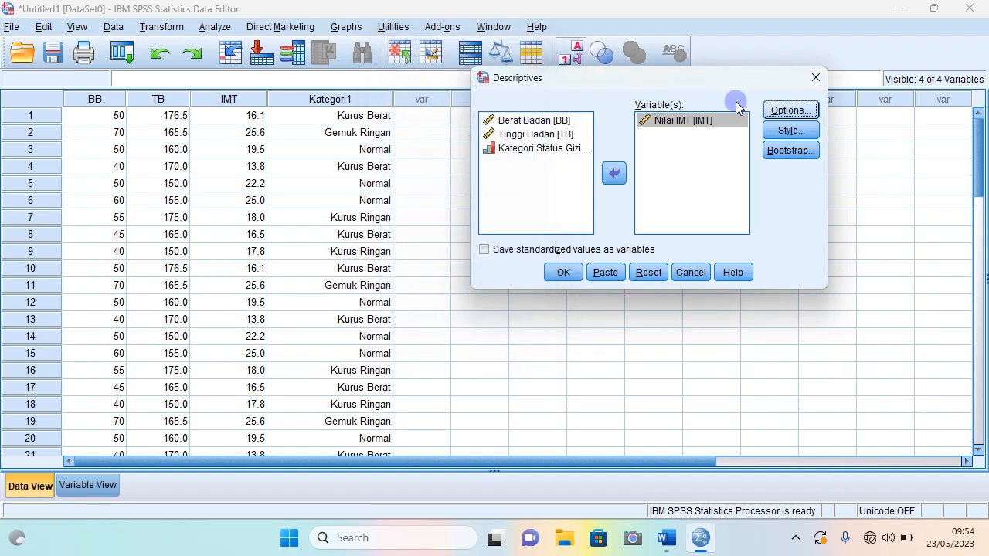
click(782, 112)
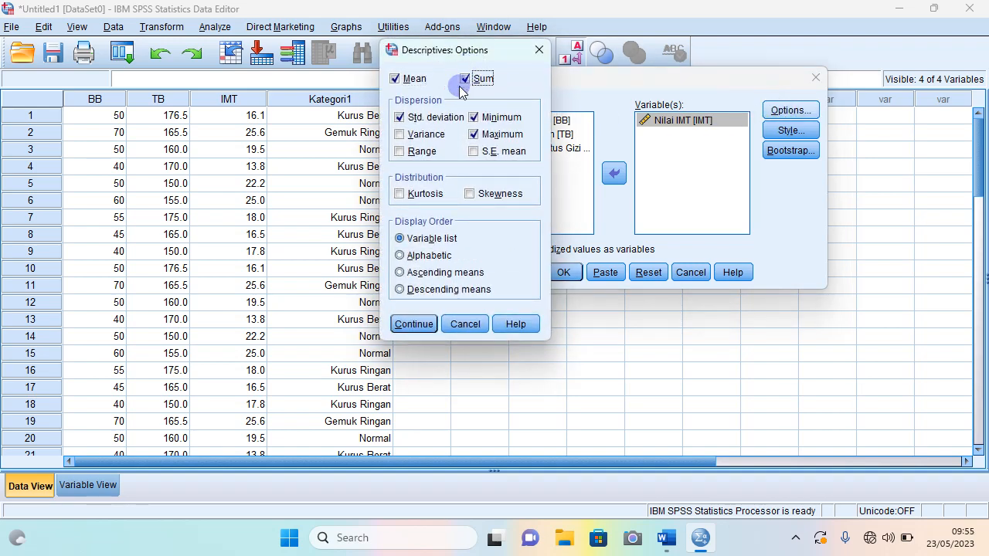
click(405, 135)
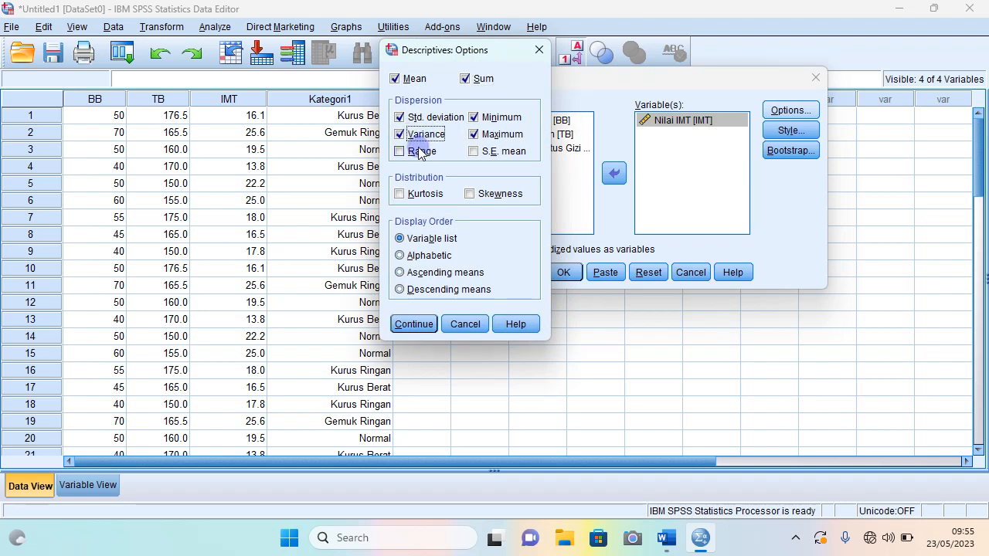
click(413, 197)
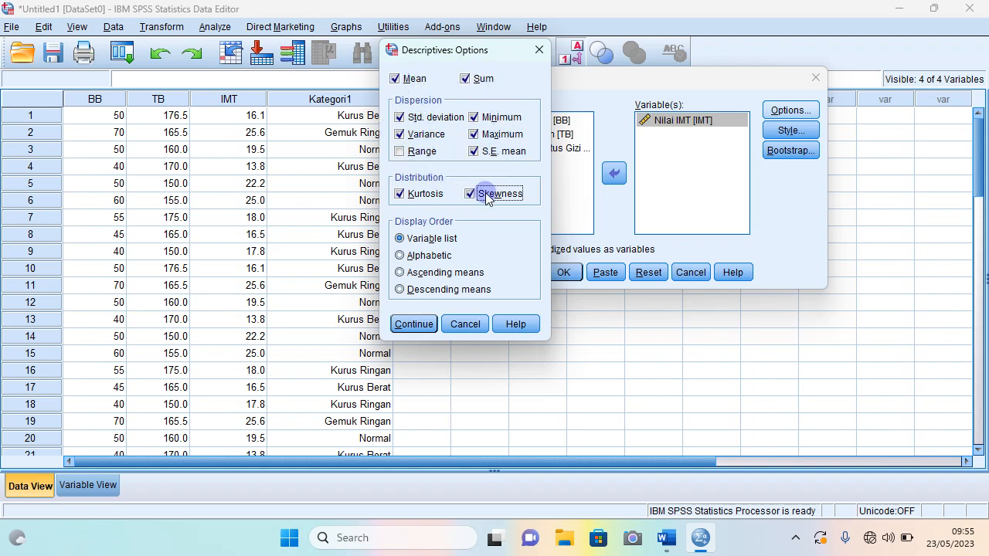
click(424, 326)
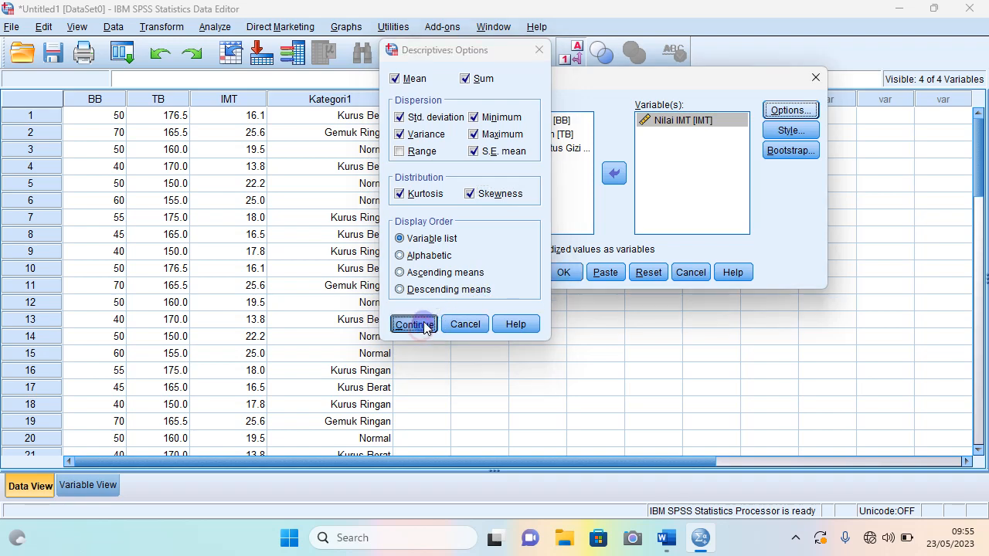
Run the Nilai IMT Descriptives analysis, examine its statistics table, and close the output without saving.
click(563, 272)
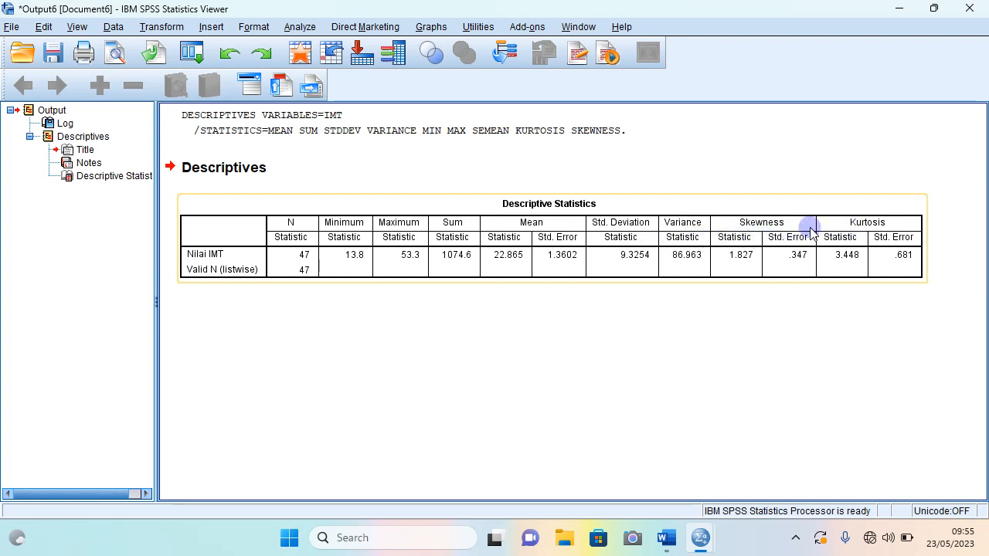
click(969, 14)
click(494, 288)
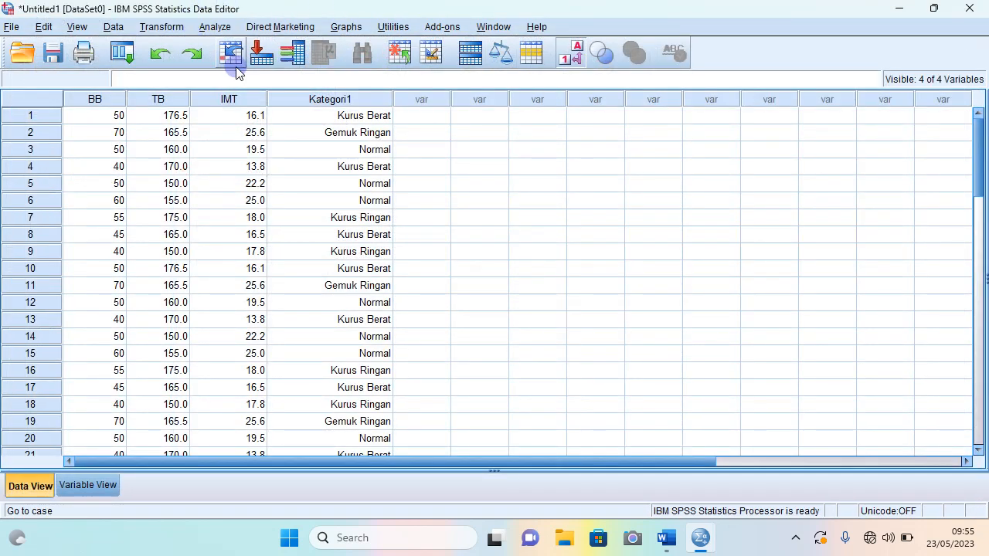
Start an Explore analysis and add Nilai IMT to the dependent list.
click(214, 27)
mouse_move(237, 64)
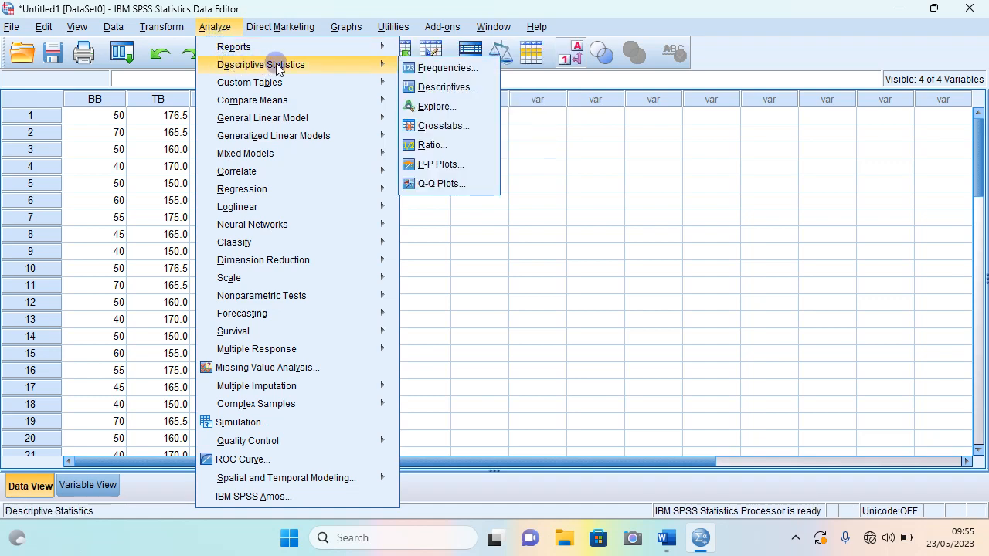
click(455, 115)
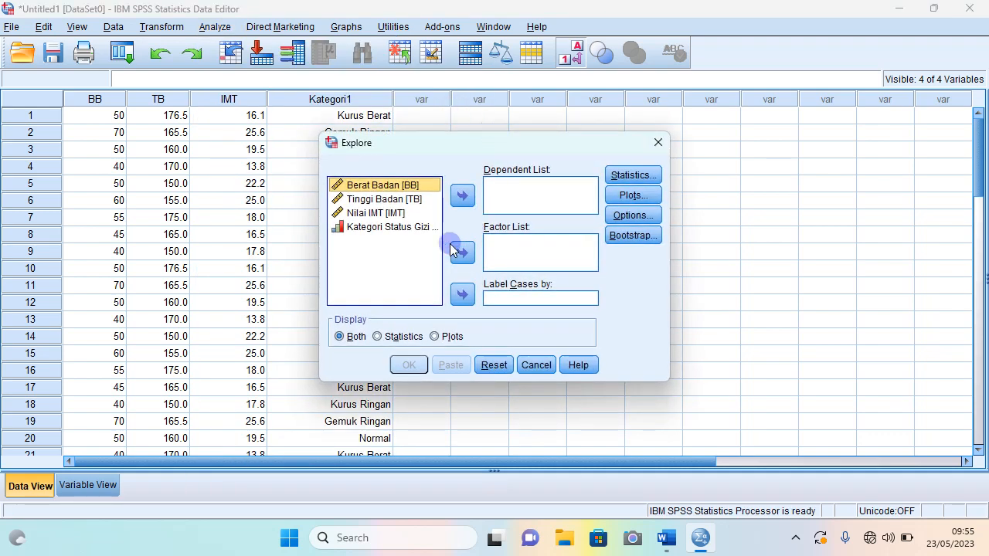
click(376, 215)
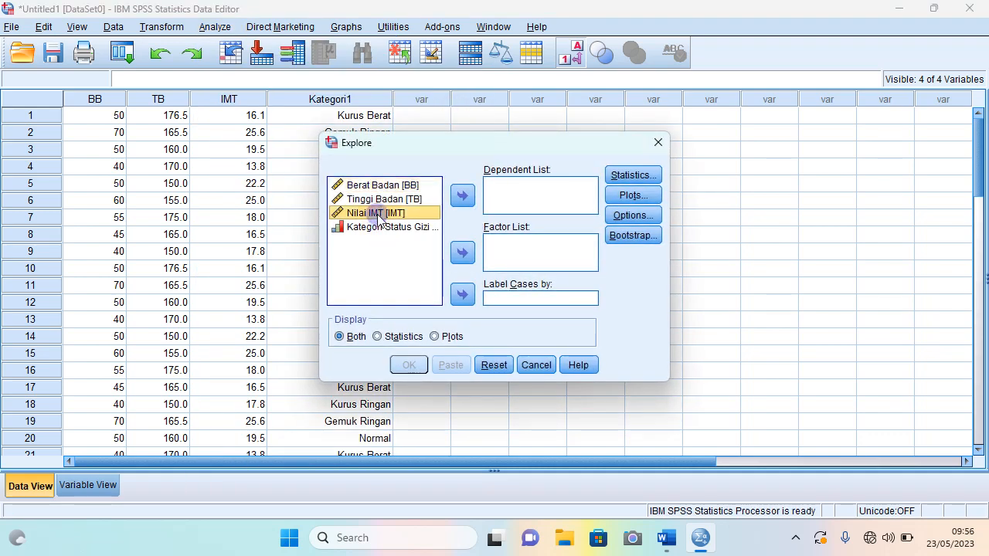
click(462, 197)
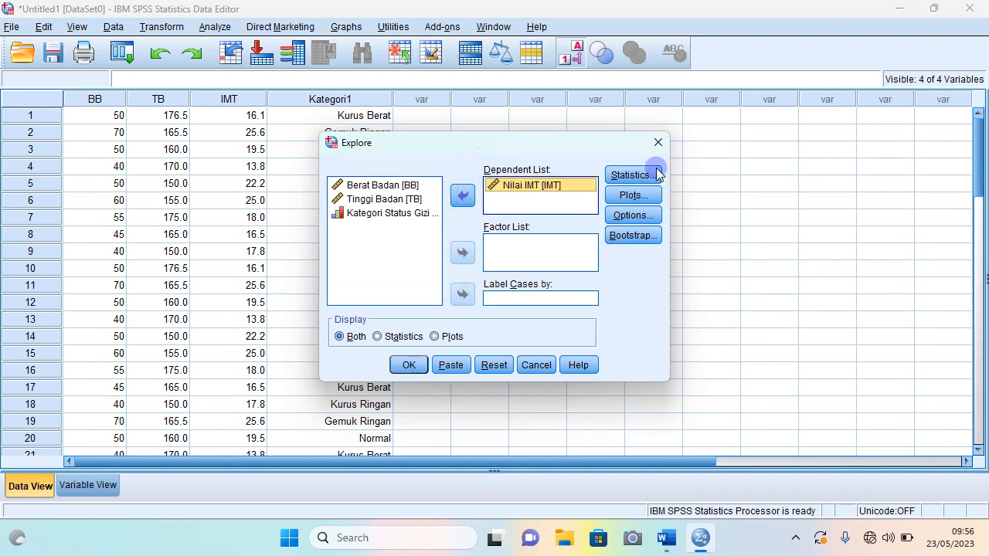
Confirm Descriptives with a 95% confidence interval for the mean, and review the plot and missing-value settings without changing them.
click(630, 178)
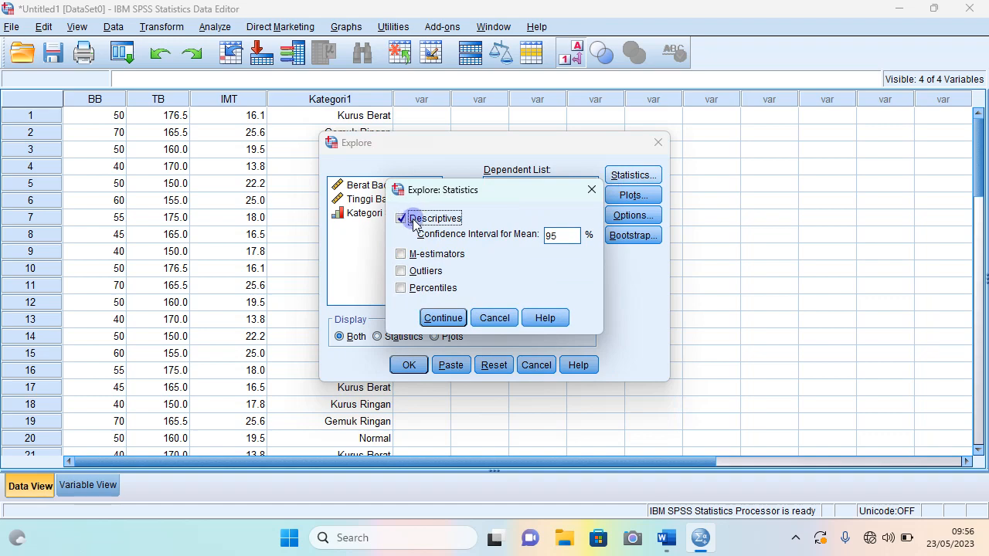
click(453, 316)
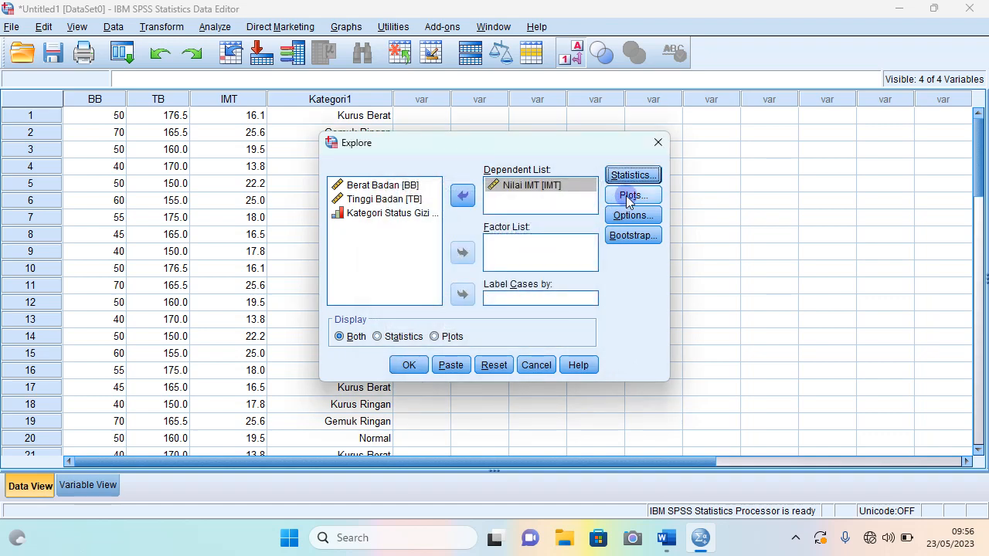
click(630, 197)
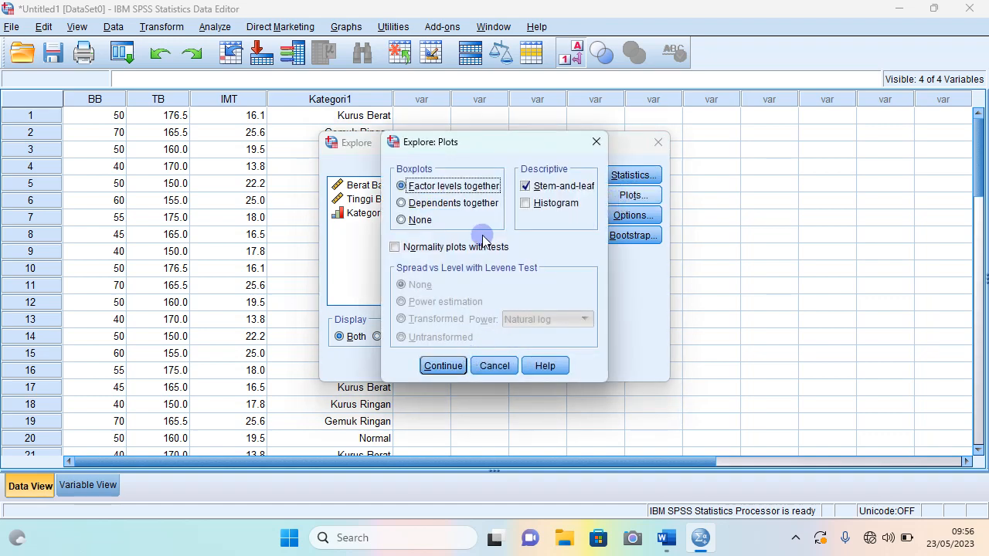
click(495, 365)
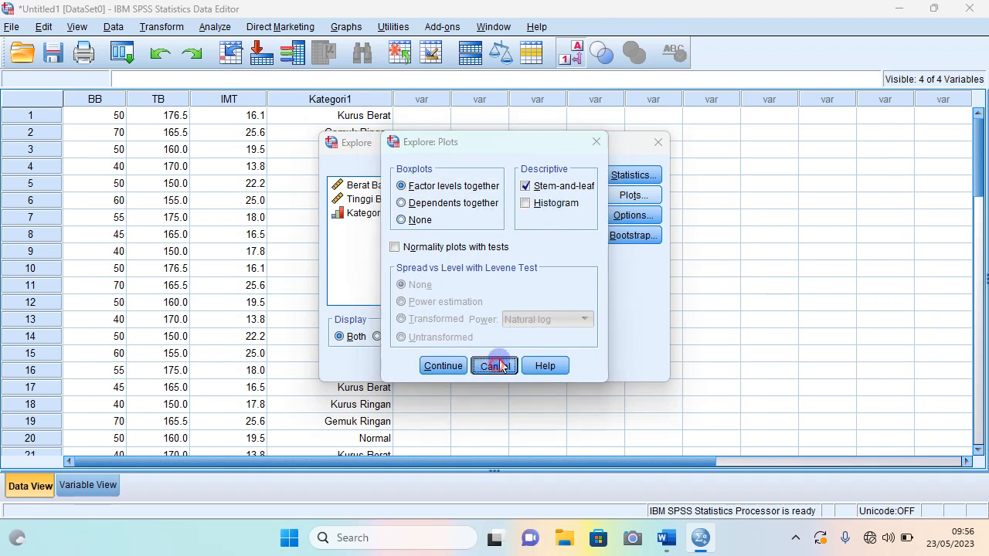
click(624, 217)
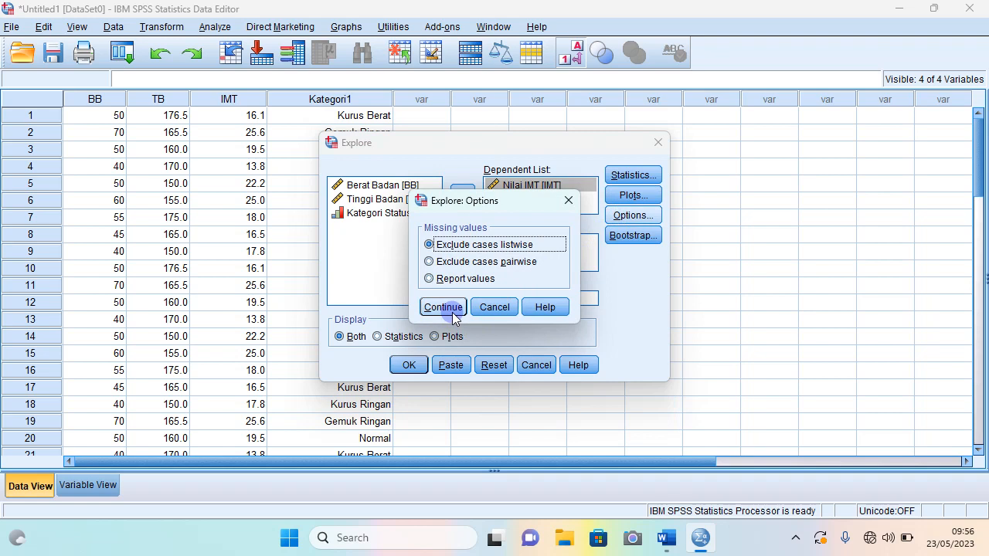
click(495, 307)
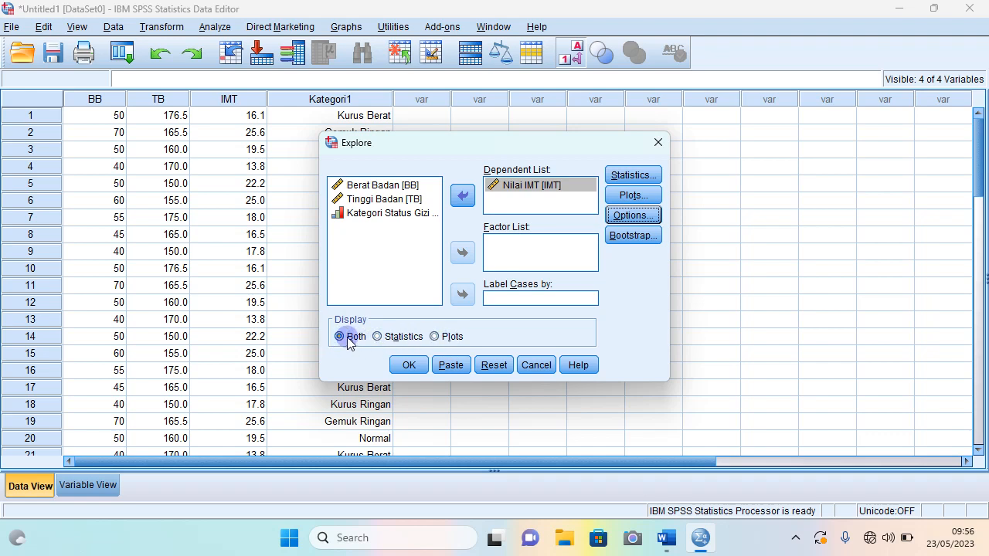
Run the Explore analysis displaying statistics only, examine the Descriptives table, and close the output without saving.
click(377, 337)
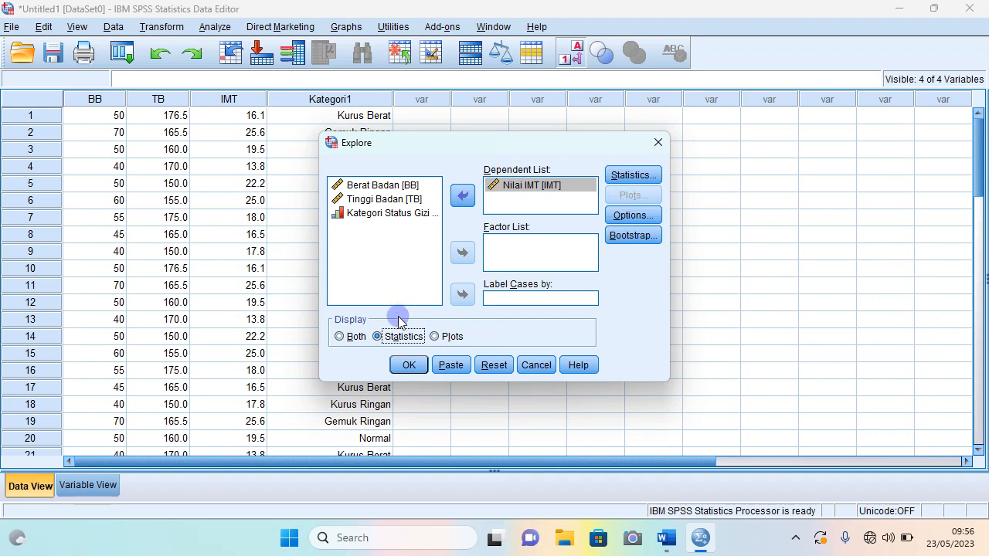
click(408, 367)
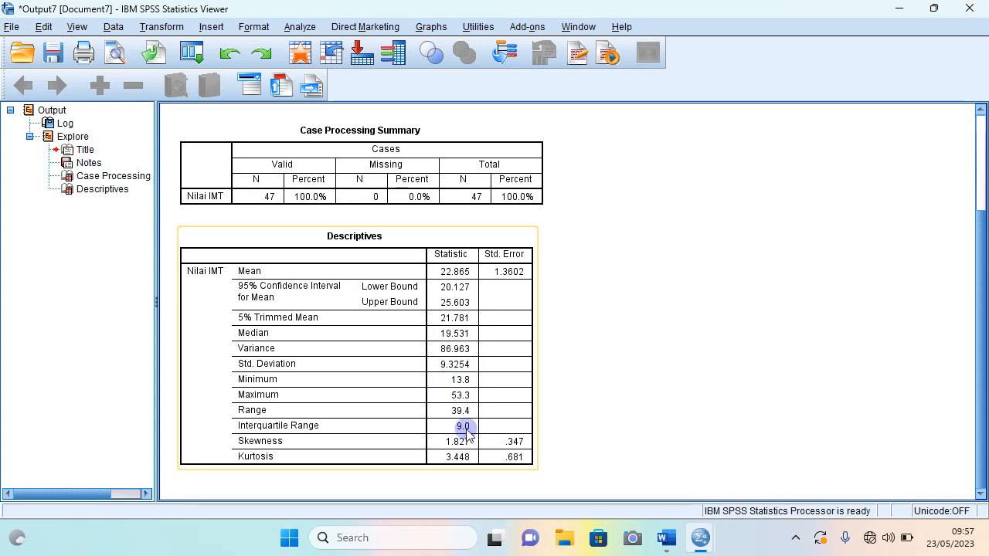
click(969, 8)
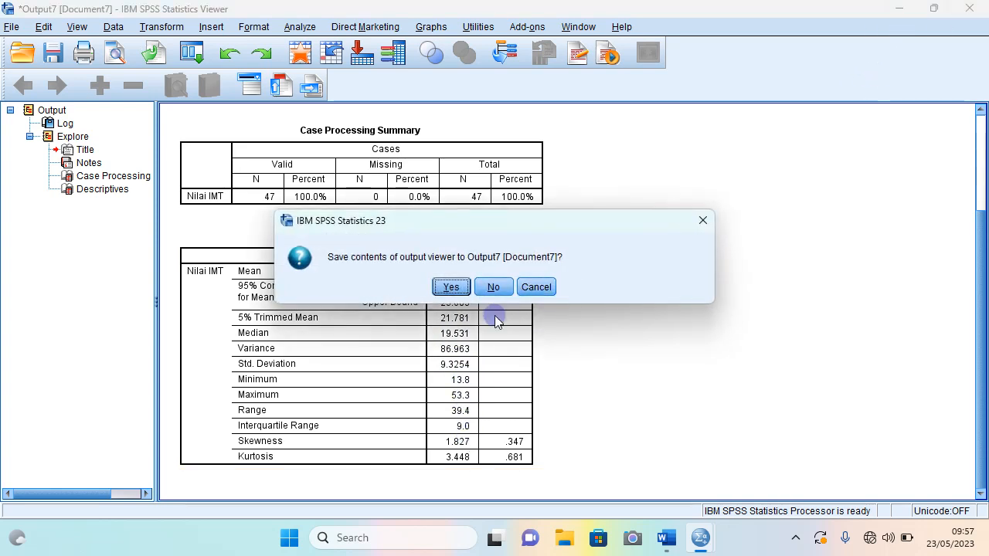
click(505, 294)
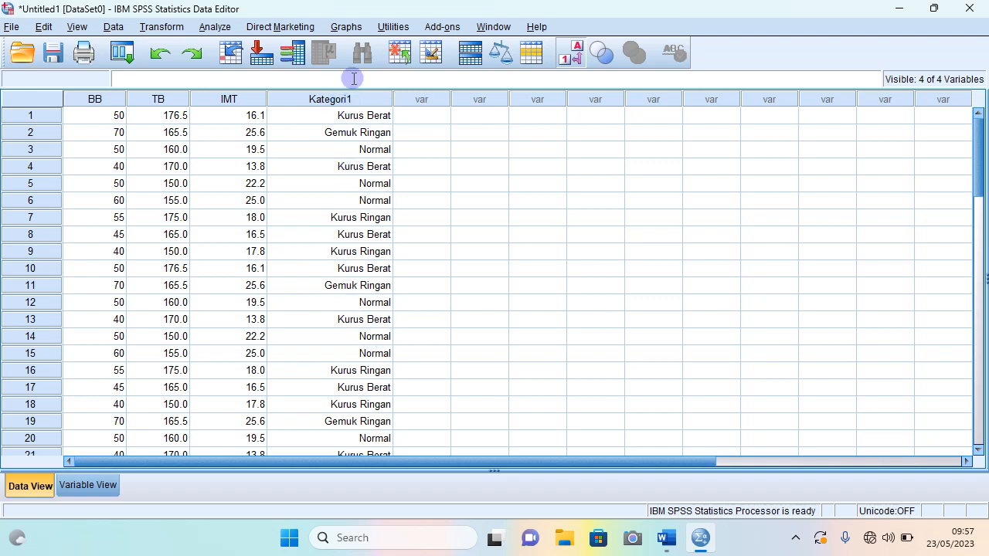
click(217, 29)
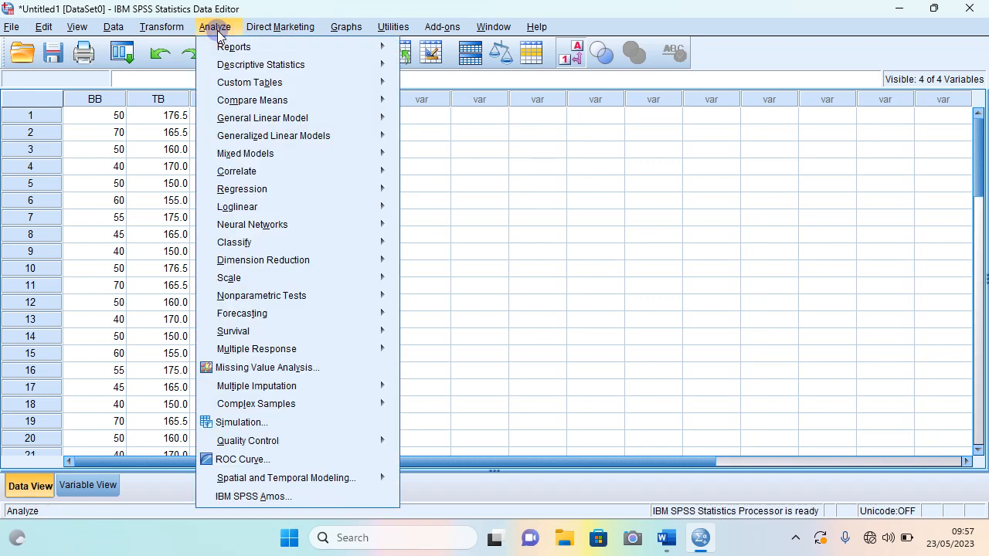
mouse_move(228, 66)
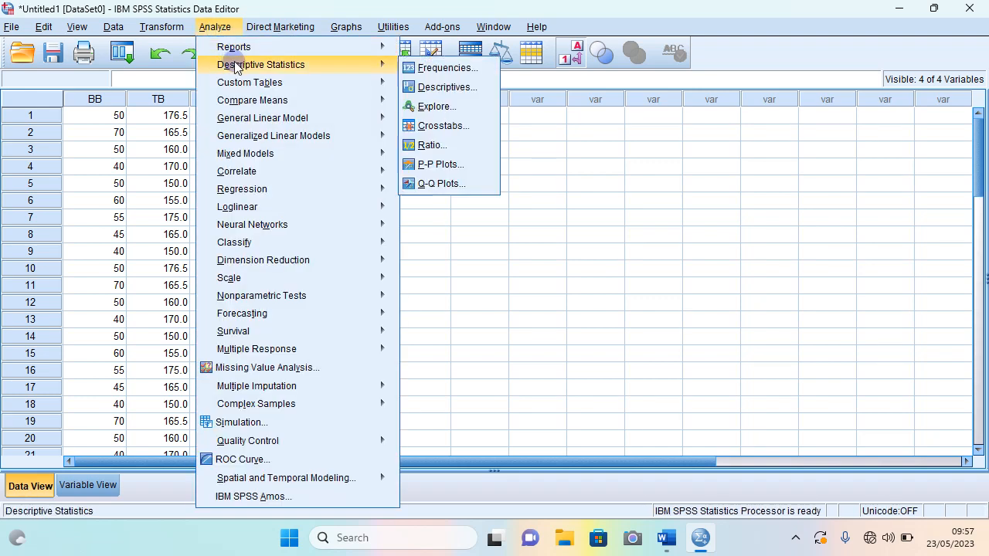
click(444, 69)
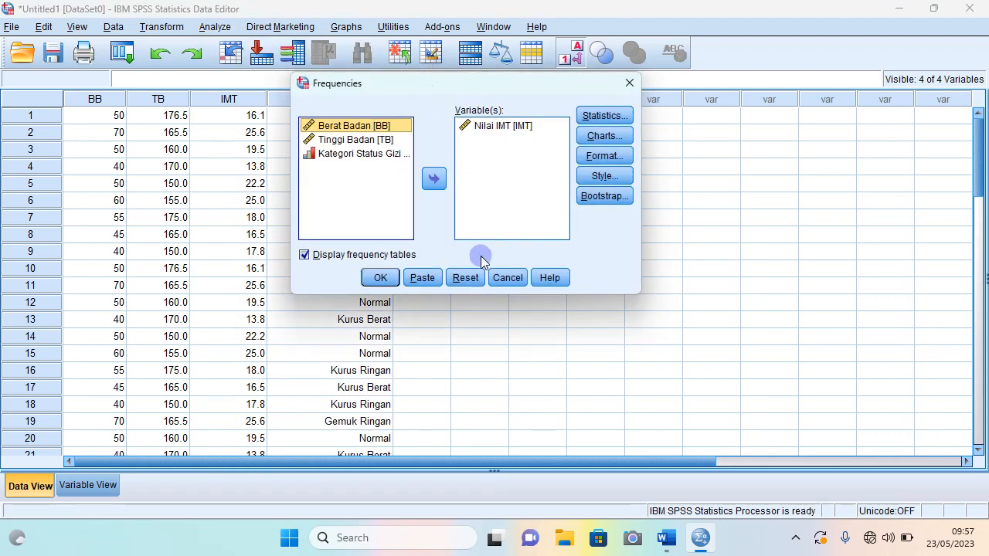
click(508, 278)
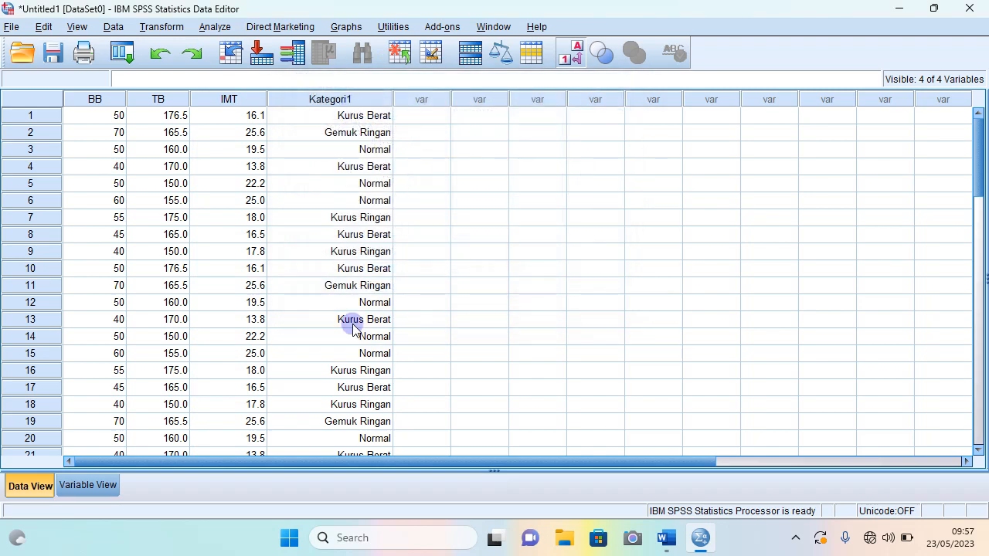
click(216, 27)
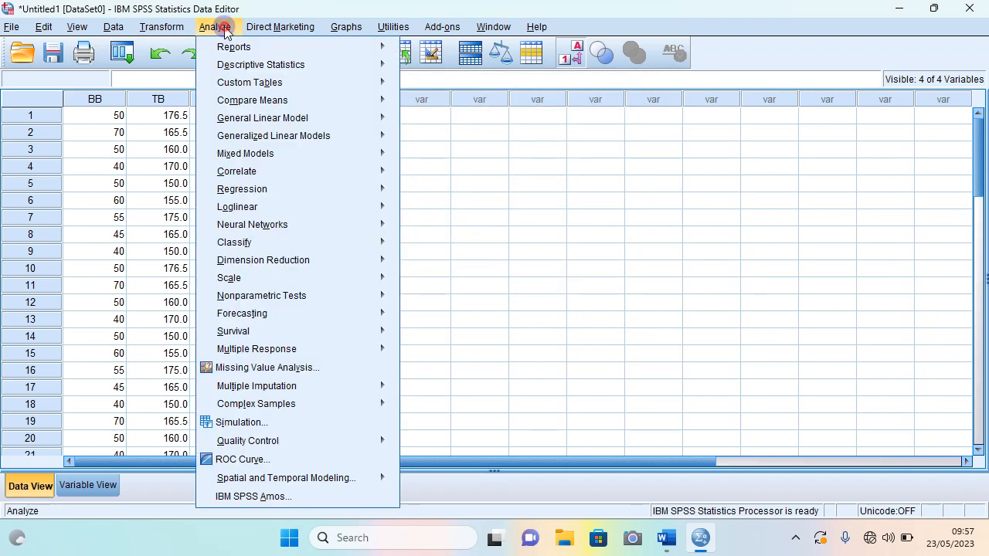
mouse_move(238, 72)
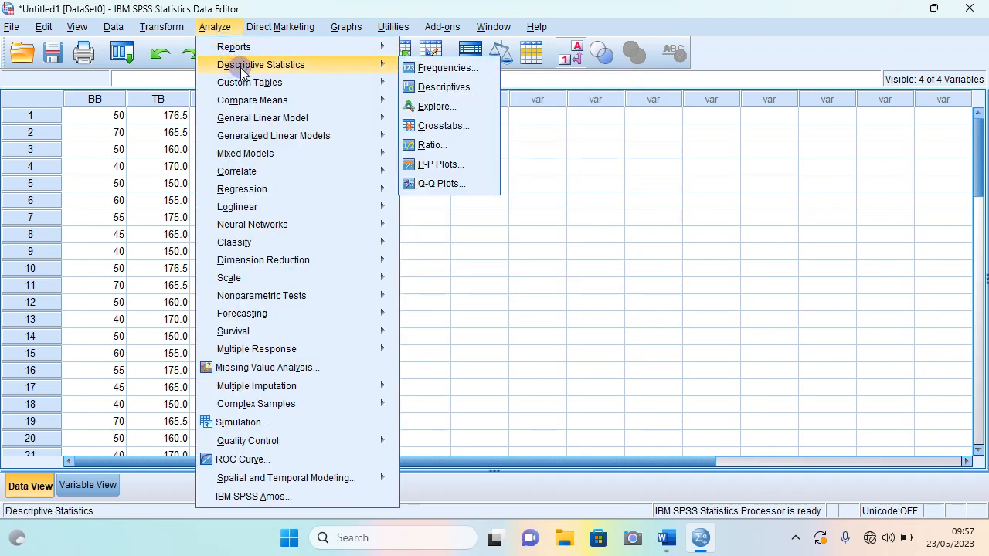
click(539, 207)
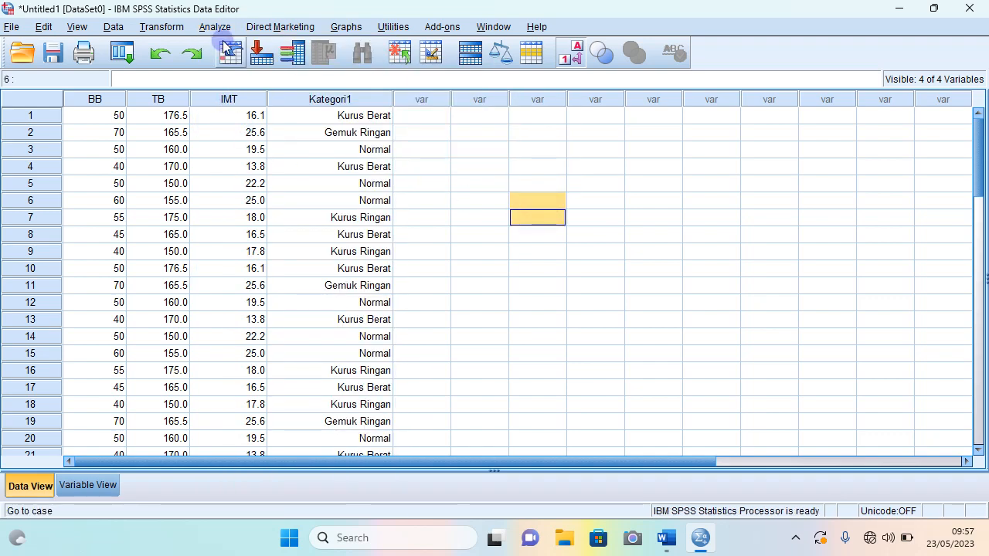
click(215, 27)
mouse_move(360, 65)
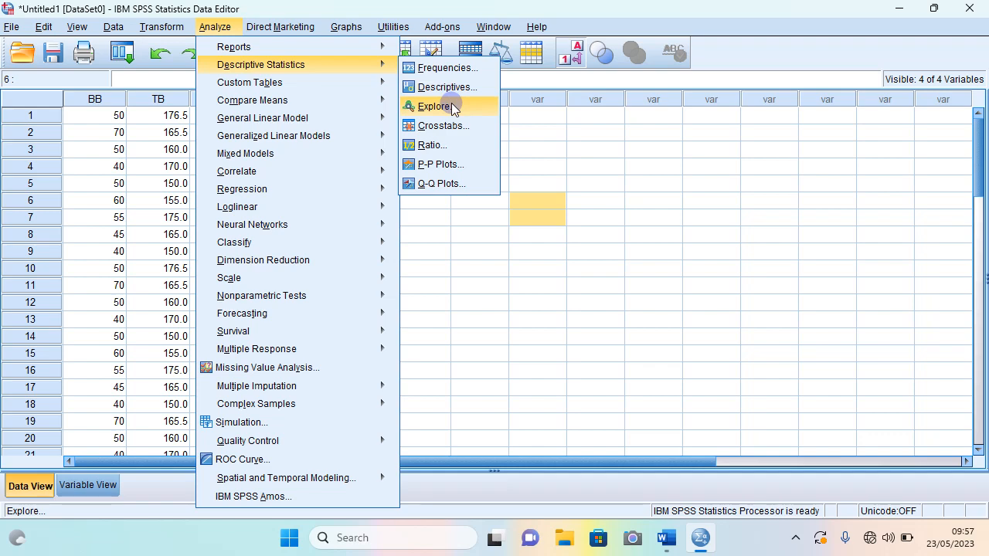
Start a Frequencies analysis and replace Nilai IMT with Kategori Status Gizi orang Dewasa as the analysed variable.
click(666, 164)
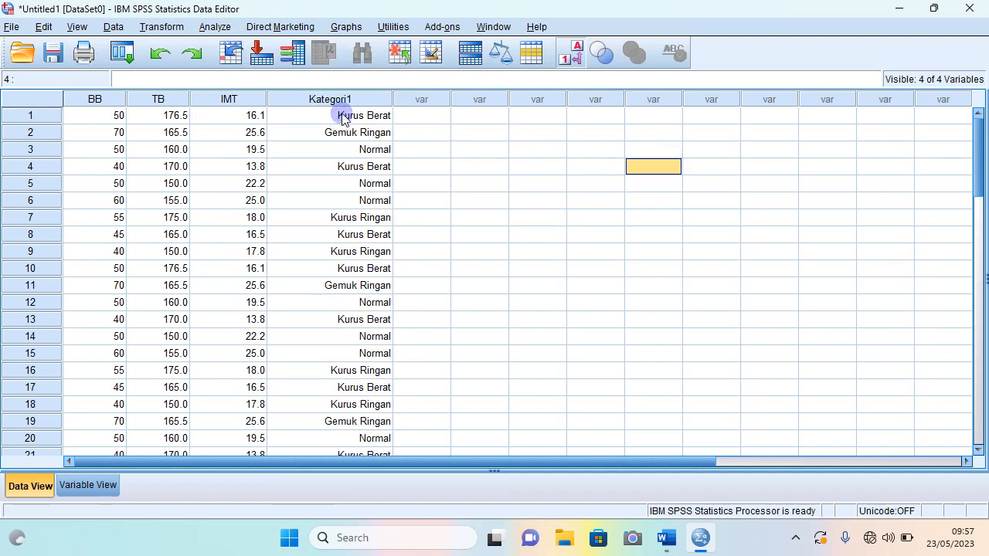
click(215, 27)
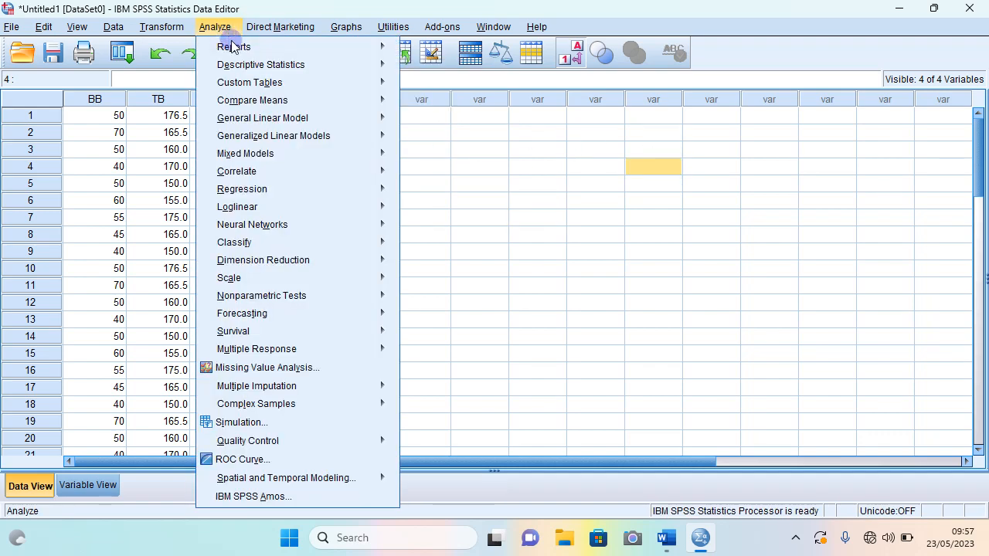
mouse_move(328, 68)
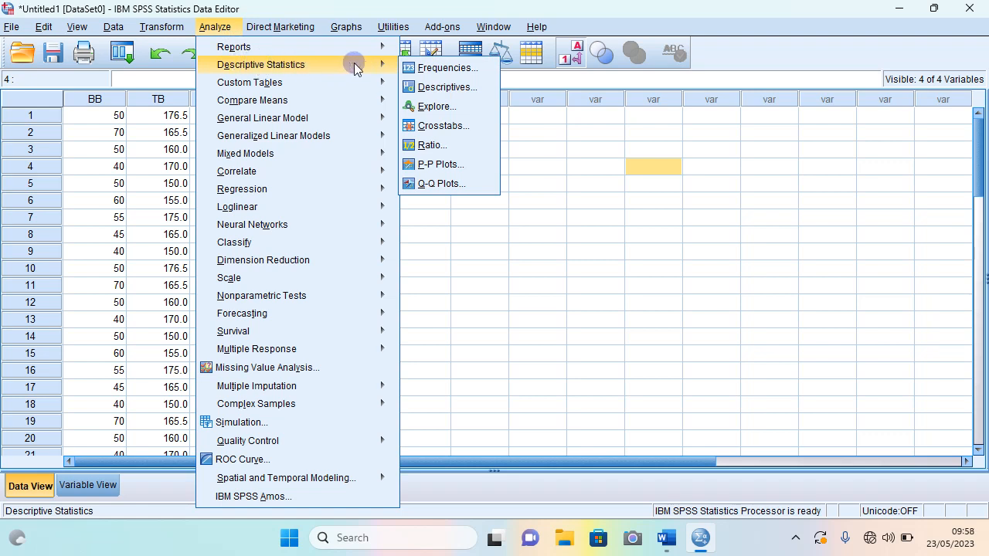
click(443, 70)
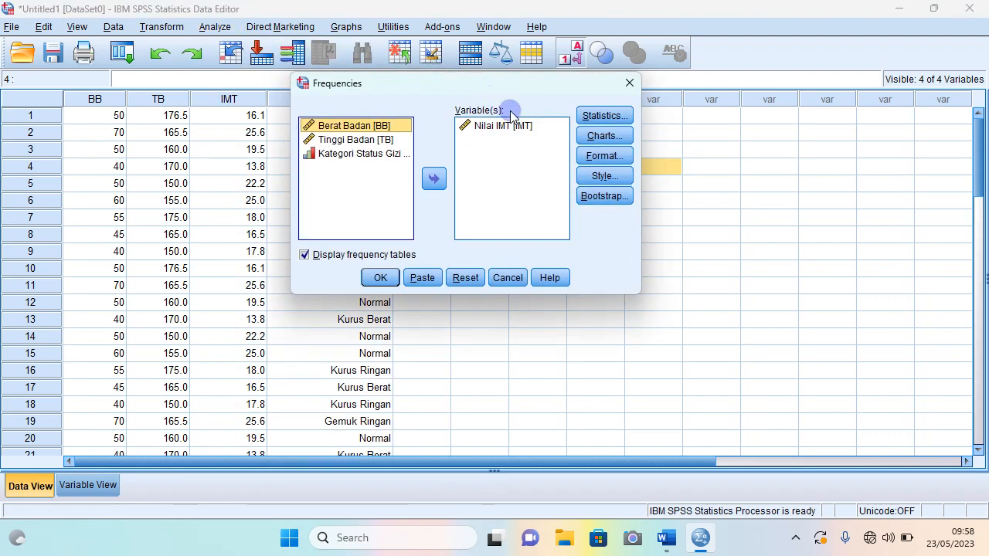
click(501, 127)
click(434, 178)
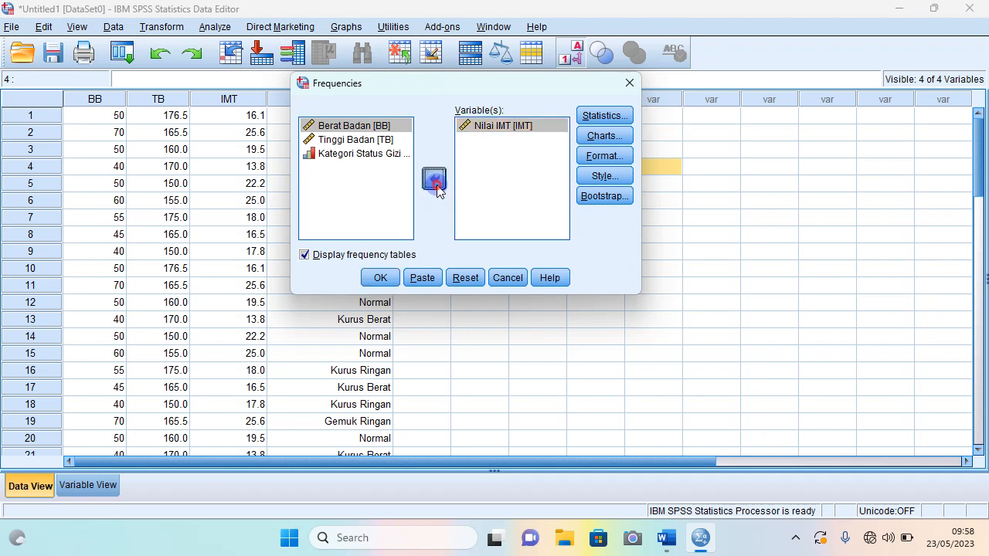
click(352, 170)
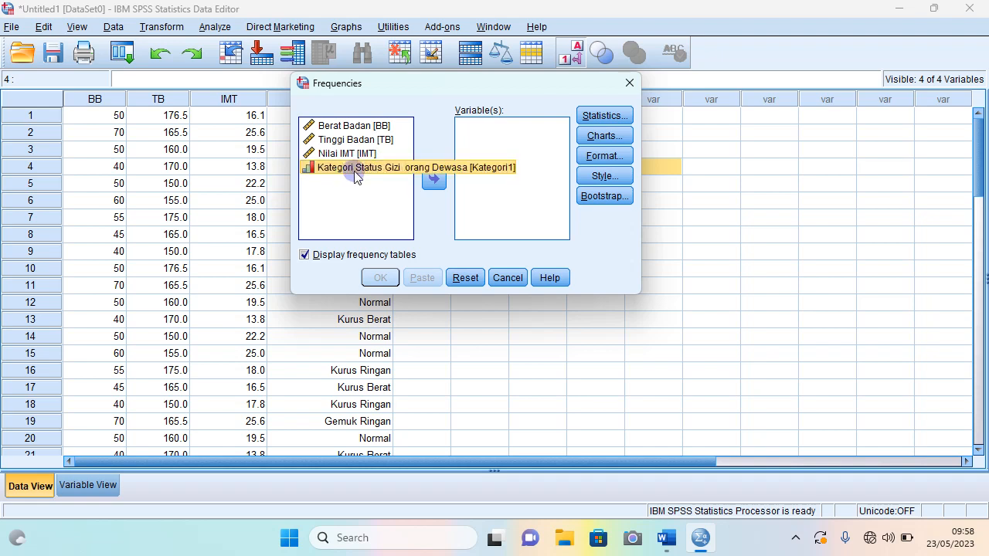
drag(413, 167, 456, 166)
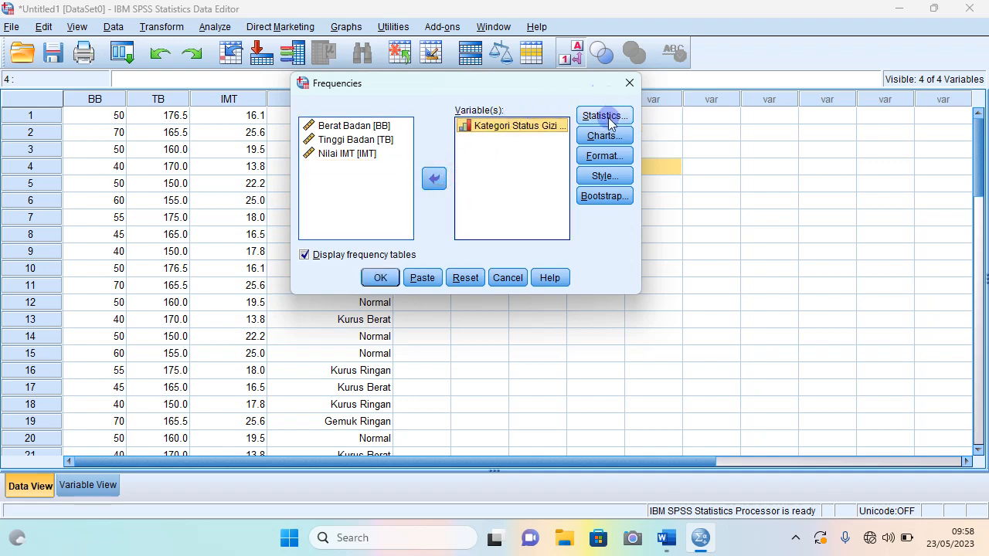
Turn off all central tendency, dispersion and distribution statistics for the Frequencies analysis.
click(602, 115)
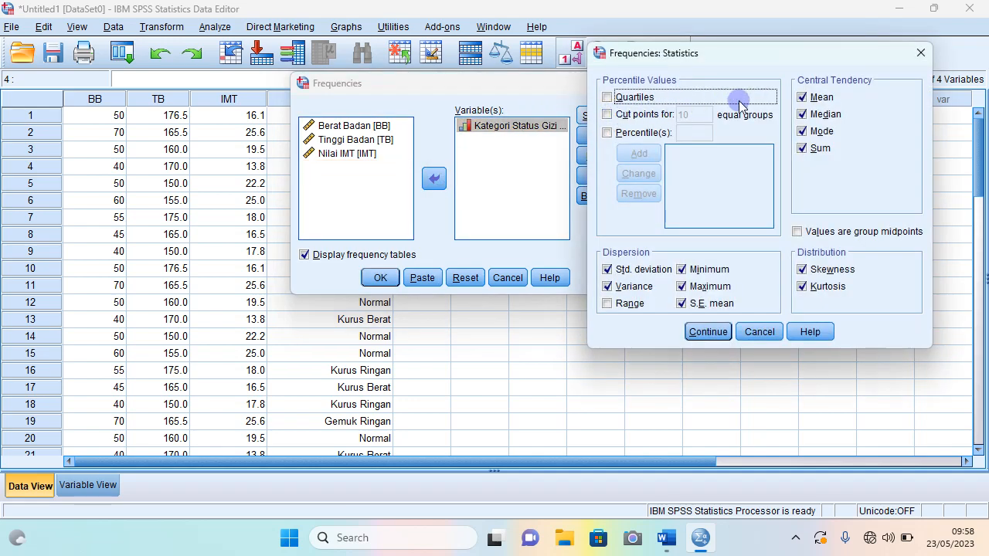
click(802, 97)
click(803, 114)
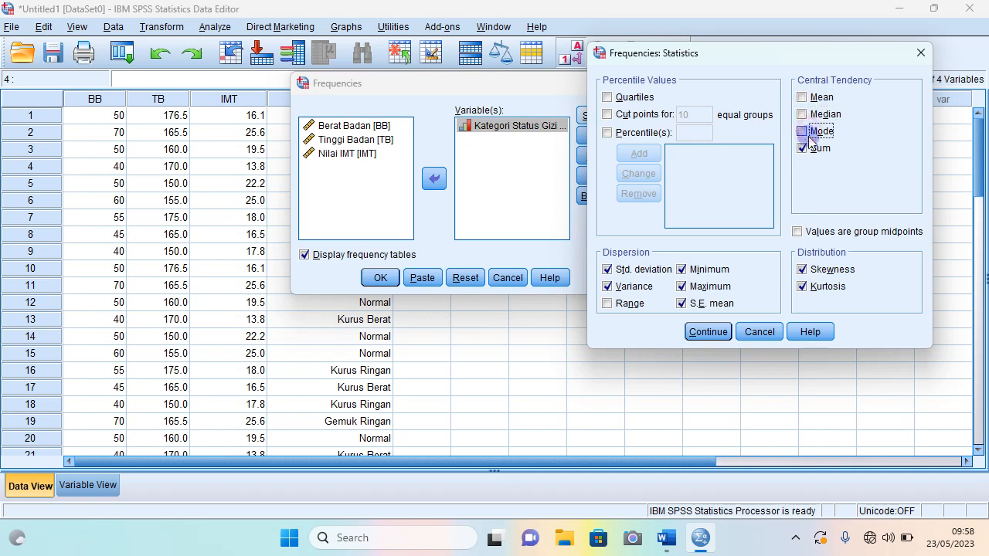
click(807, 149)
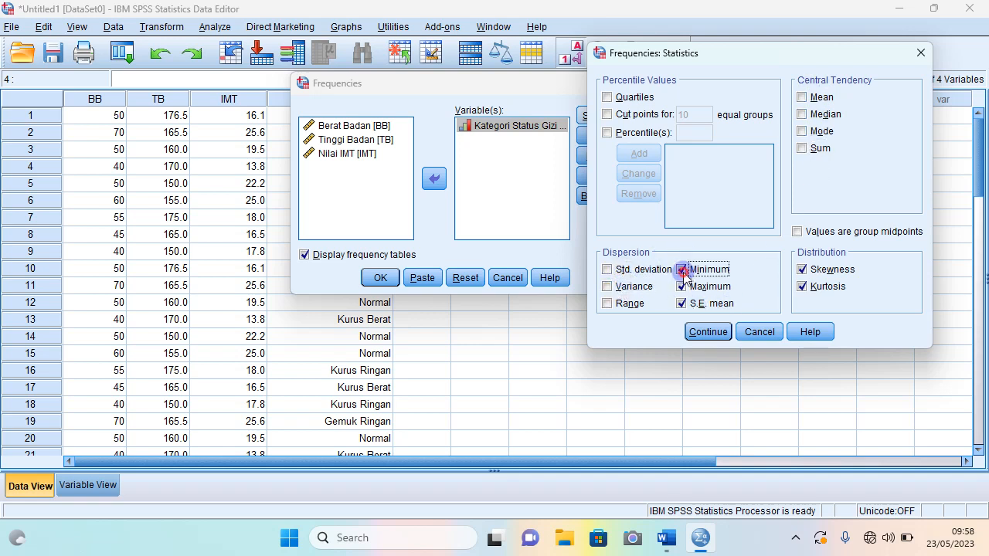
click(682, 303)
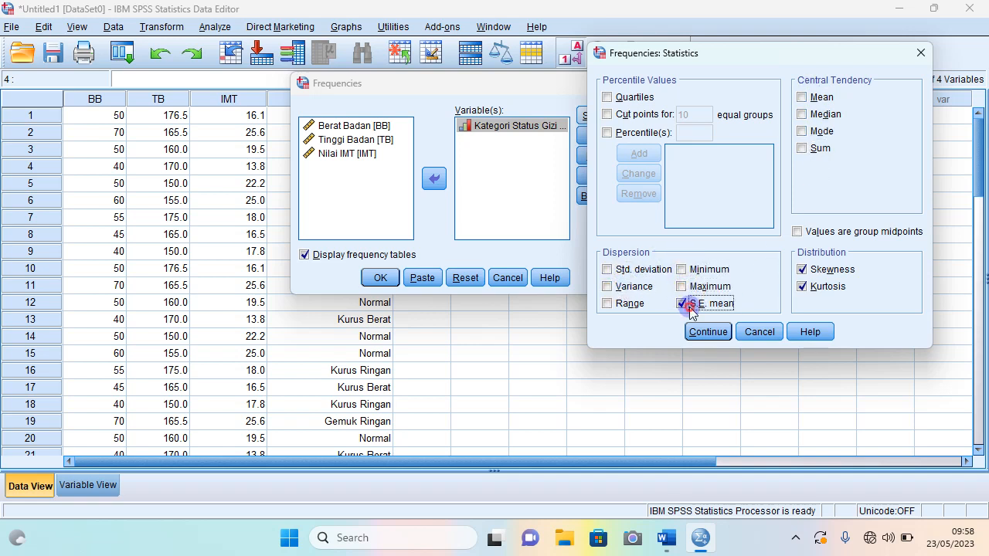
click(802, 269)
click(804, 287)
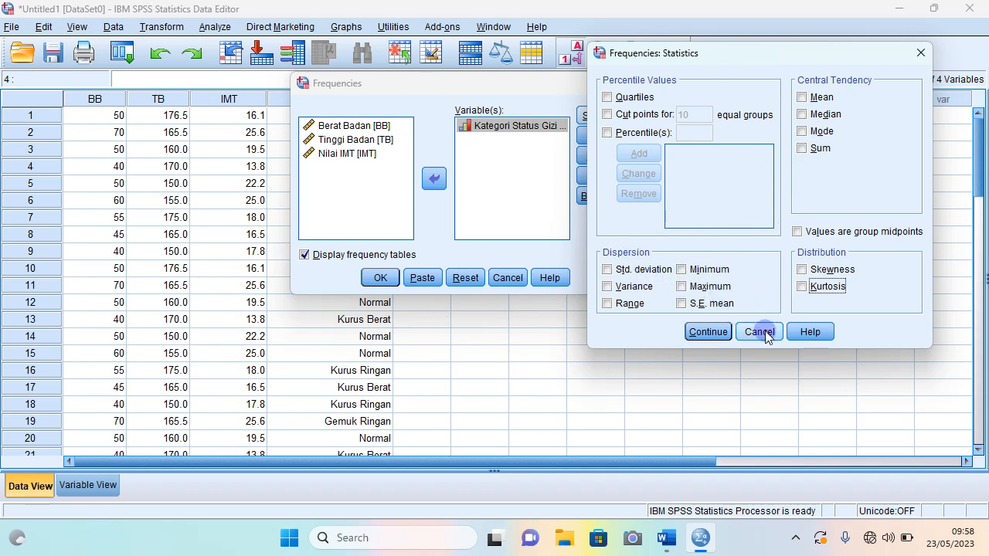
click(708, 332)
click(600, 117)
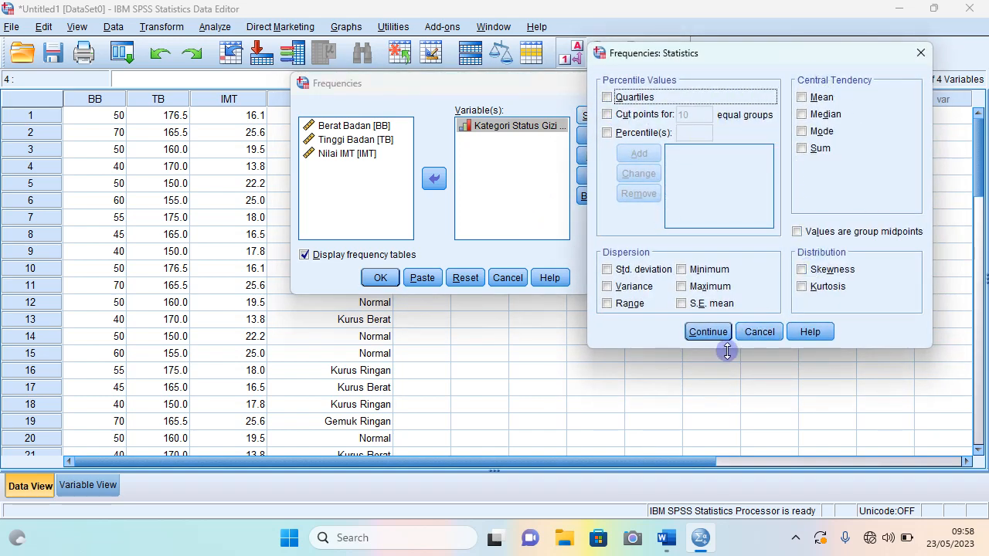
click(709, 331)
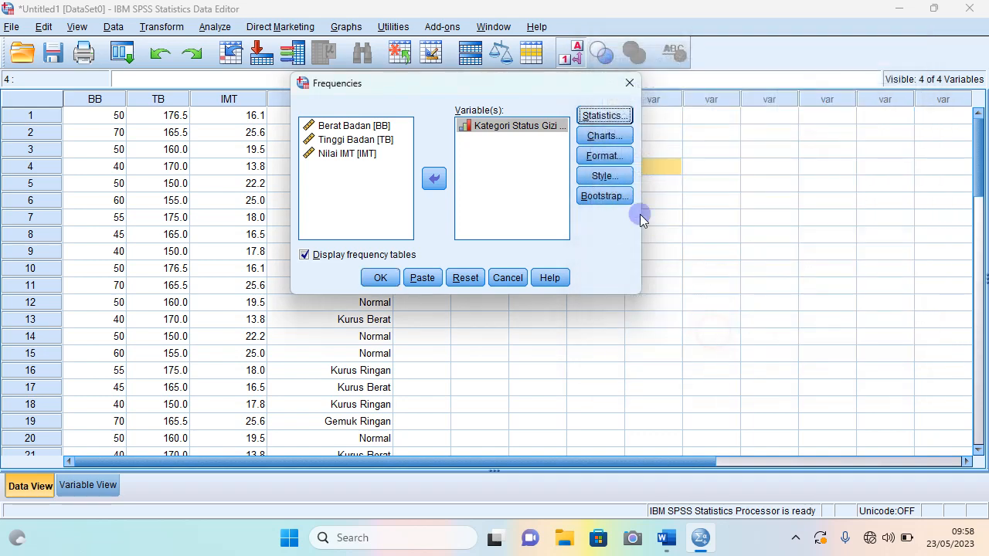
Set the Frequencies chart type to pie charts with frequencies as the chart values.
click(604, 135)
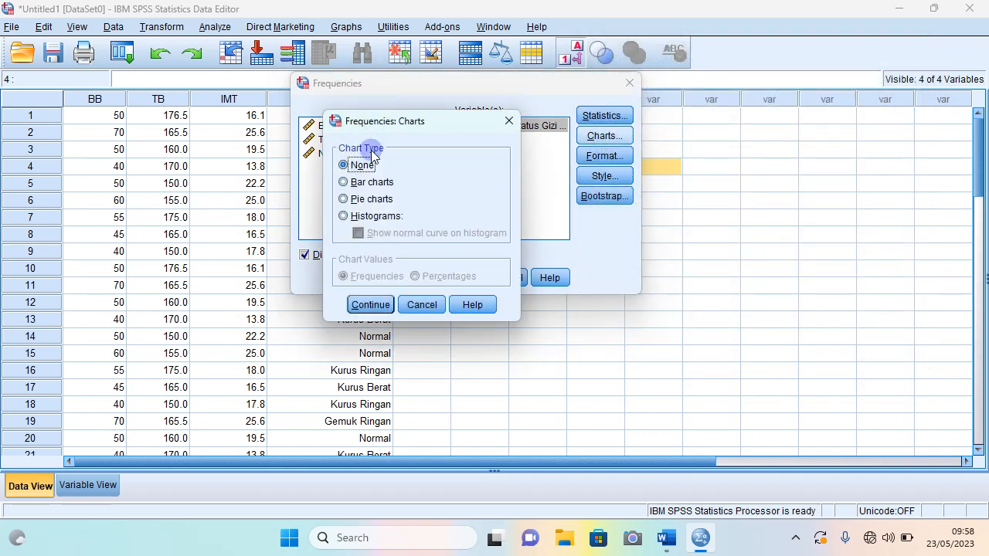
click(371, 182)
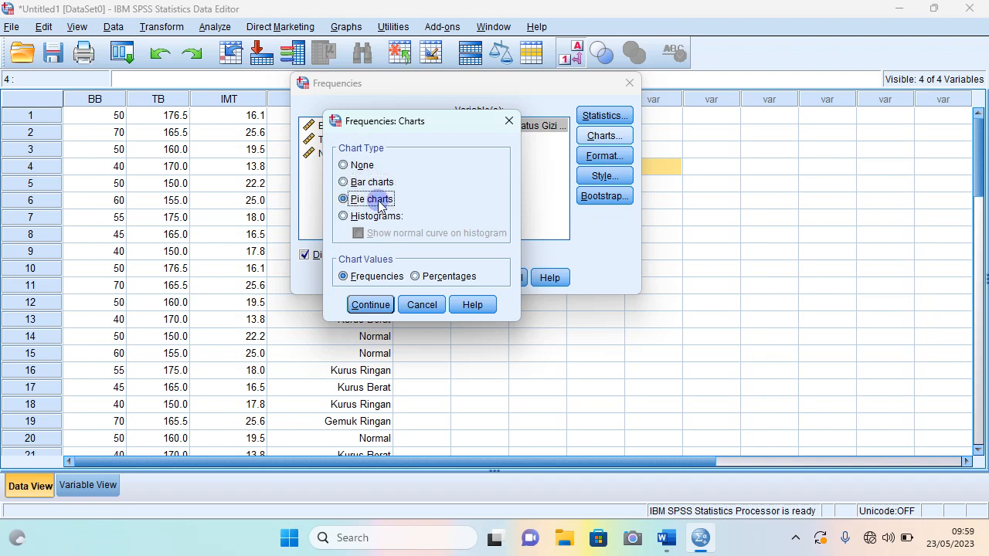
click(372, 216)
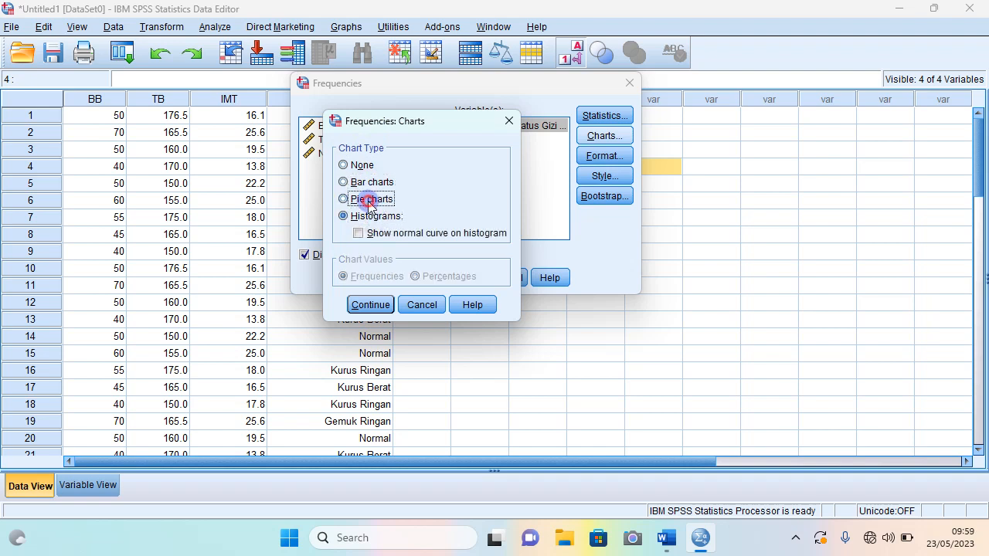
click(369, 200)
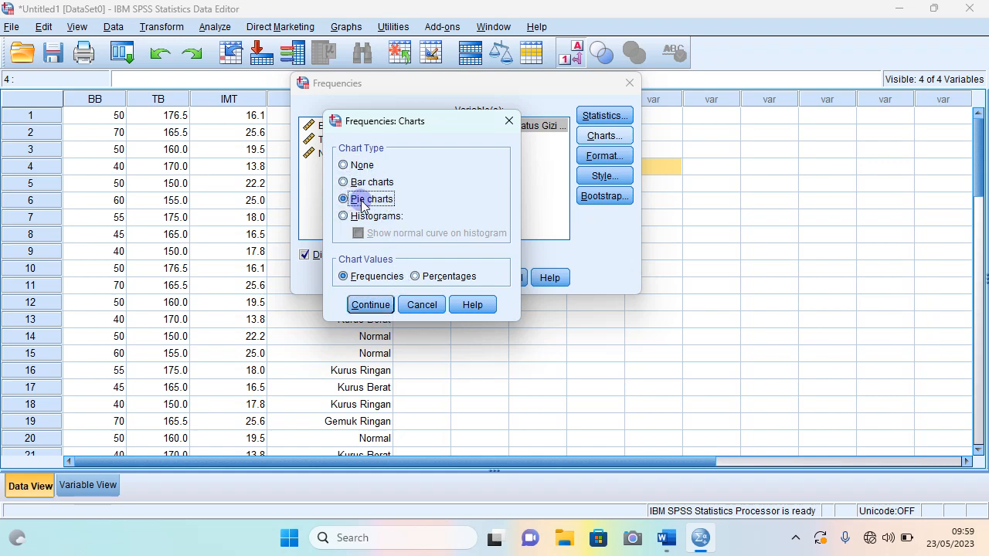
click(374, 304)
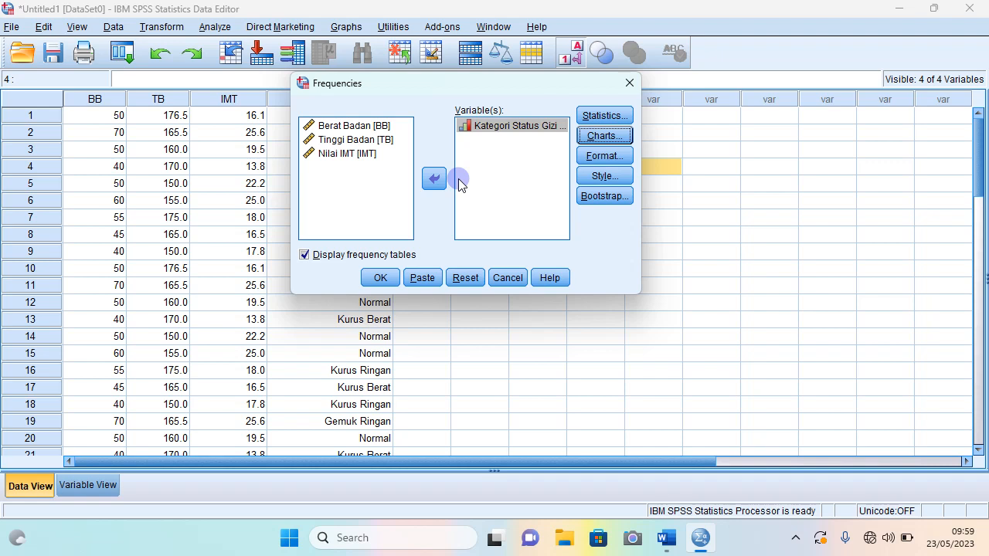
Remove Kategori Status Gizi from the analysed variables and add it back.
drag(468, 85, 651, 91)
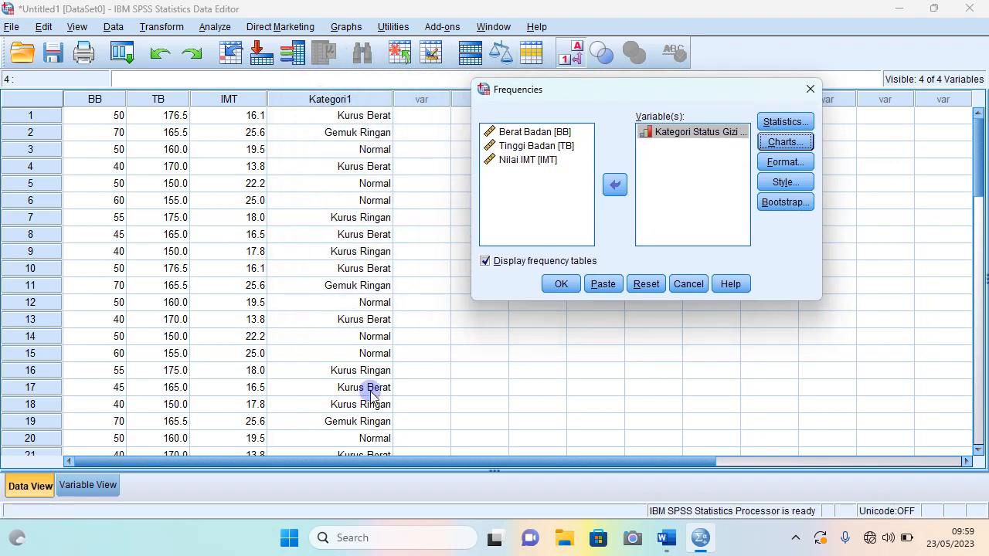
click(688, 131)
click(614, 185)
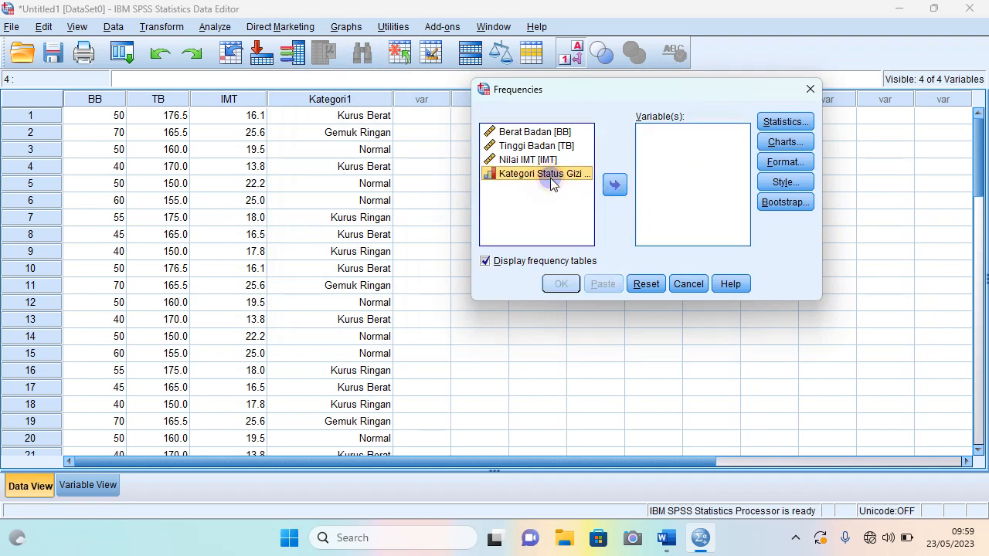
click(616, 186)
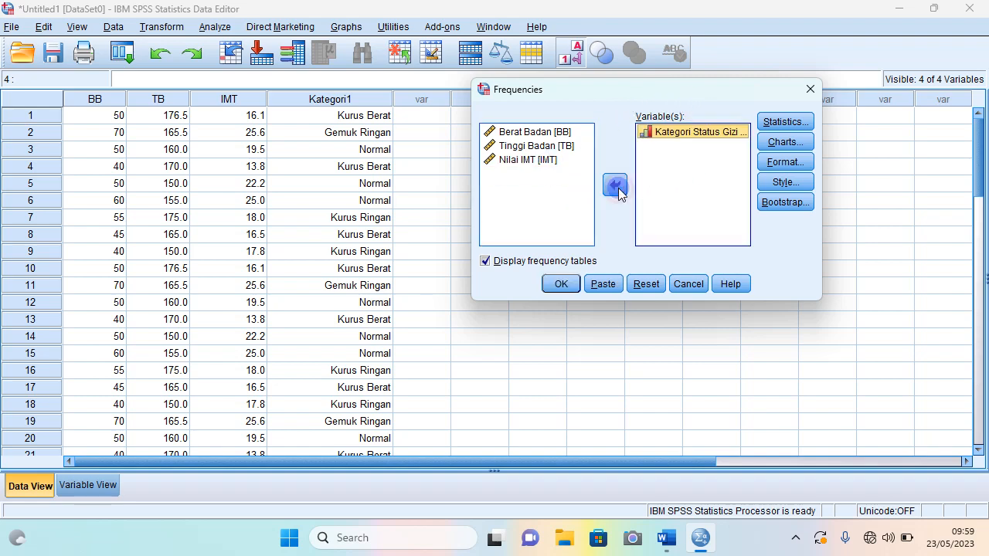
Review the pie chart and statistics settings of the Frequencies analysis without changing them.
click(776, 143)
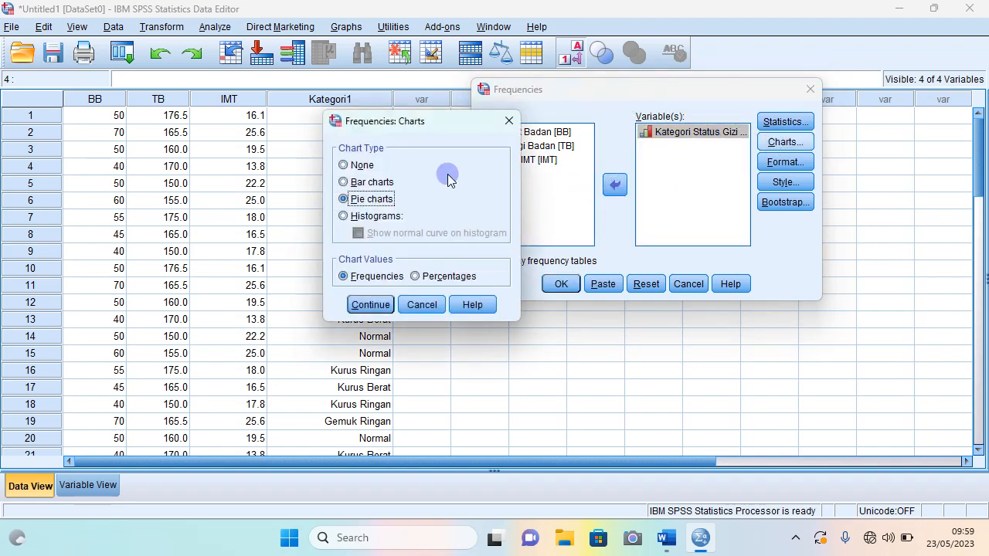
click(378, 308)
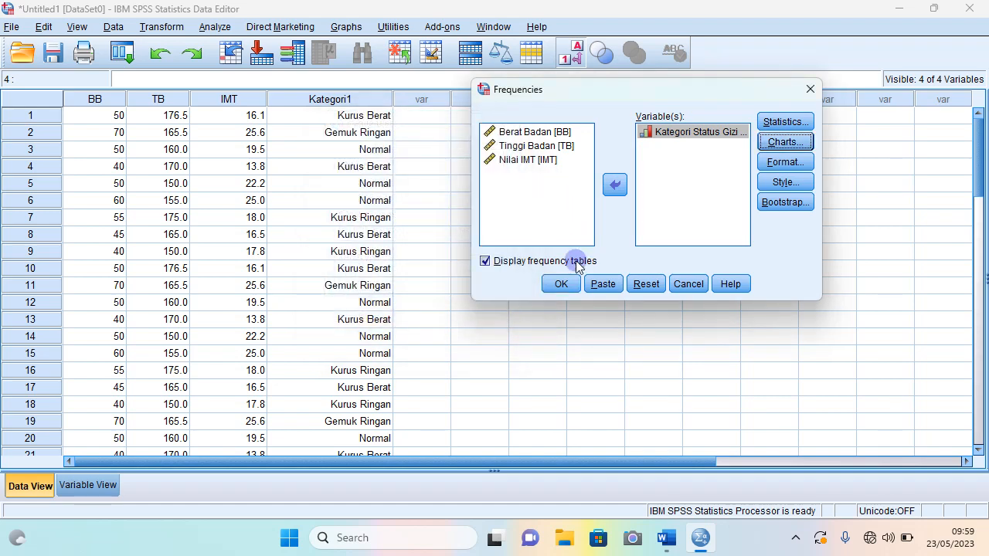
click(778, 122)
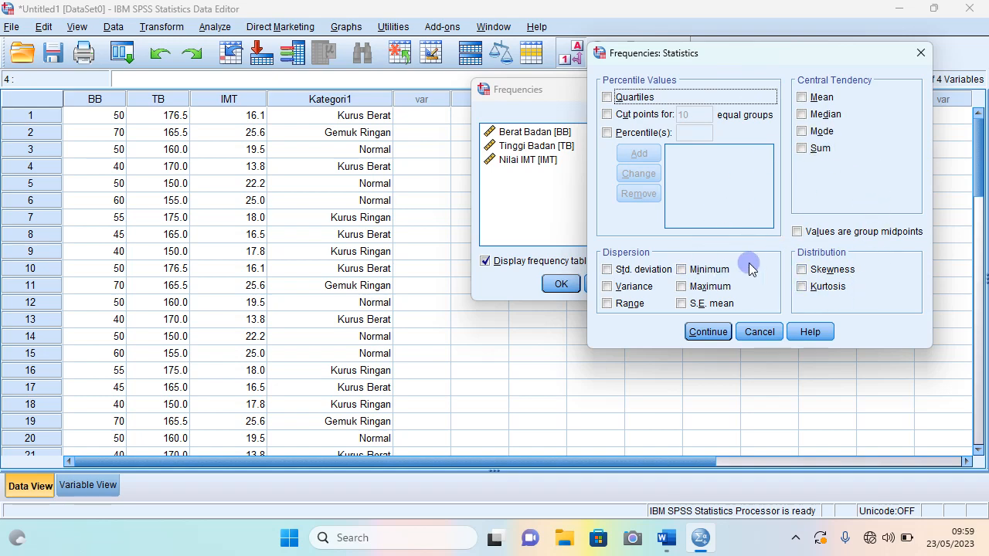
click(707, 333)
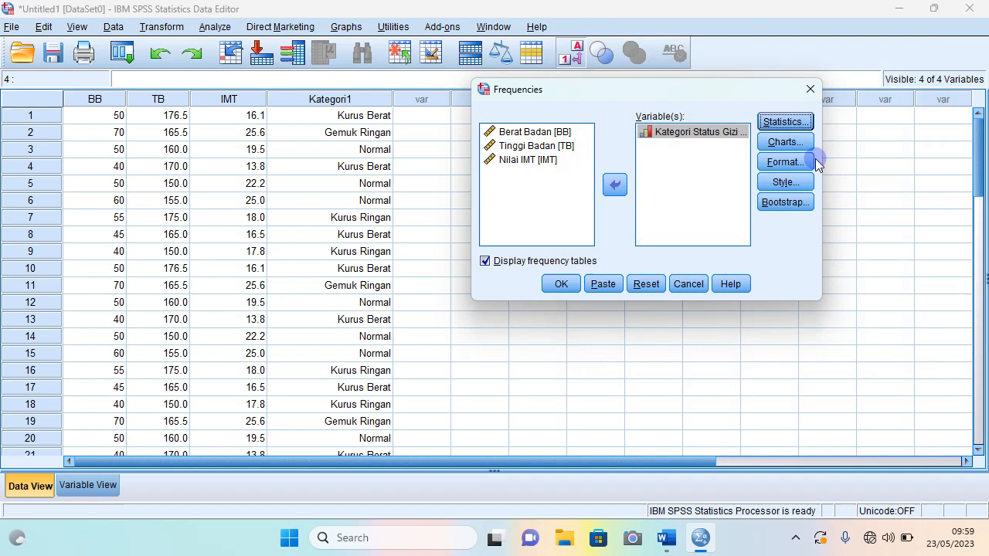
click(786, 122)
click(758, 328)
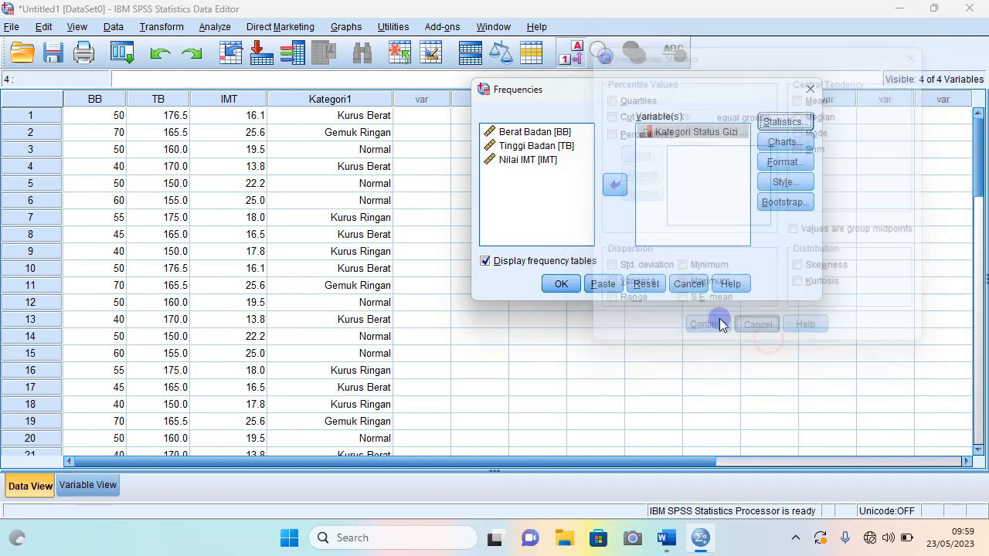
Run the Frequencies analysis for Kategori Status Gizi and examine its frequency table and pie chart.
click(570, 287)
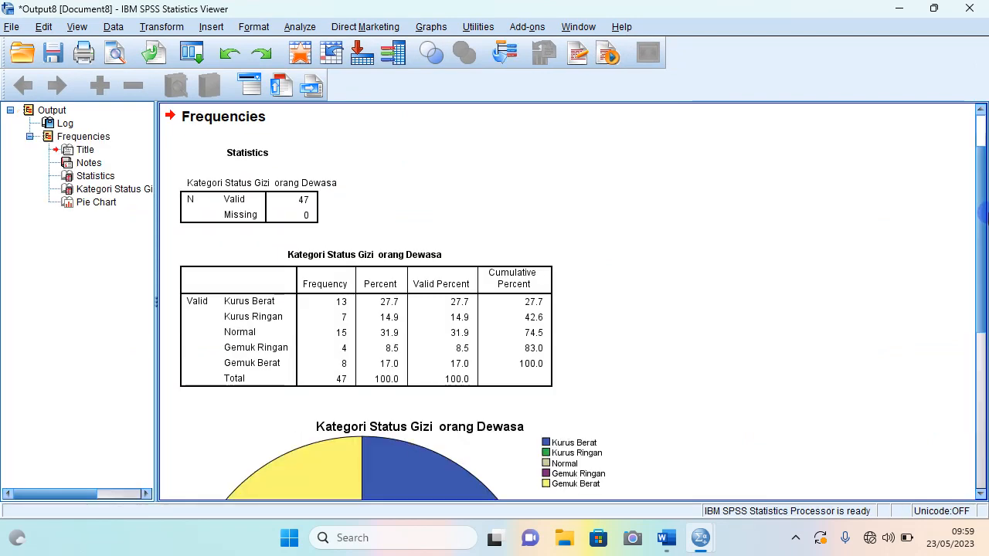
mouse_move(982, 210)
mouse_down()
mouse_move(983, 315)
mouse_move(976, 206)
mouse_up()
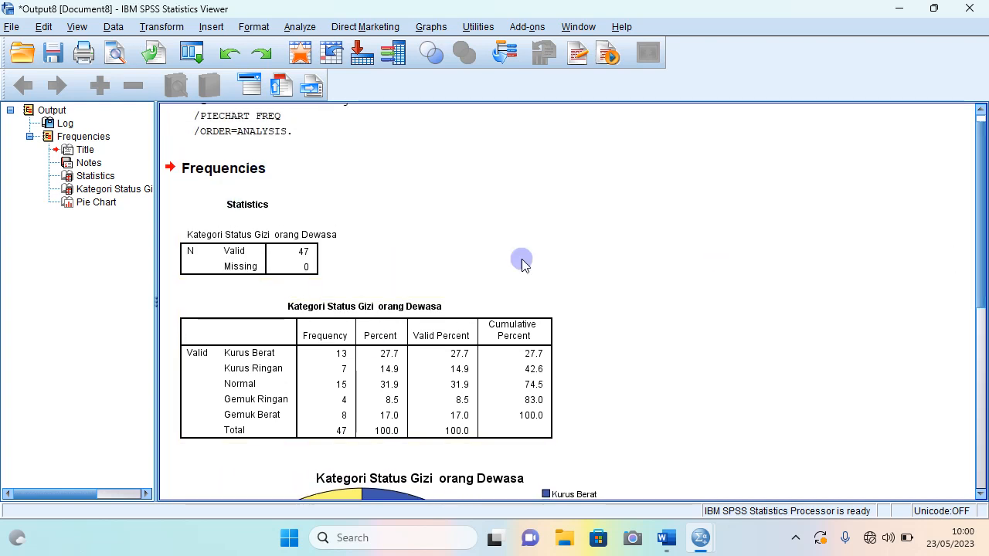
drag(981, 238, 982, 276)
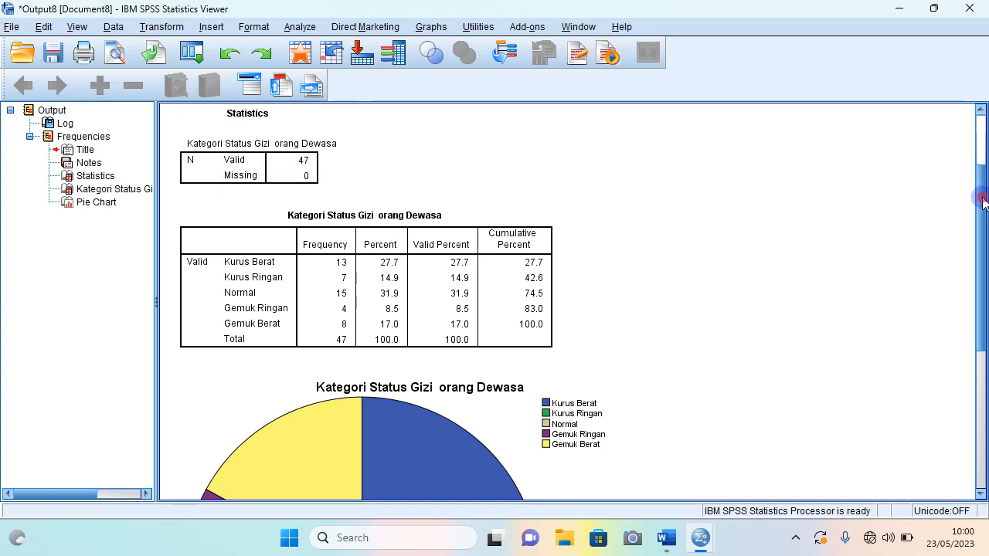
scroll(382, 148, down, 3)
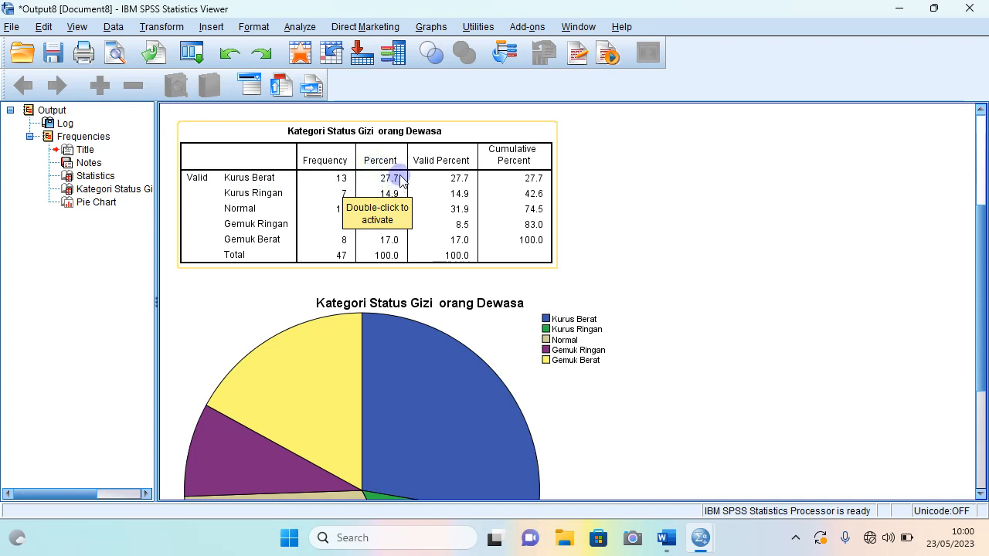
scroll(645, 267, down, 3)
scroll(646, 268, down, 5)
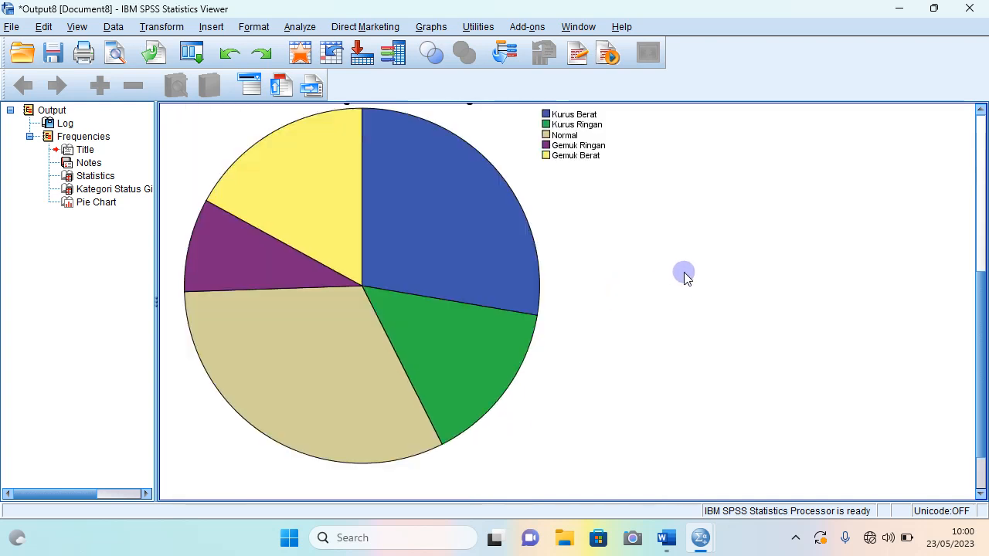
scroll(521, 305, up, 5)
scroll(521, 301, up, 10)
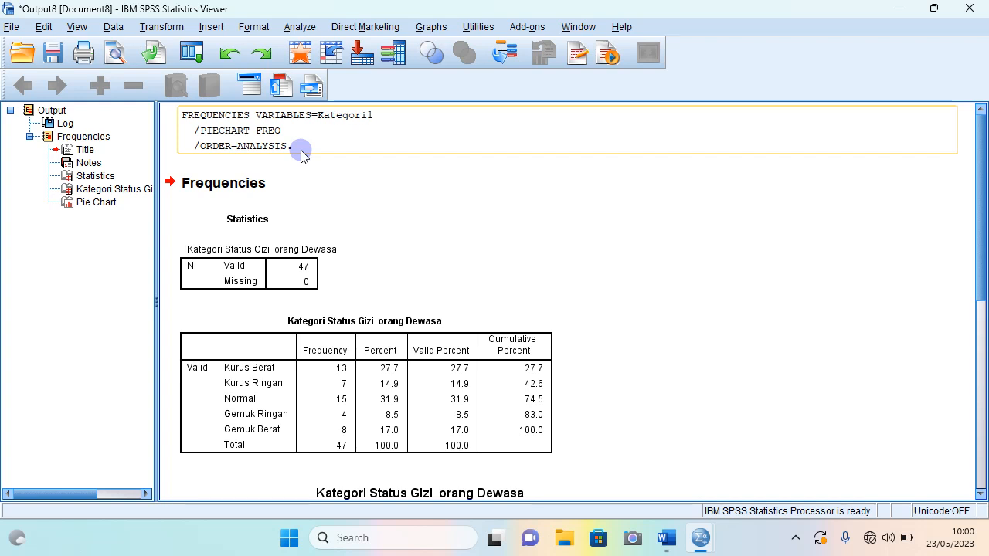
Close the Frequencies output without saving it.
click(301, 155)
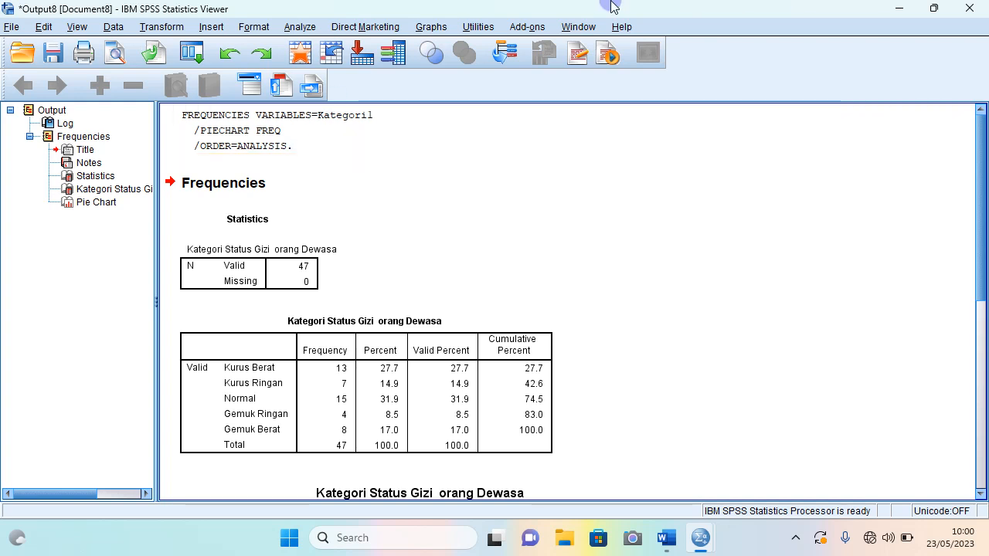
click(969, 8)
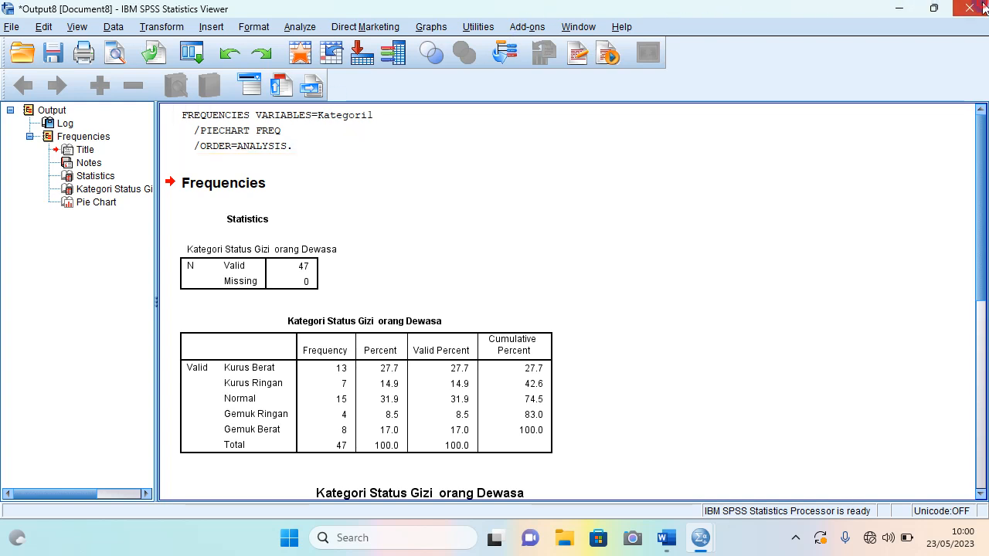
click(493, 287)
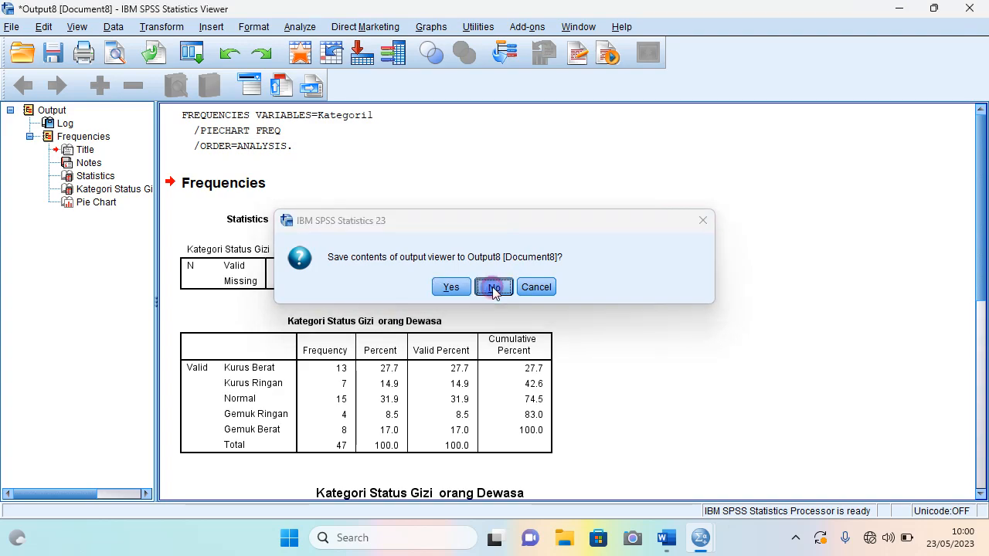